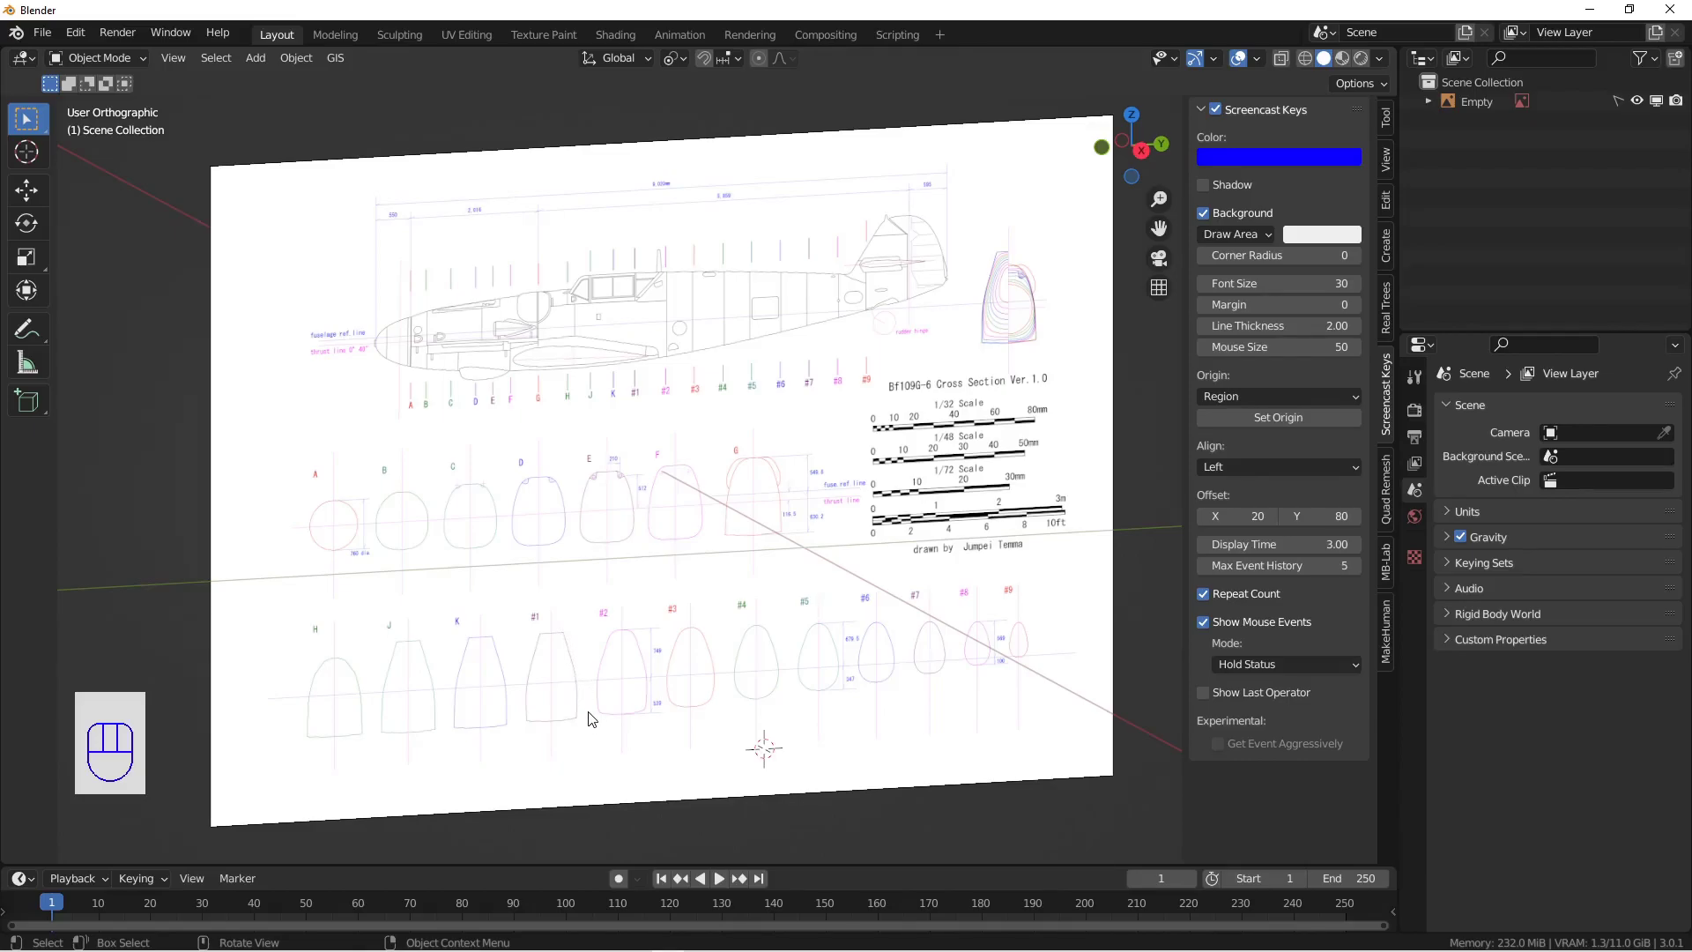
# Step: Examine the fuselage side profile and the lettered and numbered cross-sections of the blueprint in right orthographic view
pyautogui.moveTo(619, 681); pyautogui.dragTo(615, 671, button='middle')
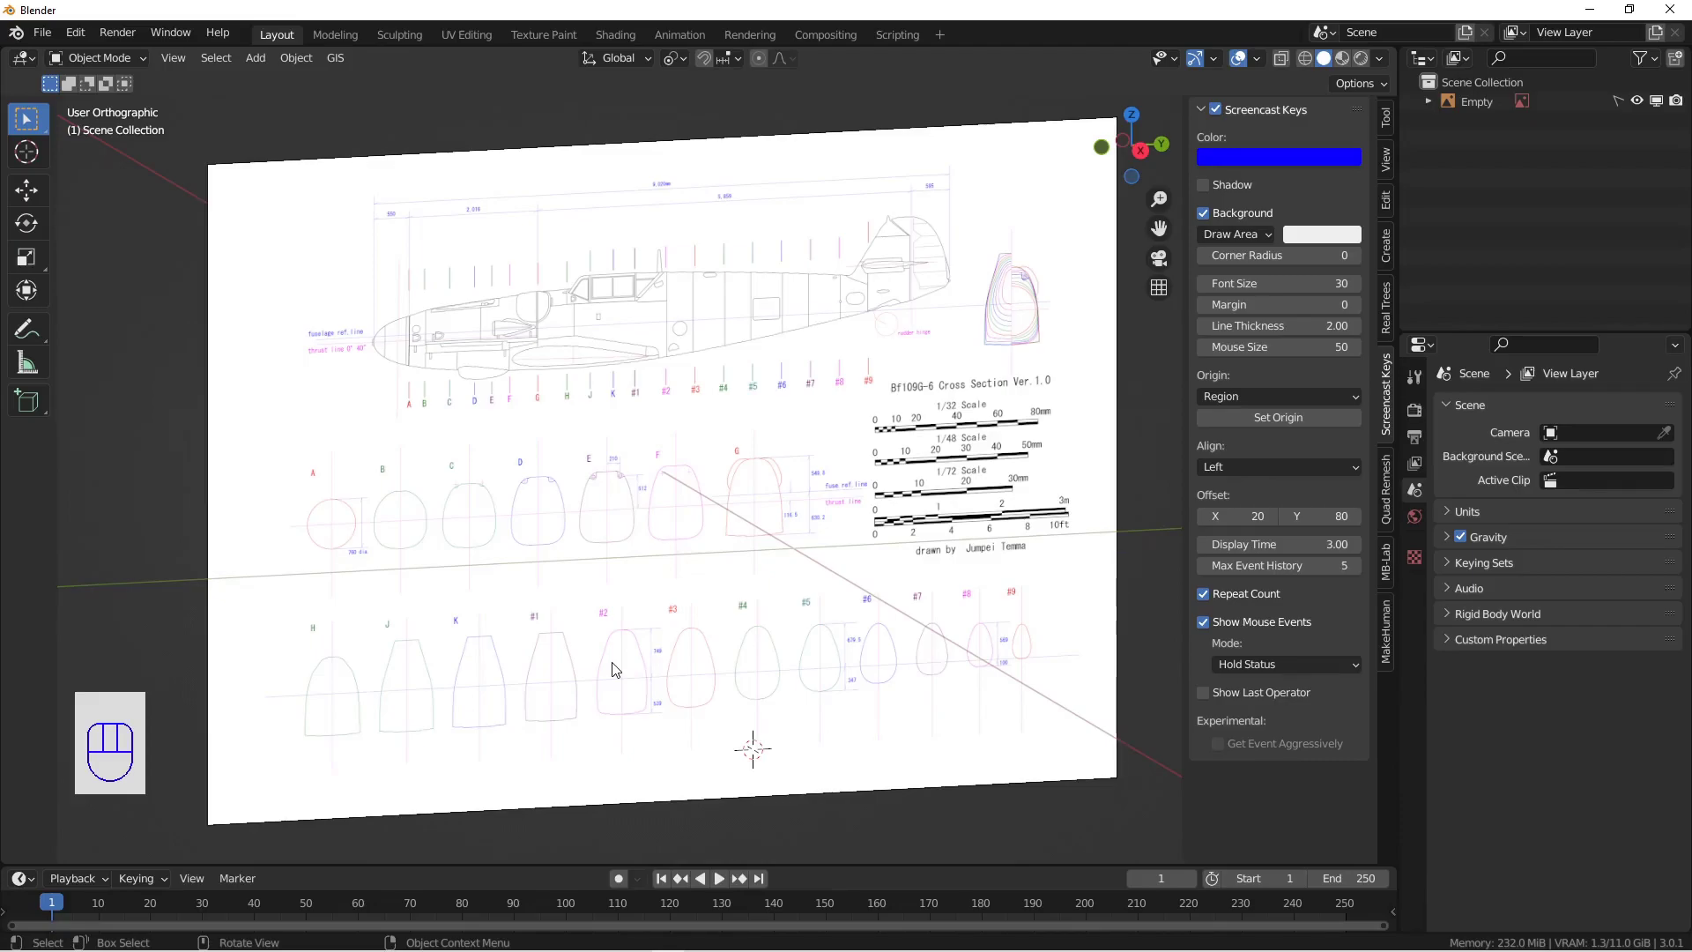
pyautogui.press('KP_3')
pyautogui.keyDown('alt'); pyautogui.keyDown('shift'); pyautogui.moveTo(605, 628); pyautogui.dragTo(627, 562, button='middle'); pyautogui.keyUp('shift'); pyautogui.keyUp('alt')
pyautogui.scroll(2, 629, 562)
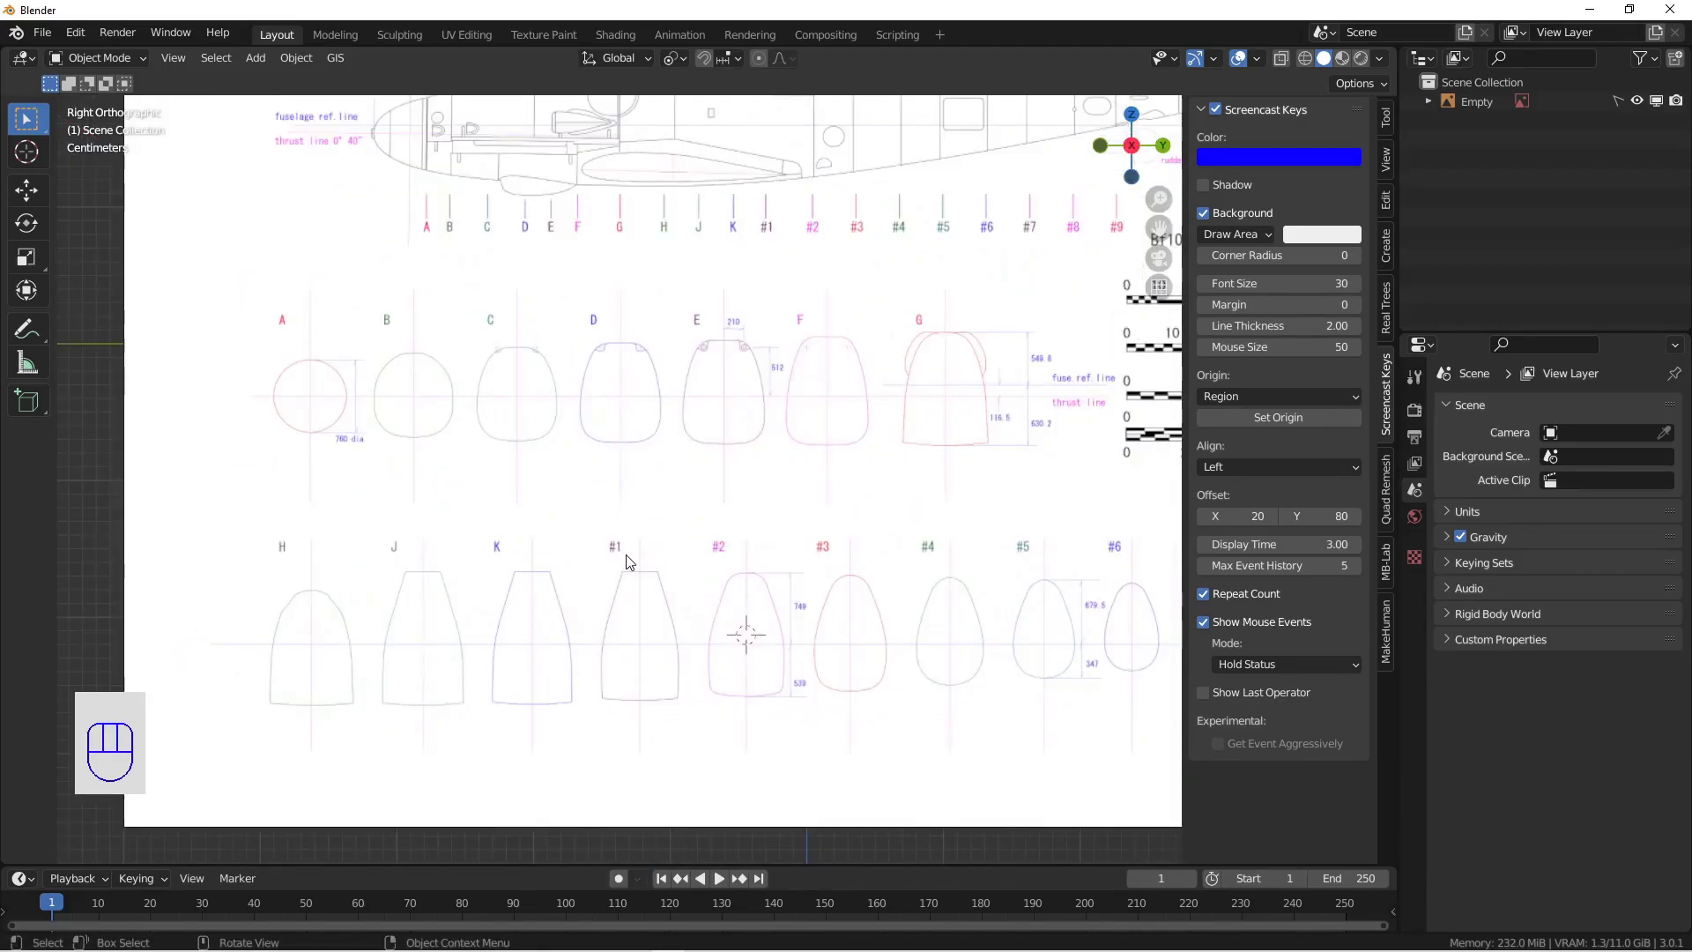
pyautogui.scroll(-2, 627, 559)
pyautogui.keyDown('alt'); pyautogui.keyDown('shift'); pyautogui.moveTo(828, 234); pyautogui.dragTo(775, 283); pyautogui.keyUp('shift'); pyautogui.keyUp('alt')
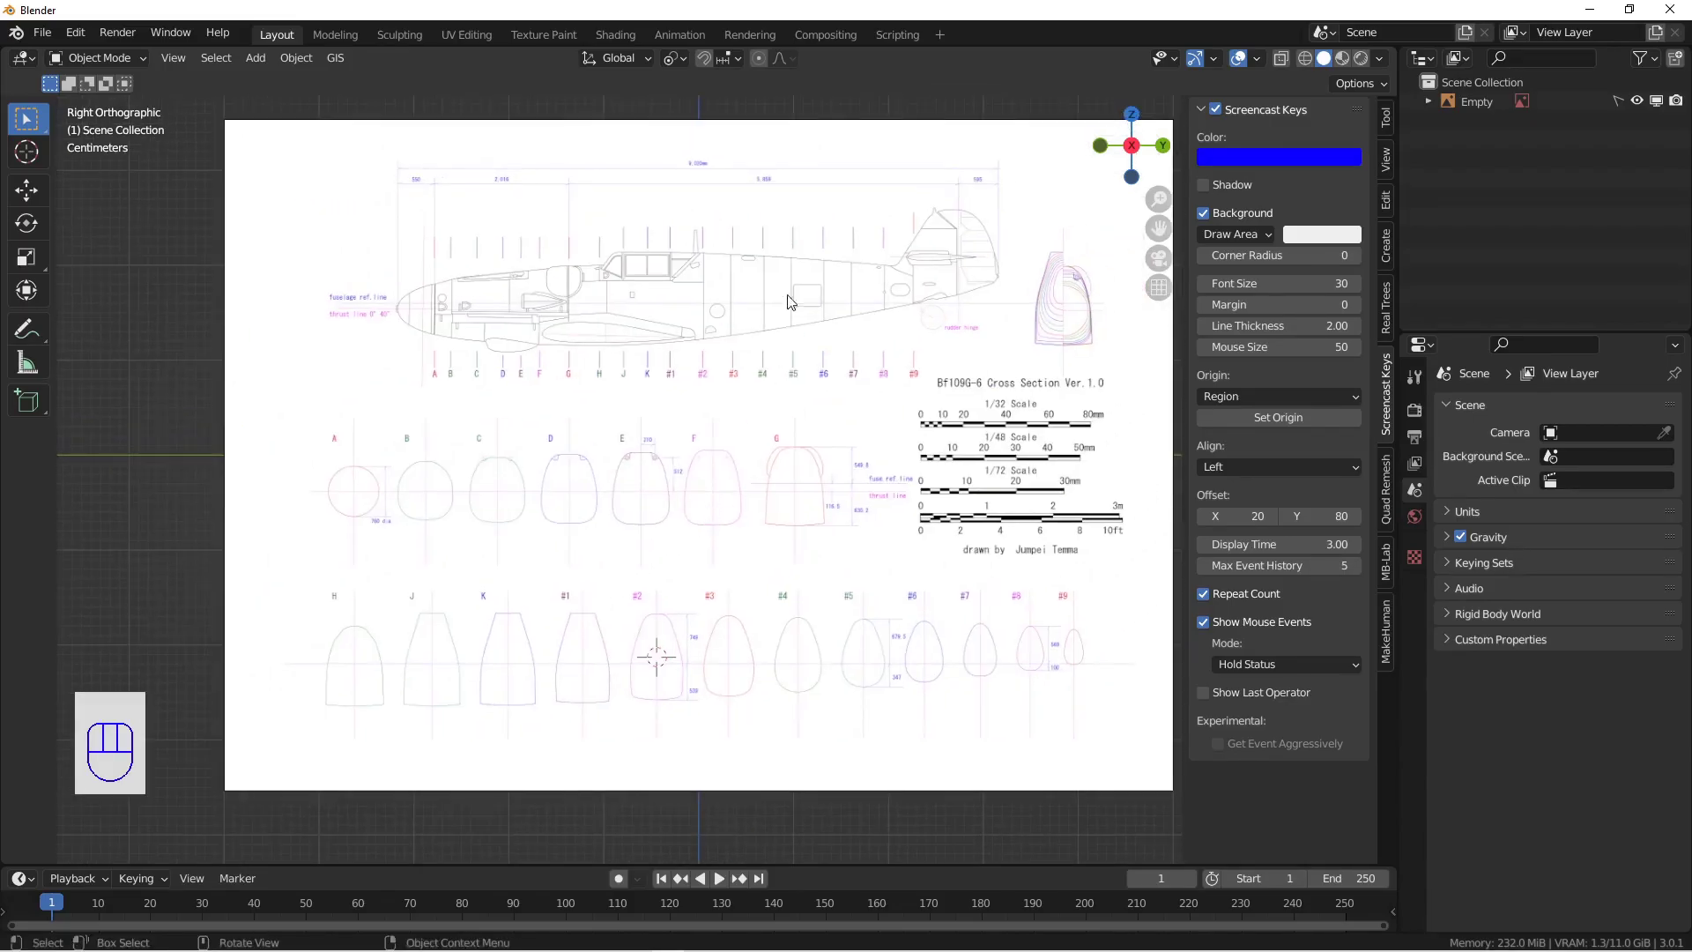
pyautogui.keyDown('alt'); pyautogui.moveTo(668, 561); pyautogui.dragTo(732, 601); pyautogui.keyUp('alt')
pyautogui.scroll(-4, 725, 583)
pyautogui.press('KP_3')
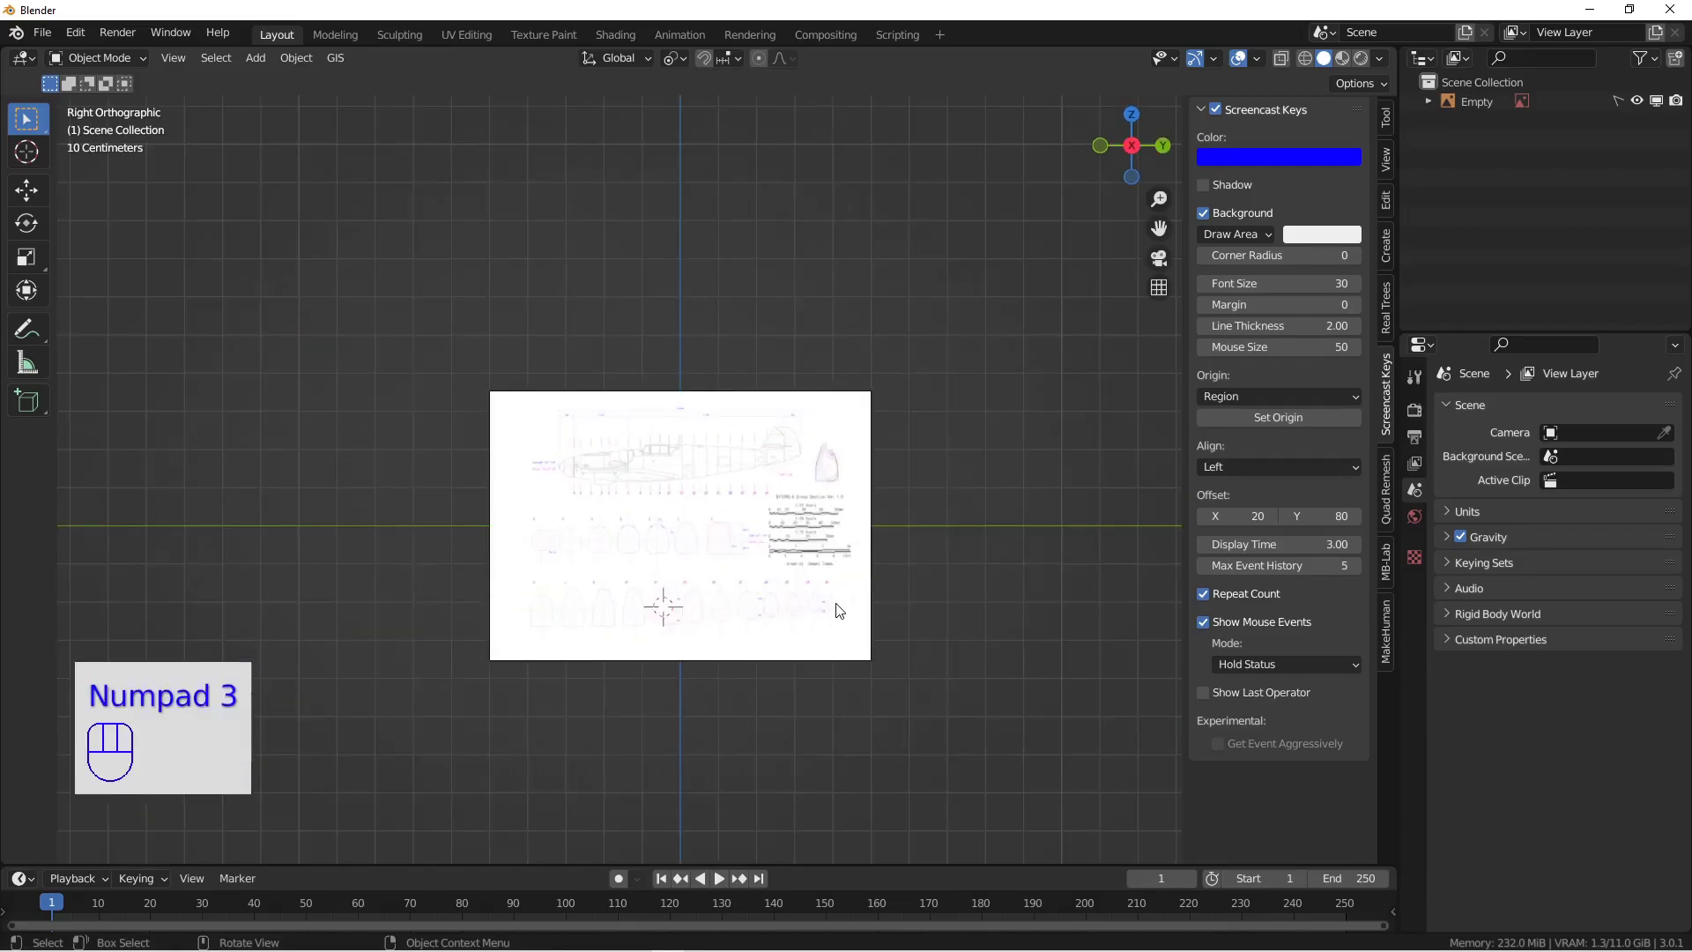
pyautogui.scroll(5, 833, 604)
pyautogui.scroll(4, 738, 473)
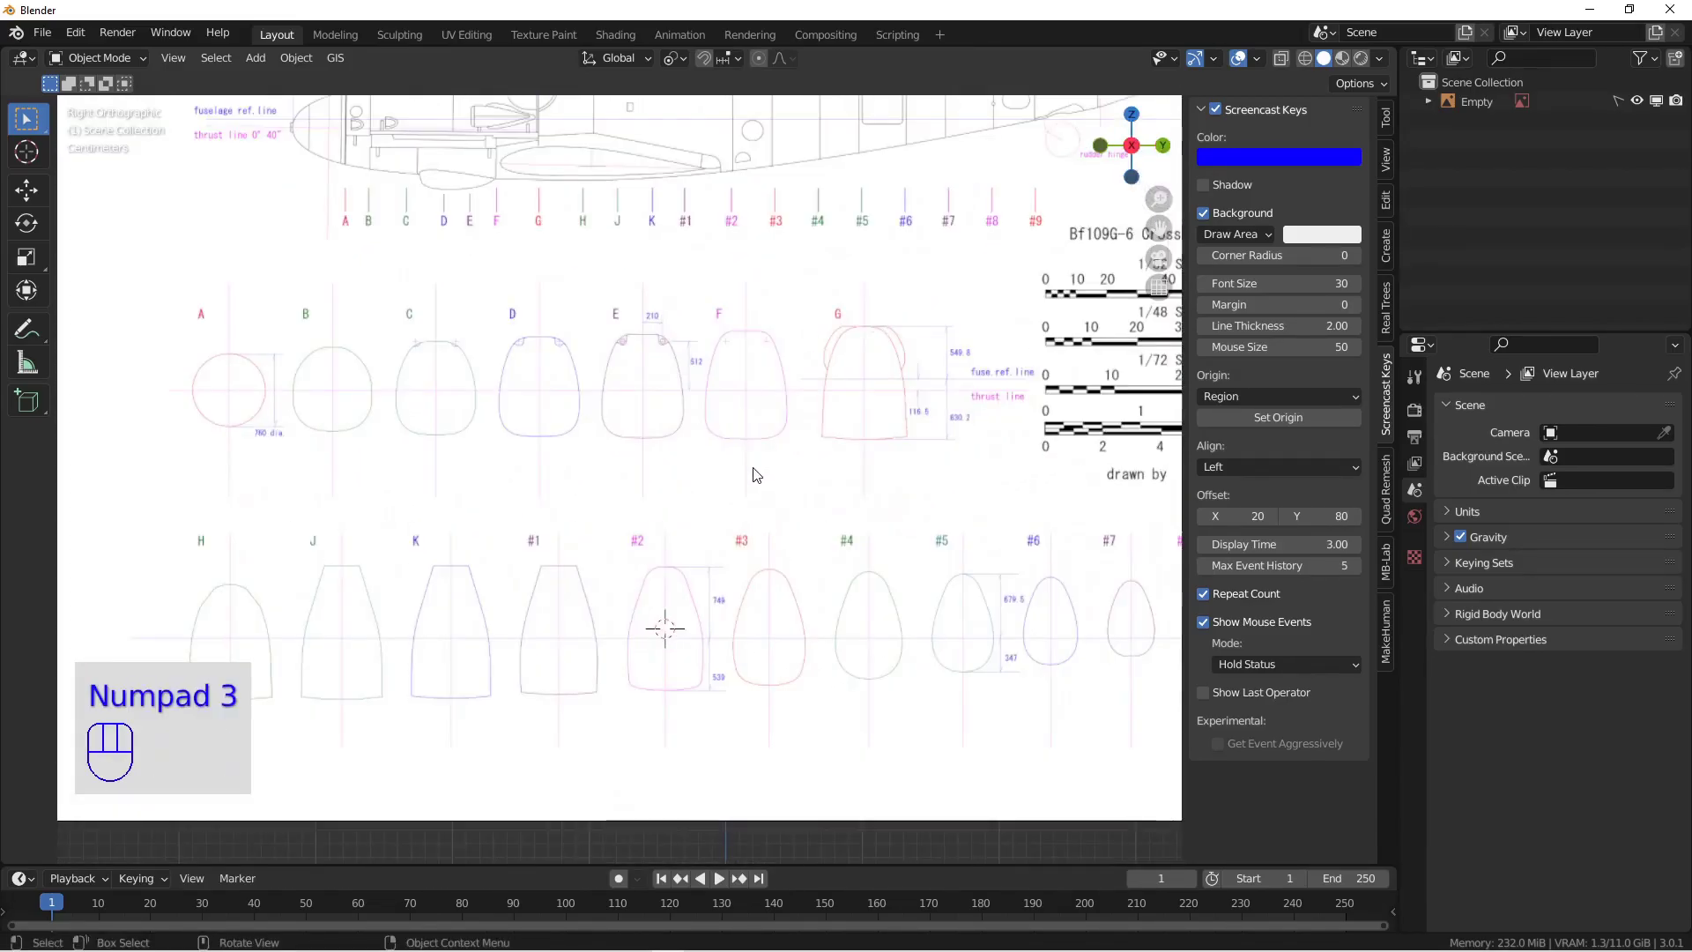
pyautogui.scroll(-1, 660, 573)
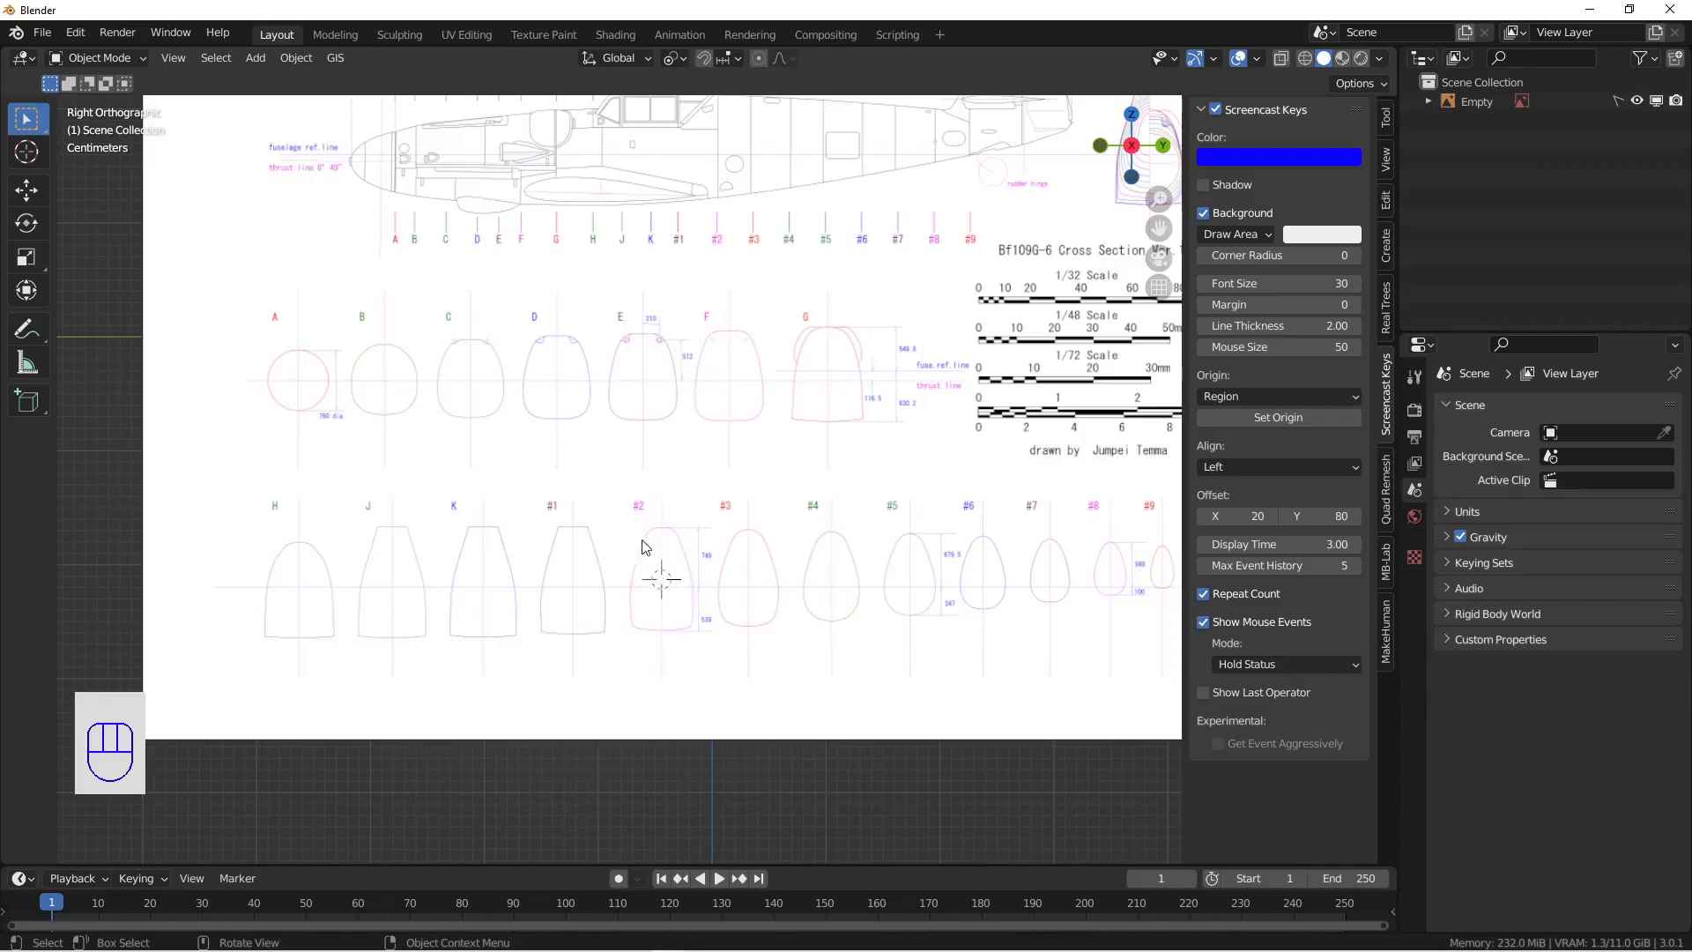
# Step: Place the 3D cursor inside the upper half of cross-section #2 and add a mesh plane there
pyautogui.scroll(5, 703, 614)
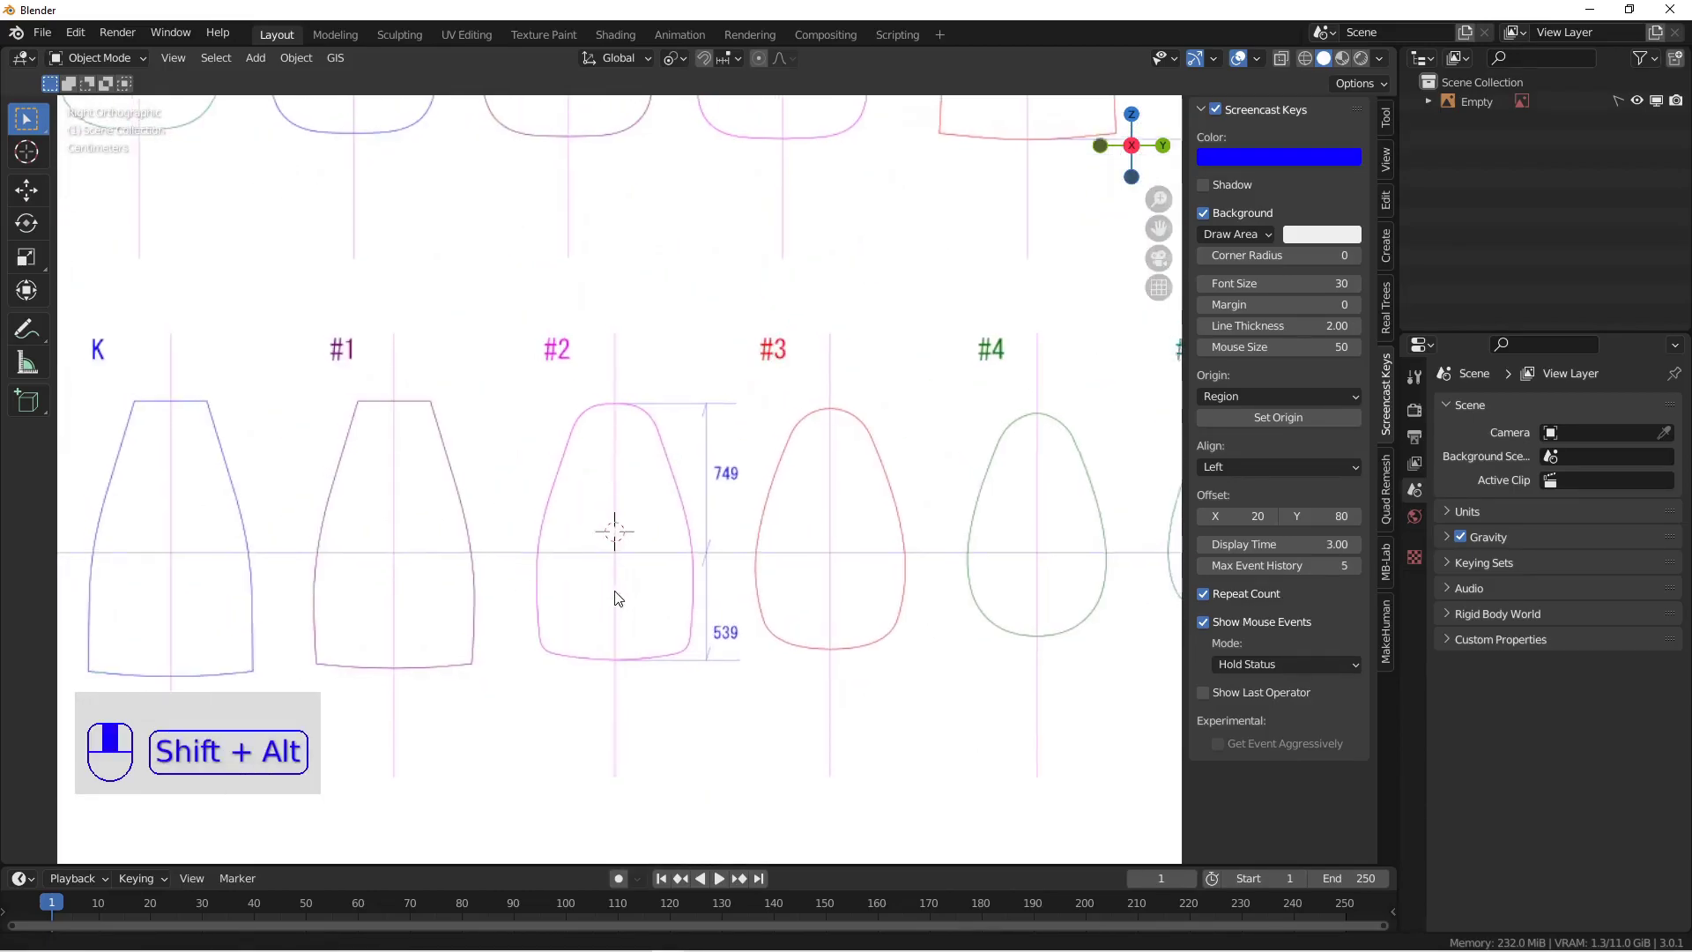
pyautogui.keyDown('shift'); pyautogui.moveTo(620, 590); pyautogui.dragTo(640, 597, button='middle'); pyautogui.keyUp('shift')
pyautogui.keyDown('shift'); pyautogui.rightClick(637, 502); pyautogui.keyUp('shift')
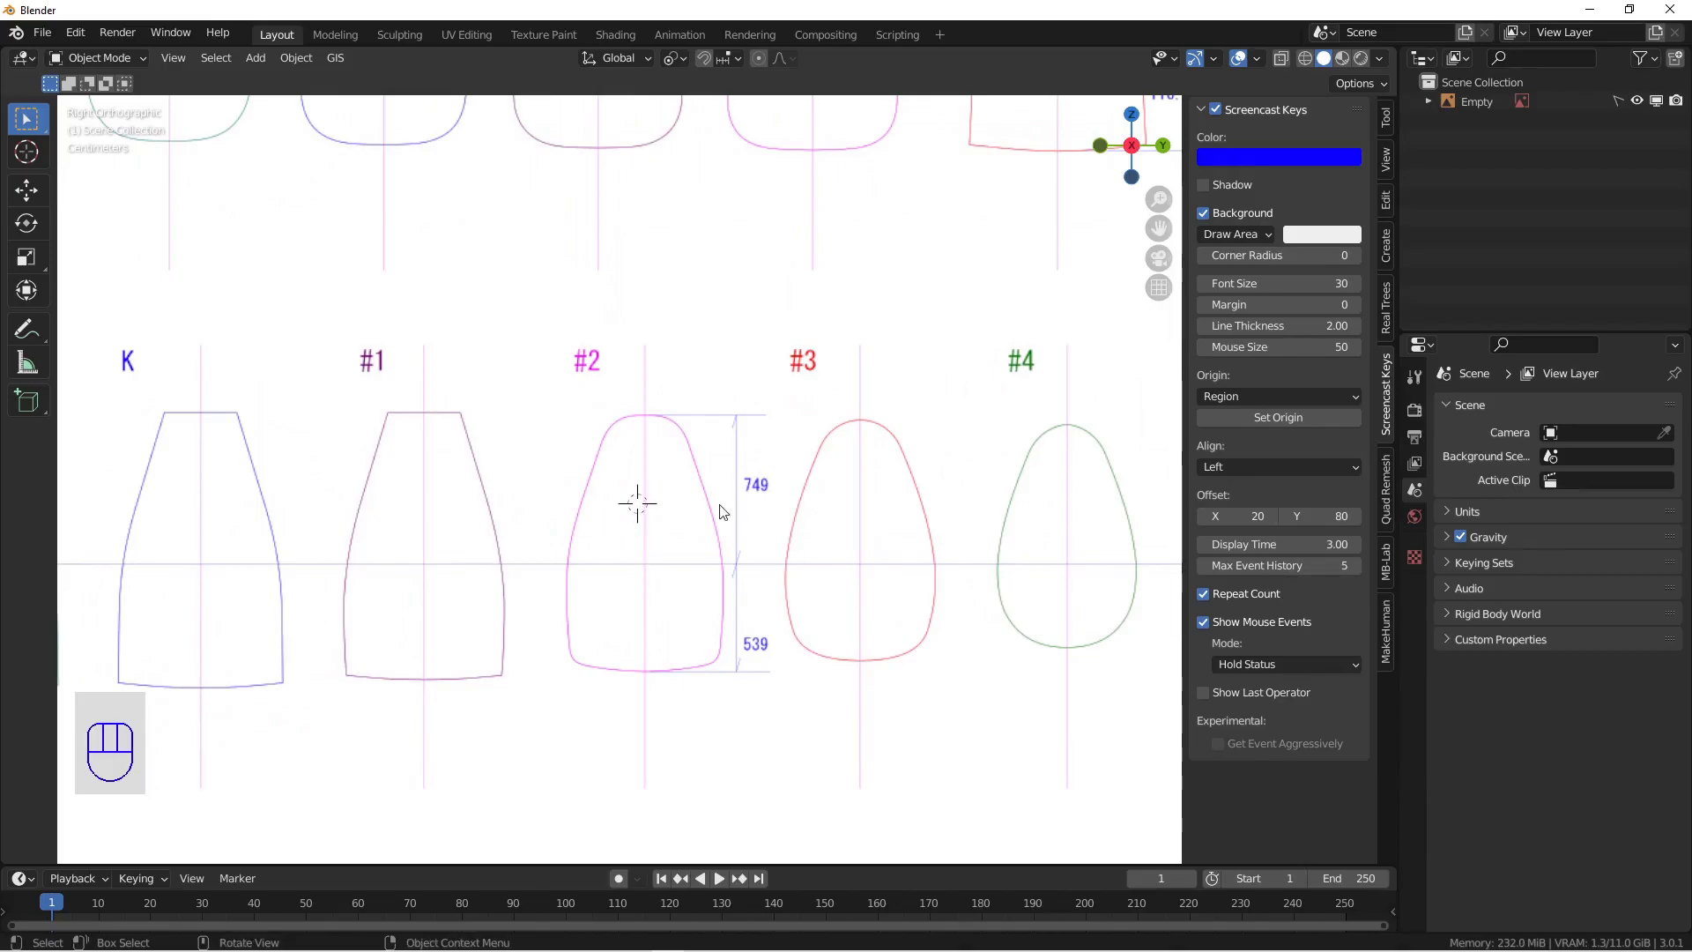
pyautogui.hotkey('shift', 'a')
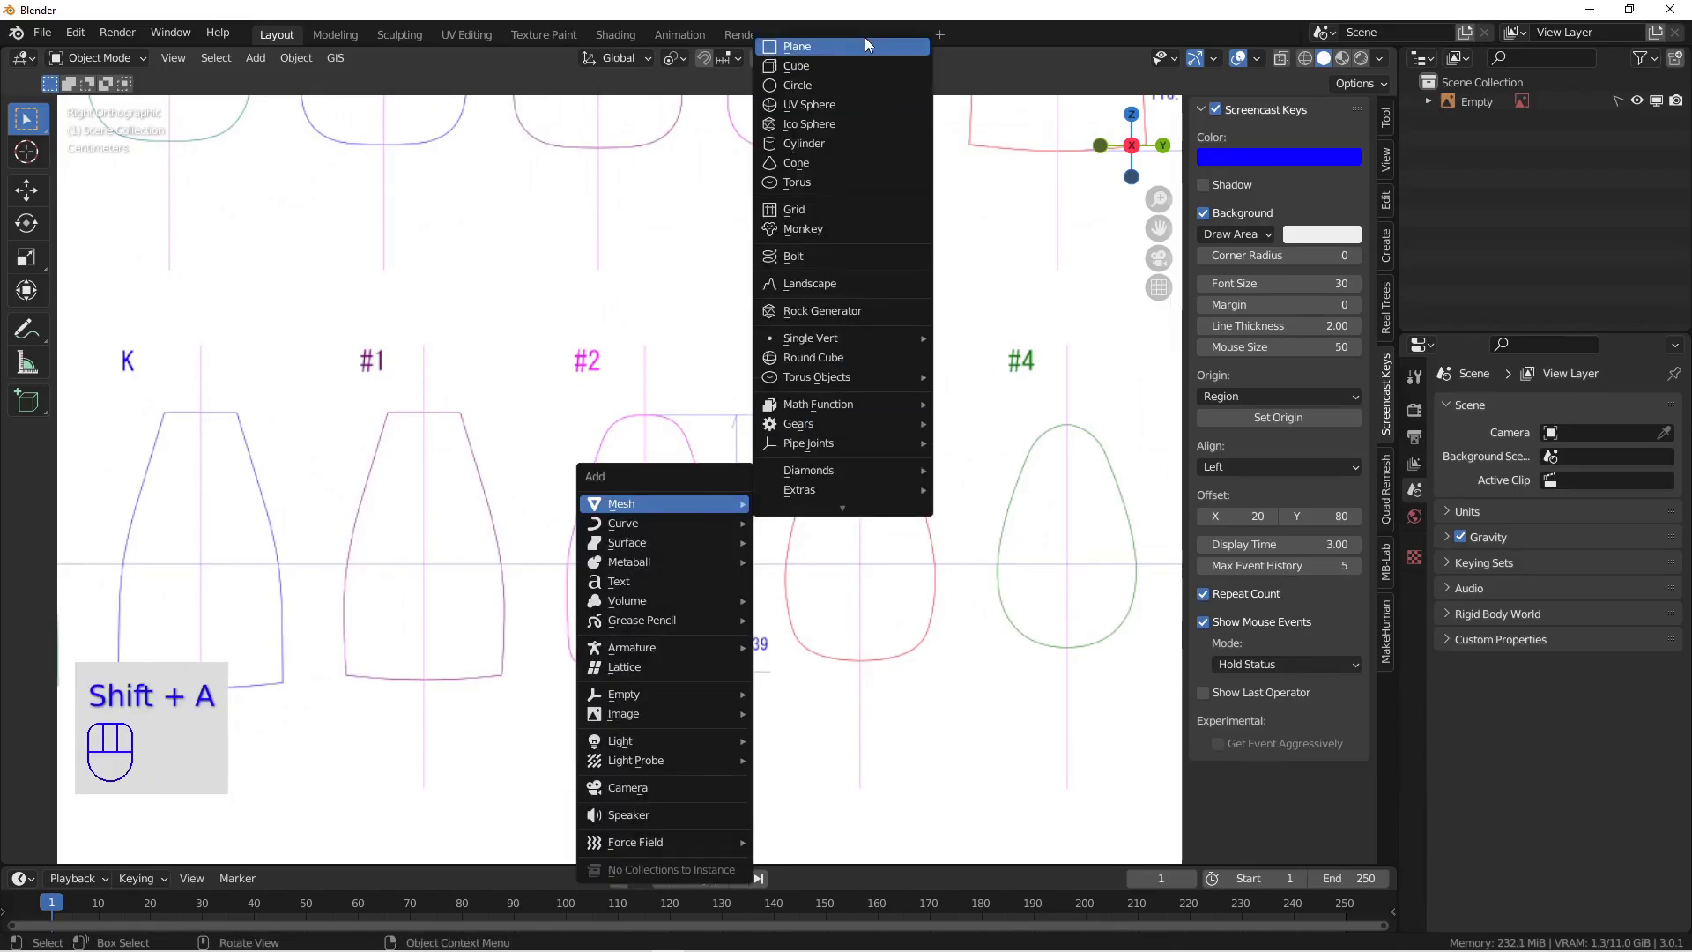
pyautogui.click(833, 49)
# Step: Scale the plane down to about 0.0425 m square so it roughly fits the width of section #2
pyautogui.press('s')
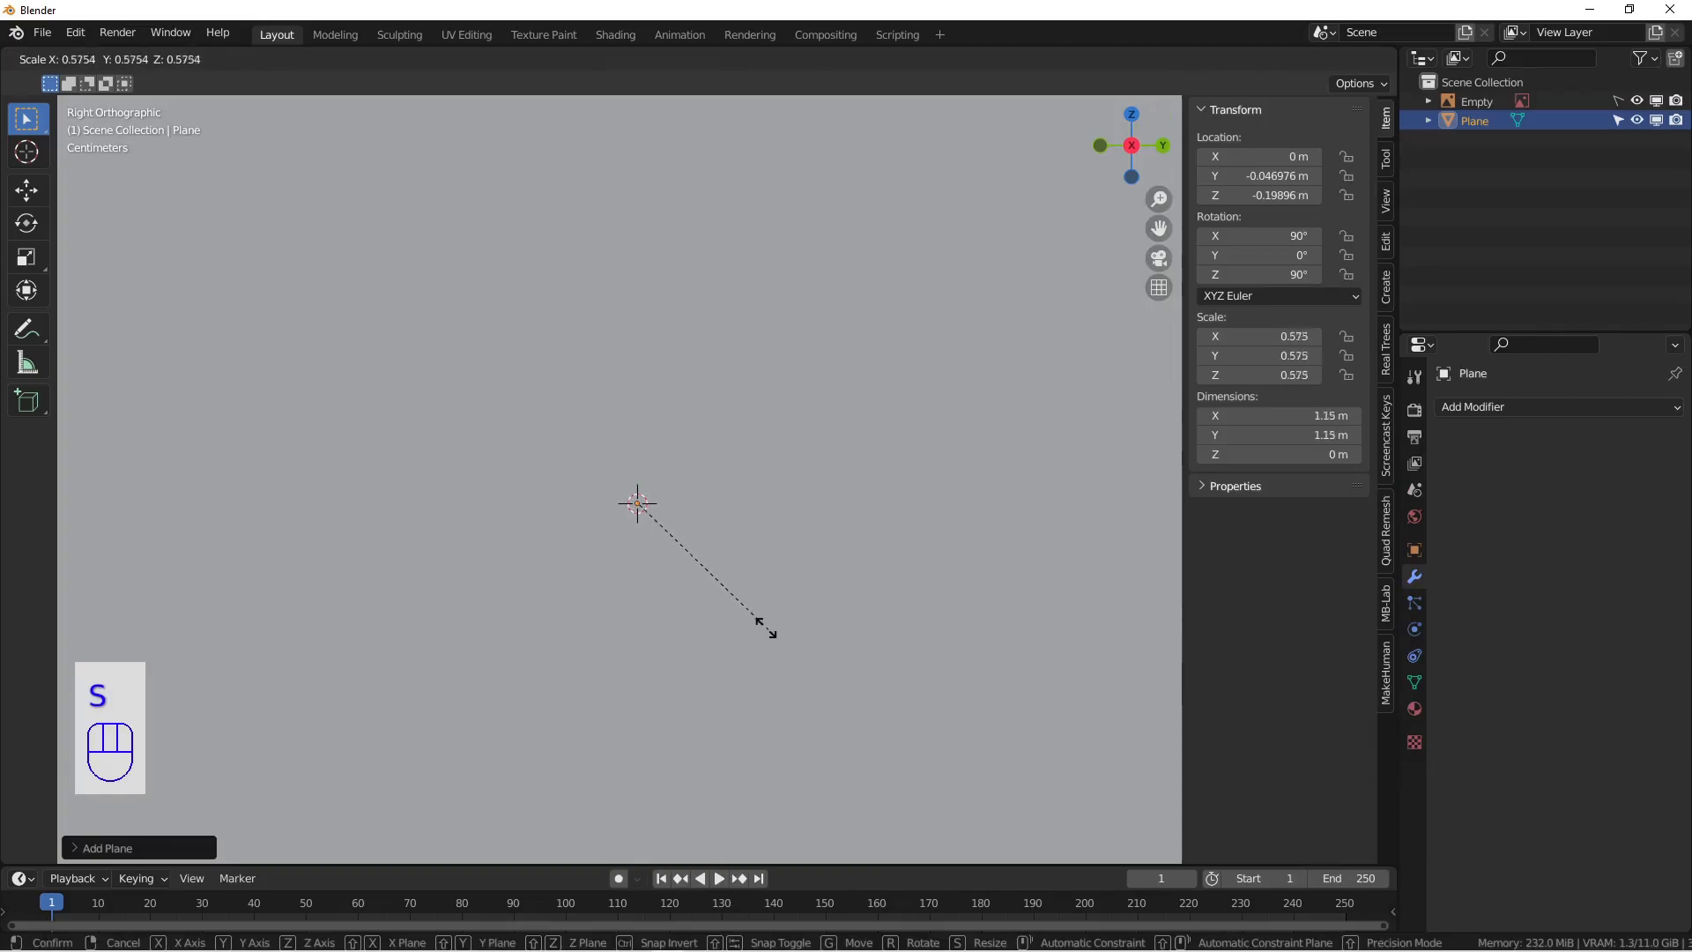
pyautogui.click(667, 532)
pyautogui.press('s')
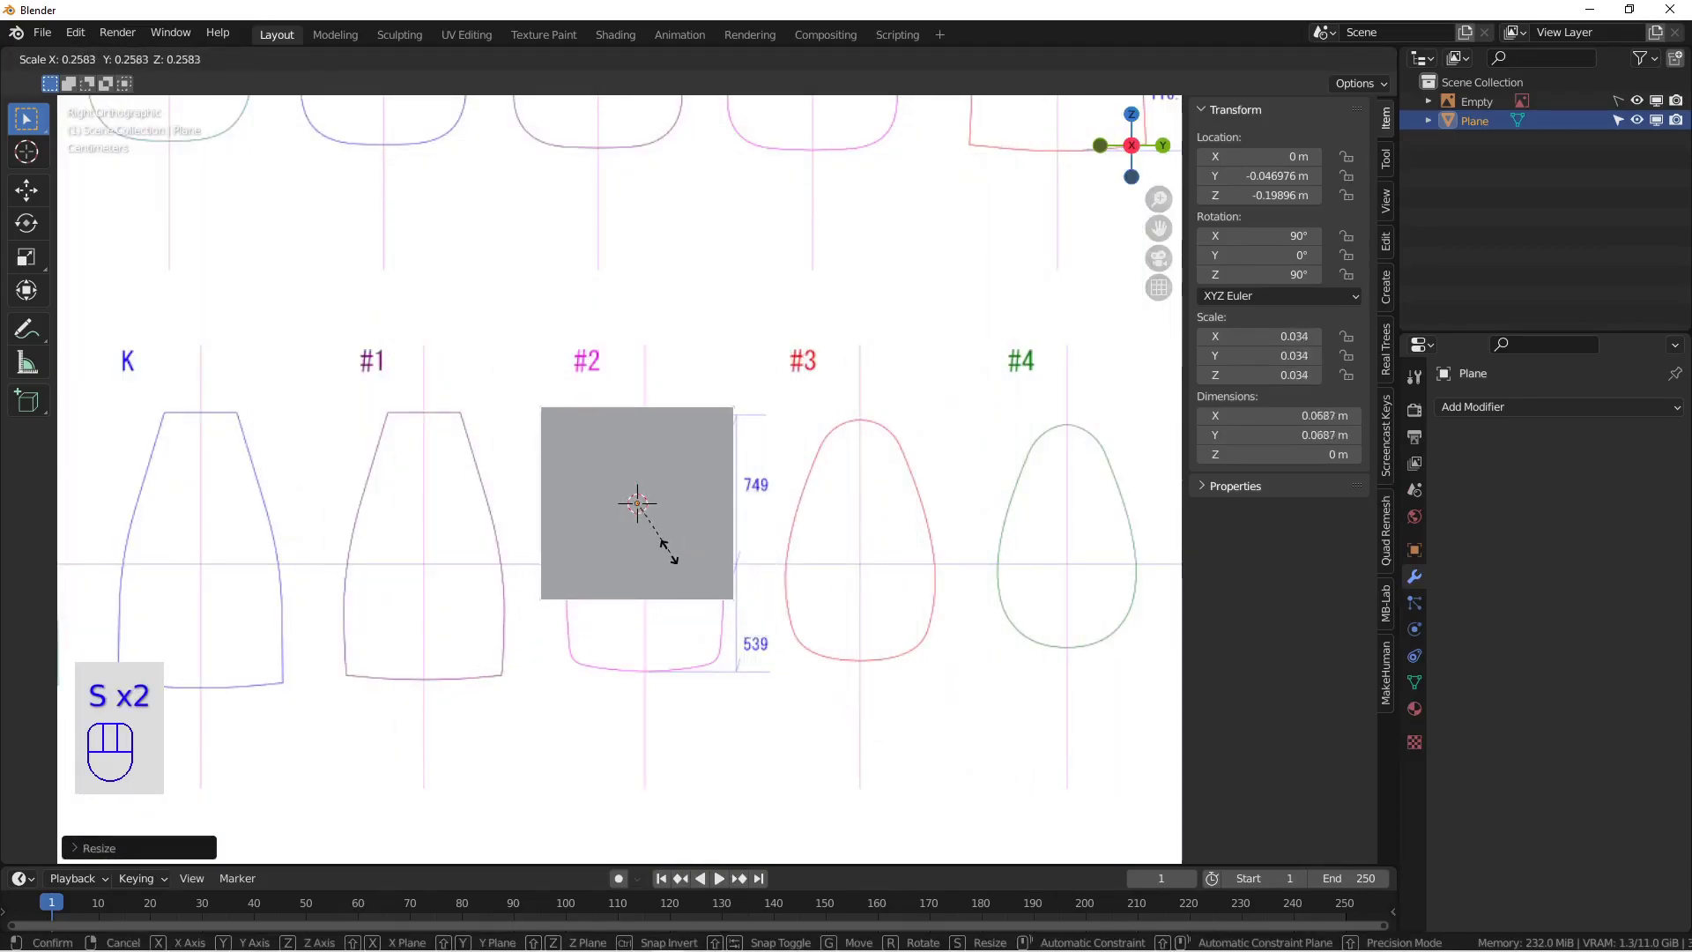
pyautogui.click(646, 534)
pyautogui.scroll(2, 622, 488)
pyautogui.moveTo(644, 537)
pyautogui.keyDown('alt'); pyautogui.keyDown('shift'); pyautogui.mouseDown()
pyautogui.moveTo(622, 485)
pyautogui.moveTo(645, 525)
pyautogui.mouseUp(); pyautogui.keyUp('shift'); pyautogui.keyUp('alt')
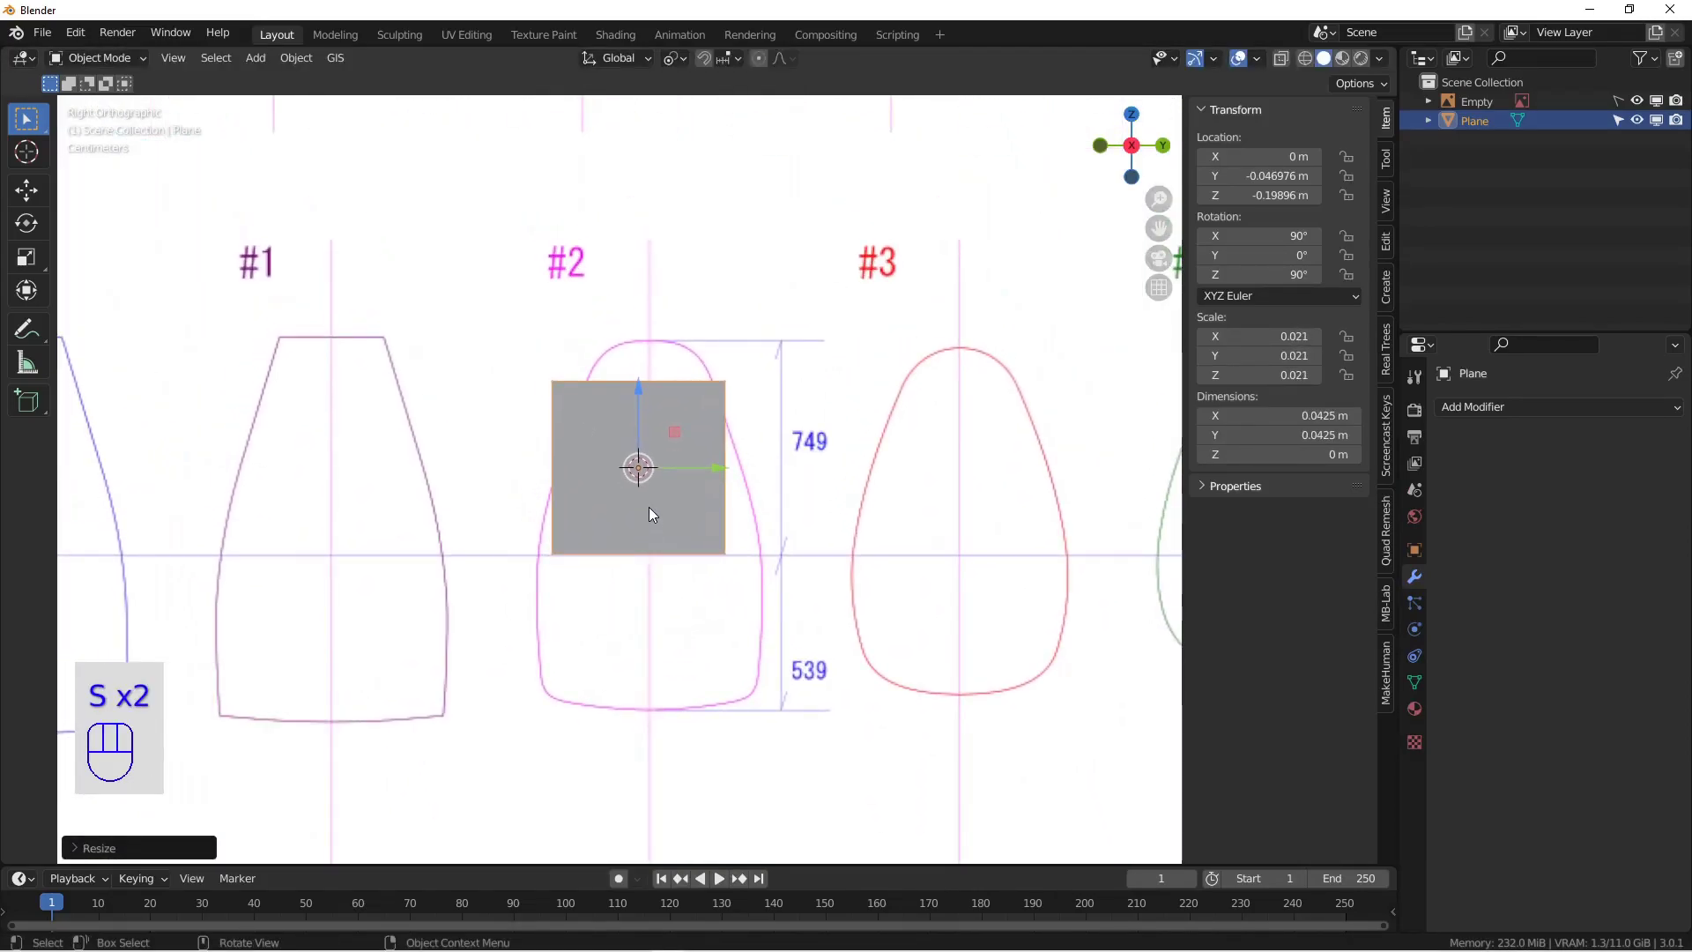
# Step: In Edit Mode with wireframe shading, delete the plane's two right-hand vertices
pyautogui.press('Tab')
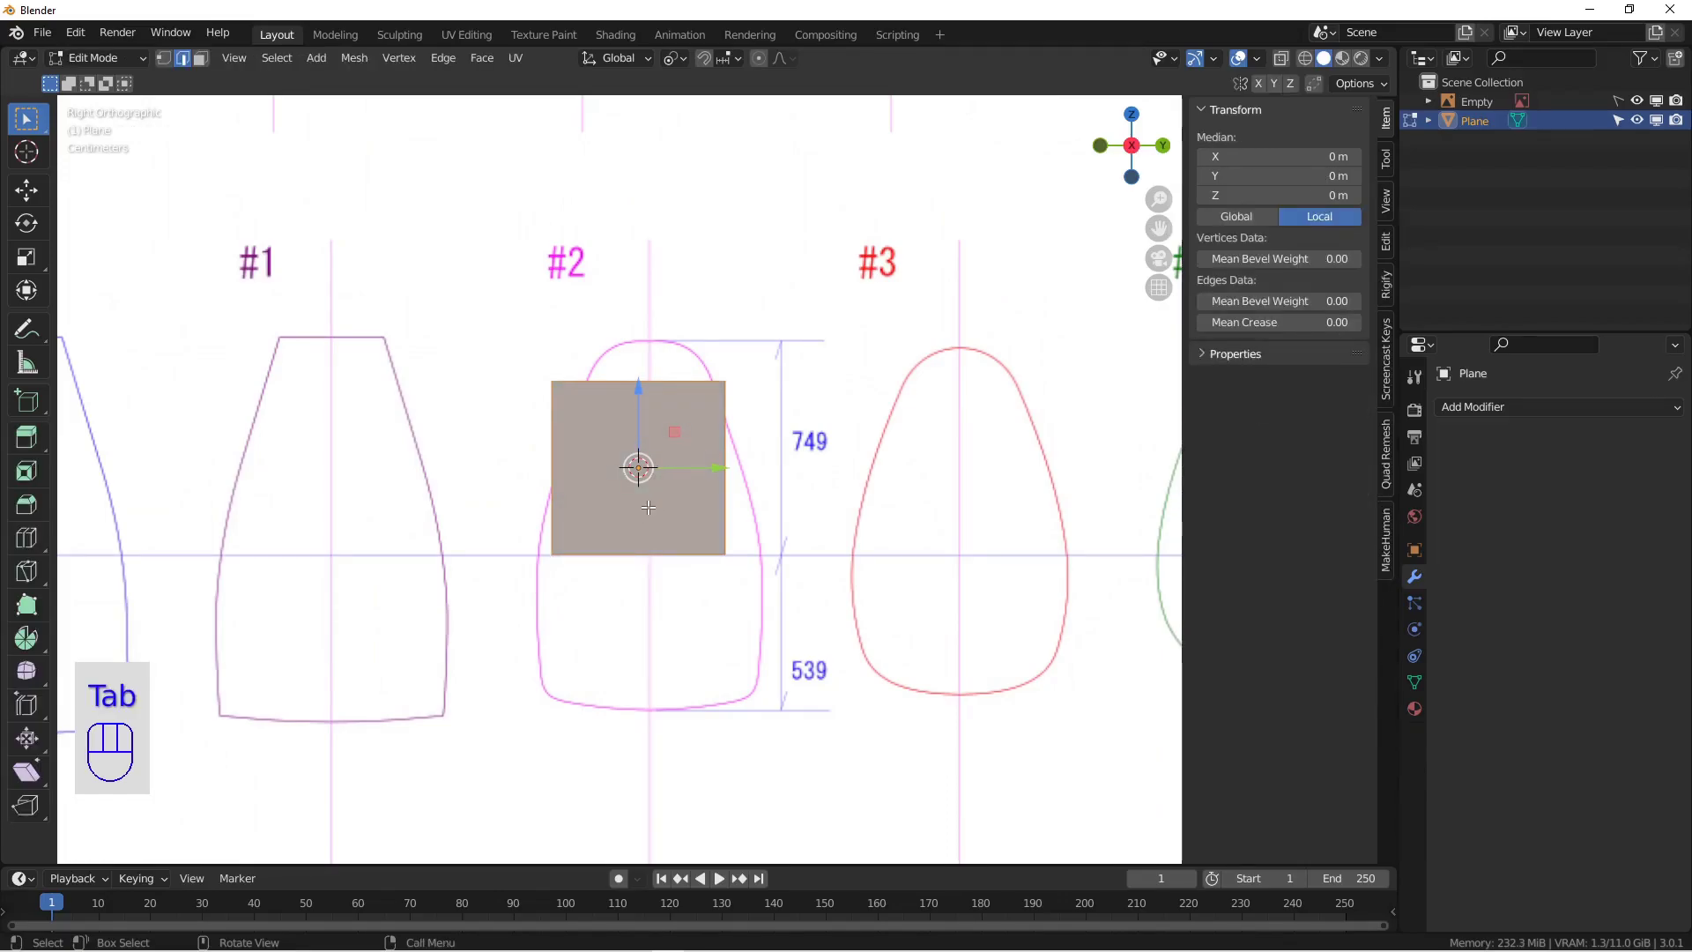
pyautogui.press('z')
pyautogui.click(711, 387)
pyautogui.press('1')
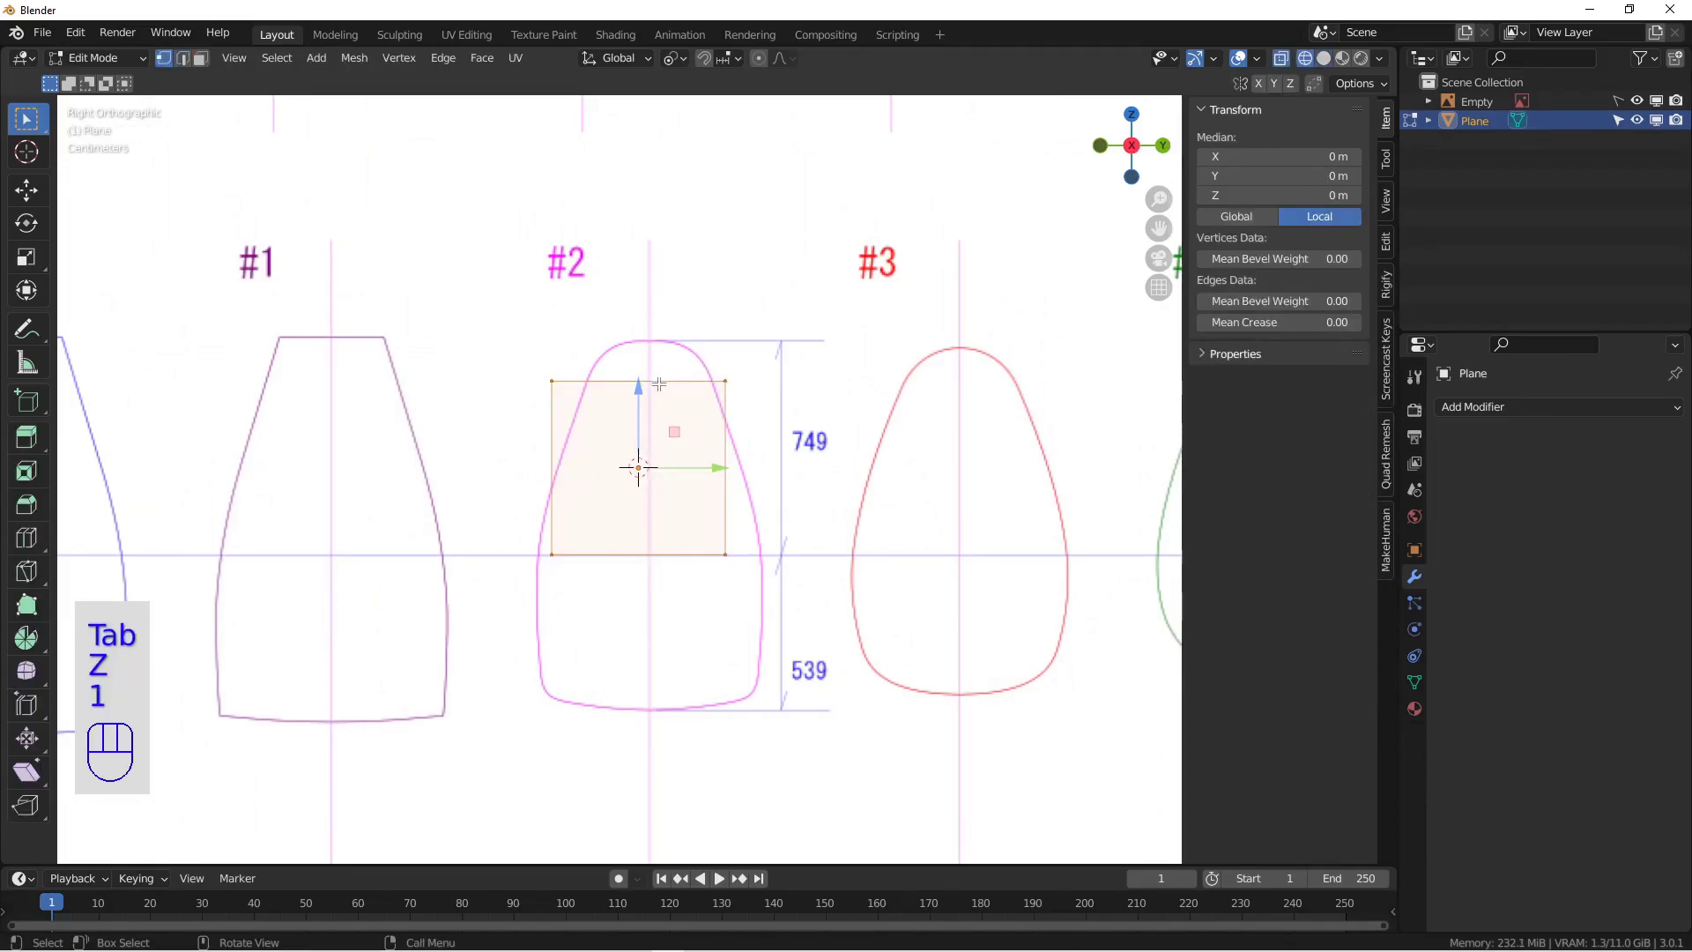
pyautogui.moveTo(627, 321); pyautogui.dragTo(807, 649)
pyautogui.press('x')
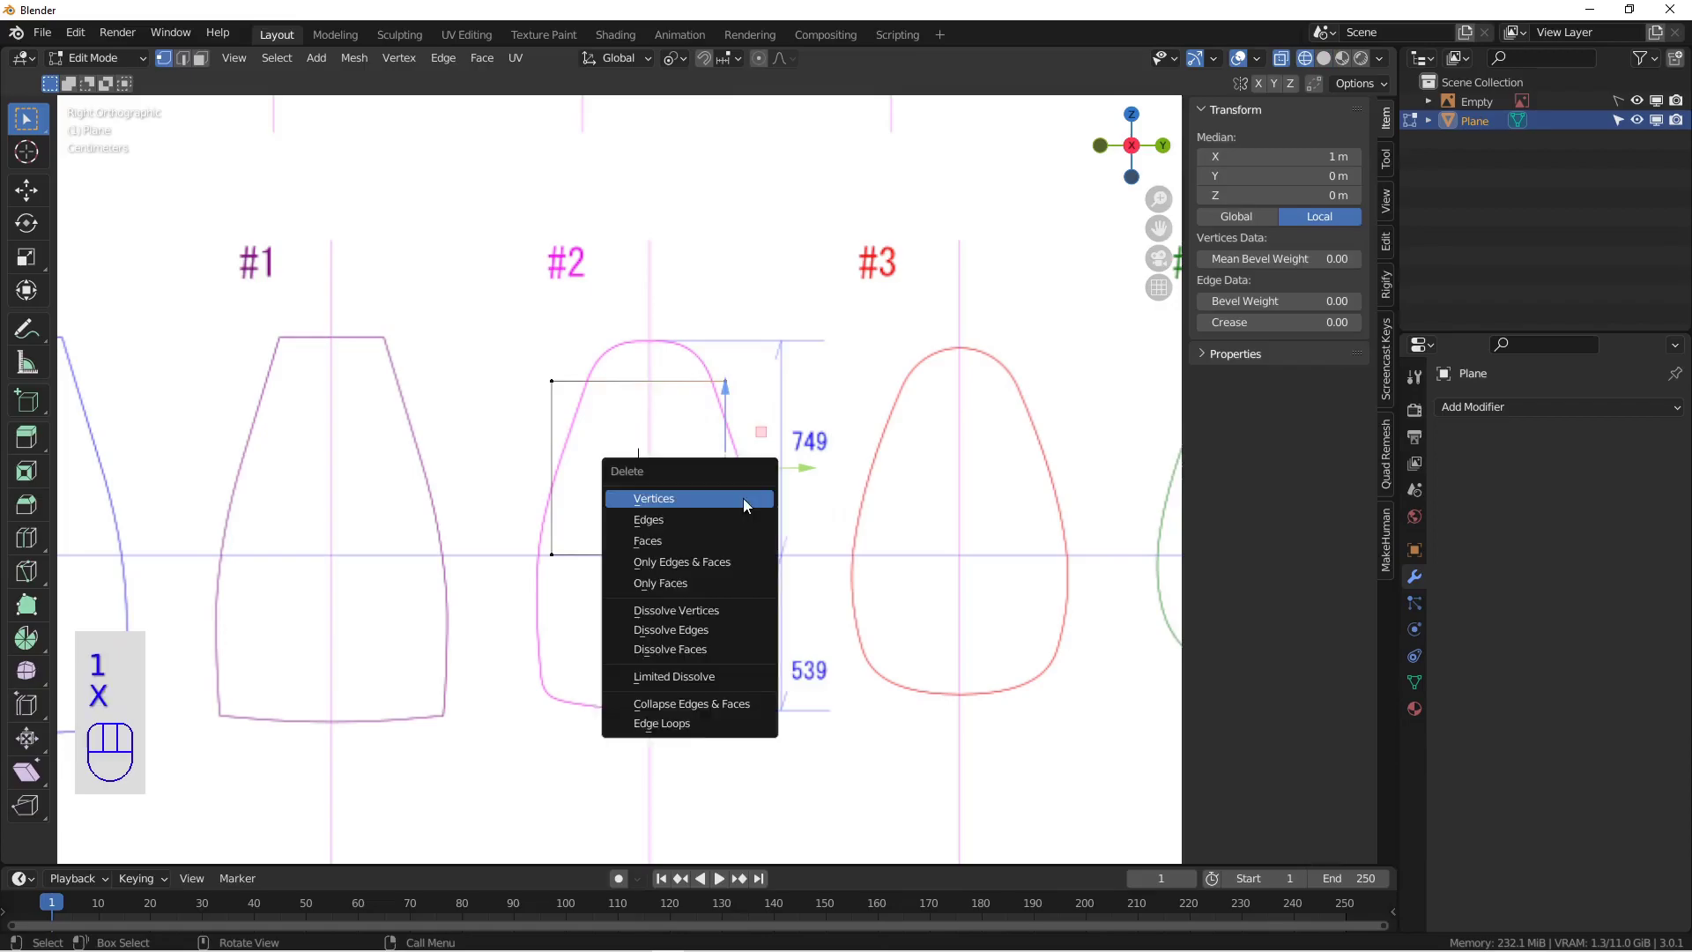
pyautogui.click(708, 499)
# Step: Move the remaining vertical edge about 0.024 m along Y onto the centreline of section #2
pyautogui.moveTo(520, 335); pyautogui.dragTo(608, 647)
pyautogui.press('g')
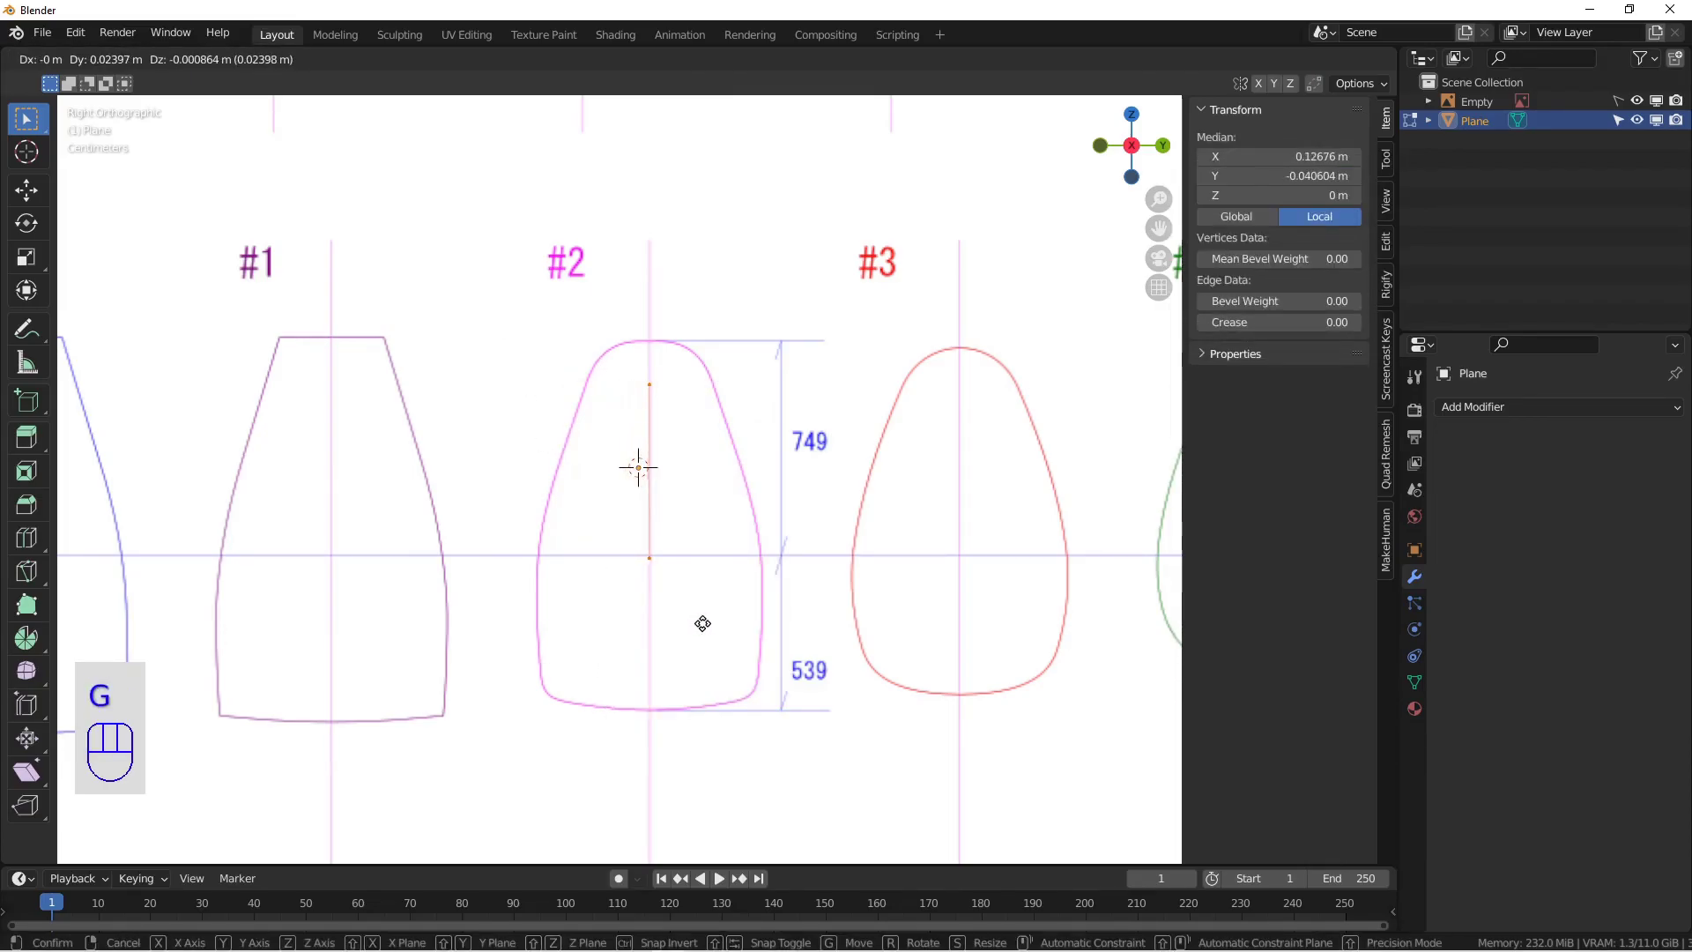
pyautogui.click(702, 623)
# Step: Stretch the edge vertically by moving its upper vertex to the top of section #2's outline and its lower vertex to the bottom
pyautogui.click(688, 429)
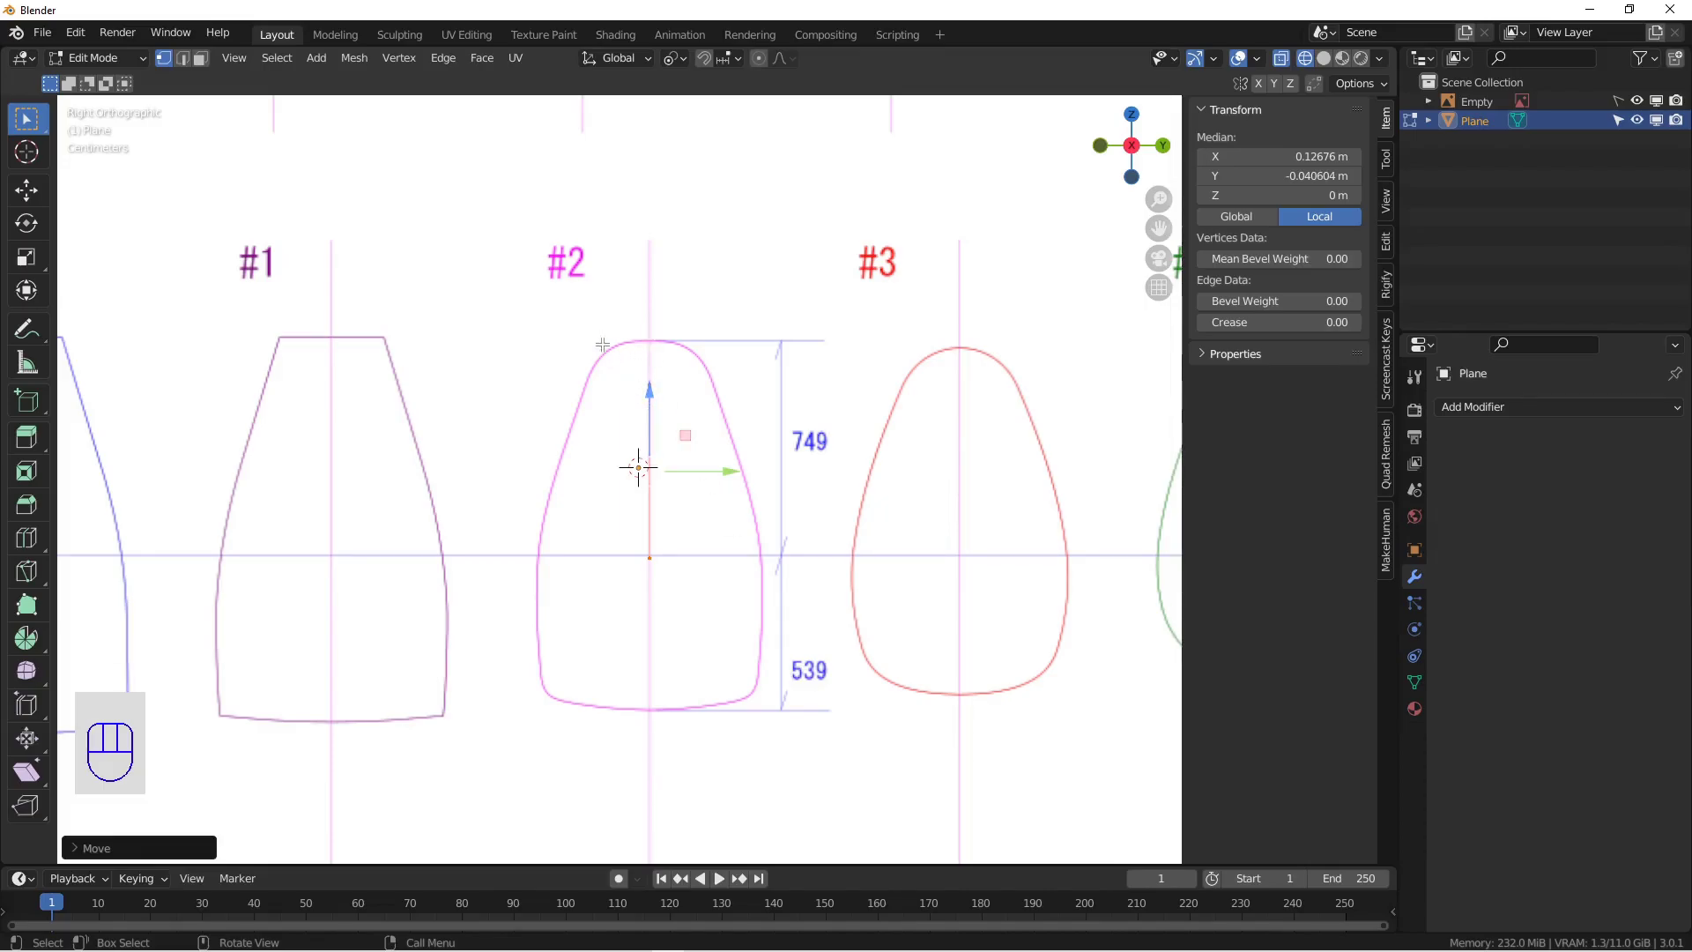
pyautogui.moveTo(649, 302); pyautogui.dragTo(647, 256)
pyautogui.click(615, 552)
pyautogui.press('g')
pyautogui.press('z')
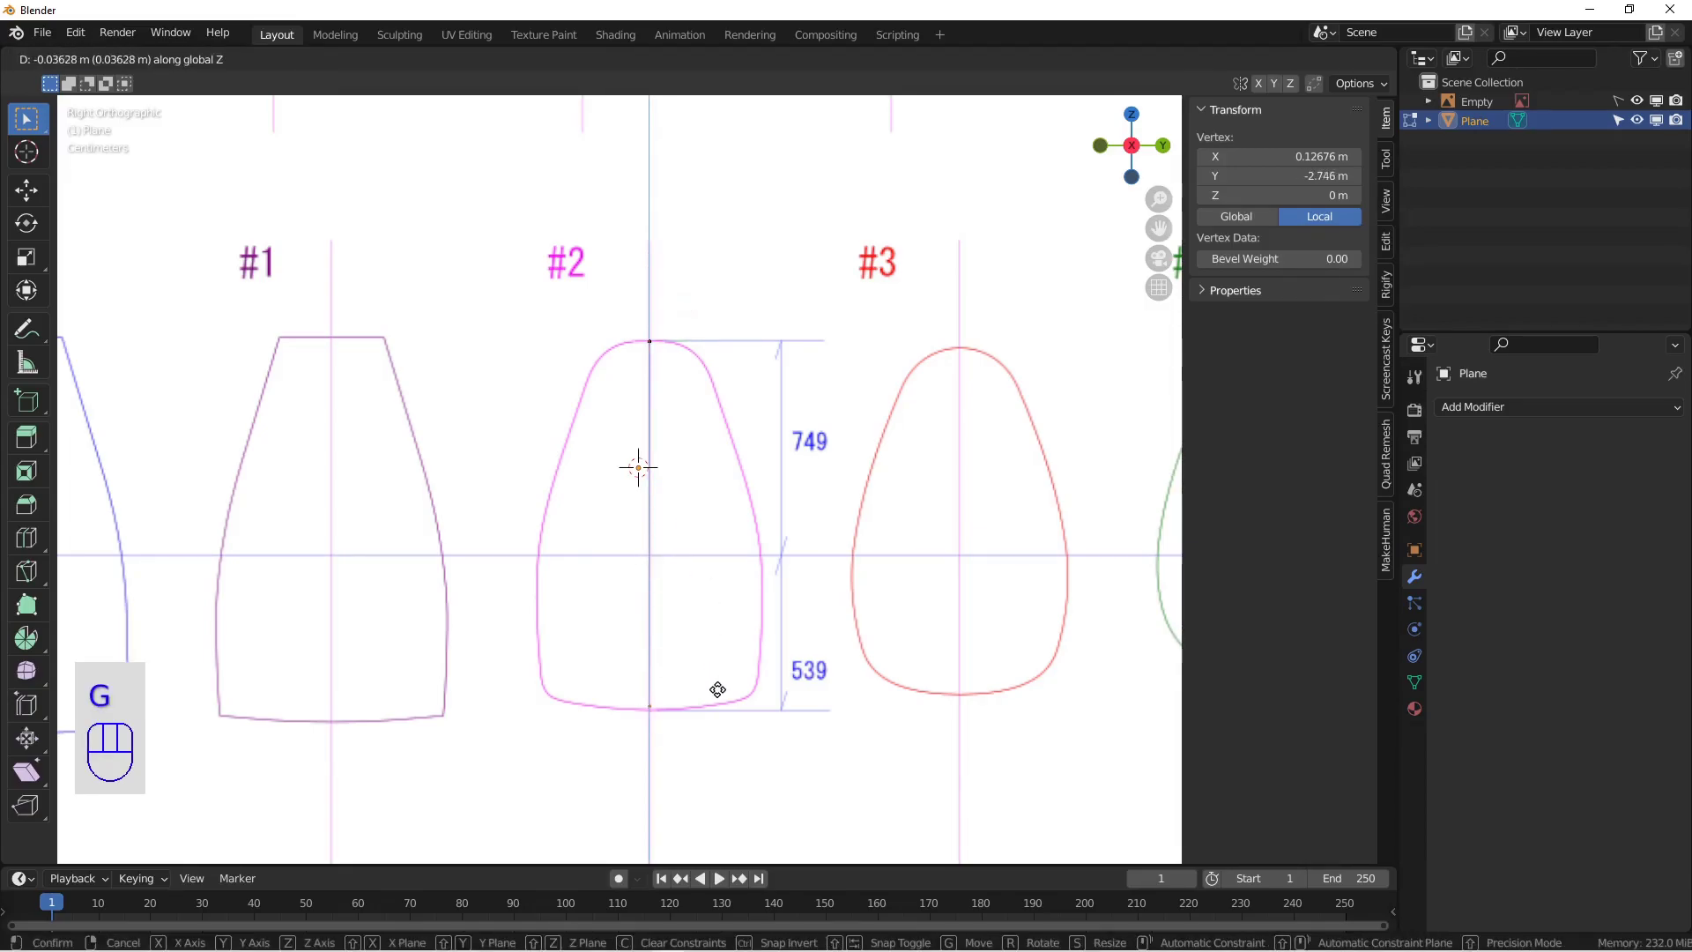
pyautogui.click(719, 689)
# Step: Select the whole edge and snap the 3D cursor to its midpoint
pyautogui.press('a')
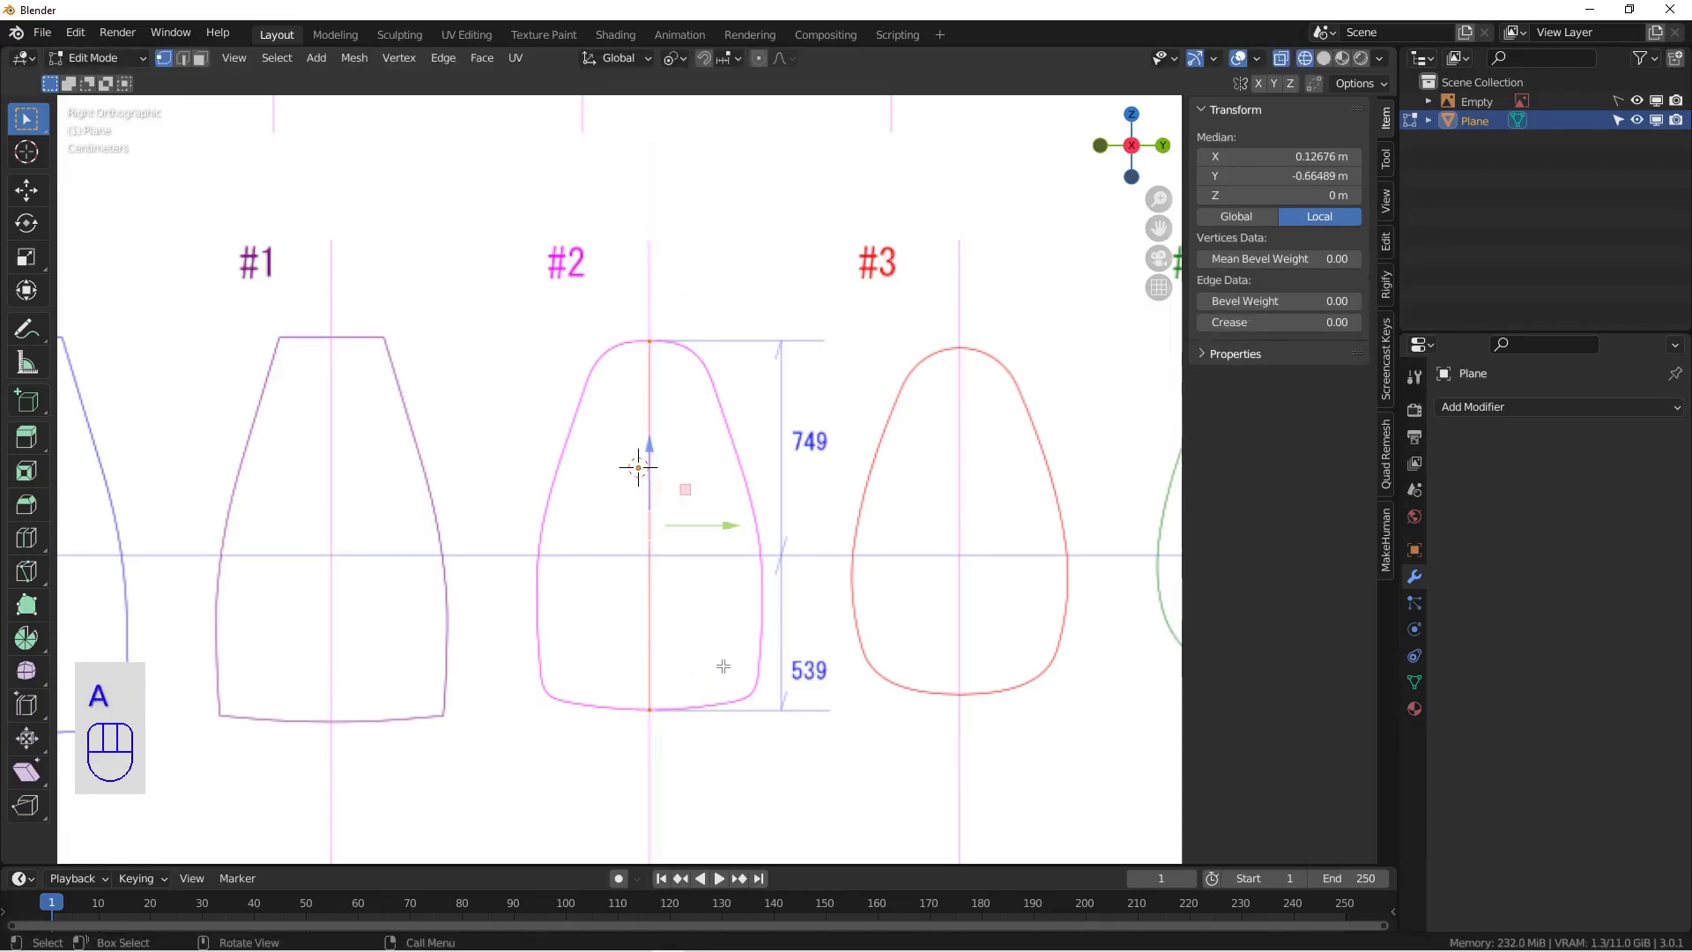
pyautogui.hotkey('shift', 's')
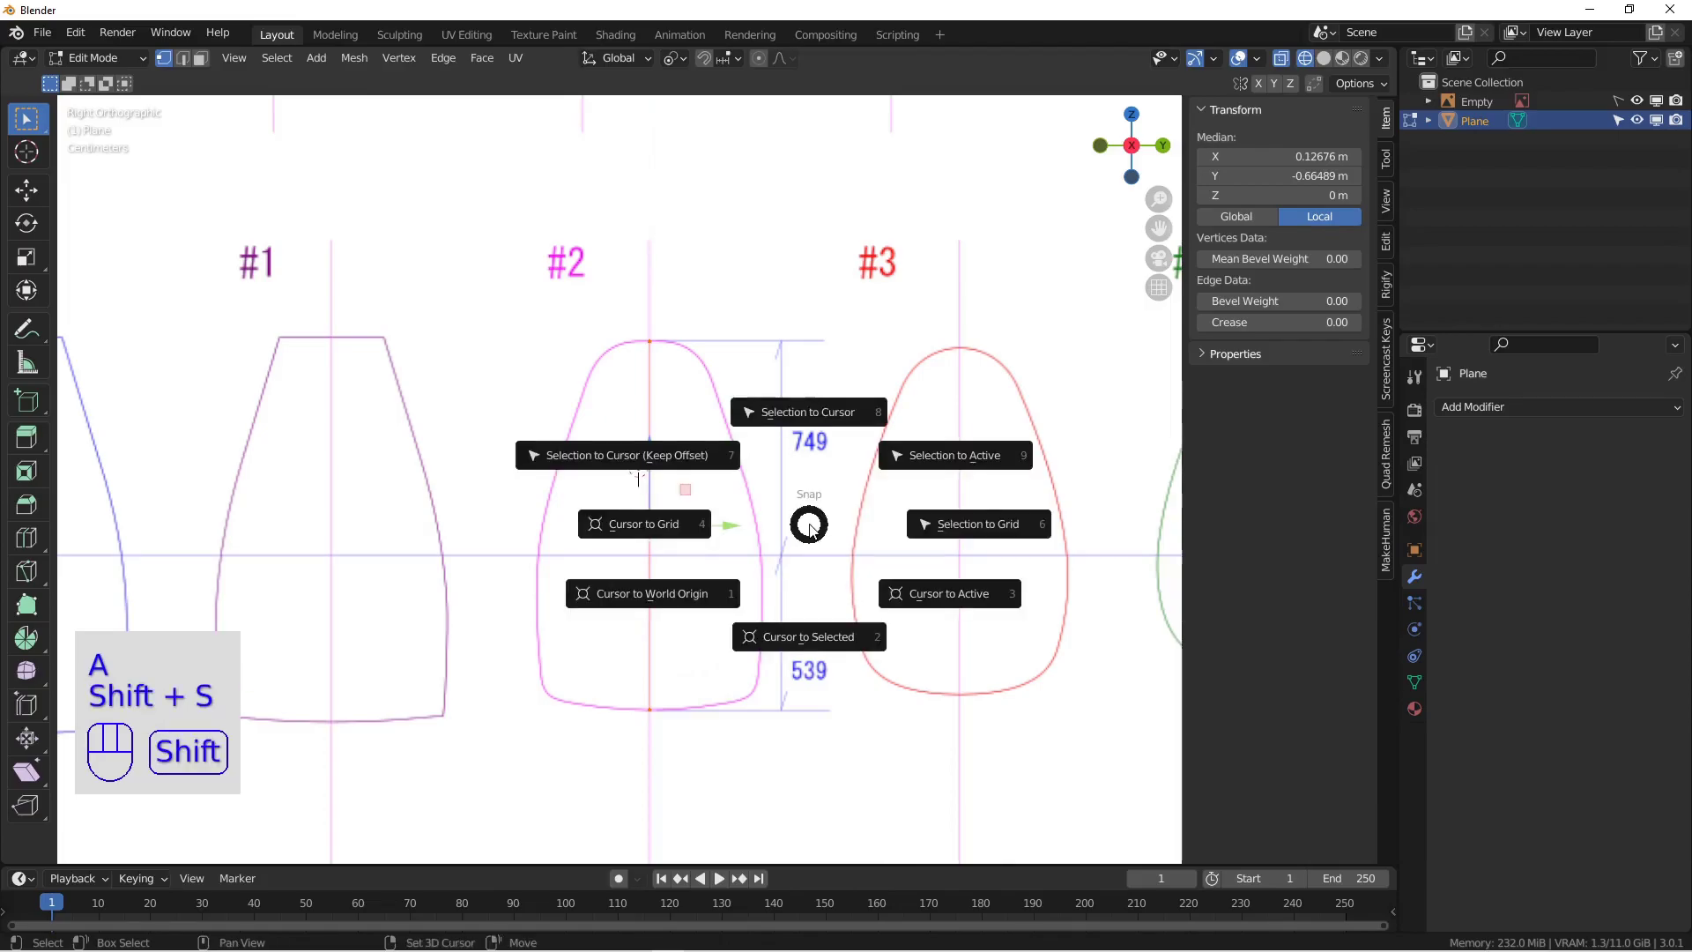
pyautogui.click(820, 640)
# Step: Return to Object Mode and set the edge object's origin to the 3D cursor
pyautogui.press('Tab')
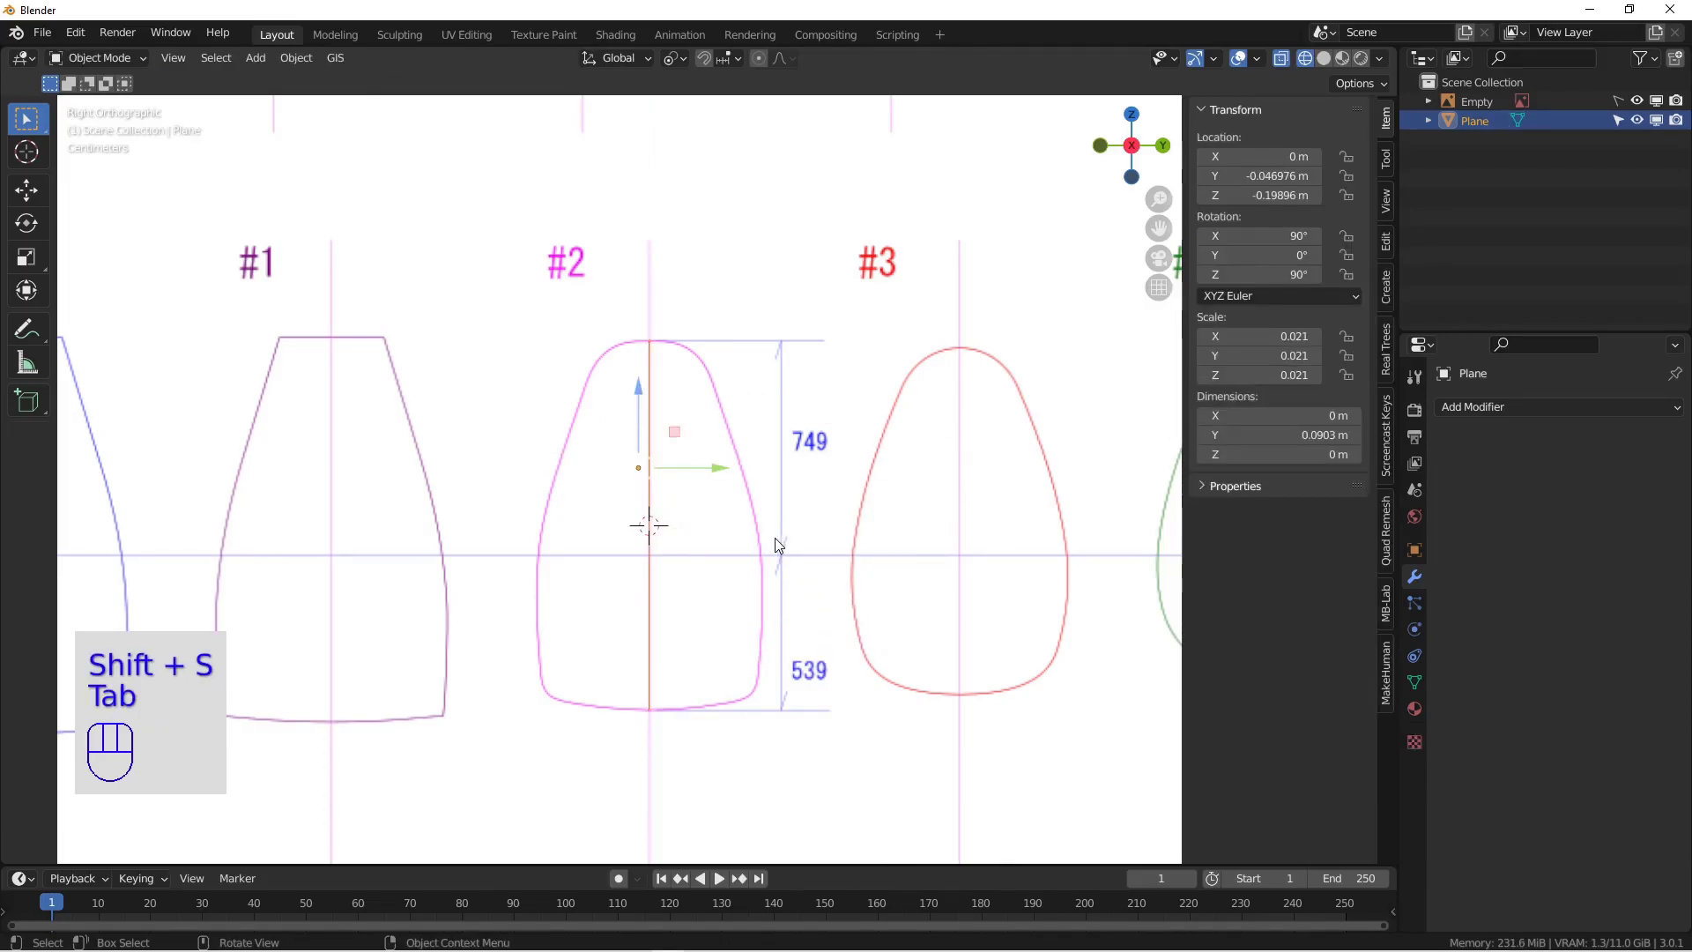
pyautogui.press('z')
pyautogui.moveTo(775, 538)
pyautogui.keyDown('alt'); pyautogui.mouseDown(button='middle')
pyautogui.moveTo(663, 568)
pyautogui.moveTo(749, 588)
pyautogui.mouseUp(button='middle'); pyautogui.keyUp('alt')
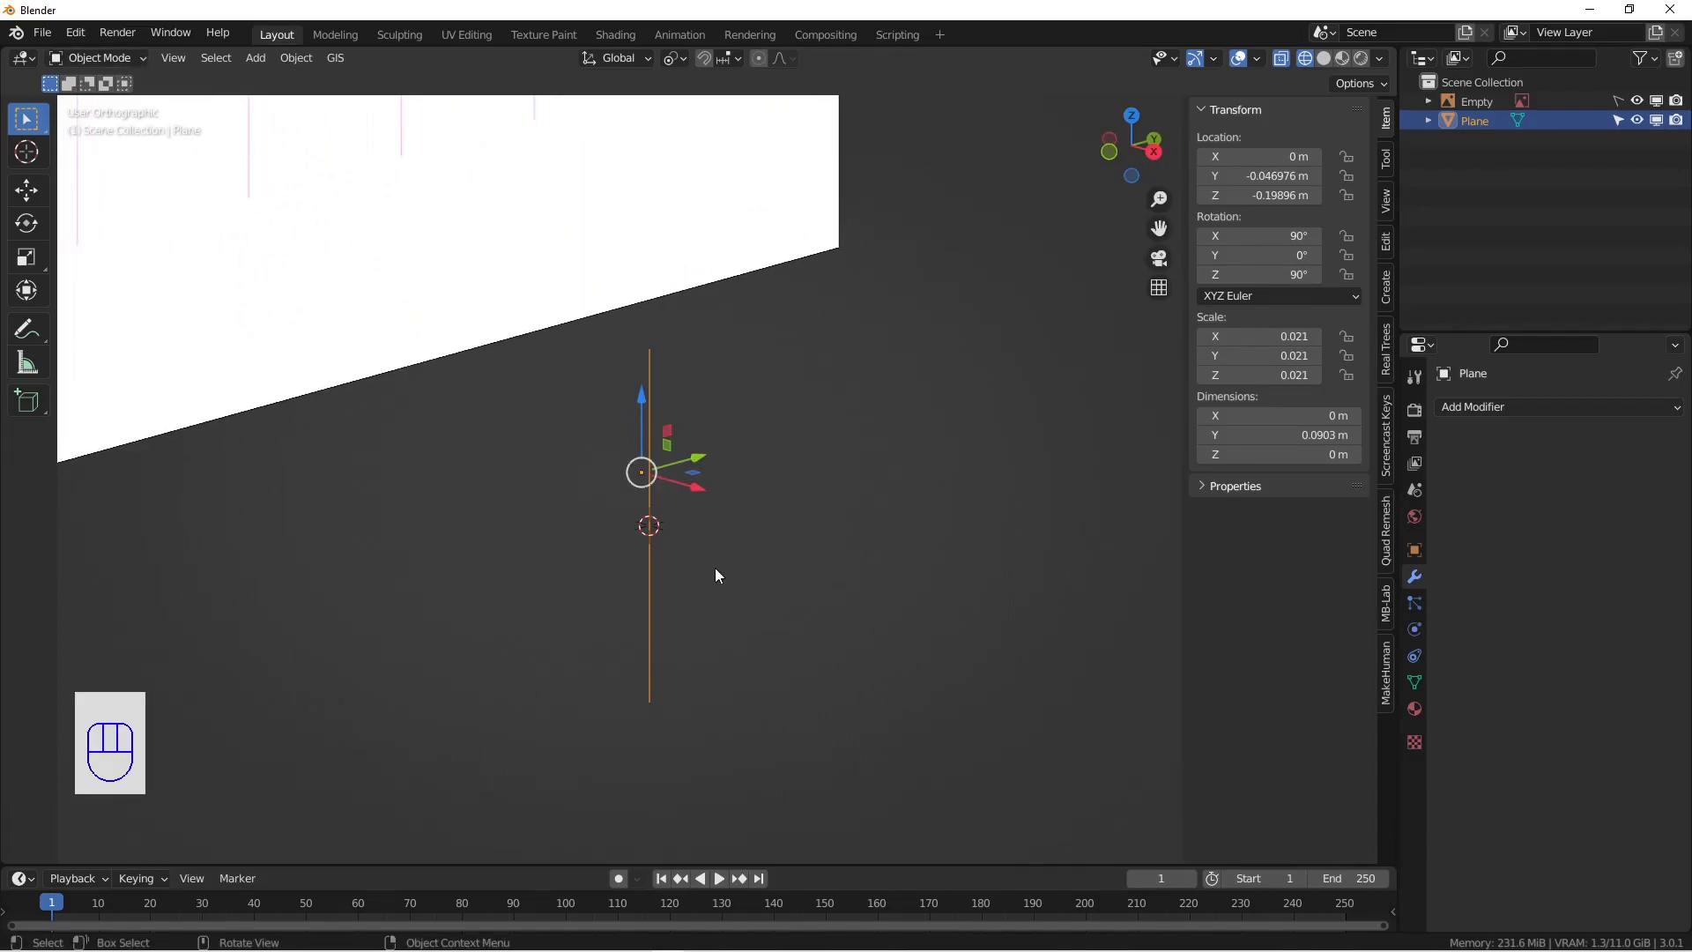
pyautogui.rightClick(715, 575)
pyautogui.moveTo(716, 571)
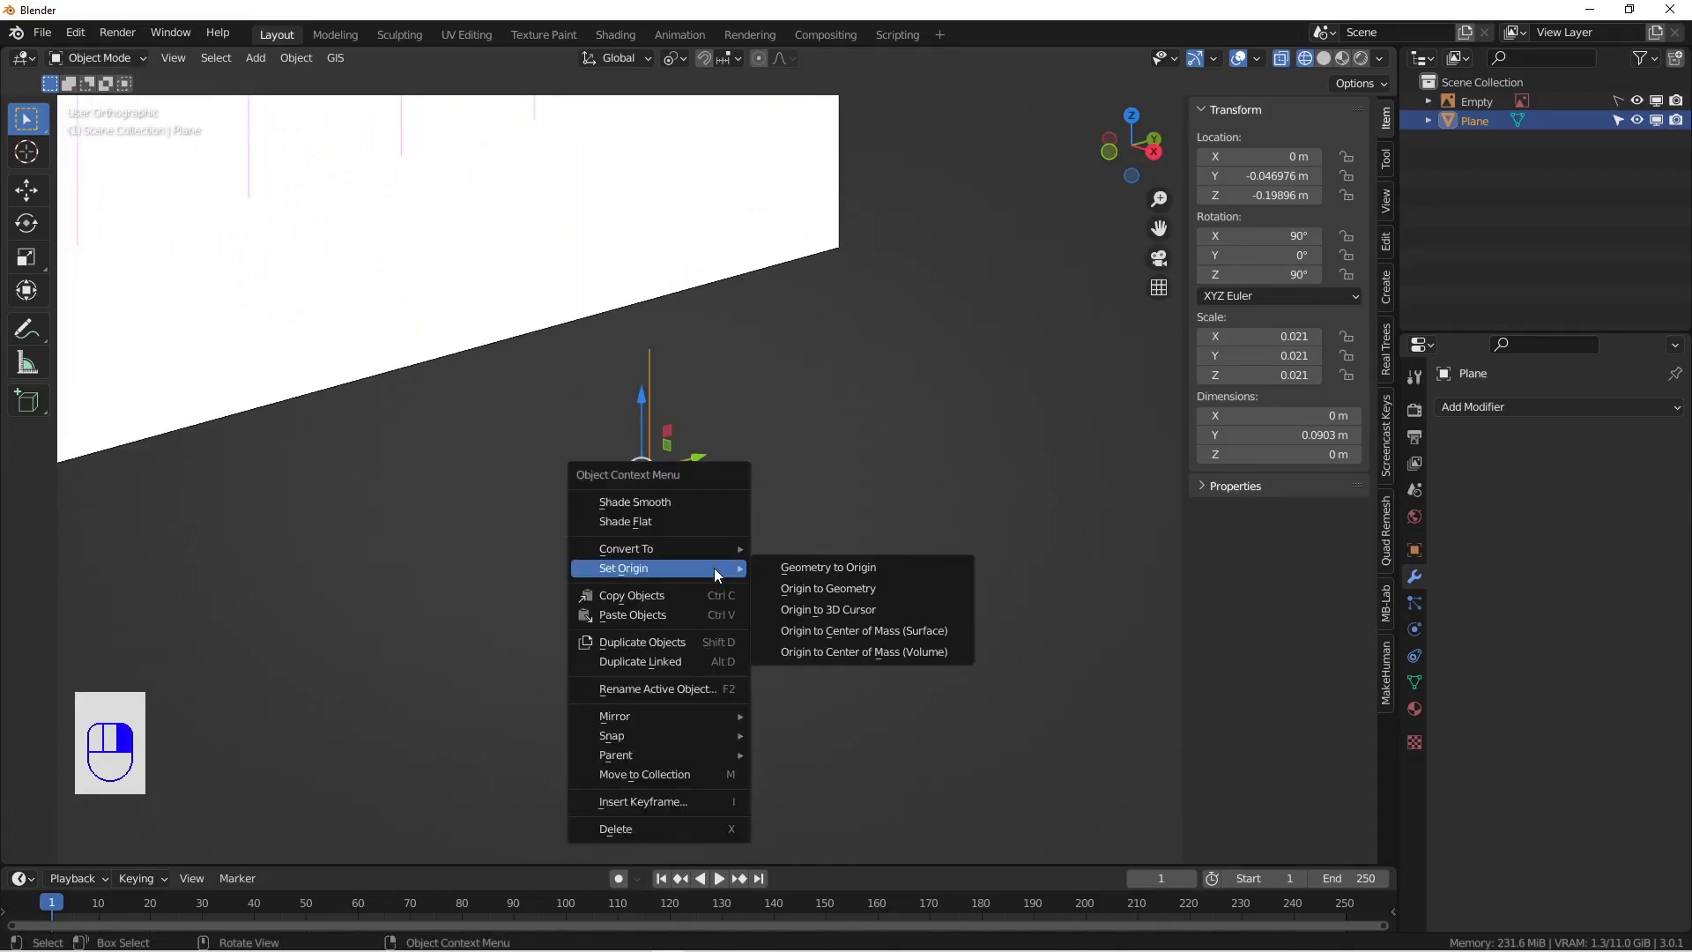
pyautogui.click(830, 609)
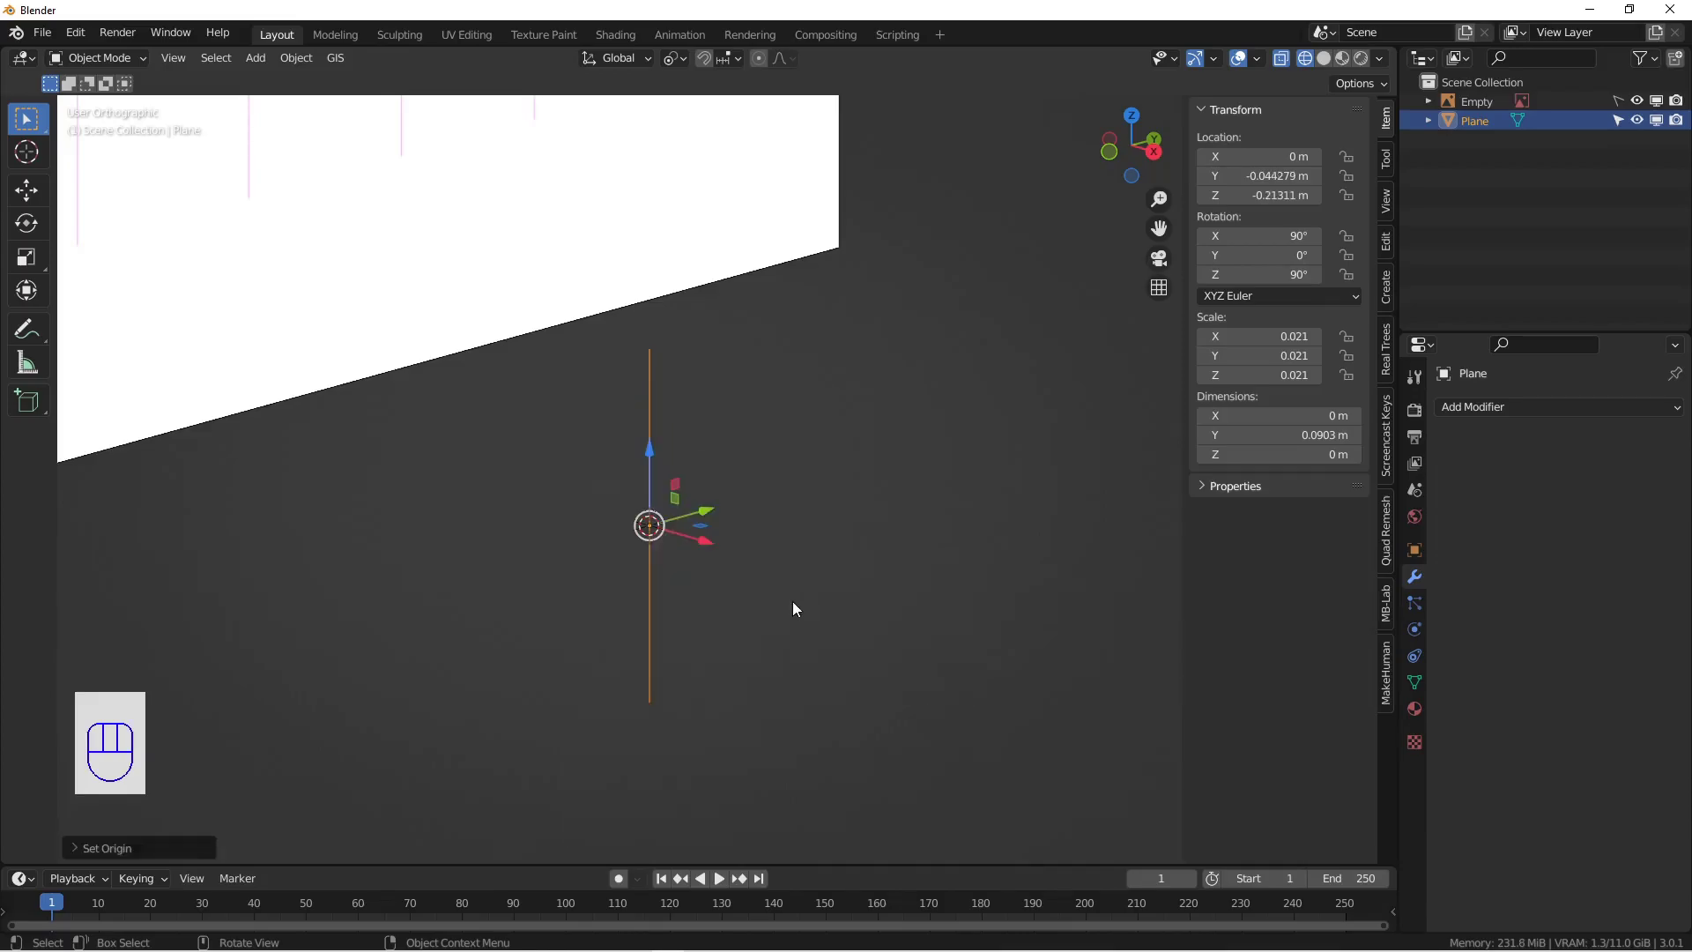
# Step: Apply the rotation and scale of the edge object
pyautogui.keyDown('alt'); pyautogui.moveTo(785, 599); pyautogui.dragTo(680, 584); pyautogui.keyUp('alt')
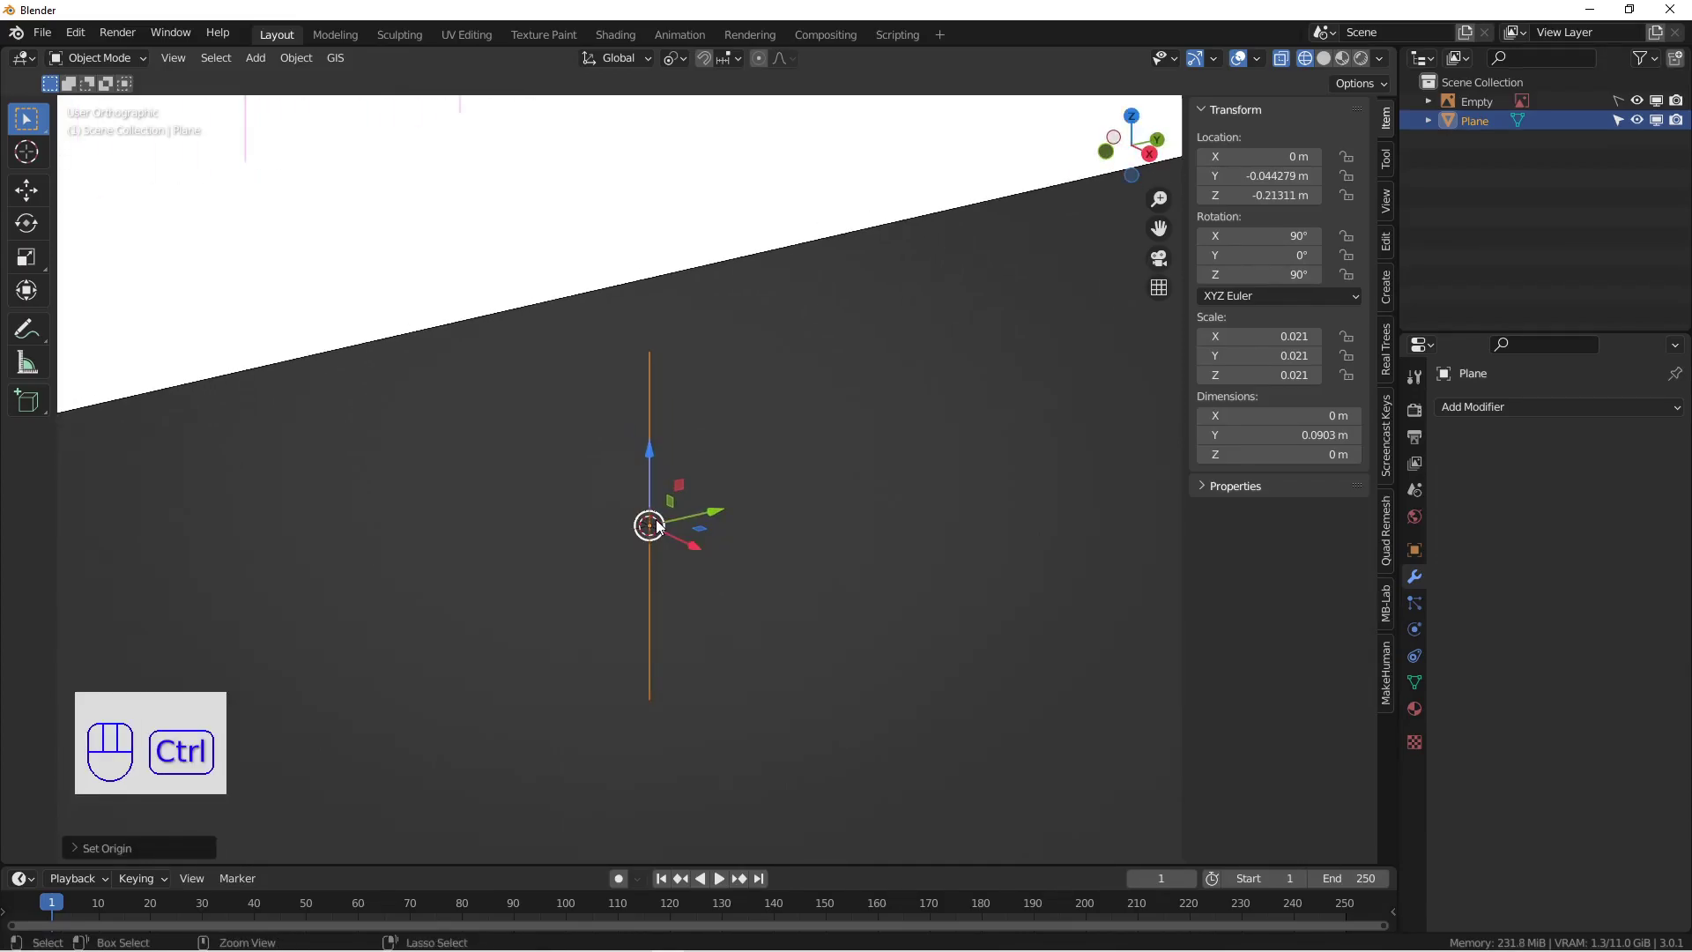
pyautogui.hotkey('ctrl', 'a')
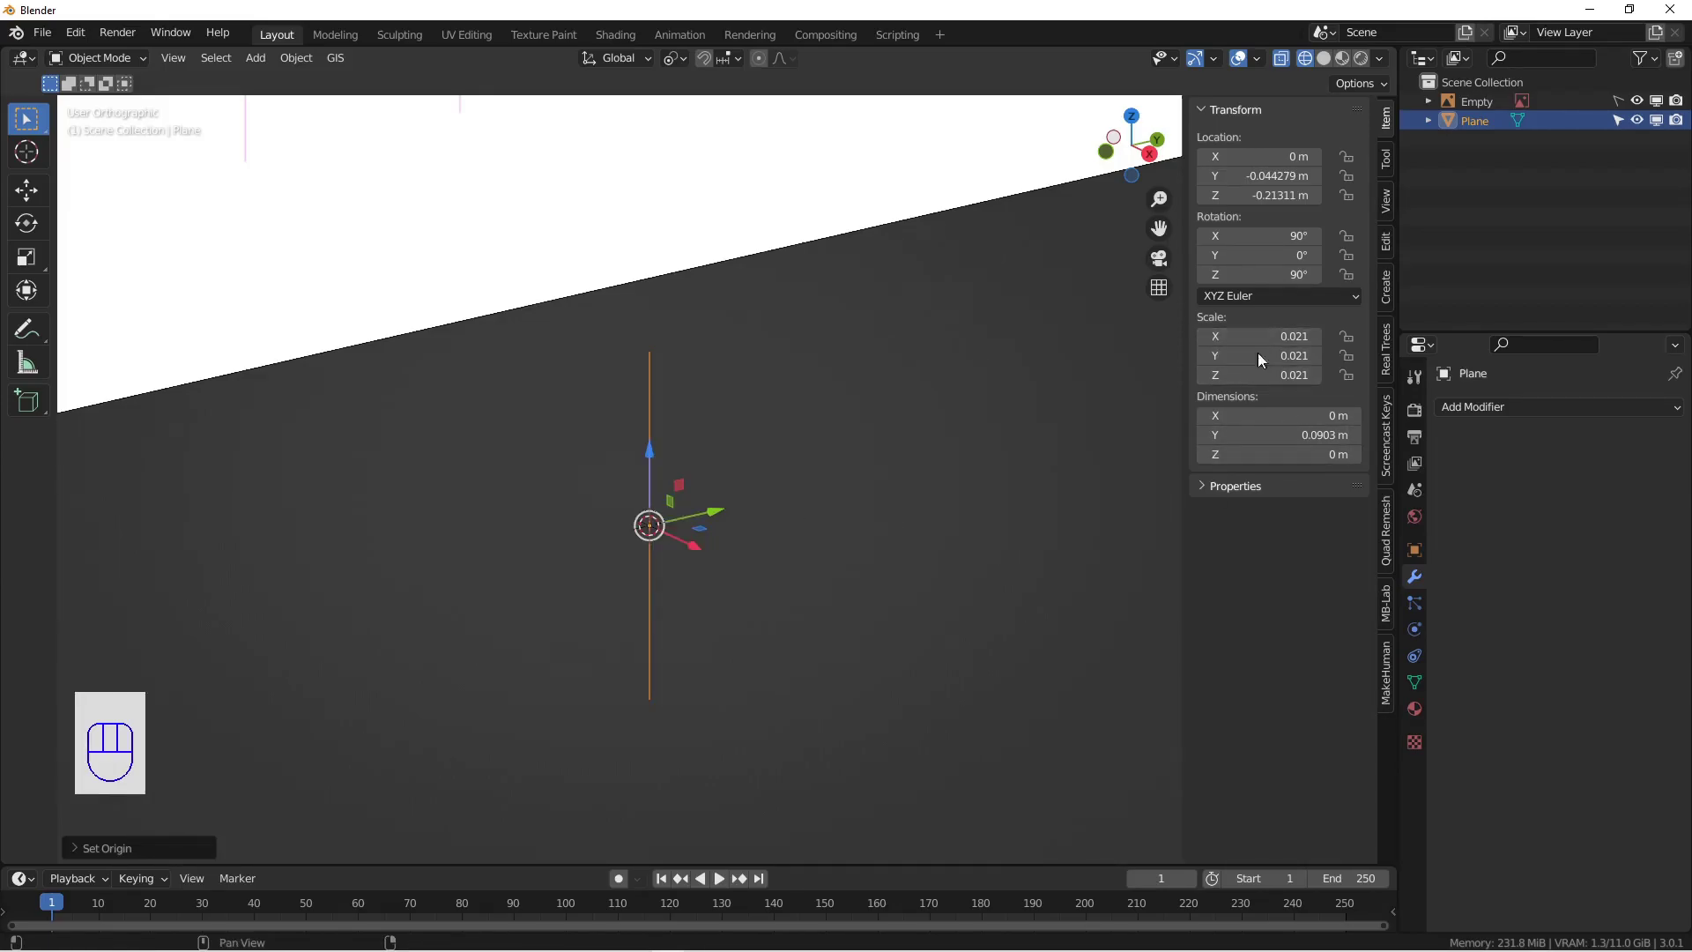
pyautogui.hotkey('ctrl', 'a')
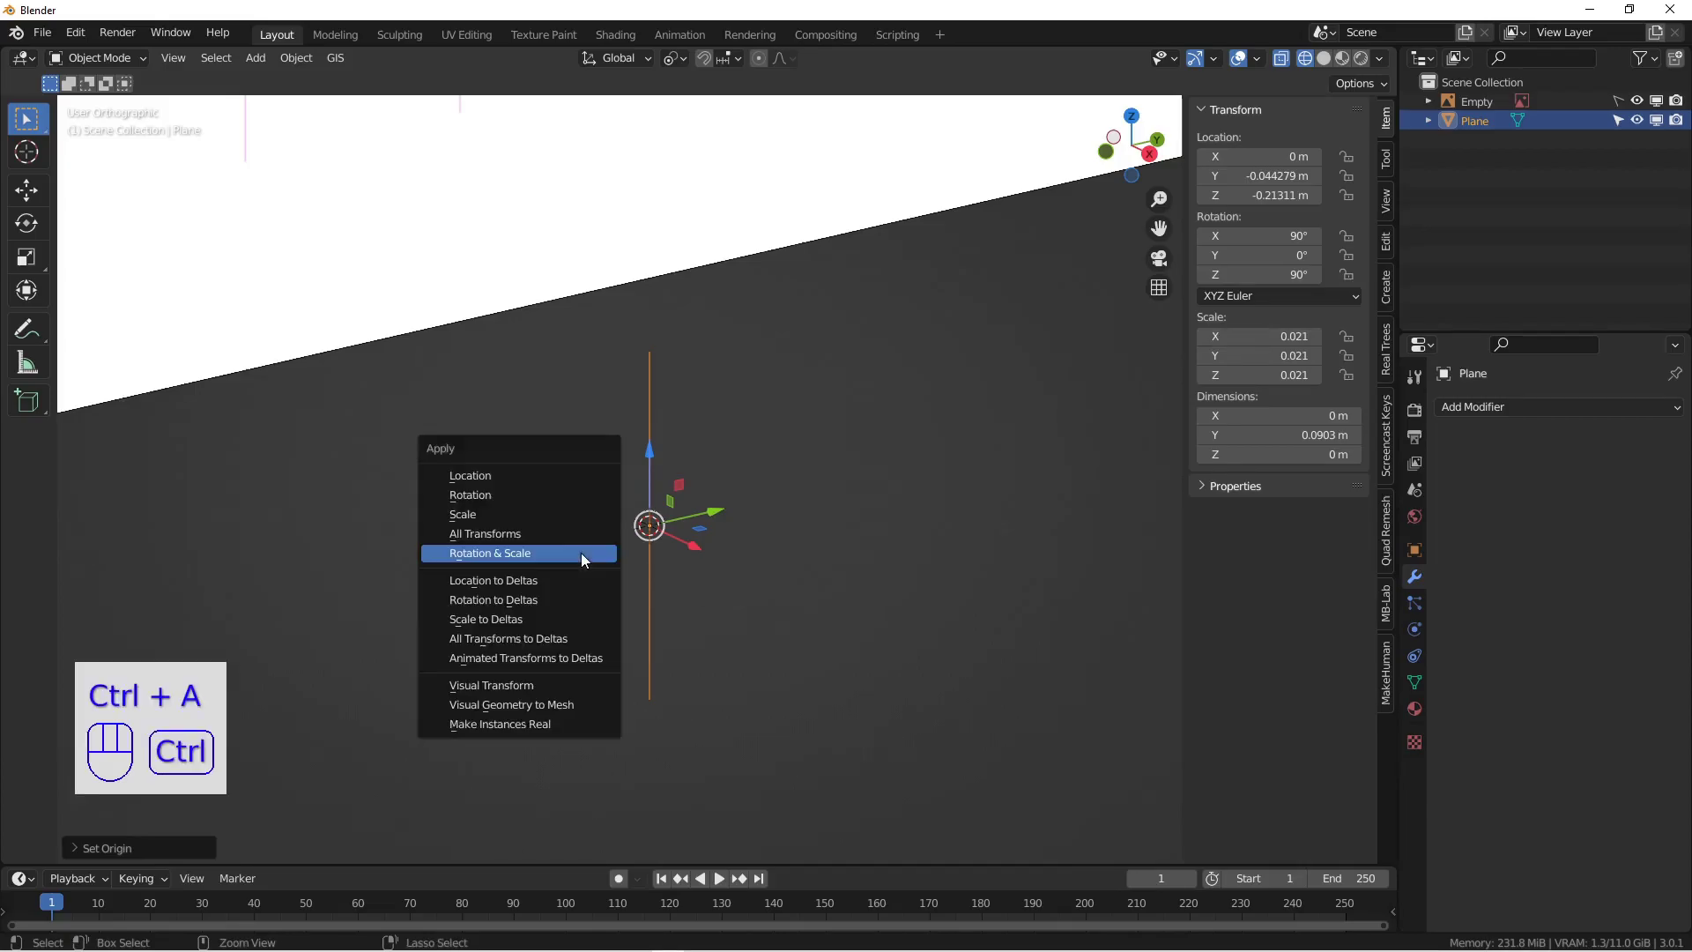
pyautogui.click(562, 550)
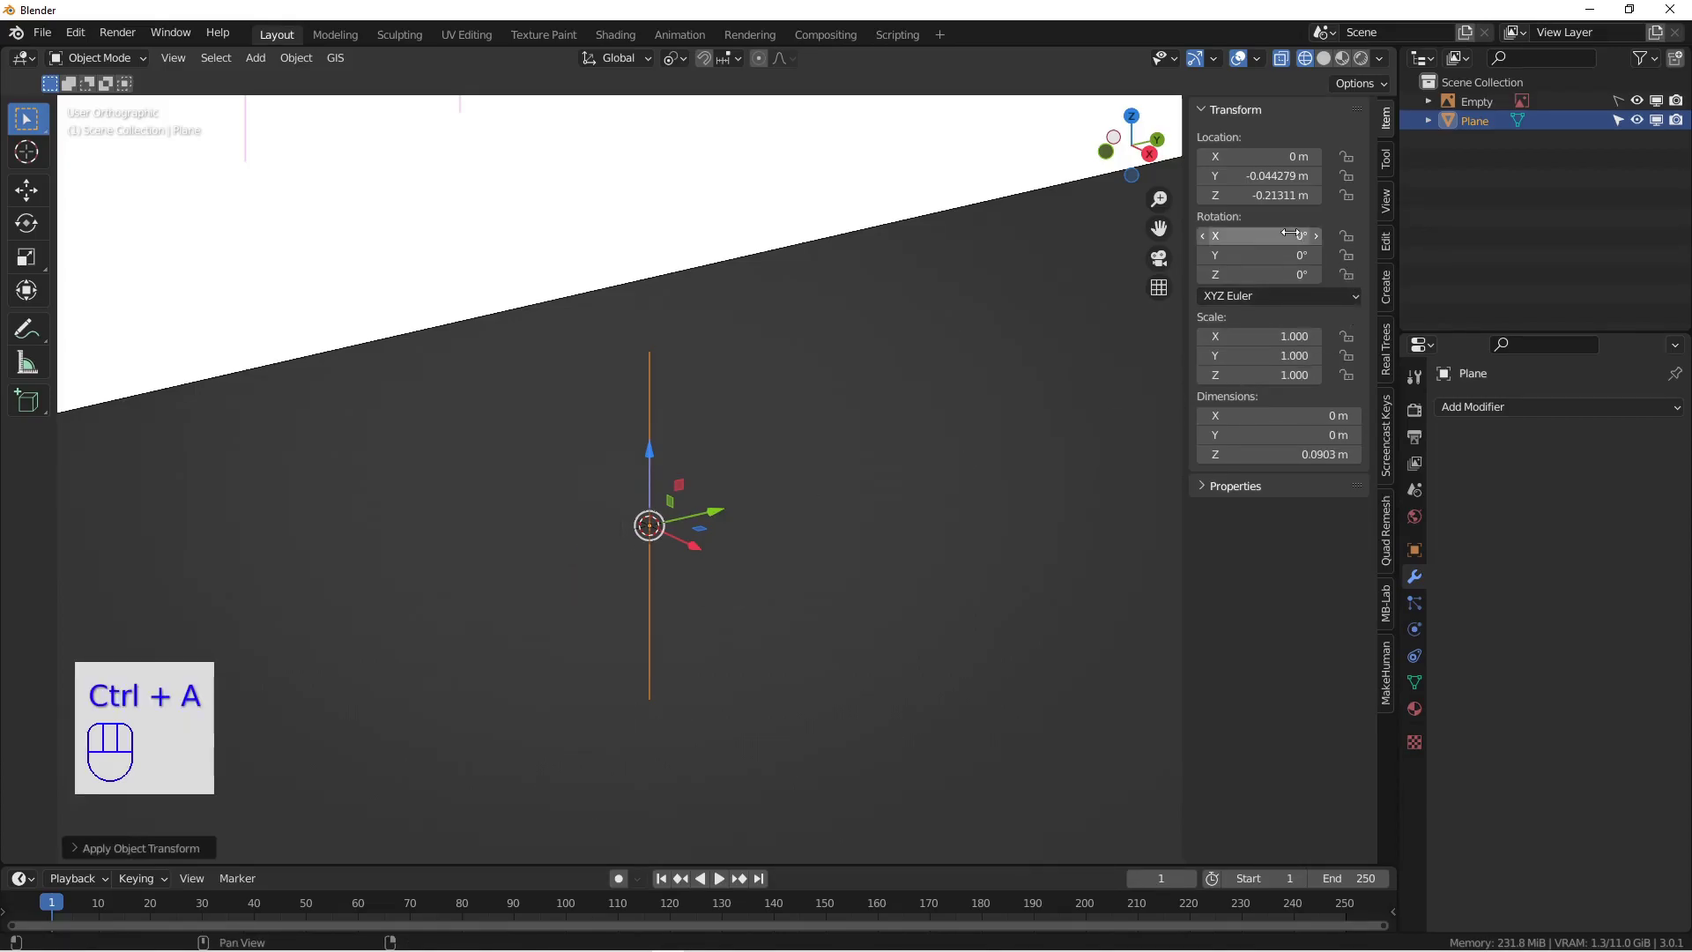
# Step: In Edit Mode from the right view, add a loop-cut vertex at the middle of the centreline edge
pyautogui.moveTo(765, 681); pyautogui.dragTo(764, 677, button='middle')
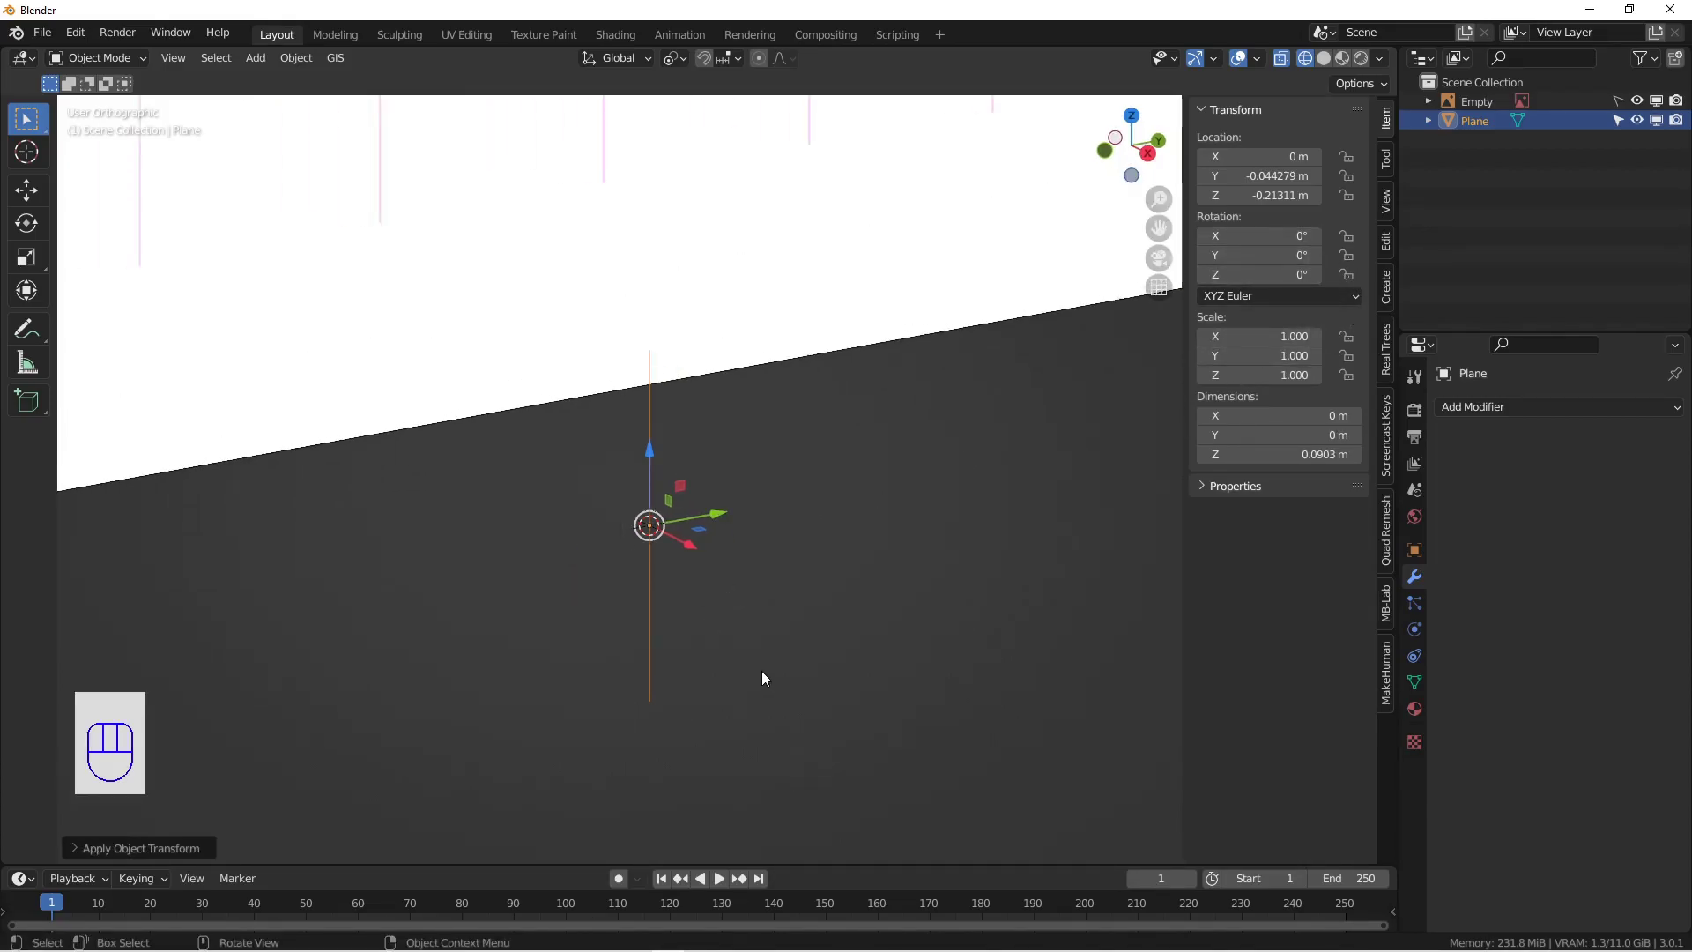
pyautogui.press('KP_3')
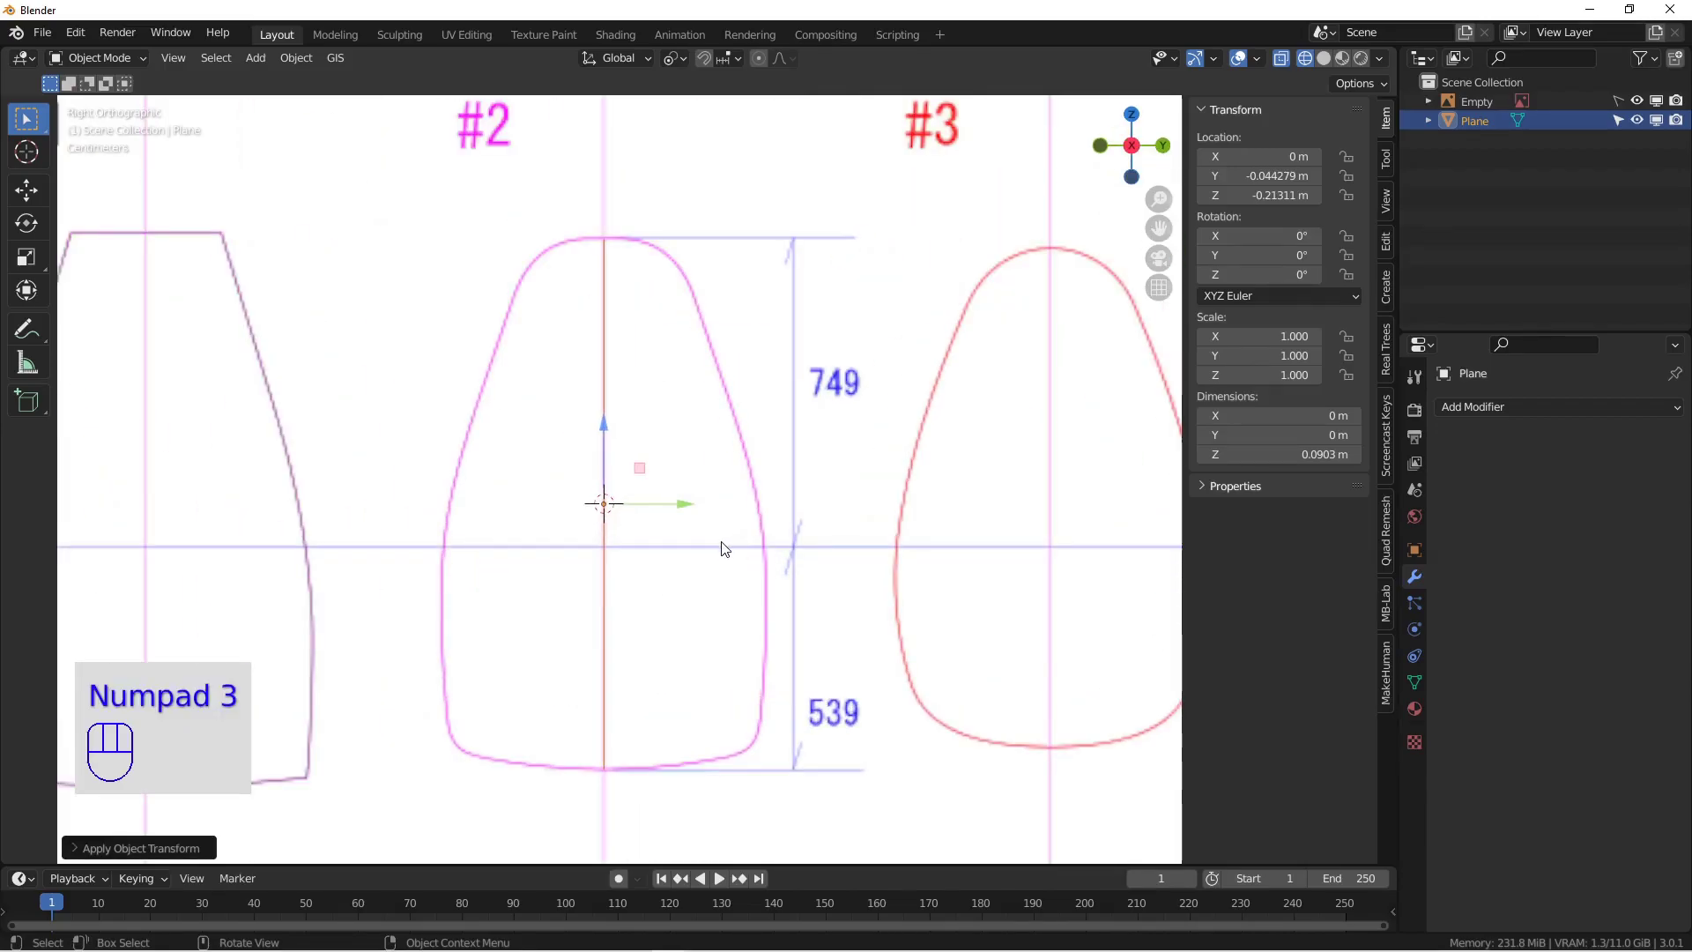
pyautogui.press('Tab')
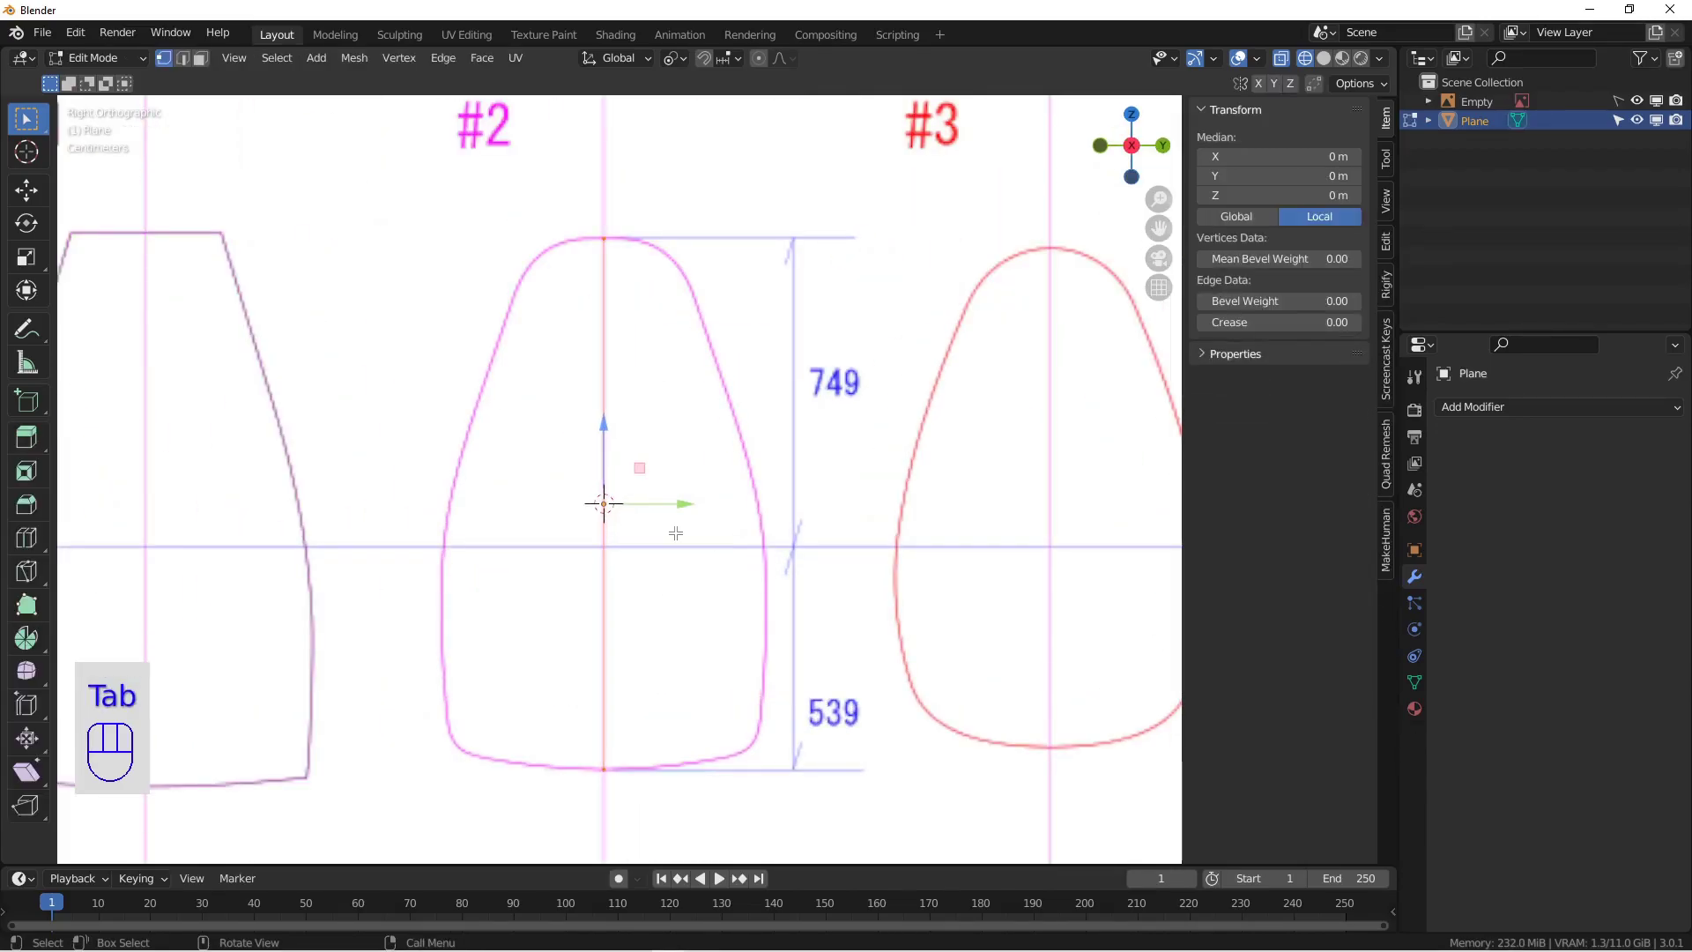
pyautogui.press('1')
pyautogui.click(591, 247)
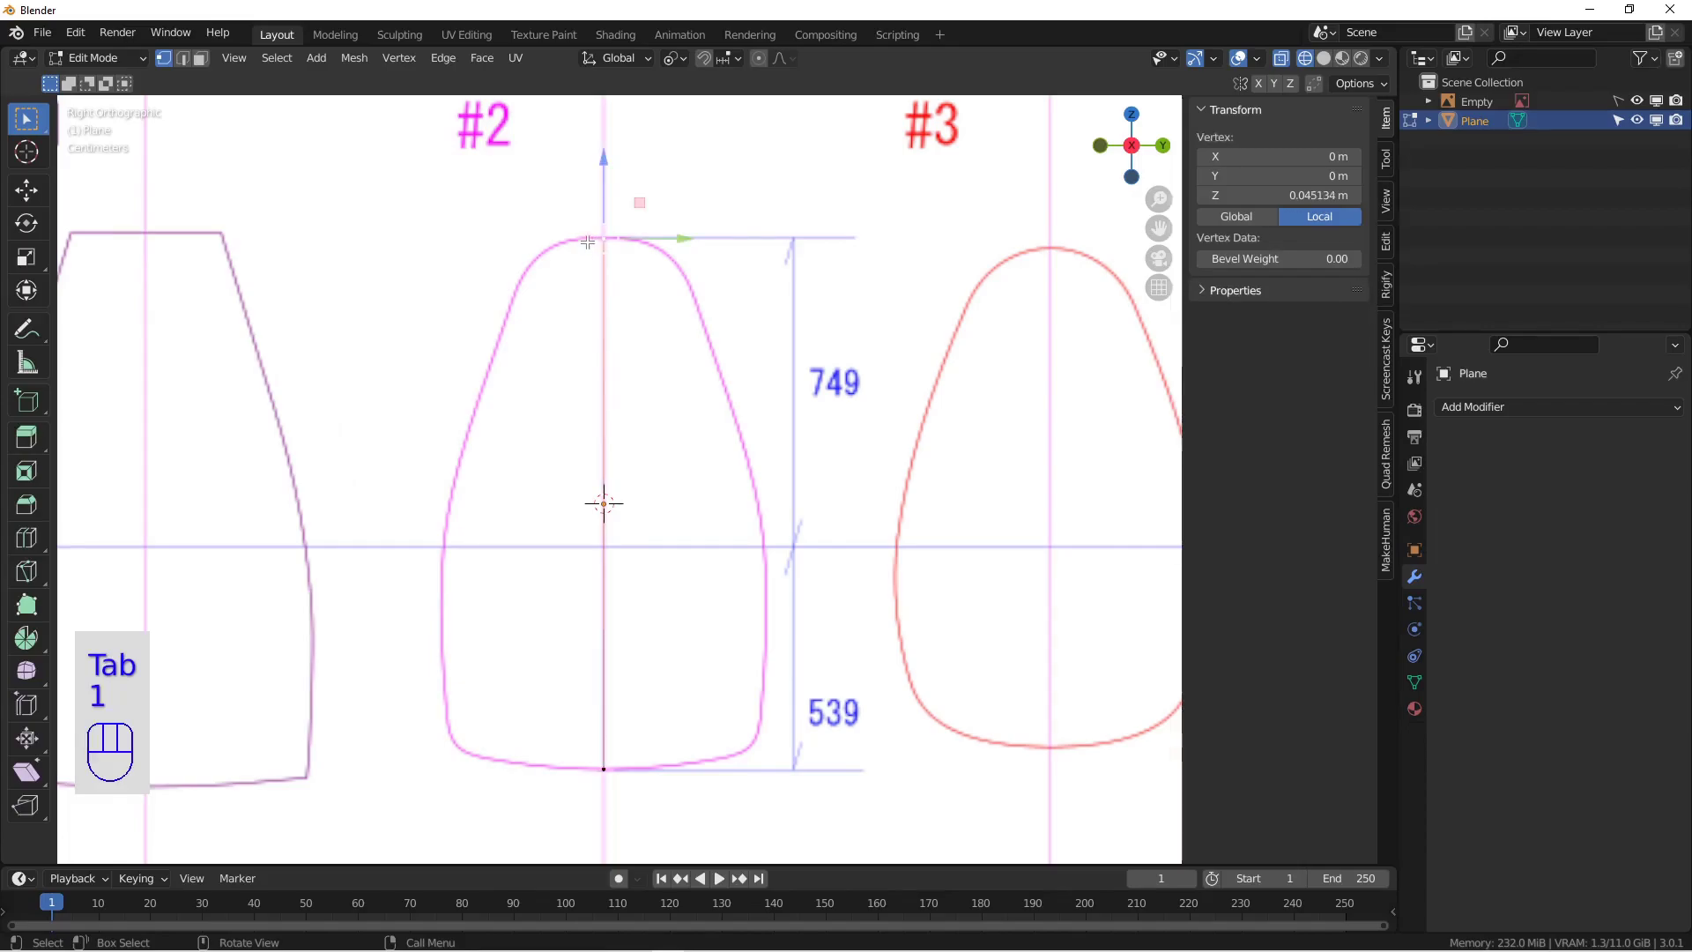
pyautogui.hotkey('ctrl', 'r')
pyautogui.click(604, 476)
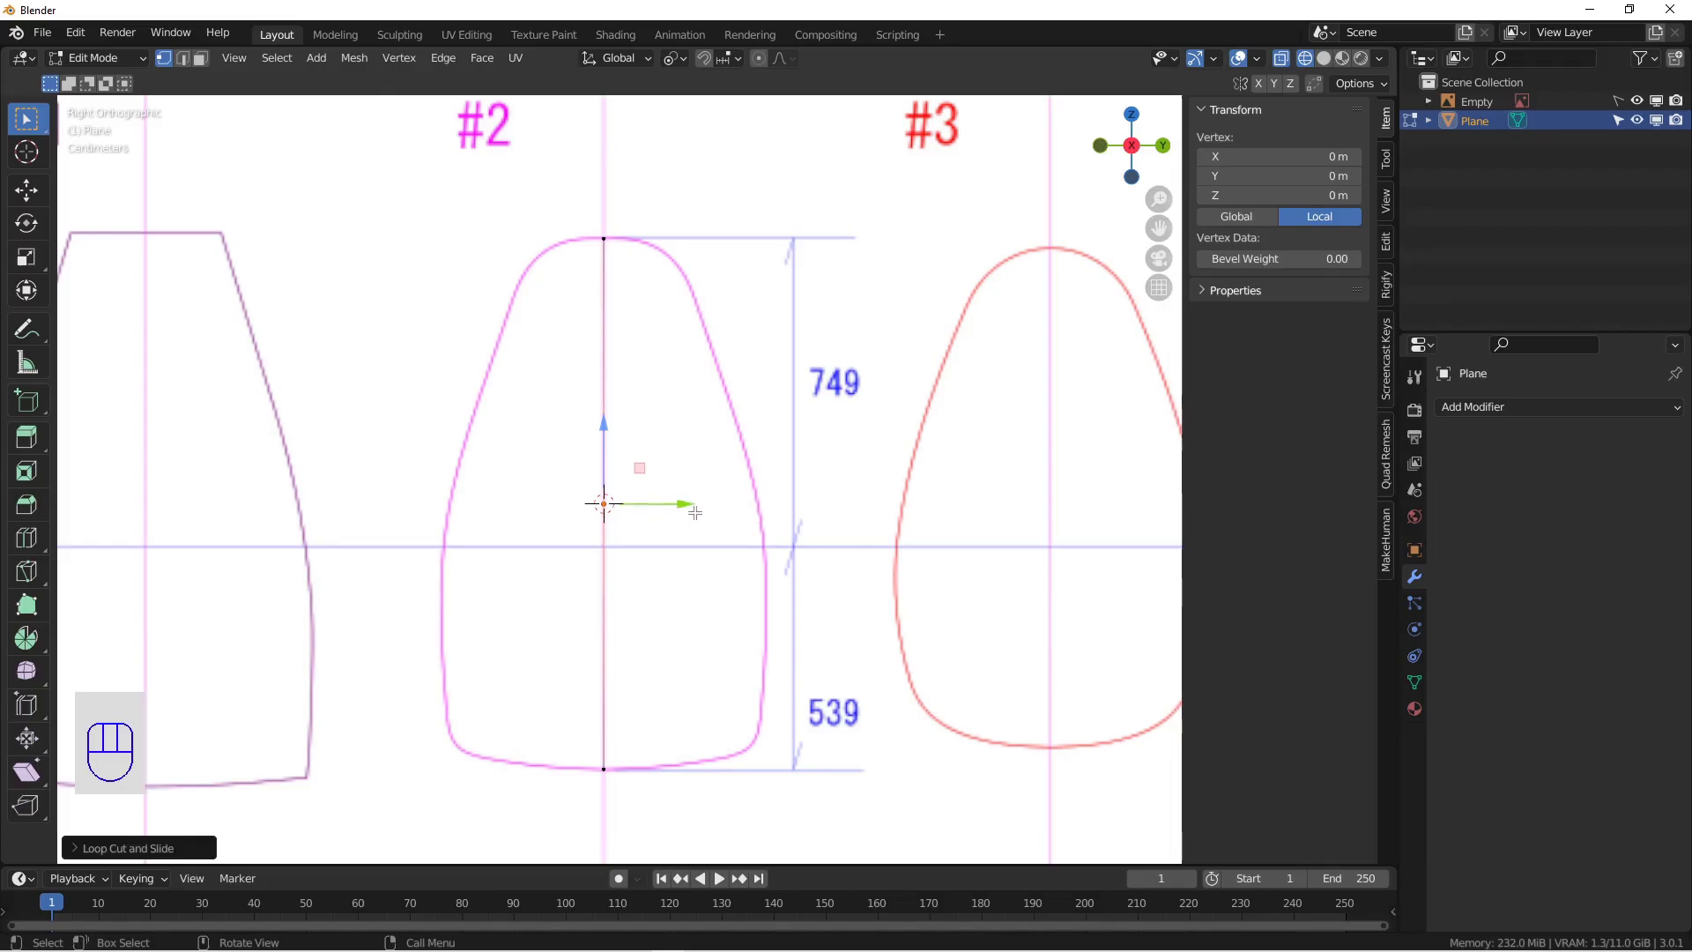
# Step: Move the middle vertex about 0.026 m along Y to the right side of section #2's outline and hide the viewport gizmos
pyautogui.moveTo(692, 507); pyautogui.dragTo(851, 508)
pyautogui.keyDown('shift'); pyautogui.moveTo(851, 508); pyautogui.dragTo(830, 488, button='middle'); pyautogui.keyUp('shift')
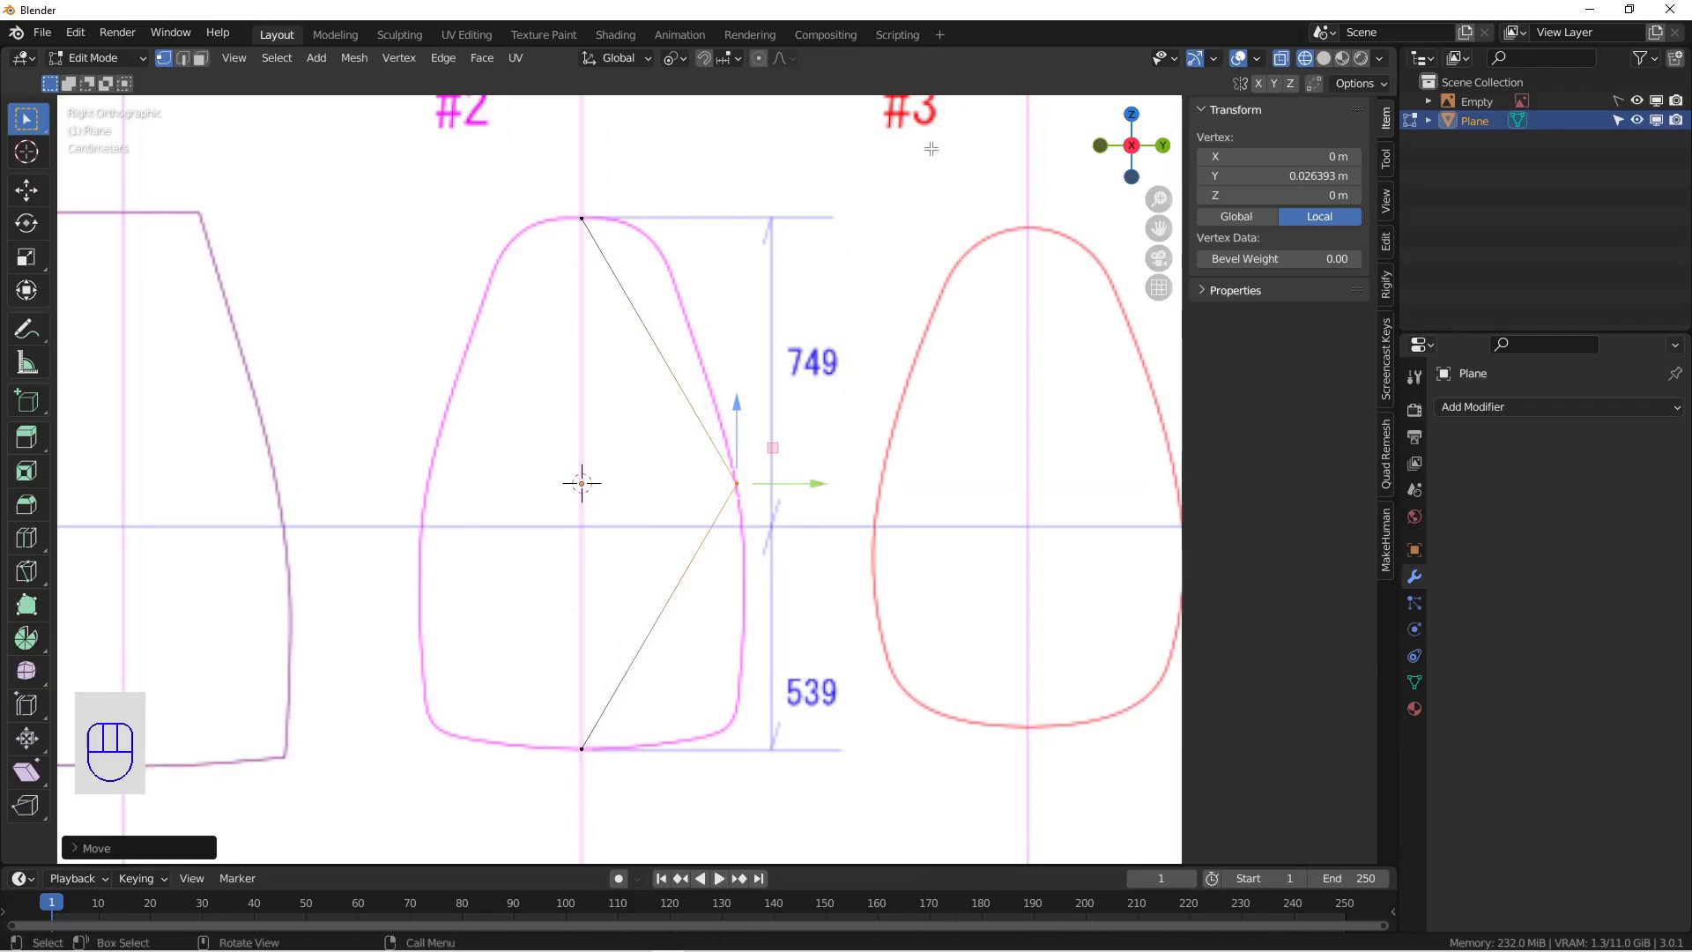
pyautogui.click(1195, 58)
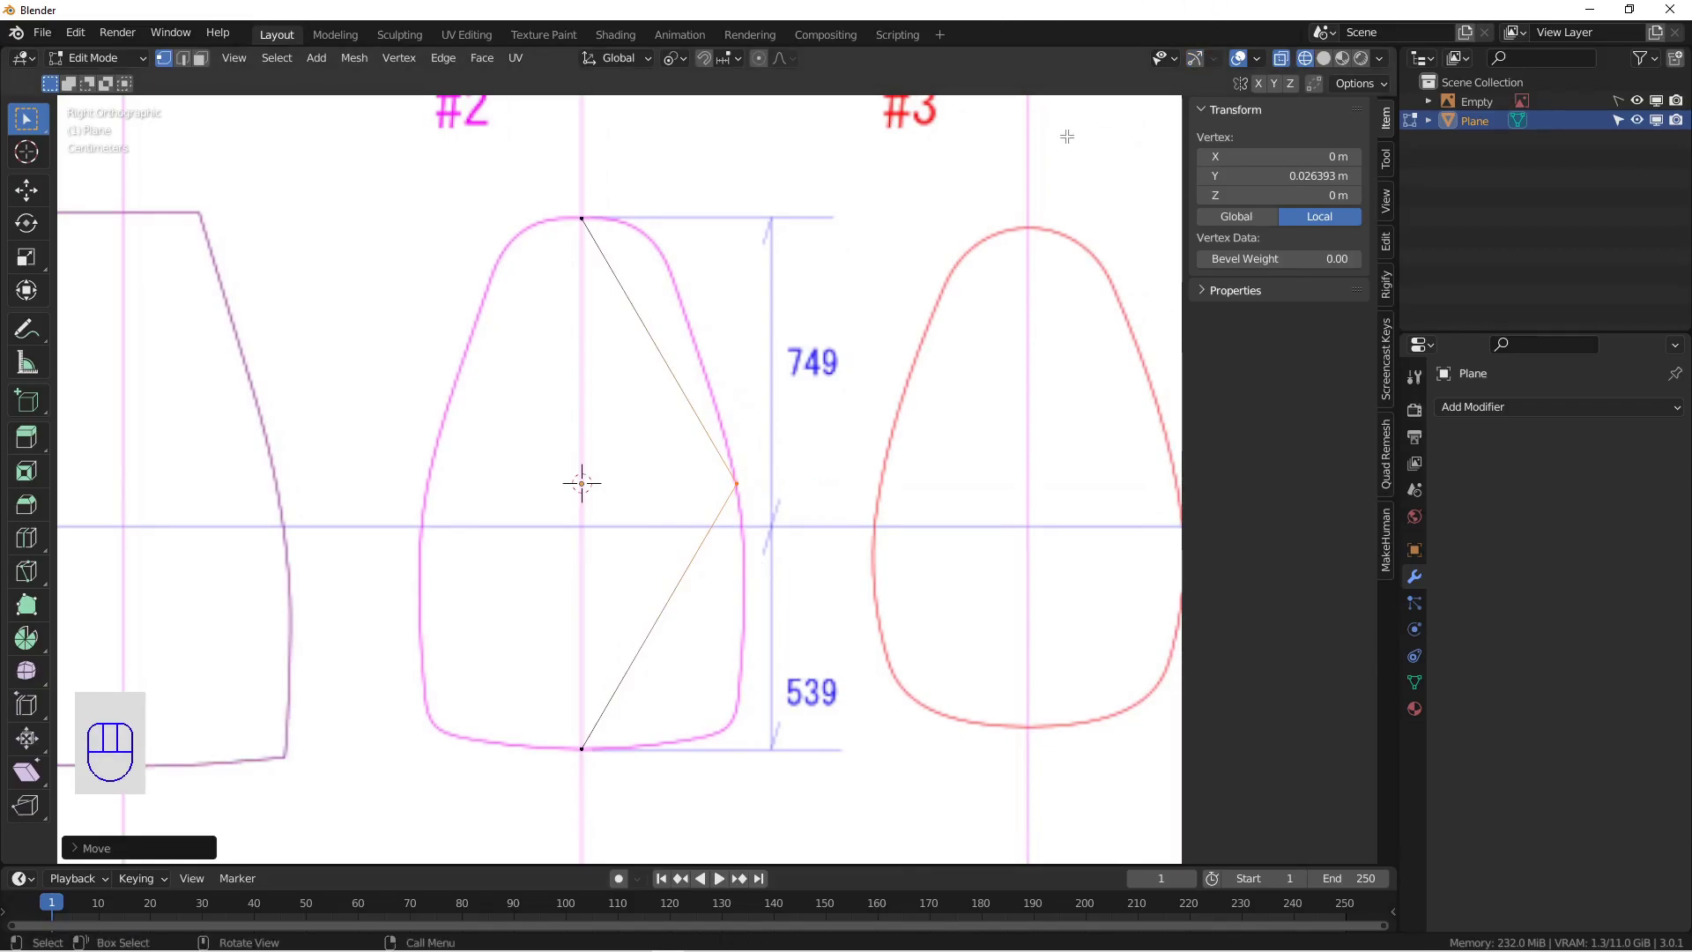
# Step: Add a loop-cut vertex on the upper edge and move it onto section #2's outline at about Y 0.0187 m, Z 0.0256 m
pyautogui.hotkey('ctrl', 'r')
pyautogui.click(657, 335)
pyautogui.rightClick(658, 335)
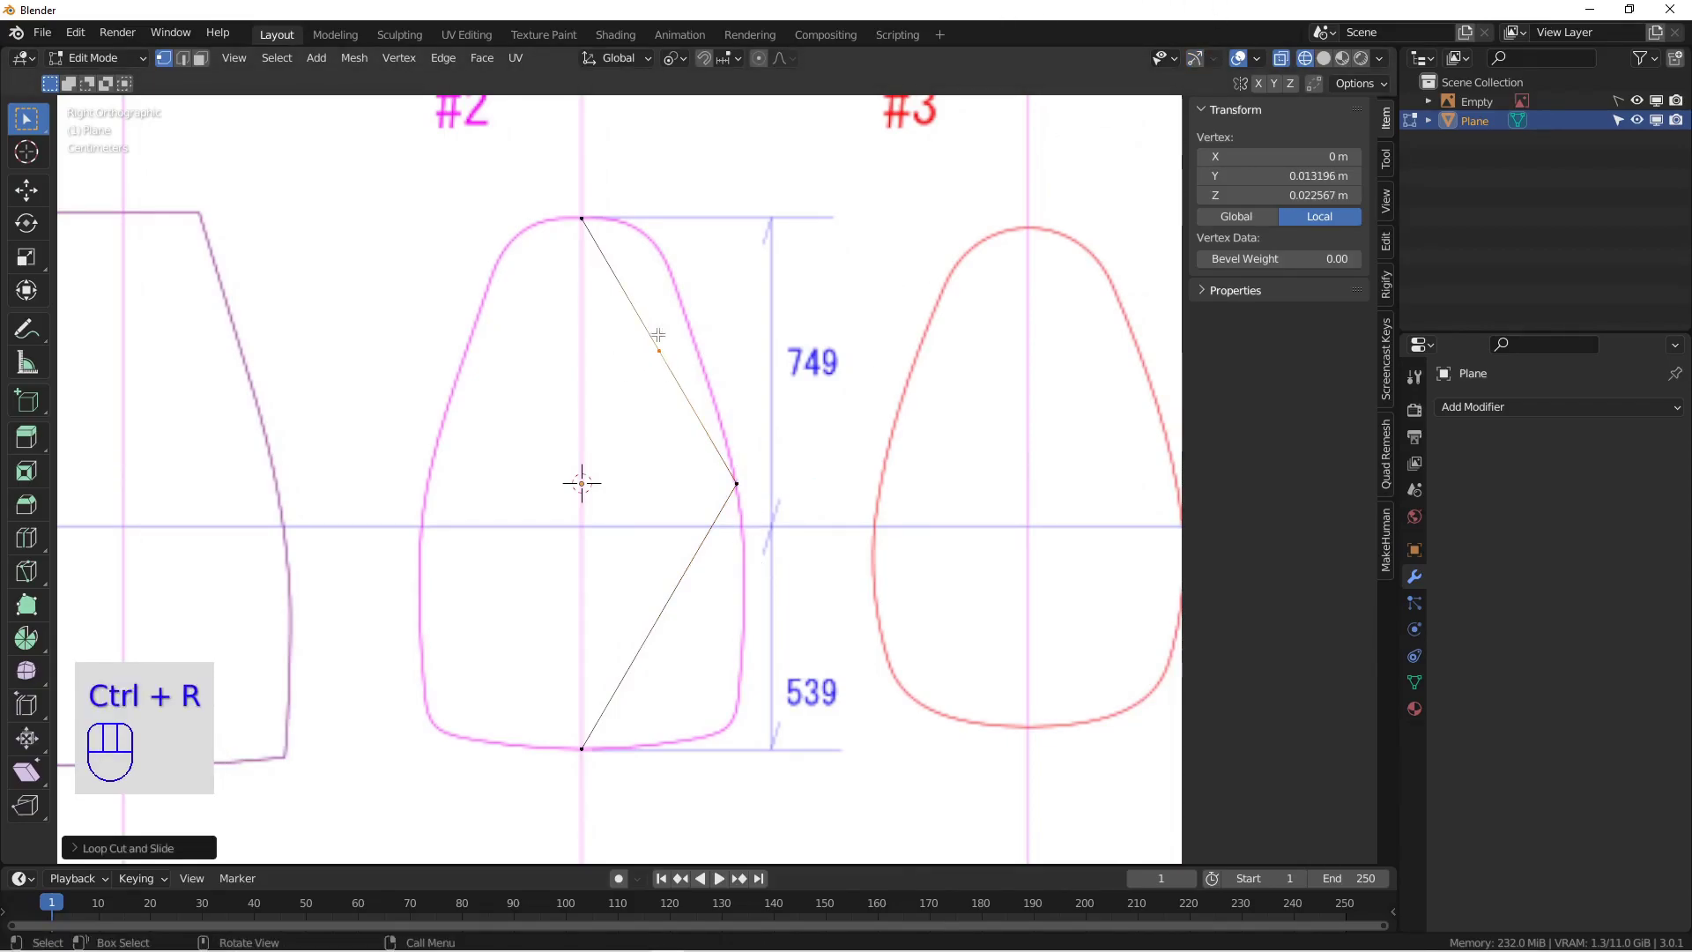
pyautogui.press('g')
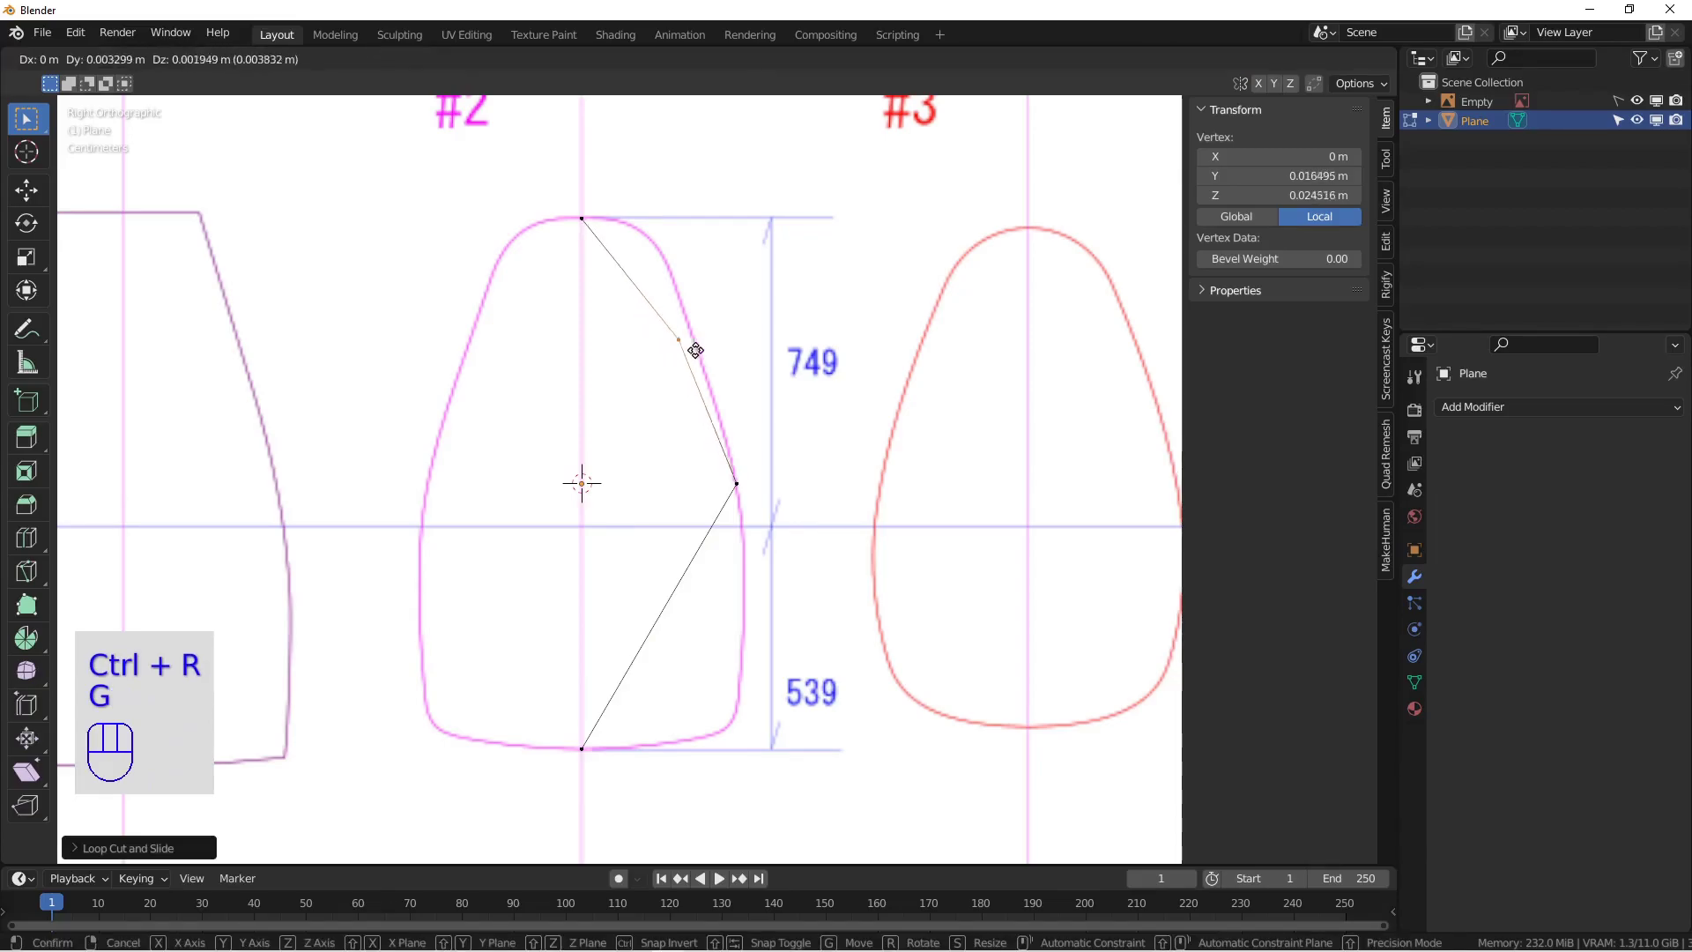
pyautogui.click(707, 344)
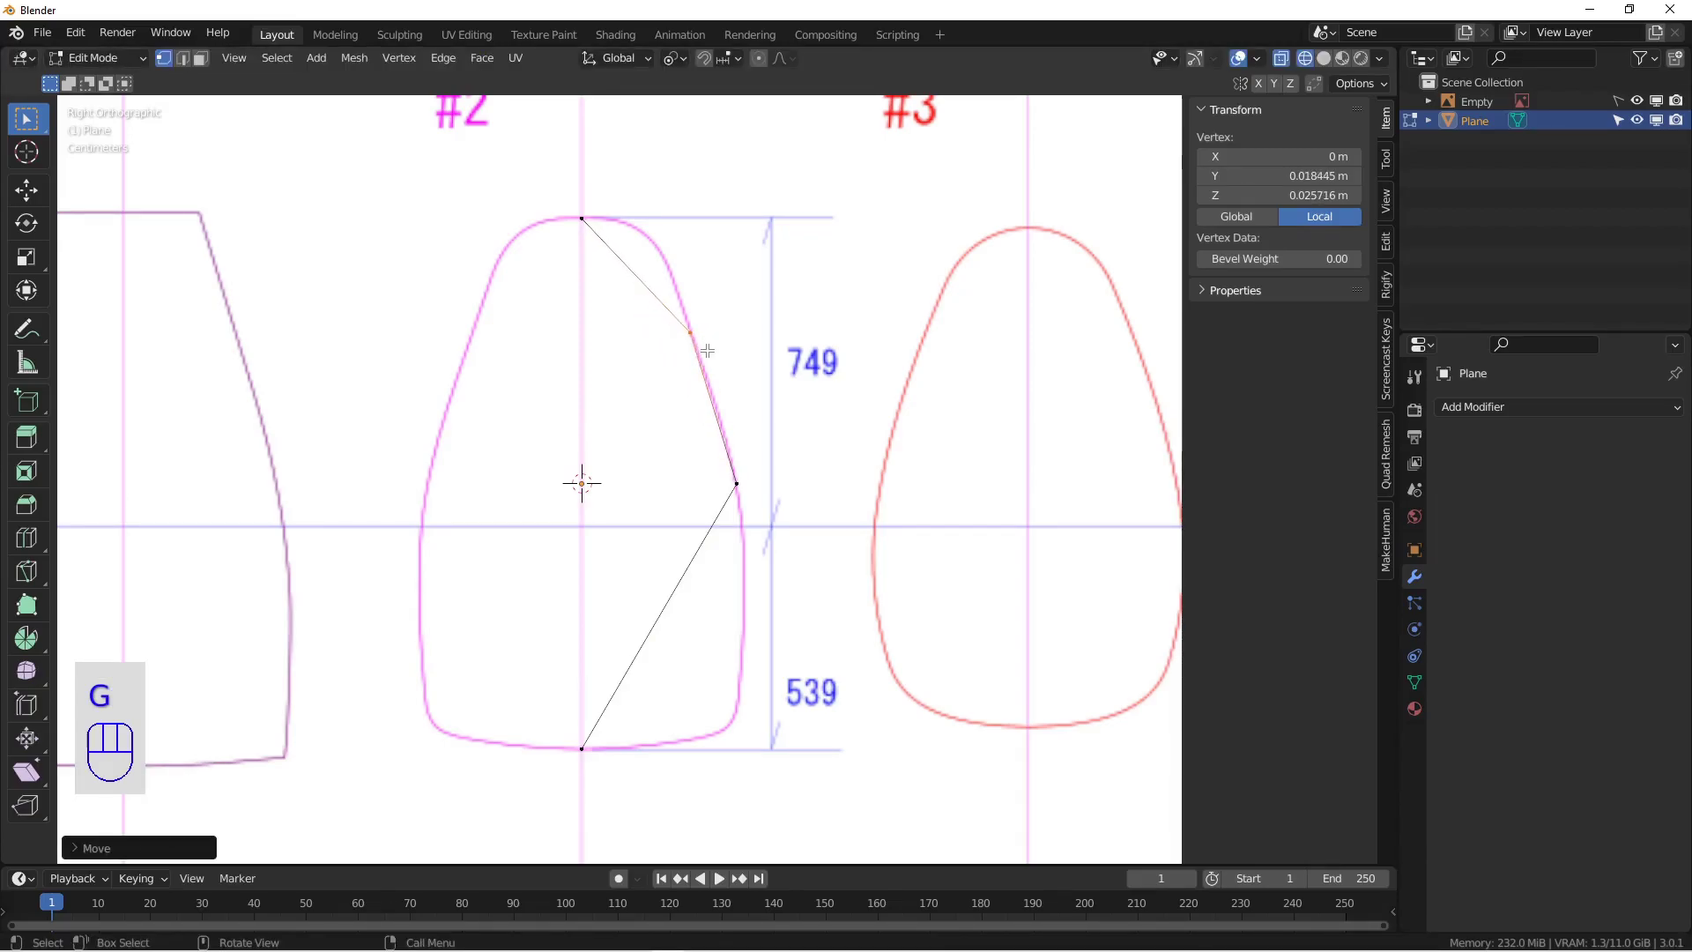
pyautogui.press('g')
pyautogui.click(707, 351)
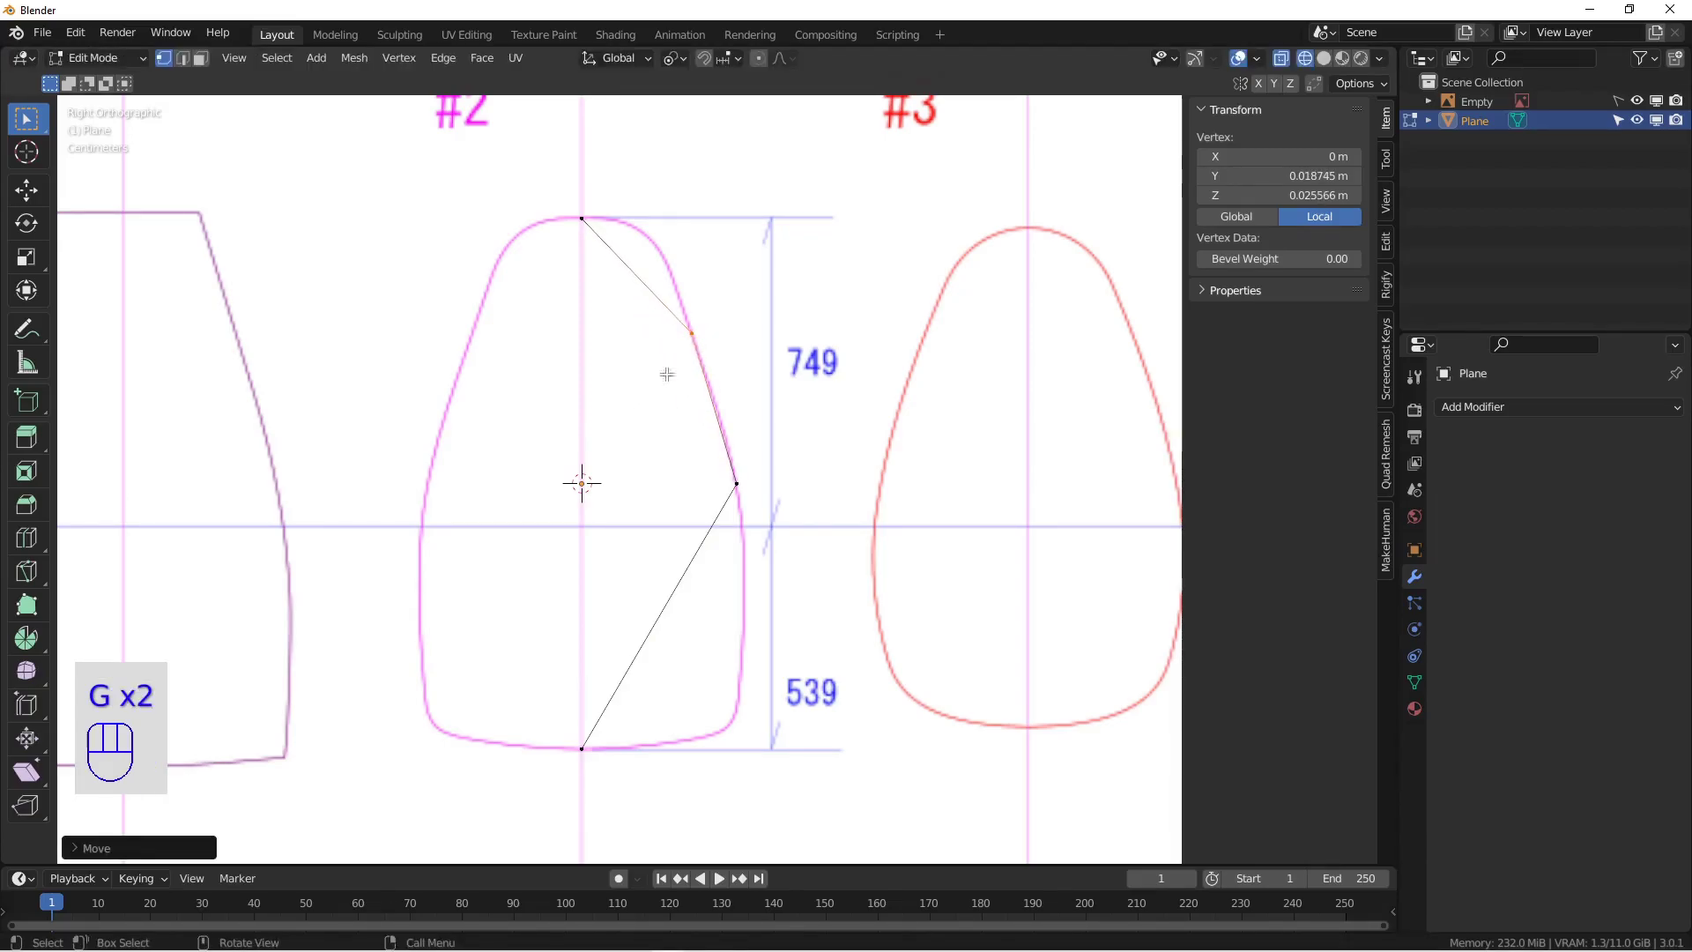
# Step: Split the topmost edge with a vertex and move it onto the upper shoulder curve at about Y 0.0136 m, Z 0.0394 m
pyautogui.hotkey('ctrl', 'r')
pyautogui.click(616, 268)
pyautogui.rightClick(624, 314)
pyautogui.press('g')
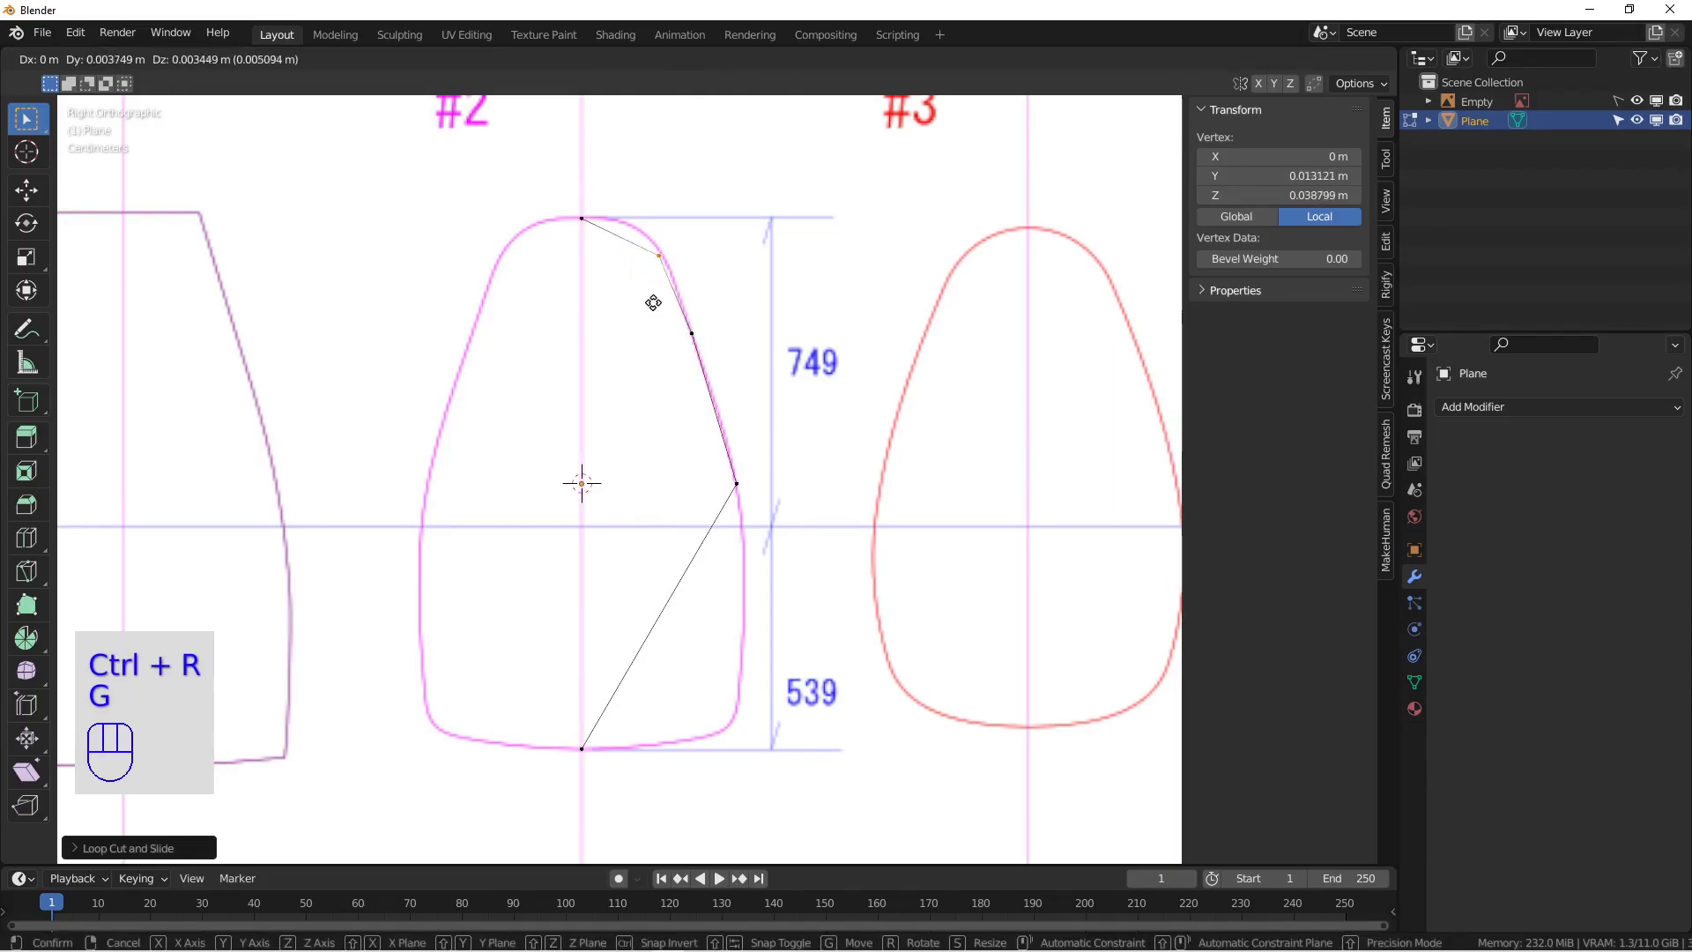
pyautogui.click(655, 300)
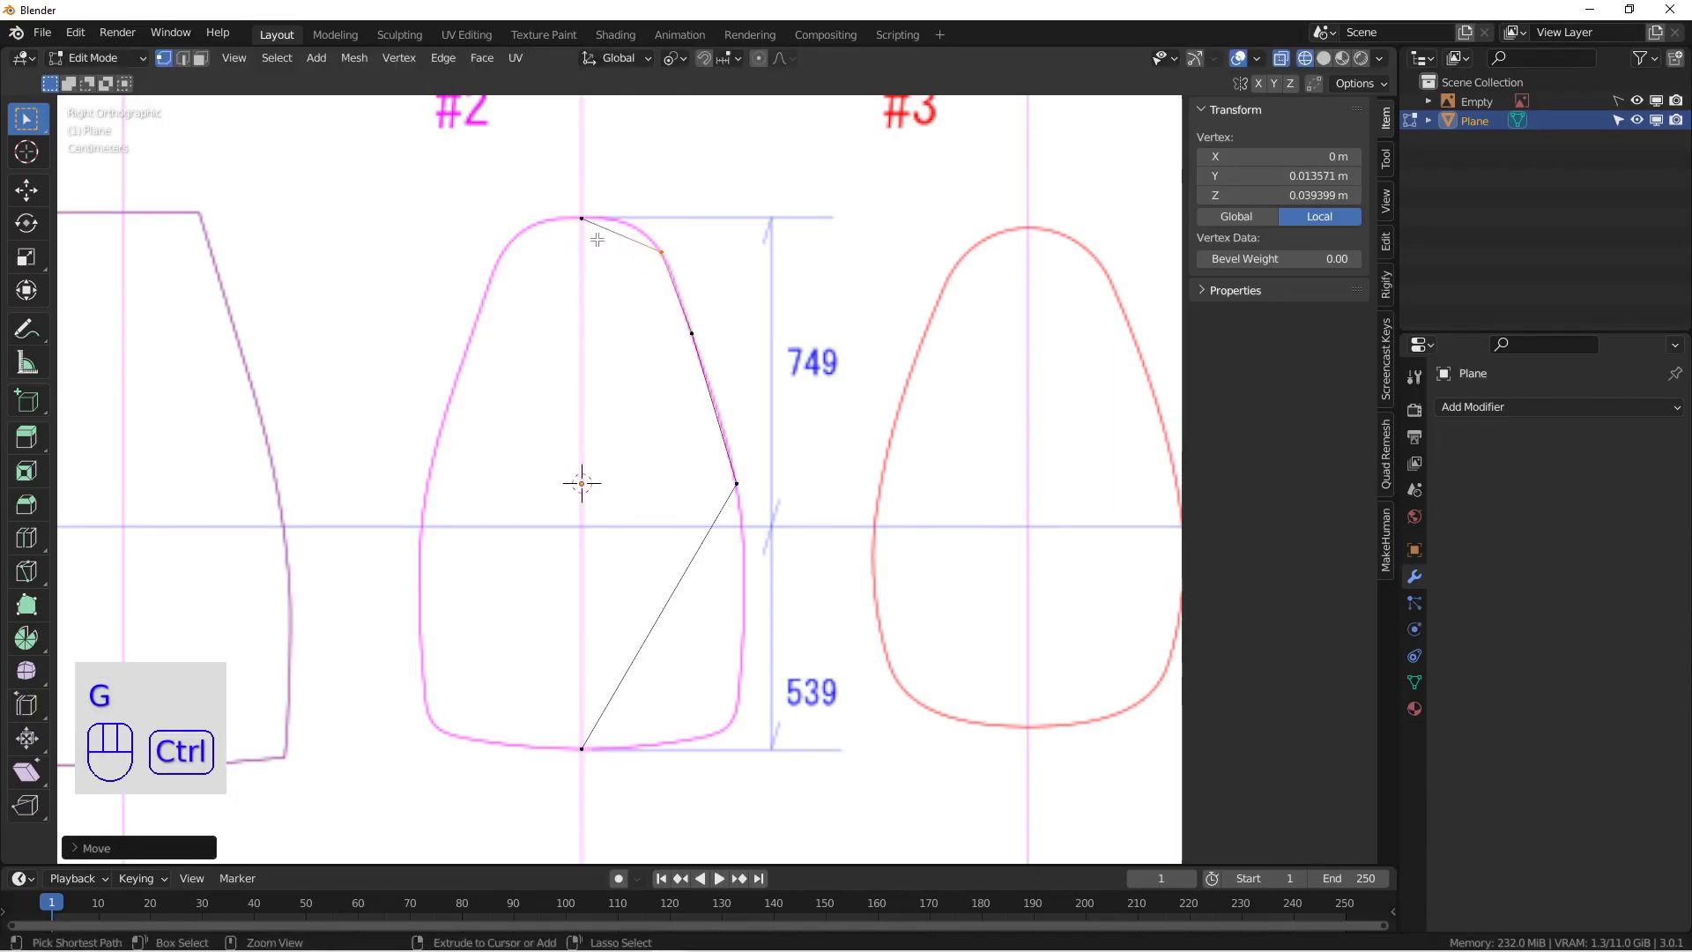
# Step: Add a vertex between the top point and the shoulder, moving it onto the outline at about Y 0.0083 m, Z 0.0441 m
pyautogui.hotkey('ctrl', 'r')
pyautogui.click(598, 238)
pyautogui.rightClick(597, 238)
pyautogui.press('g')
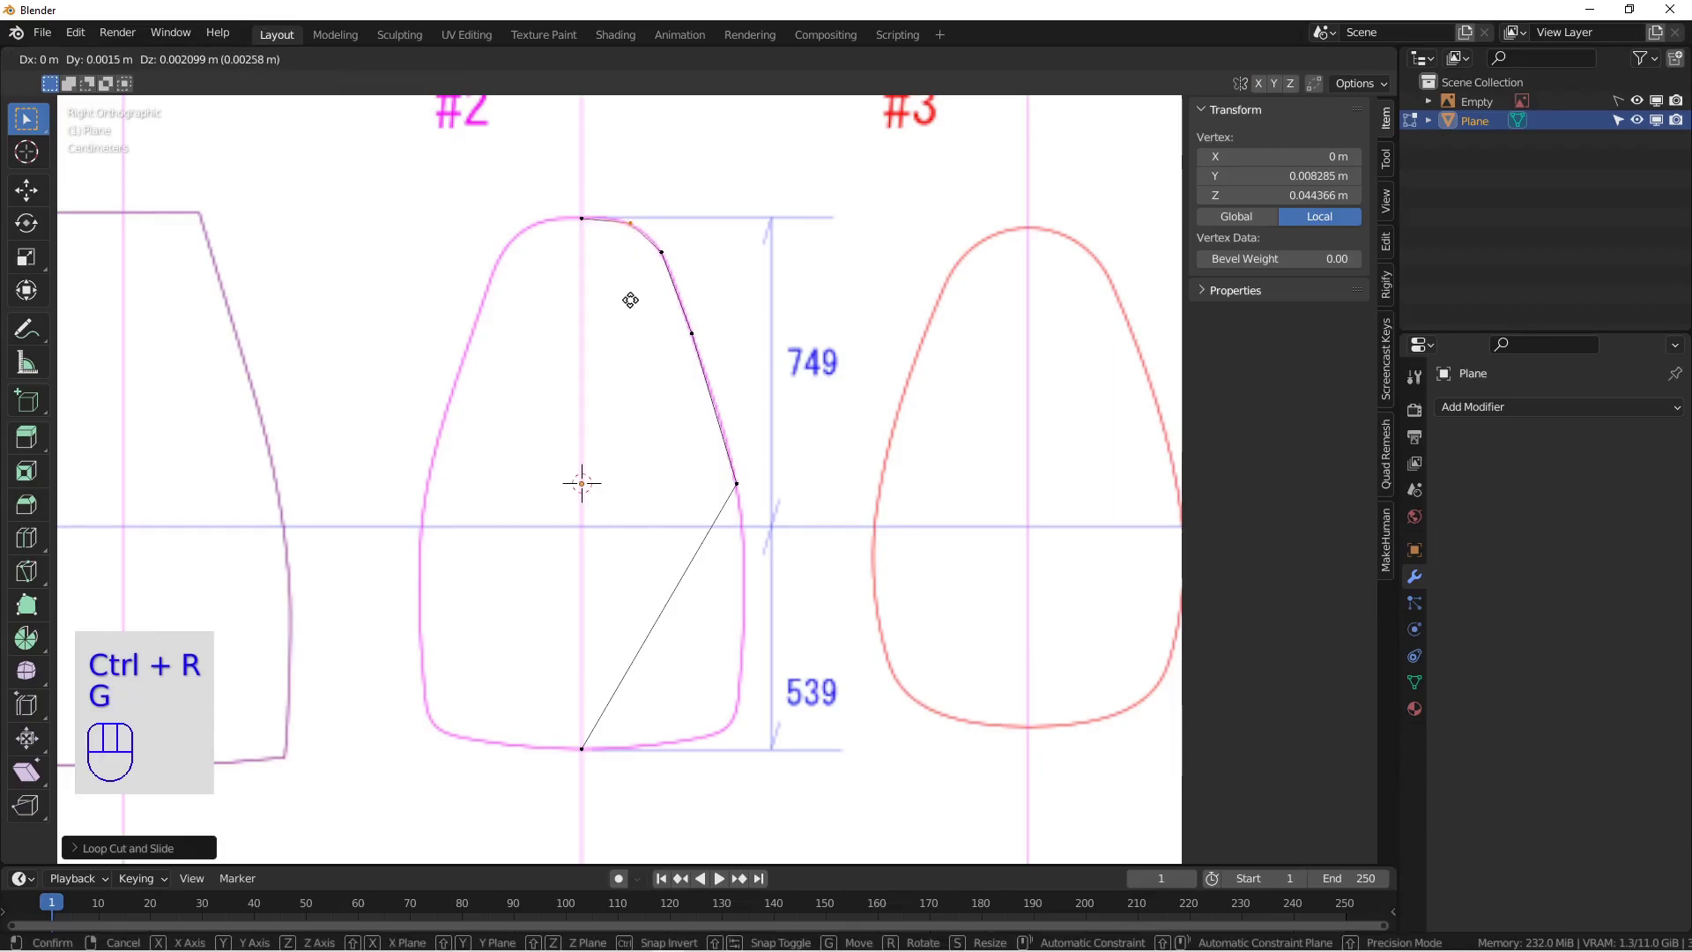
pyautogui.click(630, 301)
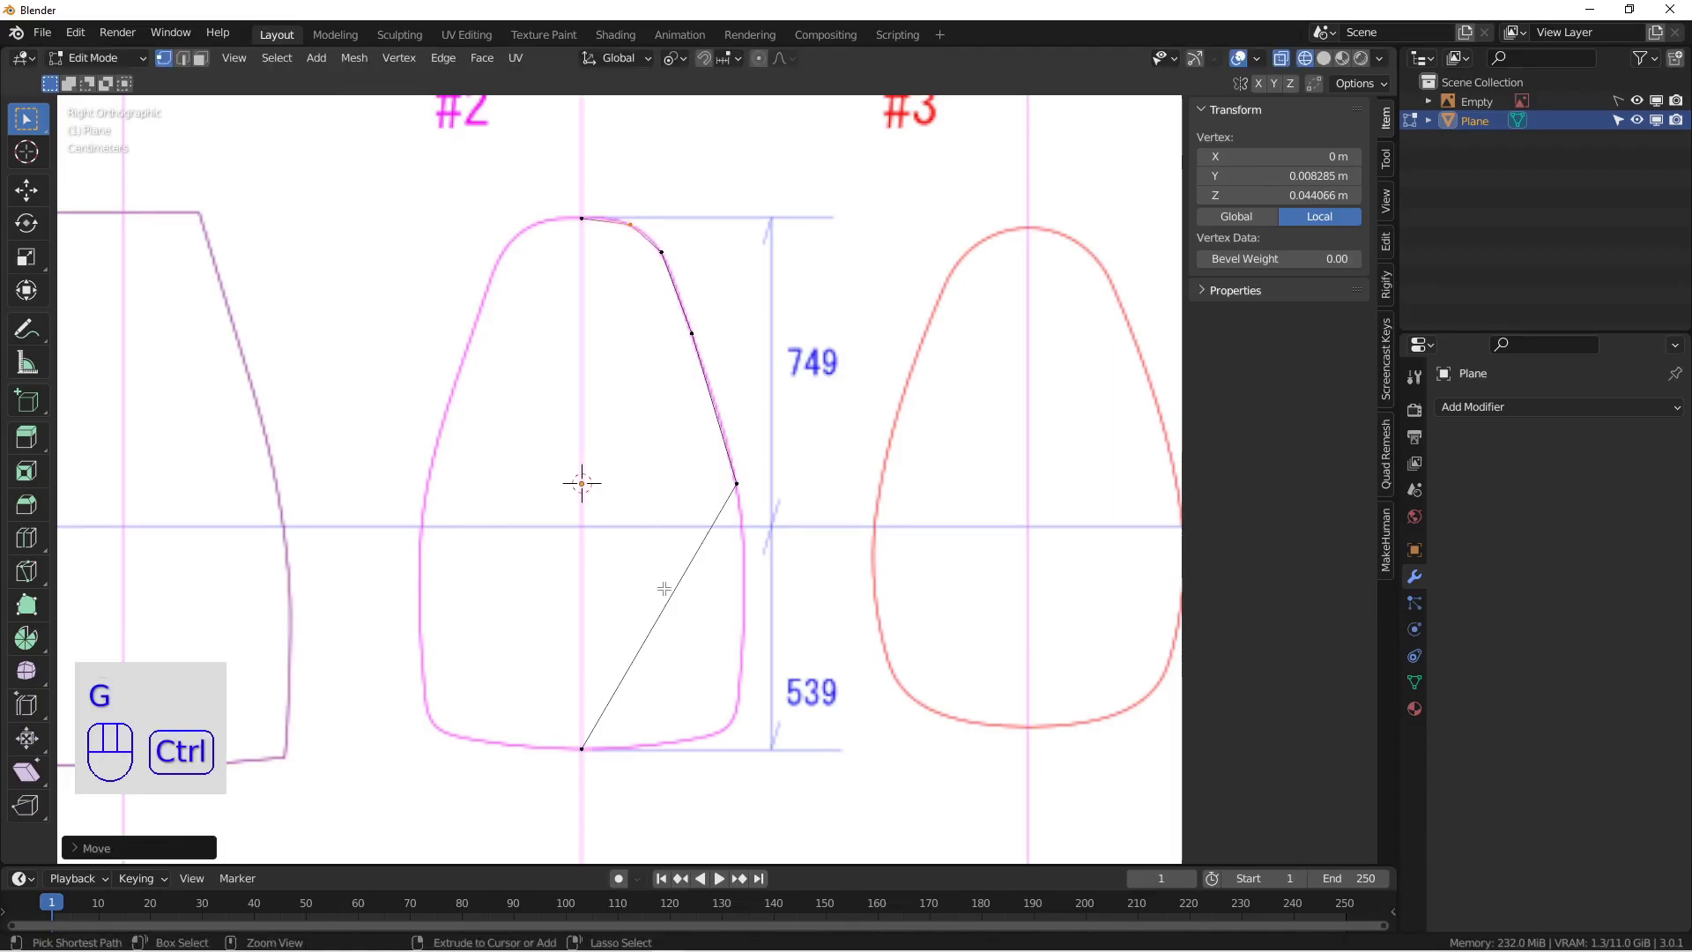
# Step: Add a vertex on the long lower edge and move it to section #2's bottom corner at about Y 0.0256 m, Z -0.0407 m
pyautogui.hotkey('ctrl', 'r')
pyautogui.press('g')
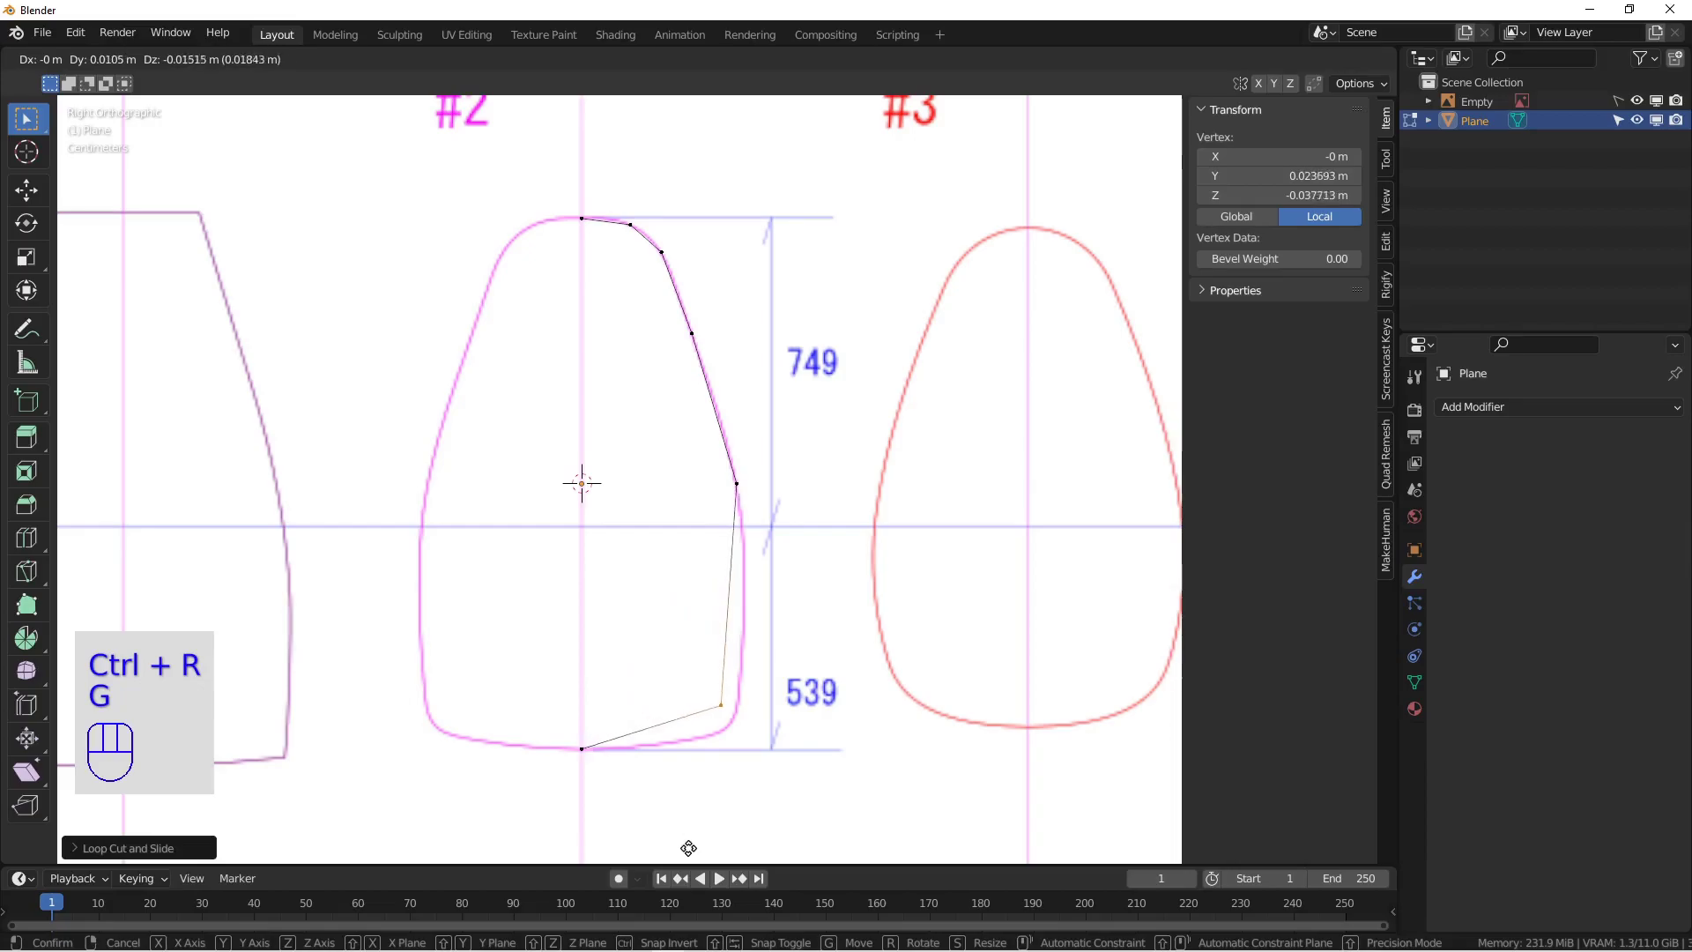
pyautogui.click(667, 94)
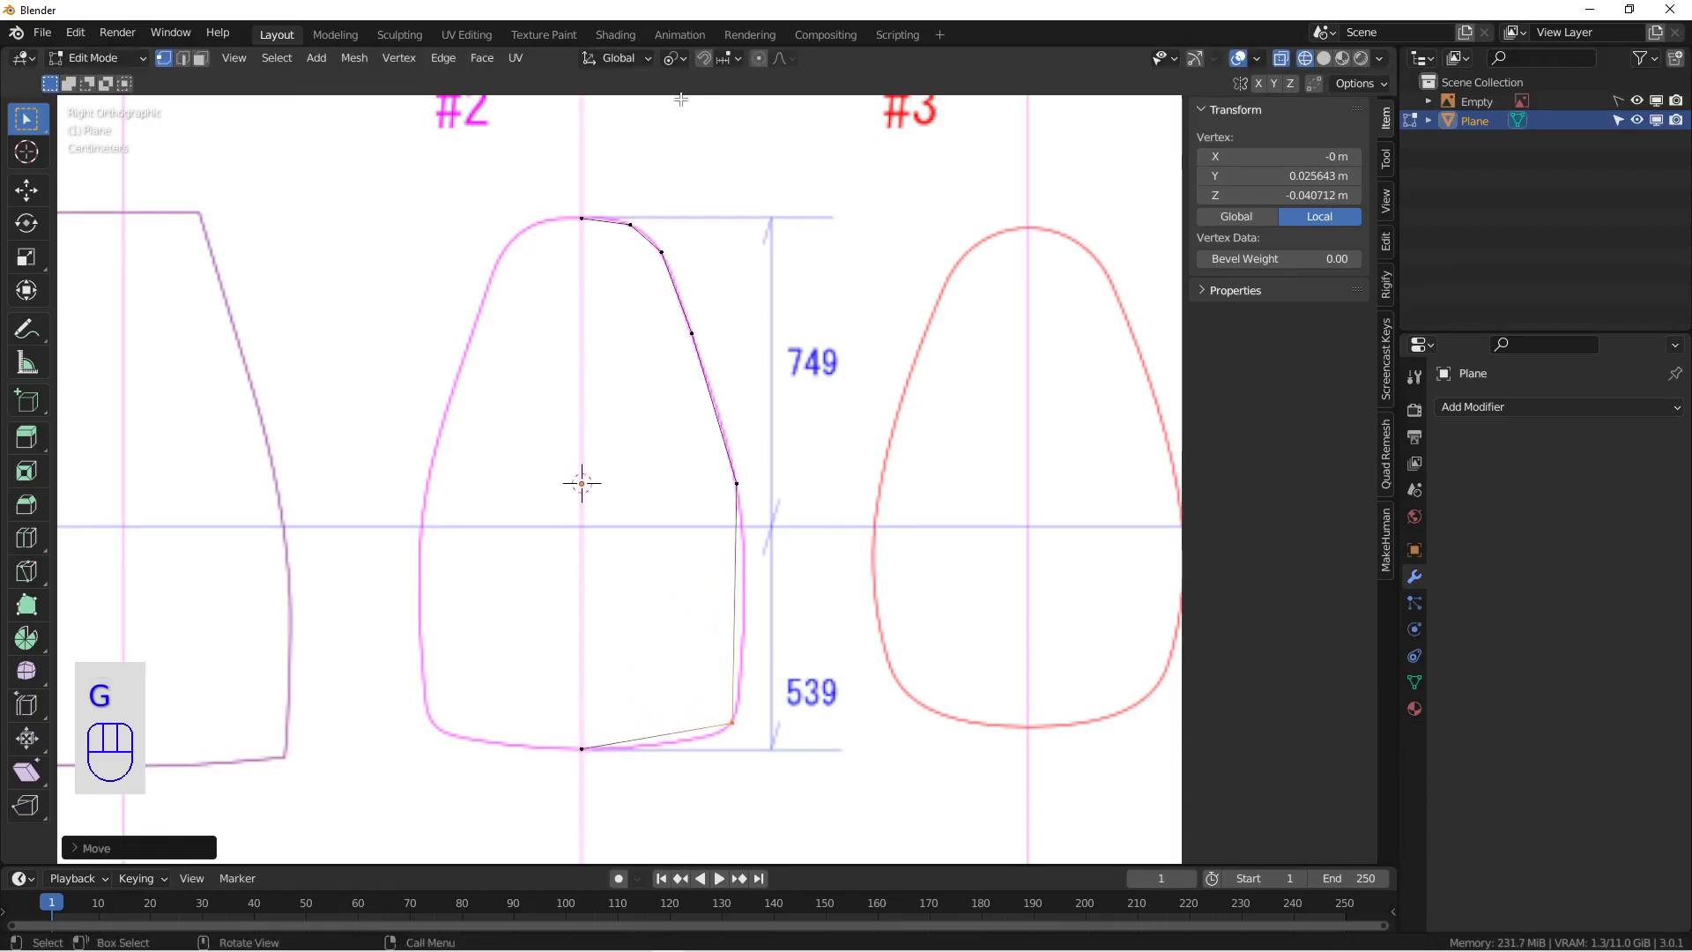
pyautogui.click(569, 206)
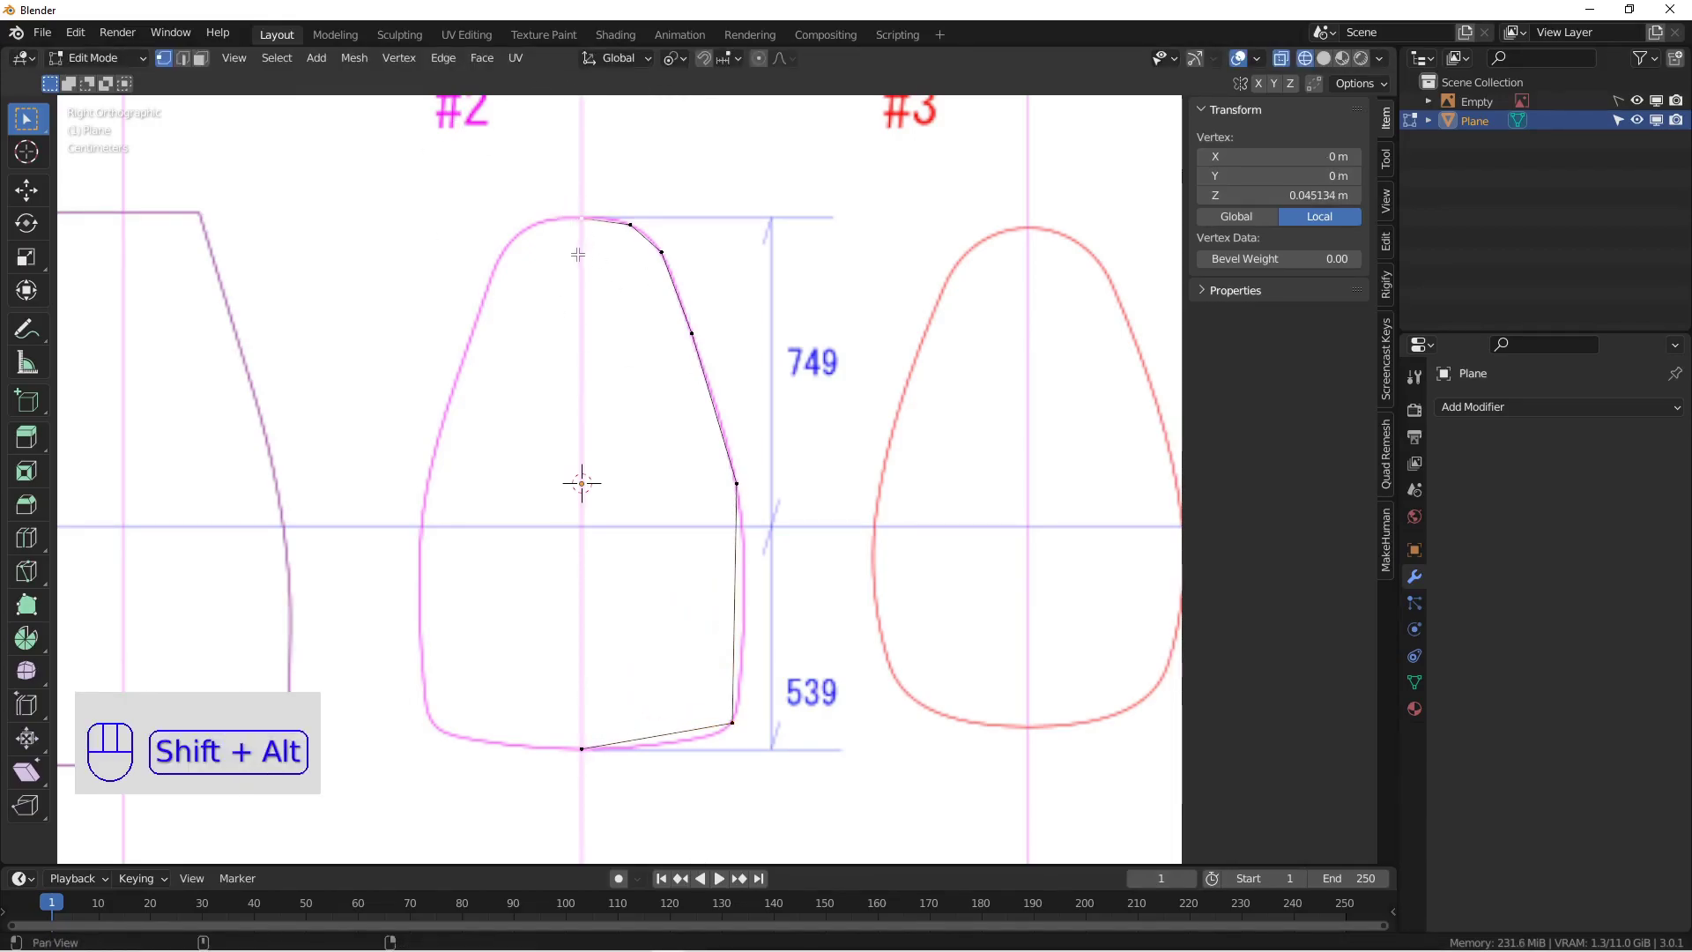
pyautogui.keyDown('shift'); pyautogui.moveTo(568, 206); pyautogui.dragTo(759, 301, button='middle'); pyautogui.keyUp('shift')
pyautogui.press('e')
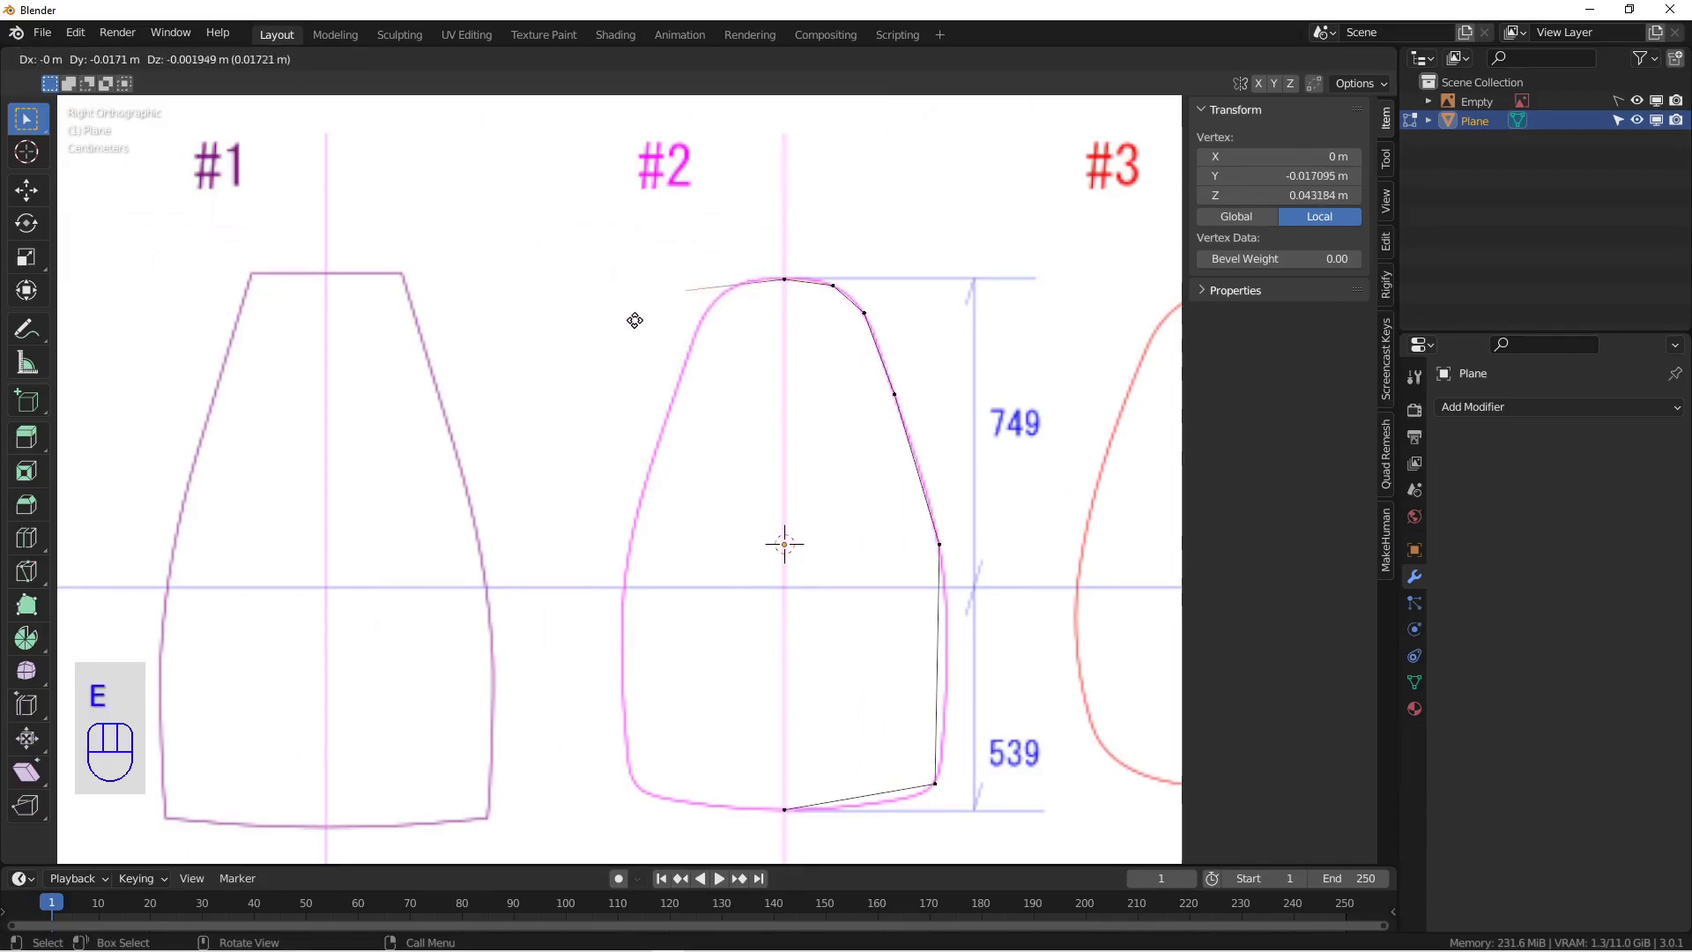
pyautogui.click(667, 319)
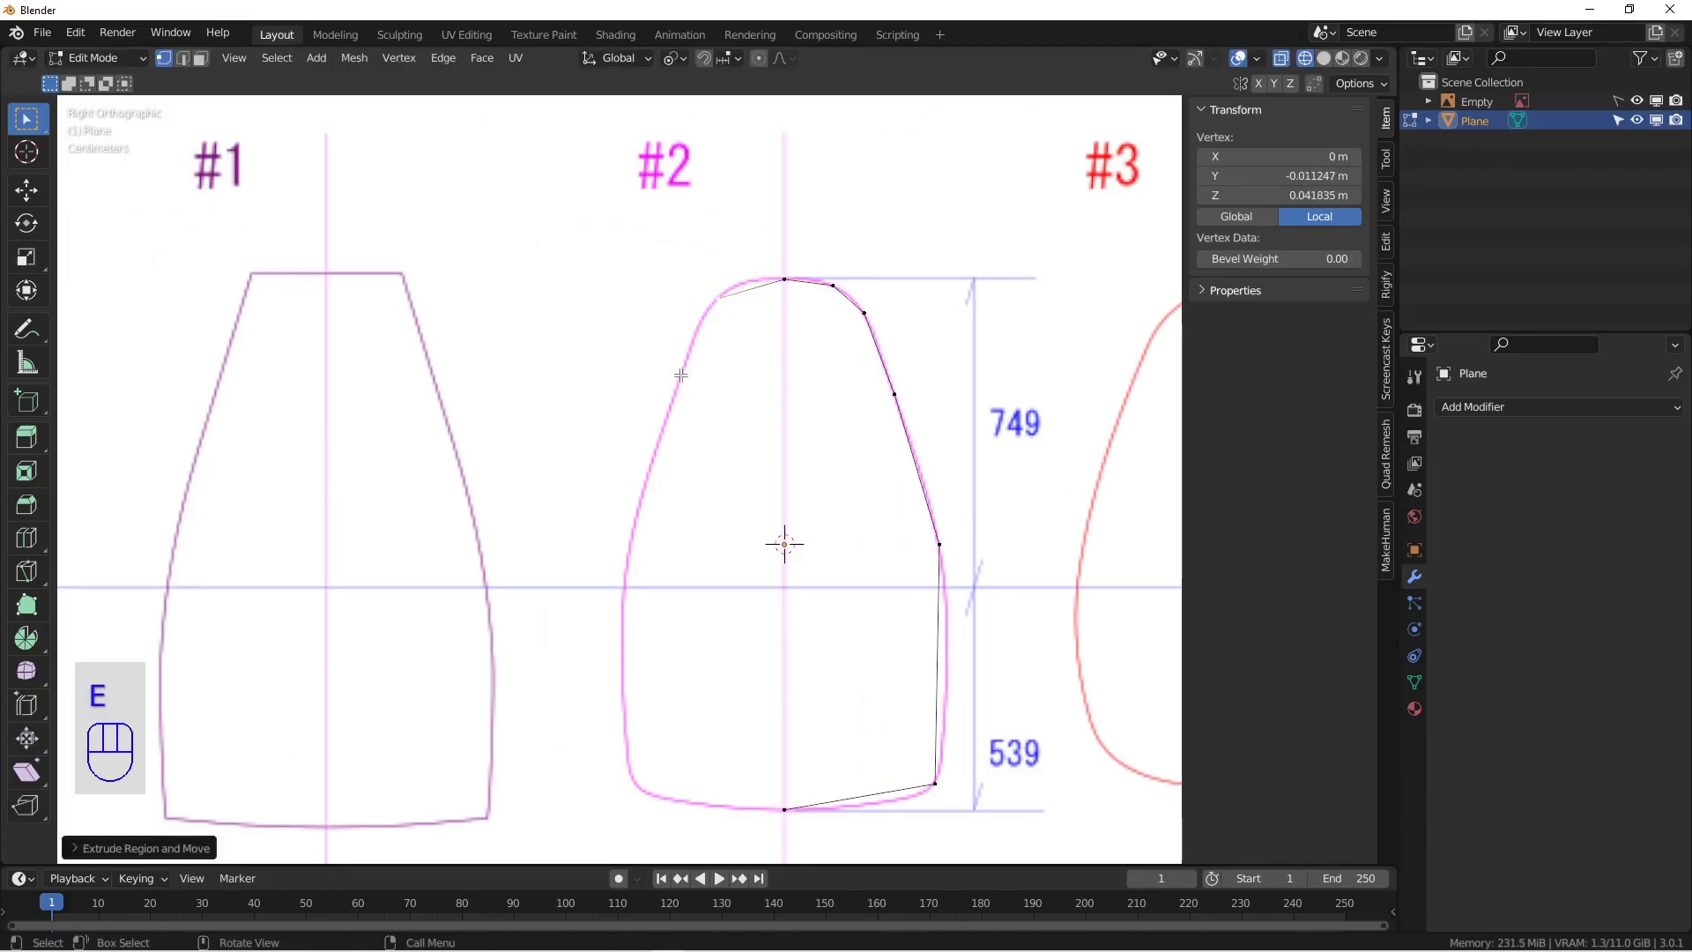
pyautogui.press('e')
pyautogui.click(656, 419)
pyautogui.moveTo(637, 222); pyautogui.dragTo(708, 396)
pyautogui.press('x')
pyautogui.click(725, 396)
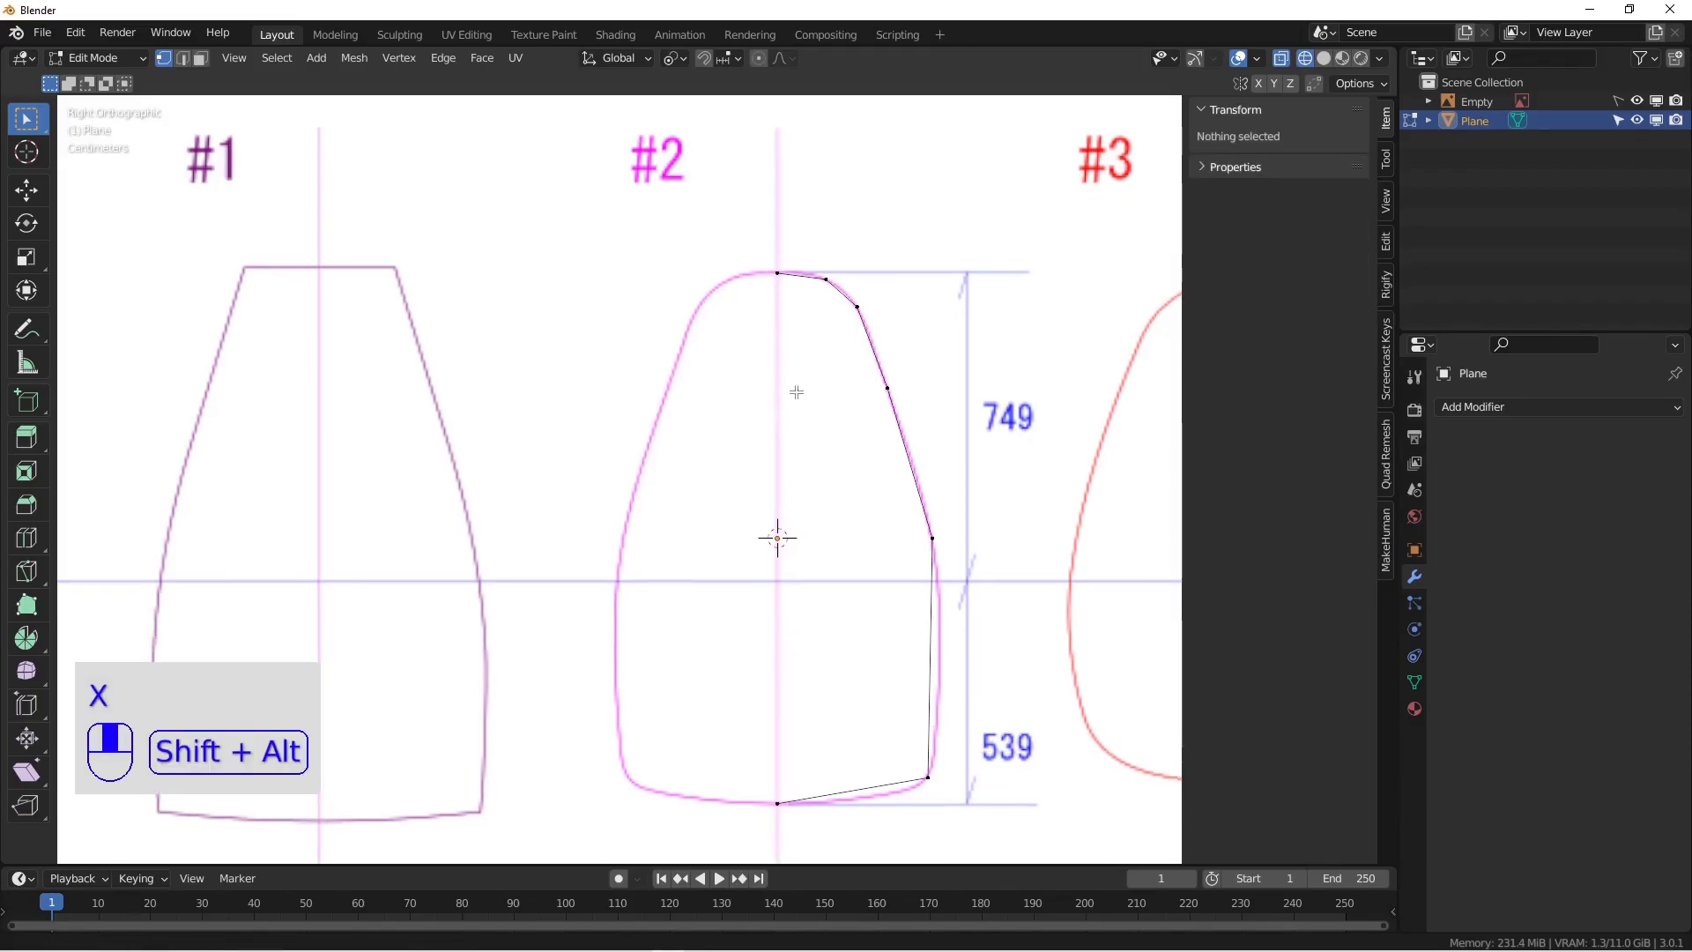
# Step: Add a vertex on the lower side edge and move it out onto the outline at about Y 0.0278 m, Z -0.0202 m
pyautogui.keyDown('shift'); pyautogui.moveTo(724, 395); pyautogui.dragTo(708, 470, button='middle'); pyautogui.keyUp('shift')
pyautogui.hotkey('ctrl', 'r')
pyautogui.click(709, 471)
pyautogui.rightClick(712, 470)
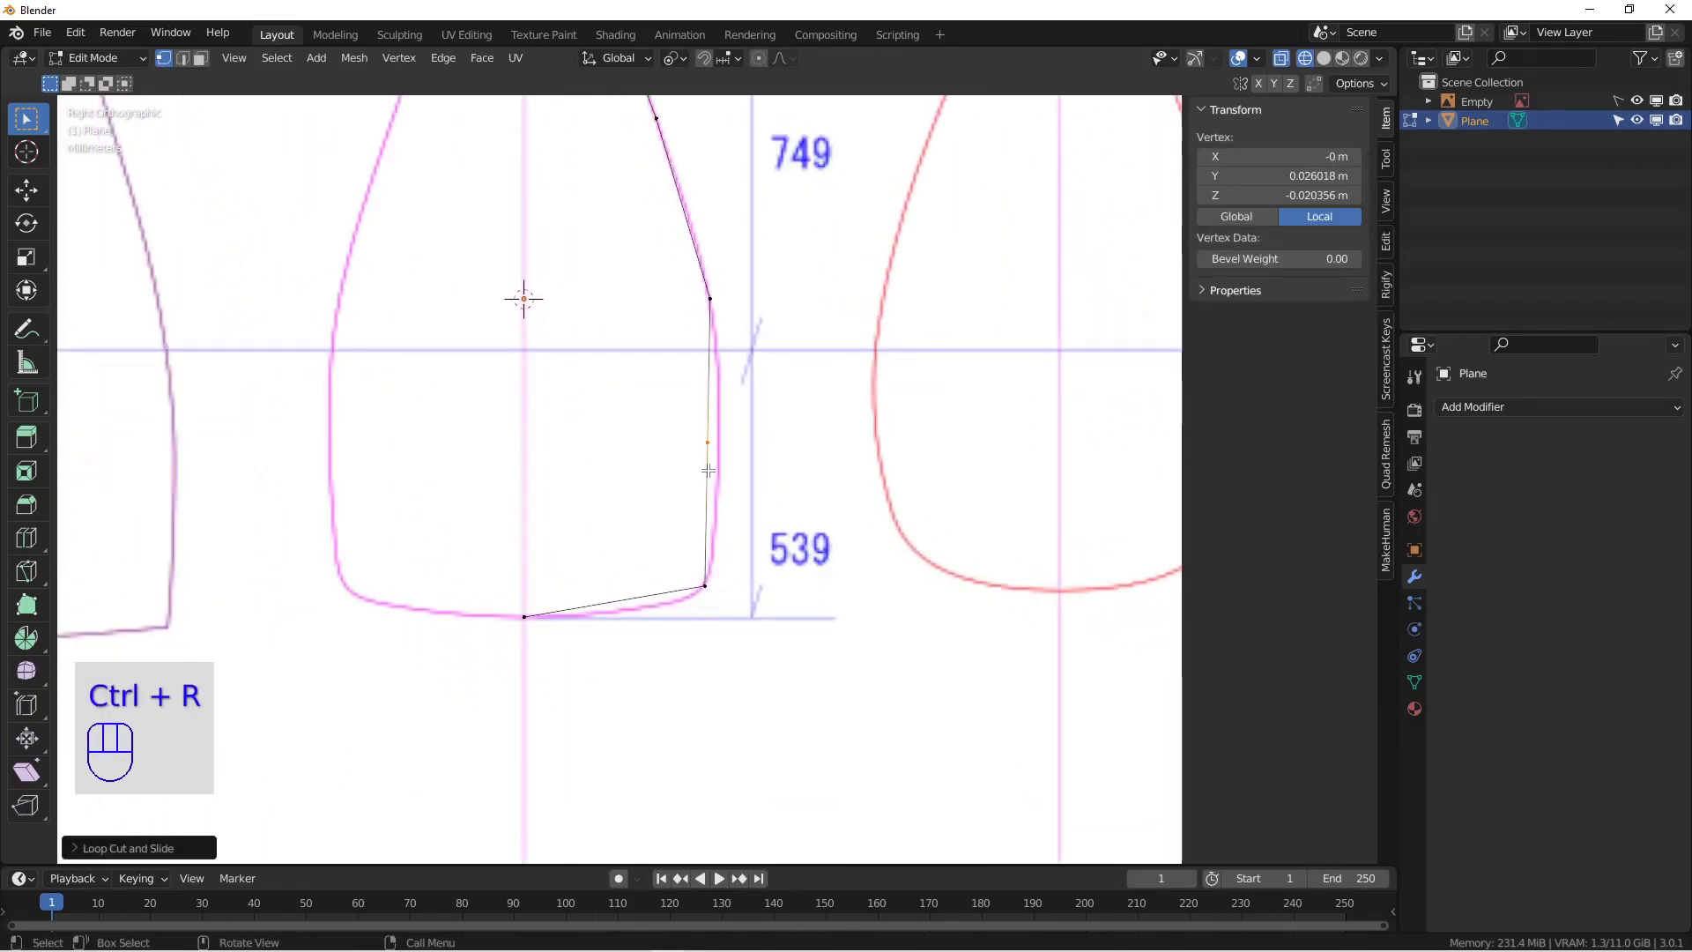
pyautogui.press('g')
pyautogui.click(753, 454)
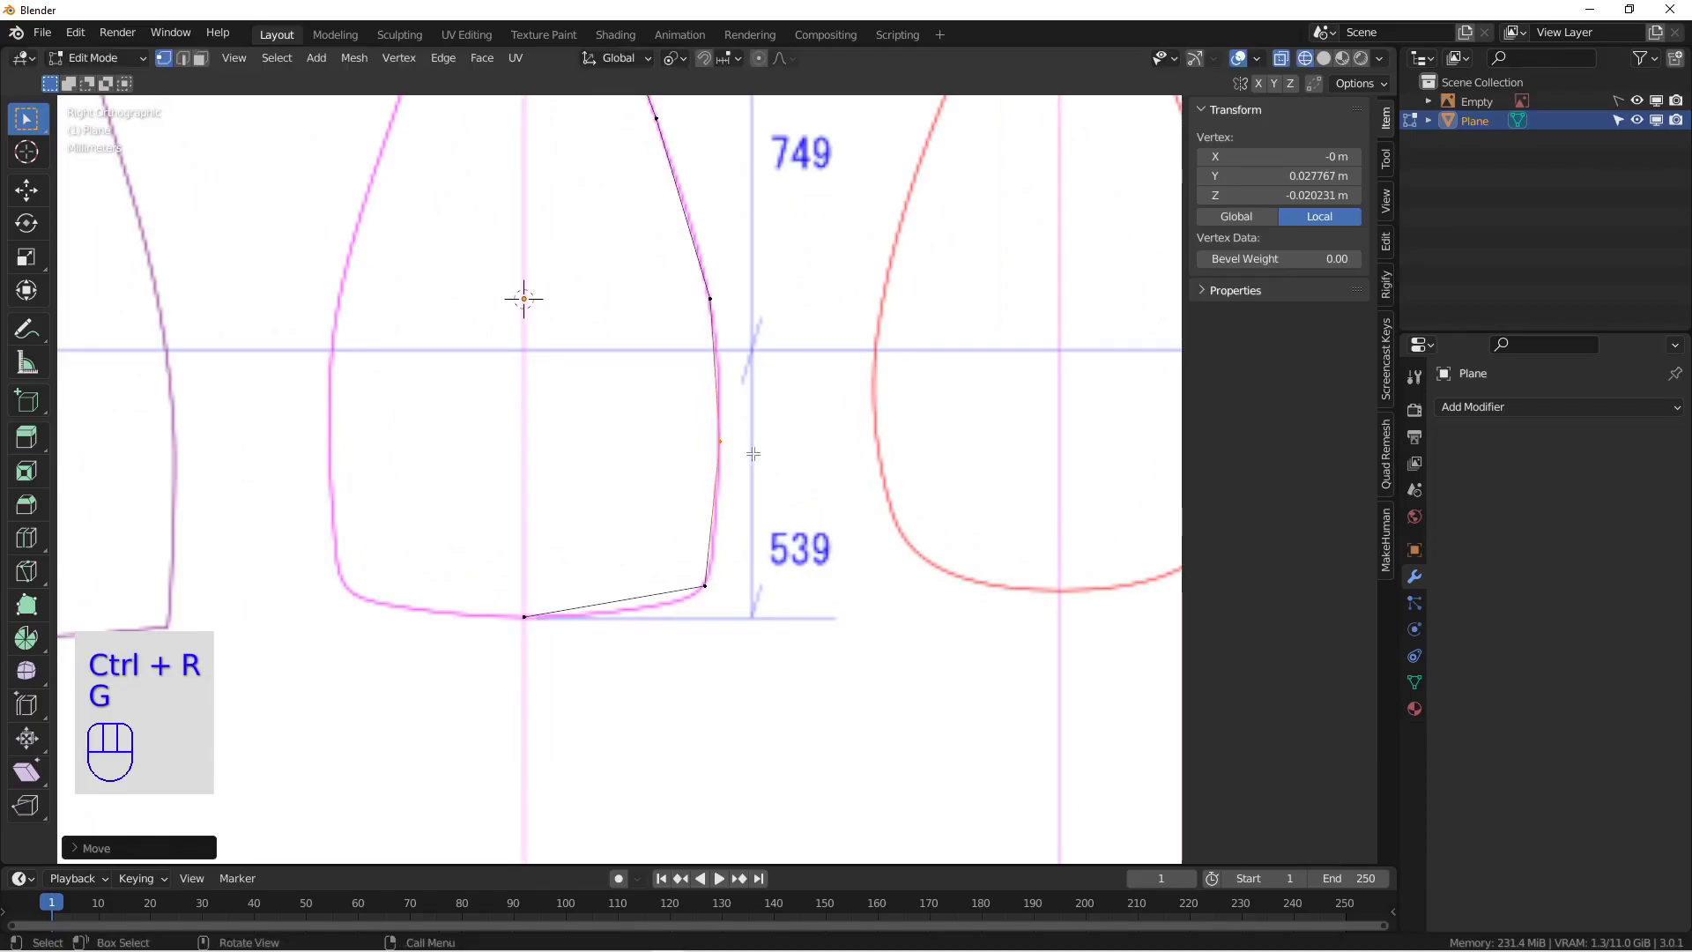
# Step: Add a vertex on the bottom edge and lower it onto the curve at about Y 0.0132 m, Z -0.0445 m
pyautogui.hotkey('ctrl', 'r')
pyautogui.click(627, 610)
pyautogui.rightClick(628, 610)
pyautogui.press('g')
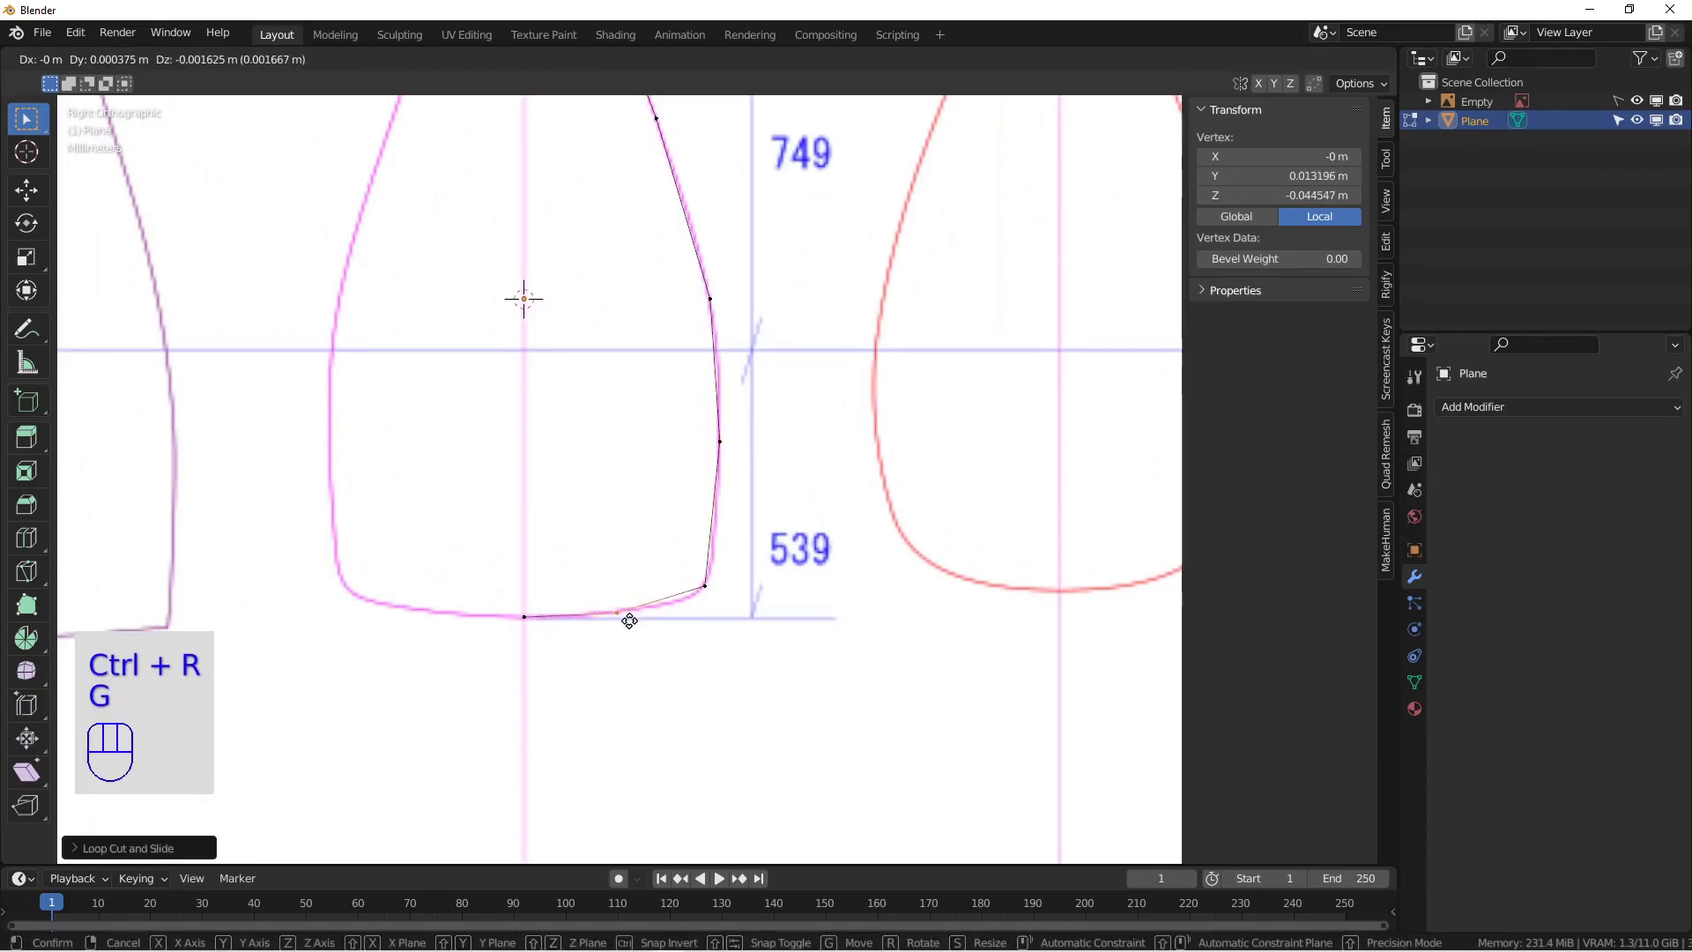
pyautogui.click(631, 617)
# Step: Add a vertex on the side edge above the bottom corner and fit it to the outline at about Y 0.0273 m, Z -0.0306 m
pyautogui.hotkey('ctrl', 'r')
pyautogui.click(712, 529)
pyautogui.rightClick(731, 533)
pyautogui.press('g')
pyautogui.click(740, 532)
# Step: Add a vertex on the bottom edge beside the corner and fit it to the curve at about Y 0.02 m, Z -0.0435 m
pyautogui.hotkey('ctrl', 'r')
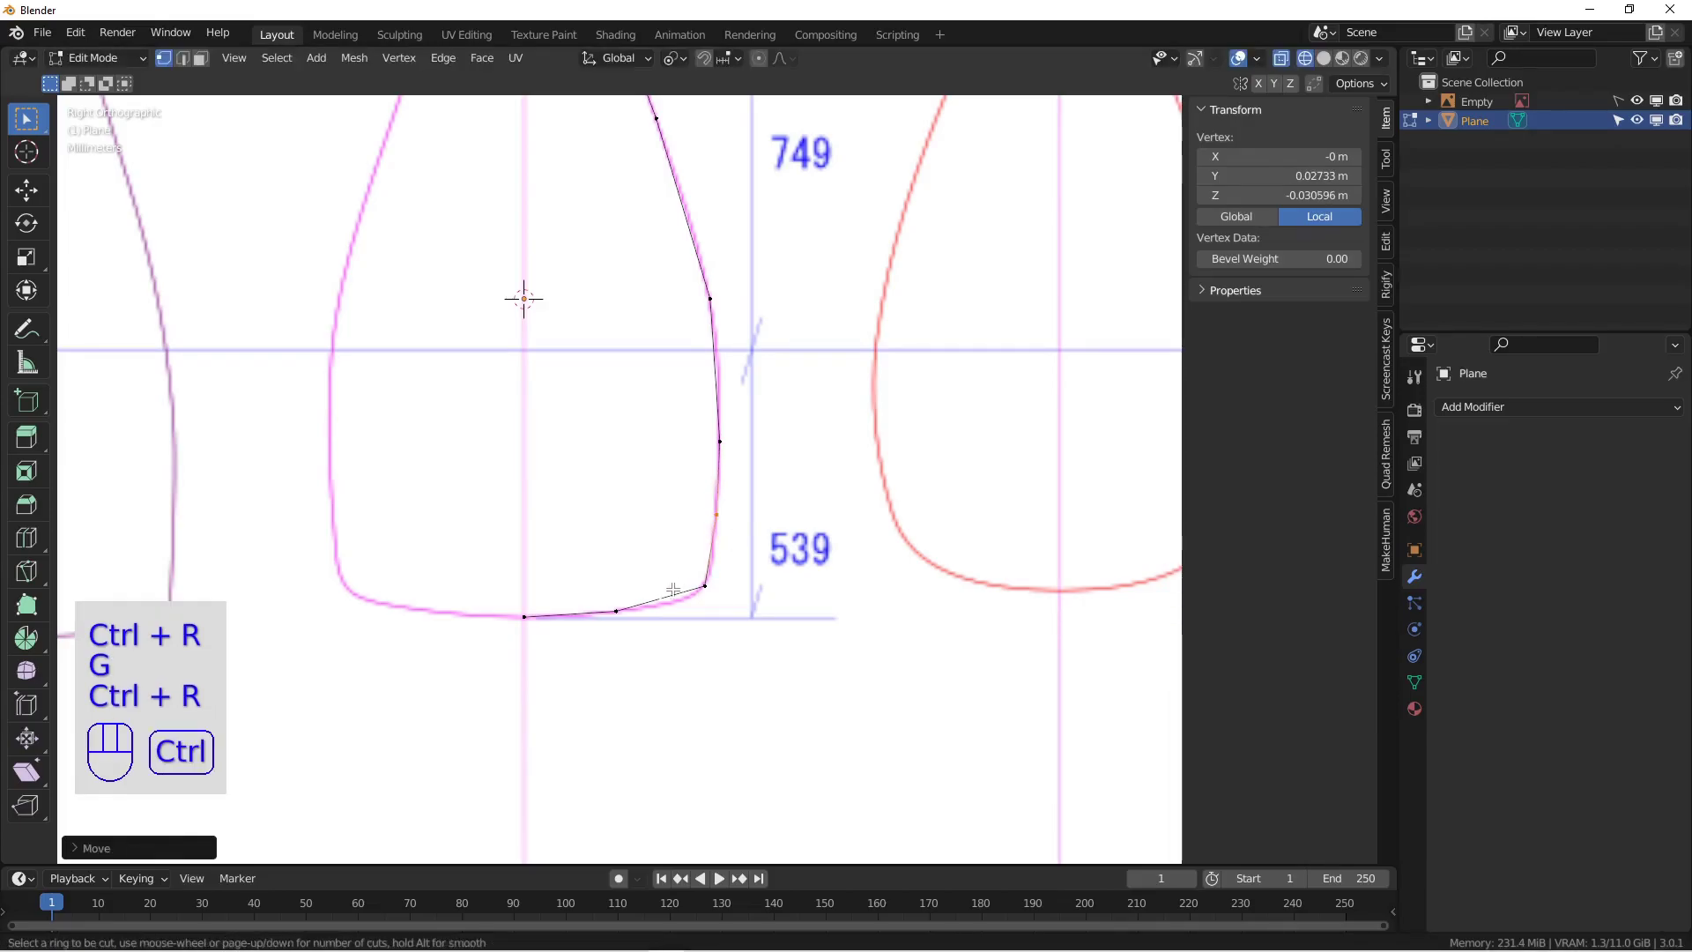
pyautogui.click(673, 595)
pyautogui.rightClick(677, 621)
pyautogui.press('g')
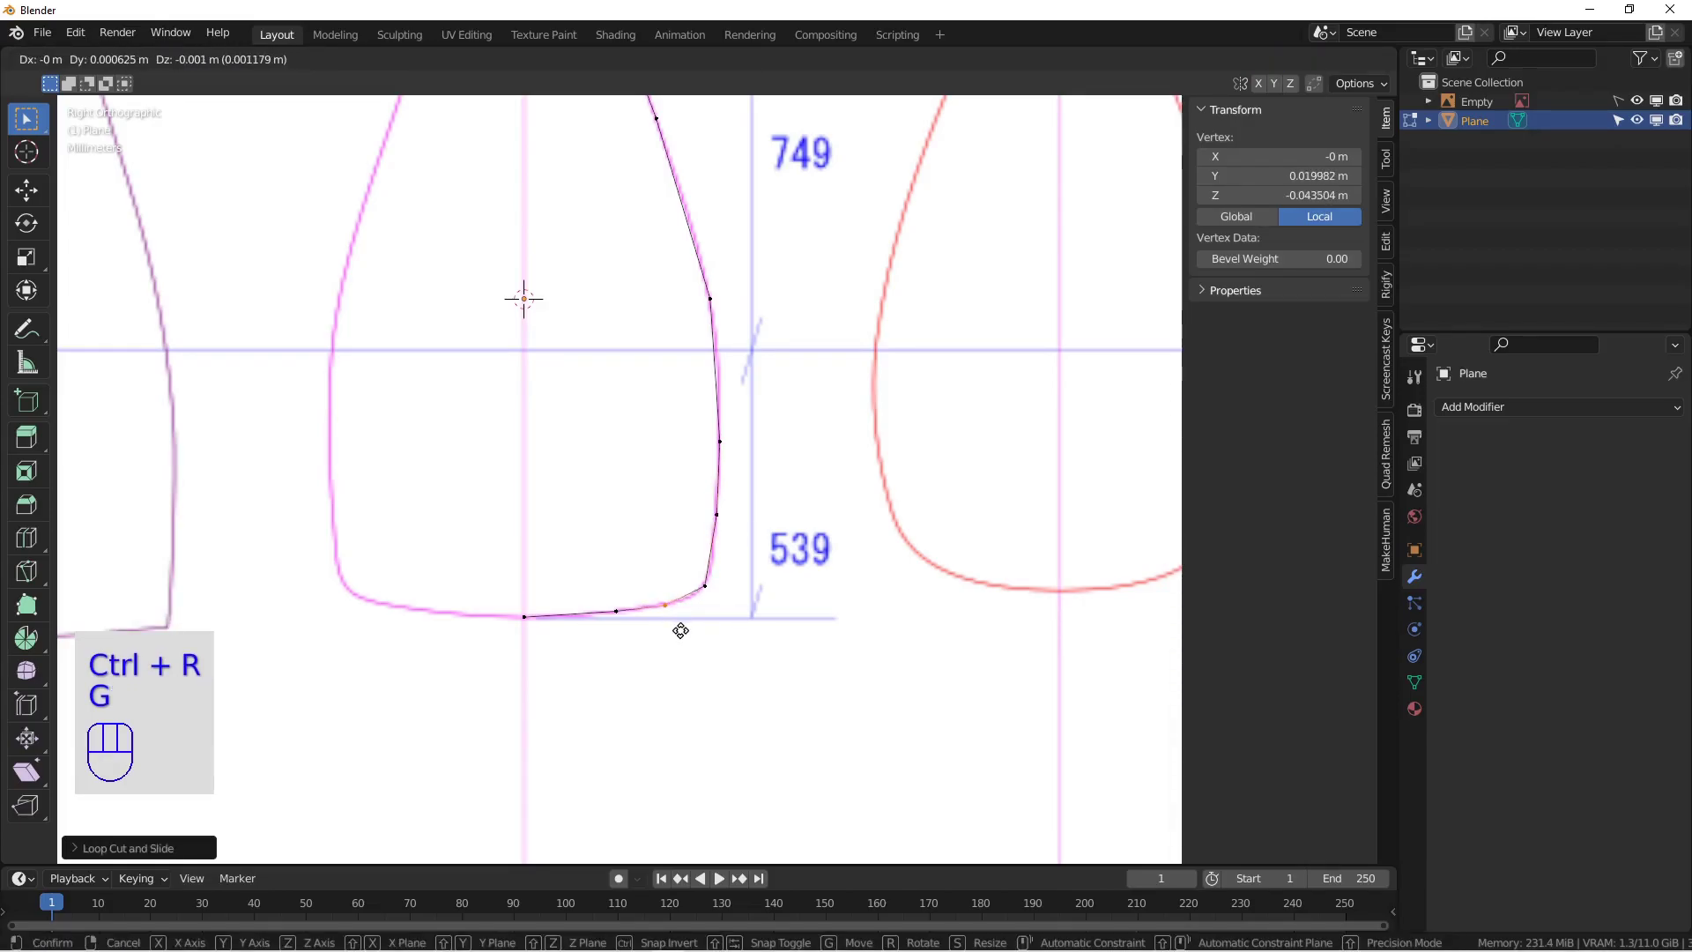
pyautogui.keyDown('shift'); pyautogui.click(576, 611); pyautogui.keyUp('shift')
# Step: Split the short edge just below the bottom corner with a vertex and move it onto the rounded corner curve
pyautogui.keyDown('shift'); pyautogui.moveTo(577, 611); pyautogui.dragTo(650, 630, button='middle'); pyautogui.keyUp('shift')
pyautogui.scroll(3, 651, 629)
pyautogui.keyDown('shift'); pyautogui.moveTo(844, 606); pyautogui.dragTo(675, 581, button='middle'); pyautogui.keyUp('shift')
pyautogui.scroll(2, 674, 580)
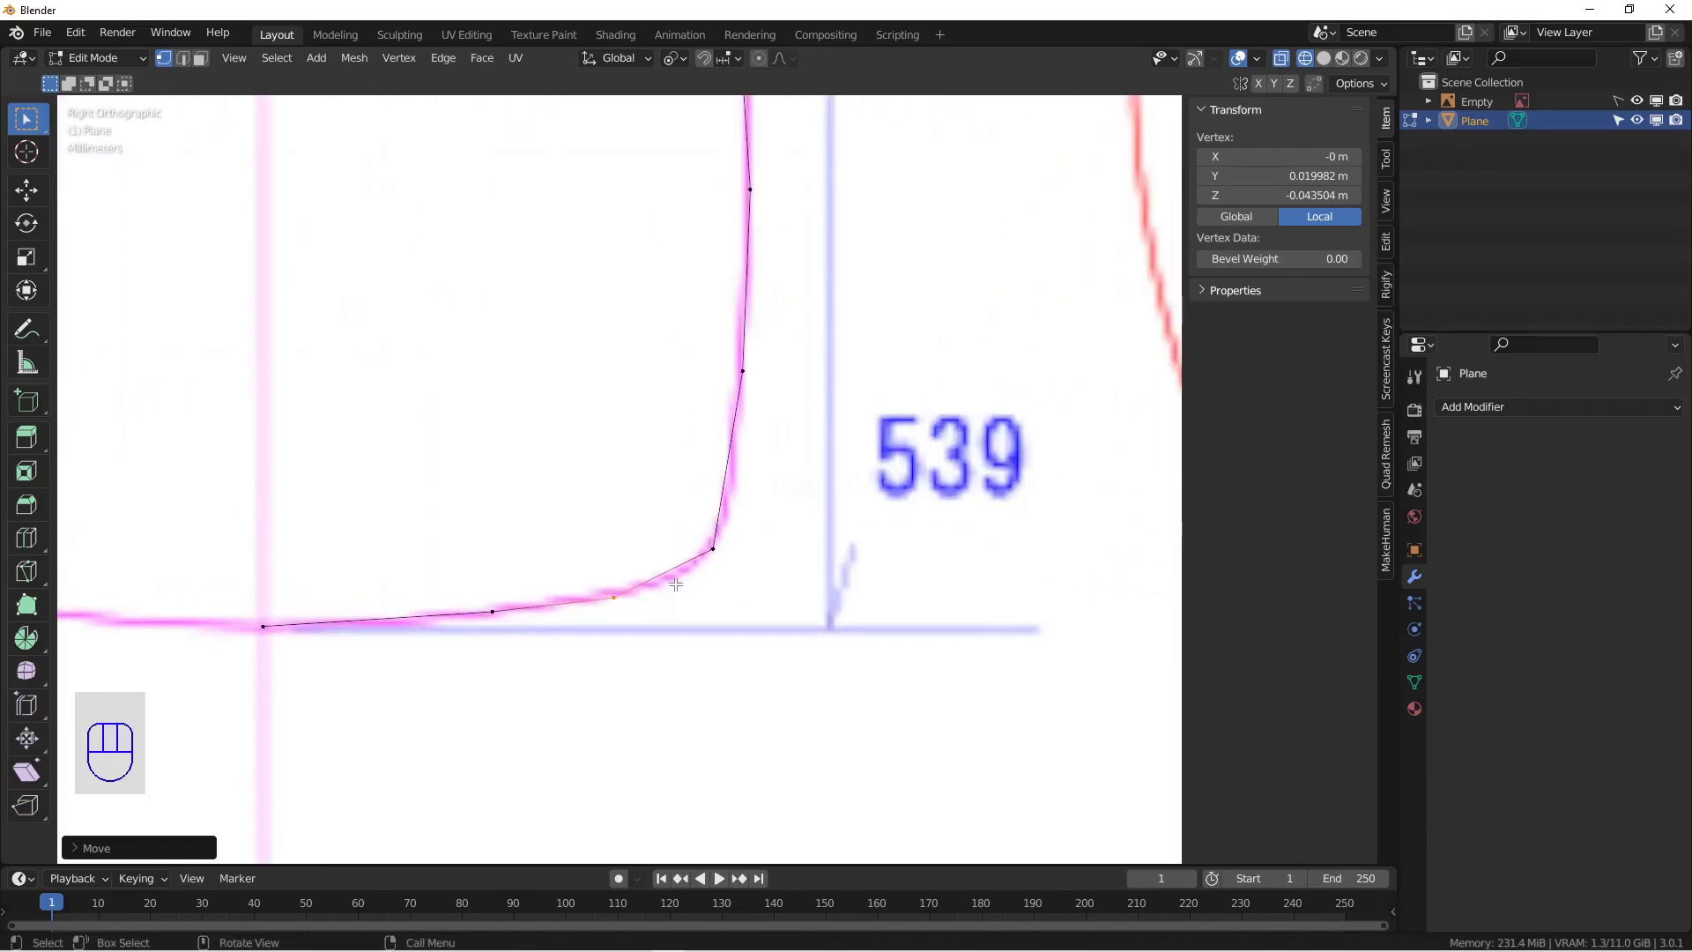
pyautogui.hotkey('ctrl', 'r')
pyautogui.click(680, 565)
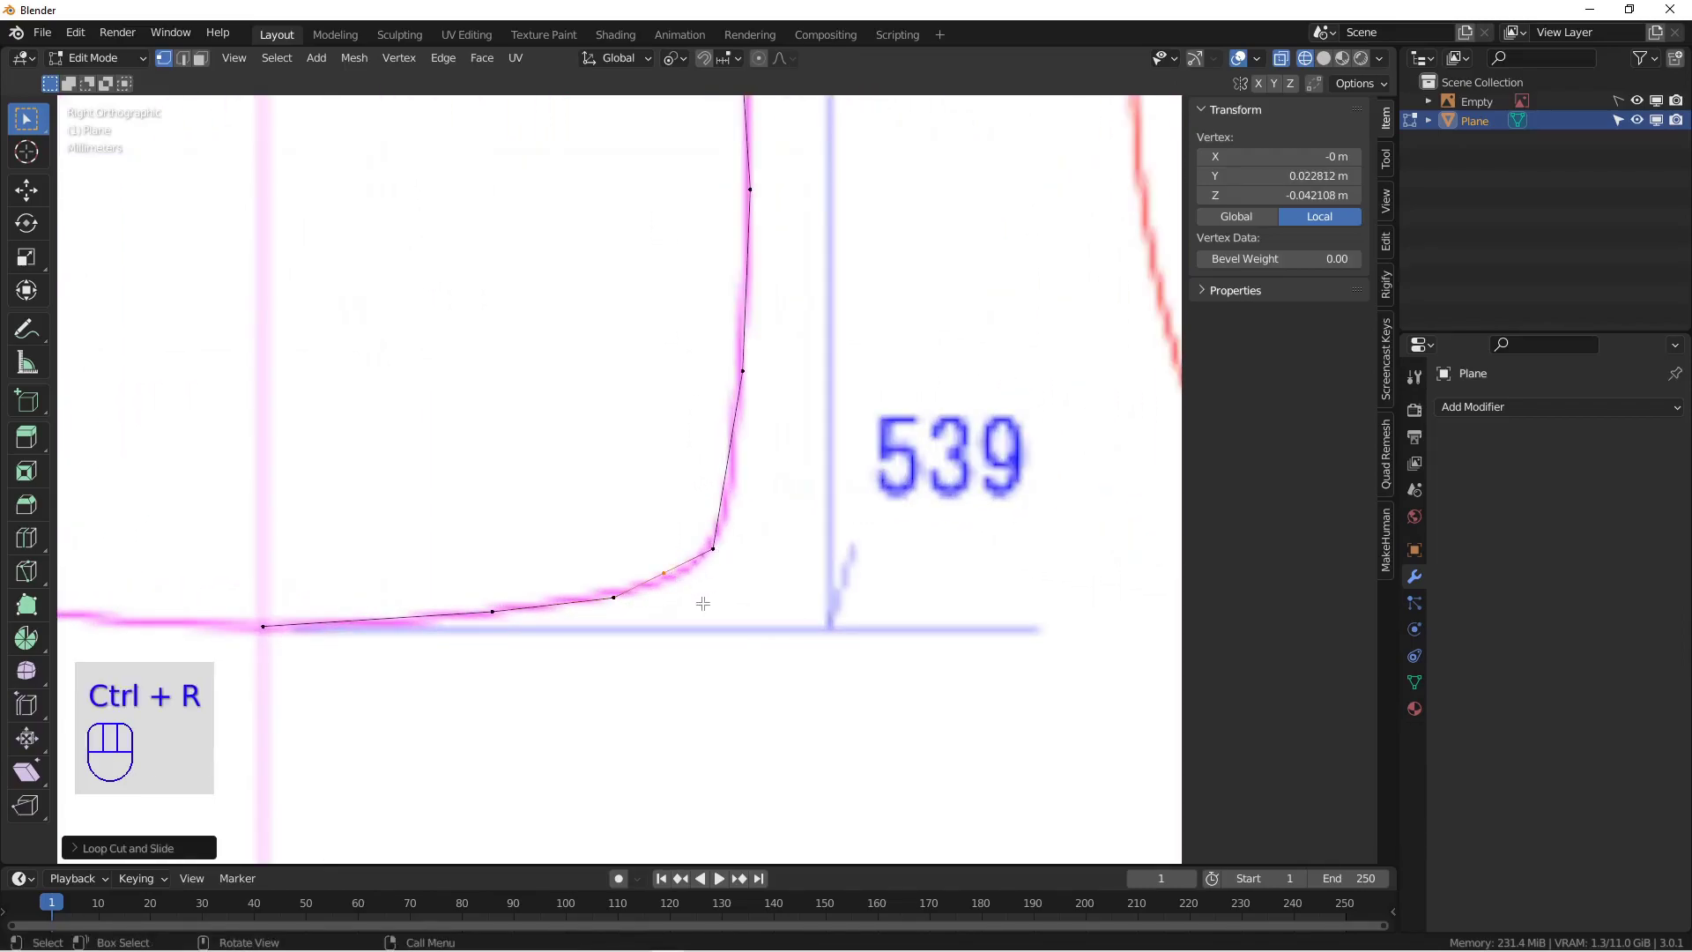
pyautogui.rightClick(699, 597)
pyautogui.press('g')
pyautogui.click(706, 608)
# Step: Add a vertex just above the bottom corner, fit it to the outline, and nudge the corner vertex to about Y 0.0258 m, Z -0.0401 m
pyautogui.hotkey('ctrl', 'r')
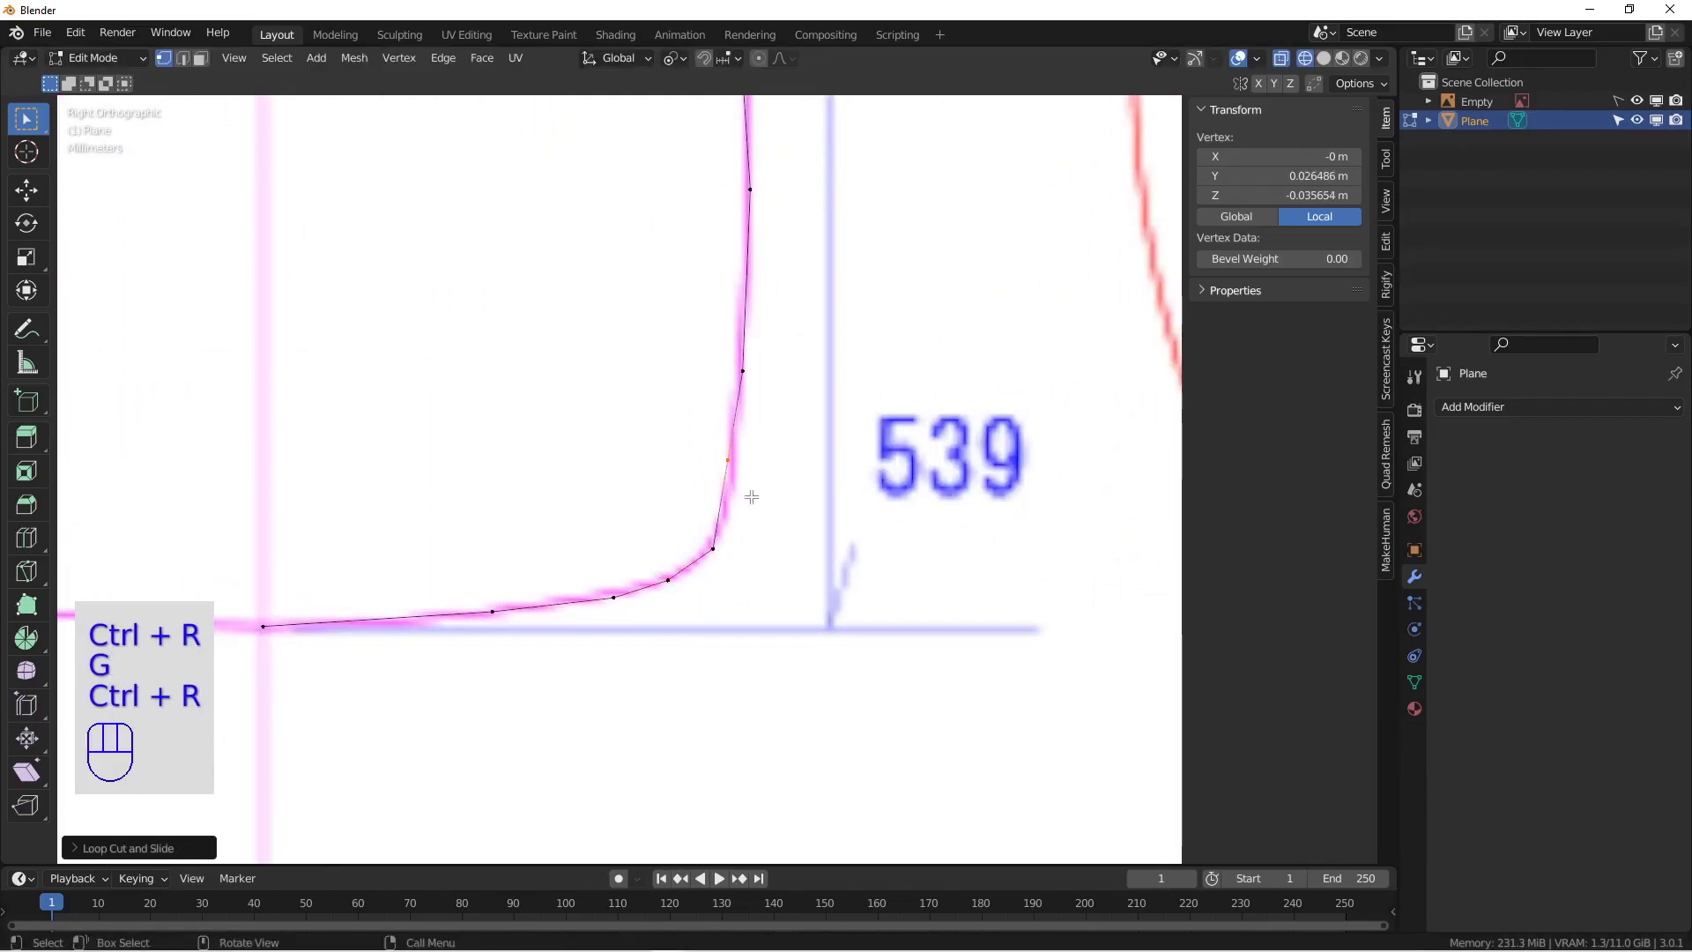
pyautogui.click(749, 496)
pyautogui.rightClick(754, 498)
pyautogui.press('g')
pyautogui.click(745, 500)
pyautogui.press('g')
pyautogui.click(727, 542)
pyautogui.scroll(-4, 538, 621)
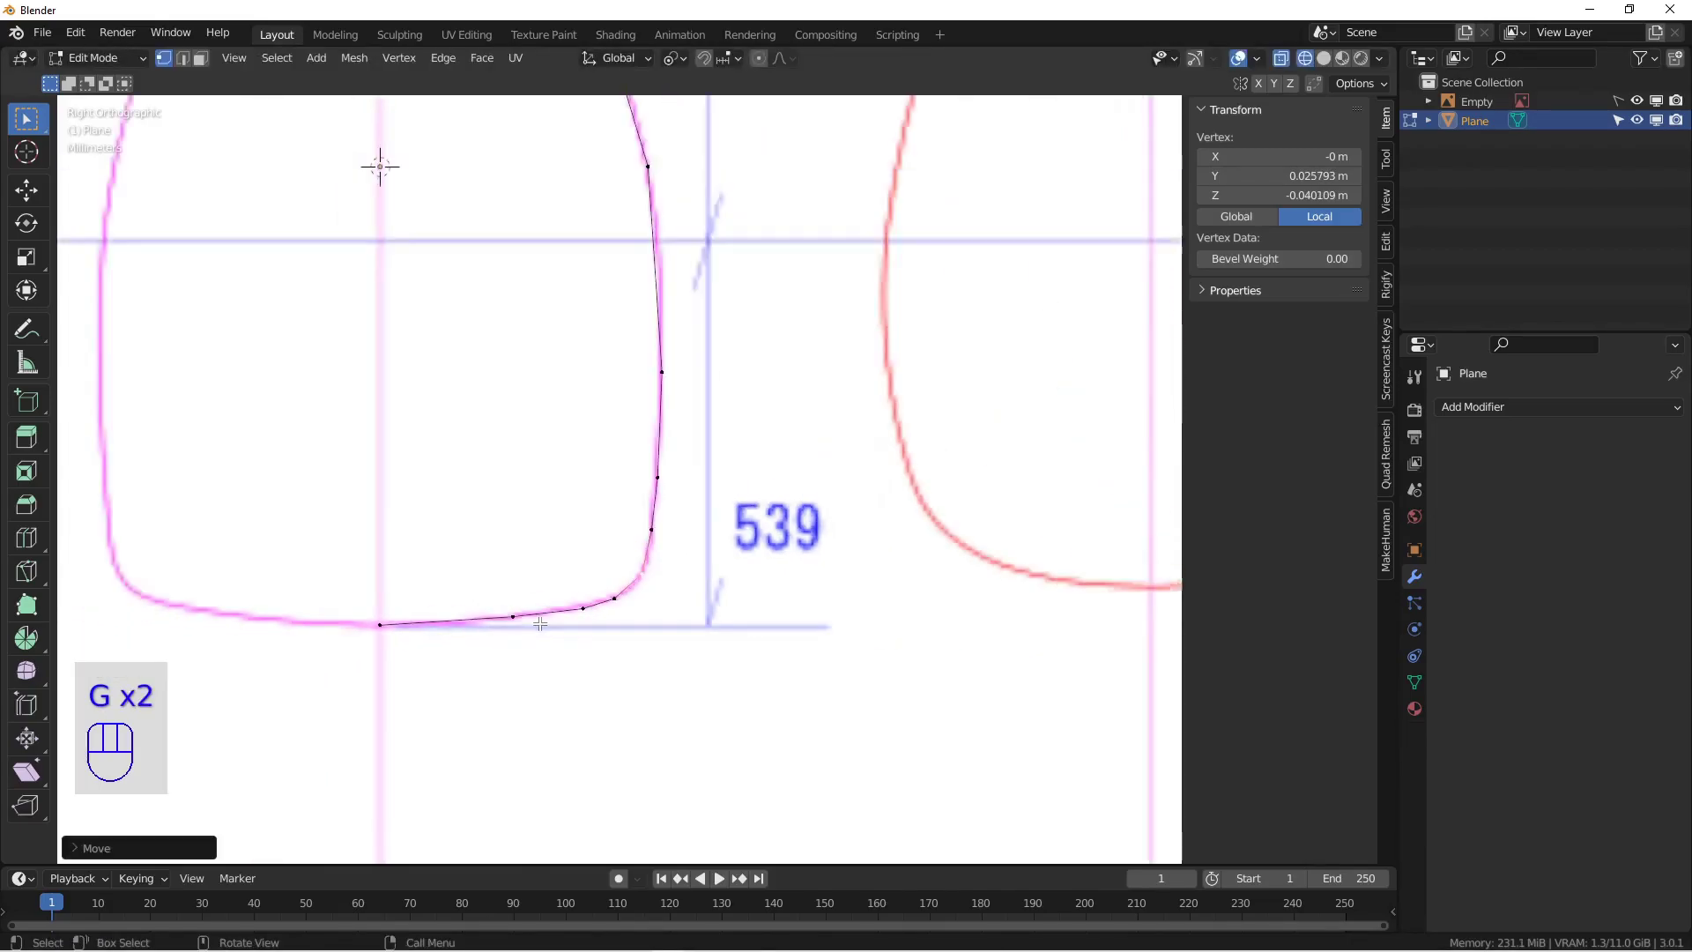
# Step: Add a vertex on the side edge just below the original middle vertex and fit it to the outline at about Y 0.0276 m, Z -0.01 m
pyautogui.keyDown('shift'); pyautogui.moveTo(618, 344); pyautogui.dragTo(629, 502, button='middle'); pyautogui.keyUp('shift')
pyautogui.scroll(2, 629, 502)
pyautogui.hotkey('ctrl', 'r')
pyautogui.click(718, 587)
pyautogui.rightClick(717, 587)
pyautogui.press('g')
pyautogui.click(718, 582)
# Step: Add a vertex on the long edge above the original middle vertex, moving it onto the outline at about Y 0.0231 m, Z 0.013 m
pyautogui.keyDown('shift'); pyautogui.moveTo(653, 388); pyautogui.dragTo(732, 616, button='middle'); pyautogui.keyUp('shift')
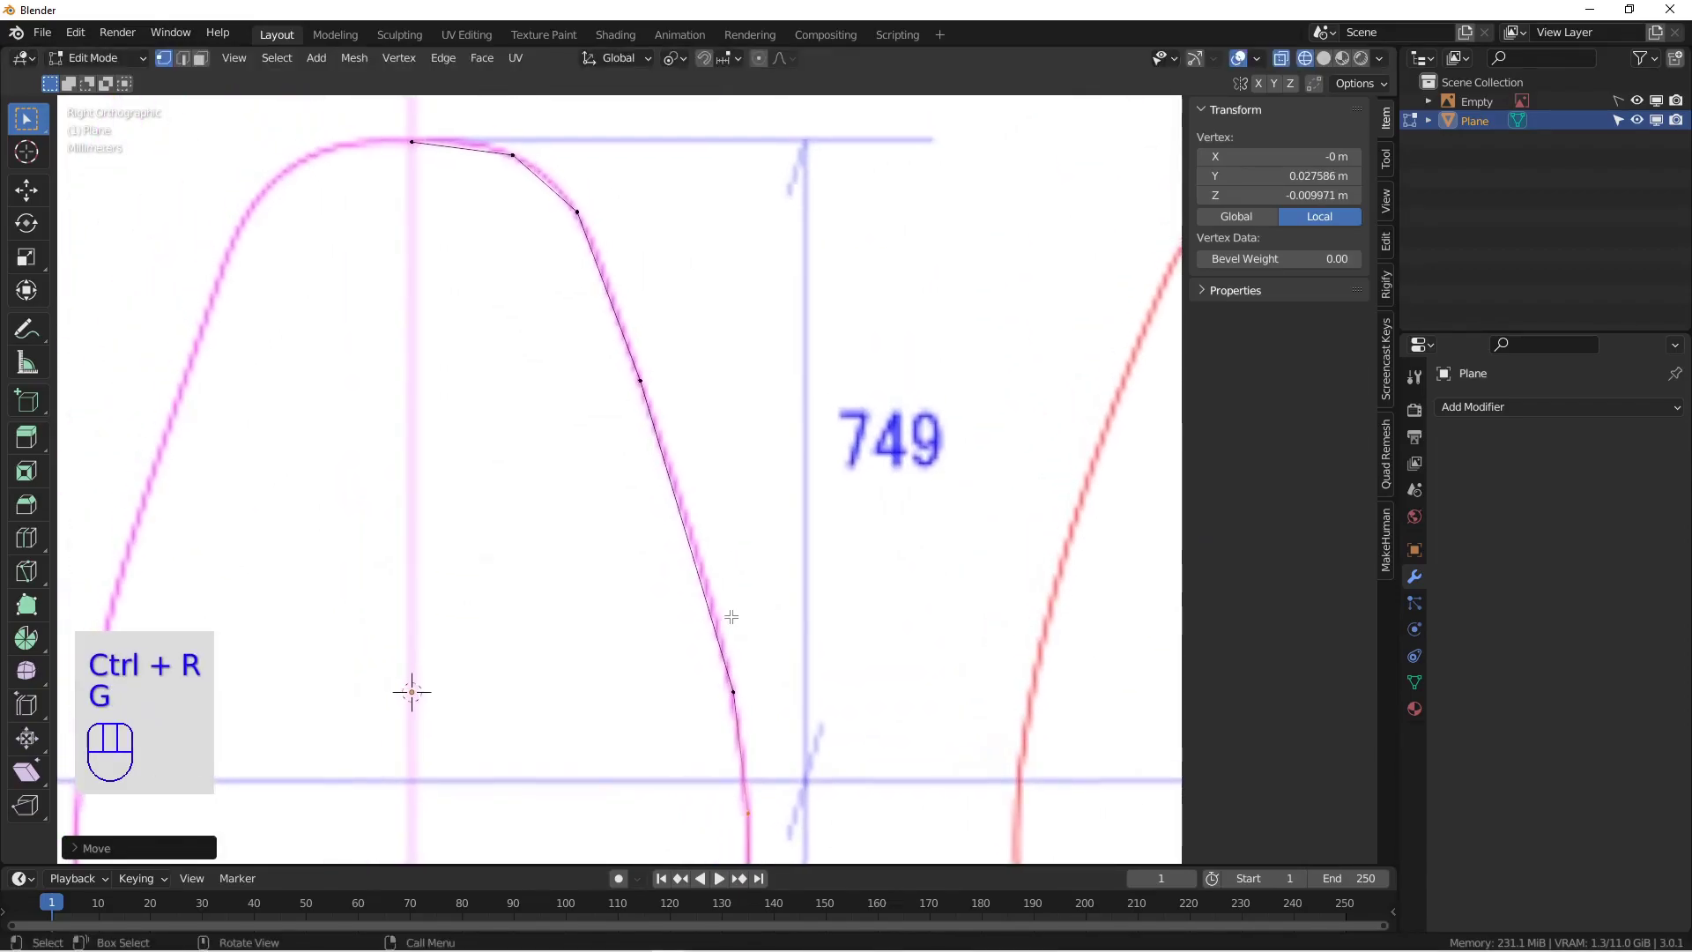
pyautogui.hotkey('ctrl', 'r')
pyautogui.click(710, 541)
pyautogui.rightClick(709, 540)
pyautogui.press('g')
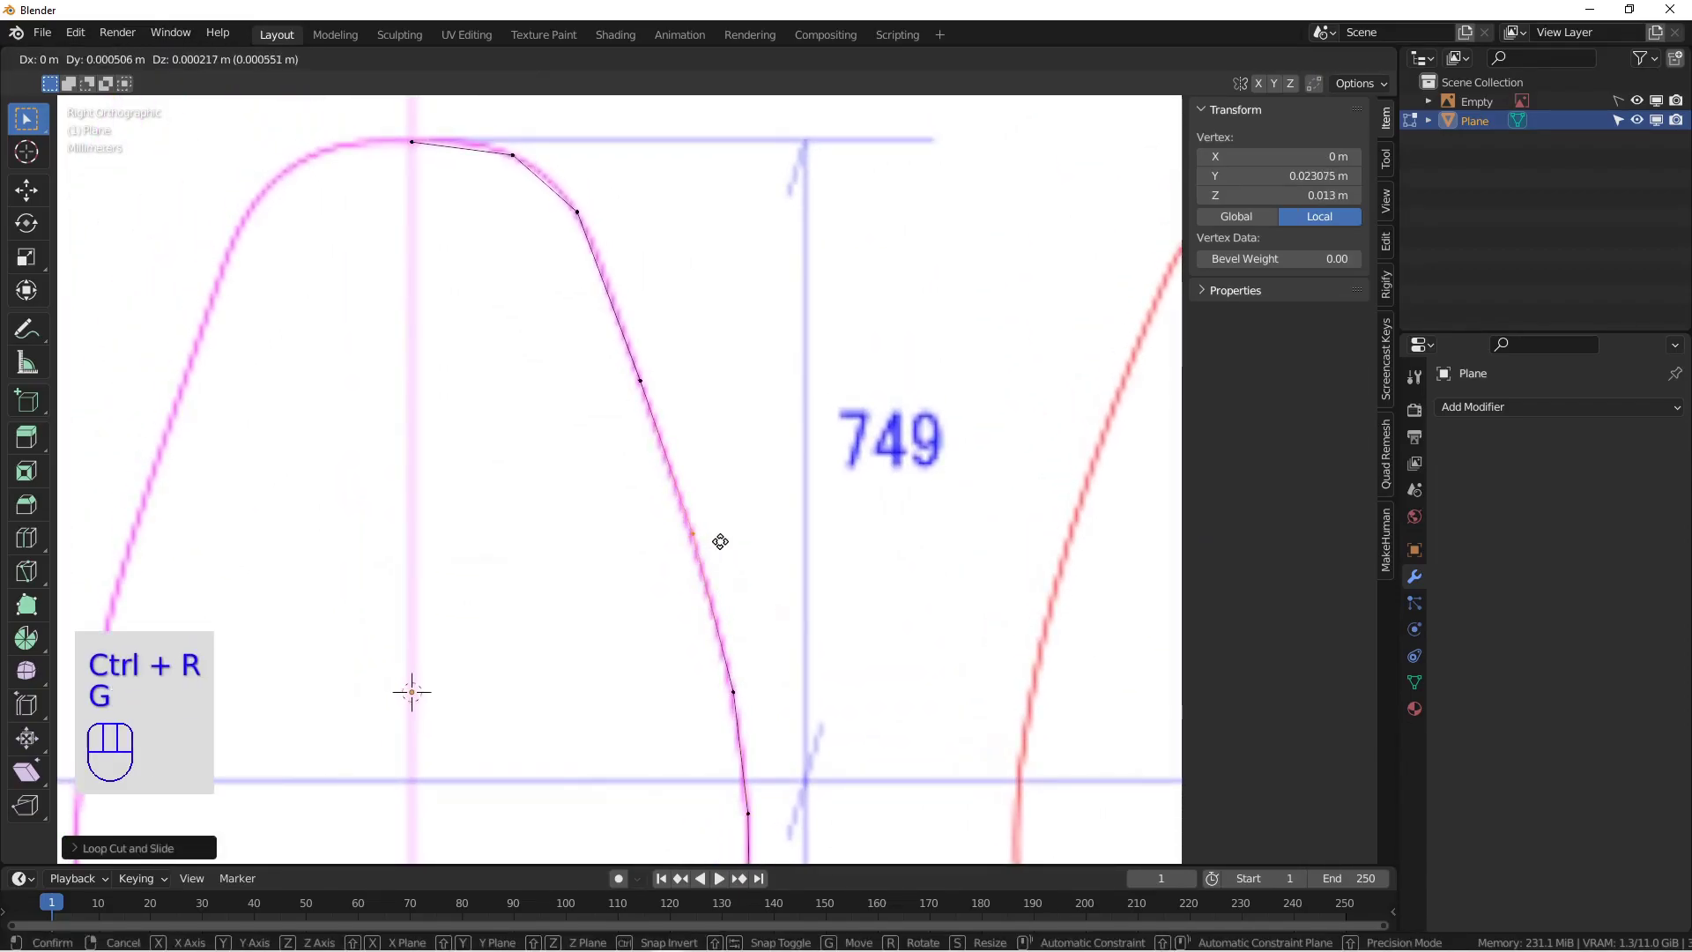
pyautogui.click(719, 541)
# Step: Add a vertex on the edge just below the upper shoulder and fit it to the outline at about Y 0.0164 m, Z 0.0326 m
pyautogui.keyDown('alt'); pyautogui.keyDown('shift'); pyautogui.moveTo(719, 541); pyautogui.dragTo(798, 674, button='middle'); pyautogui.keyUp('shift'); pyautogui.keyUp('alt')
pyautogui.hotkey('ctrl', 'r')
pyautogui.click(744, 431)
pyautogui.rightClick(744, 431)
pyautogui.press('g')
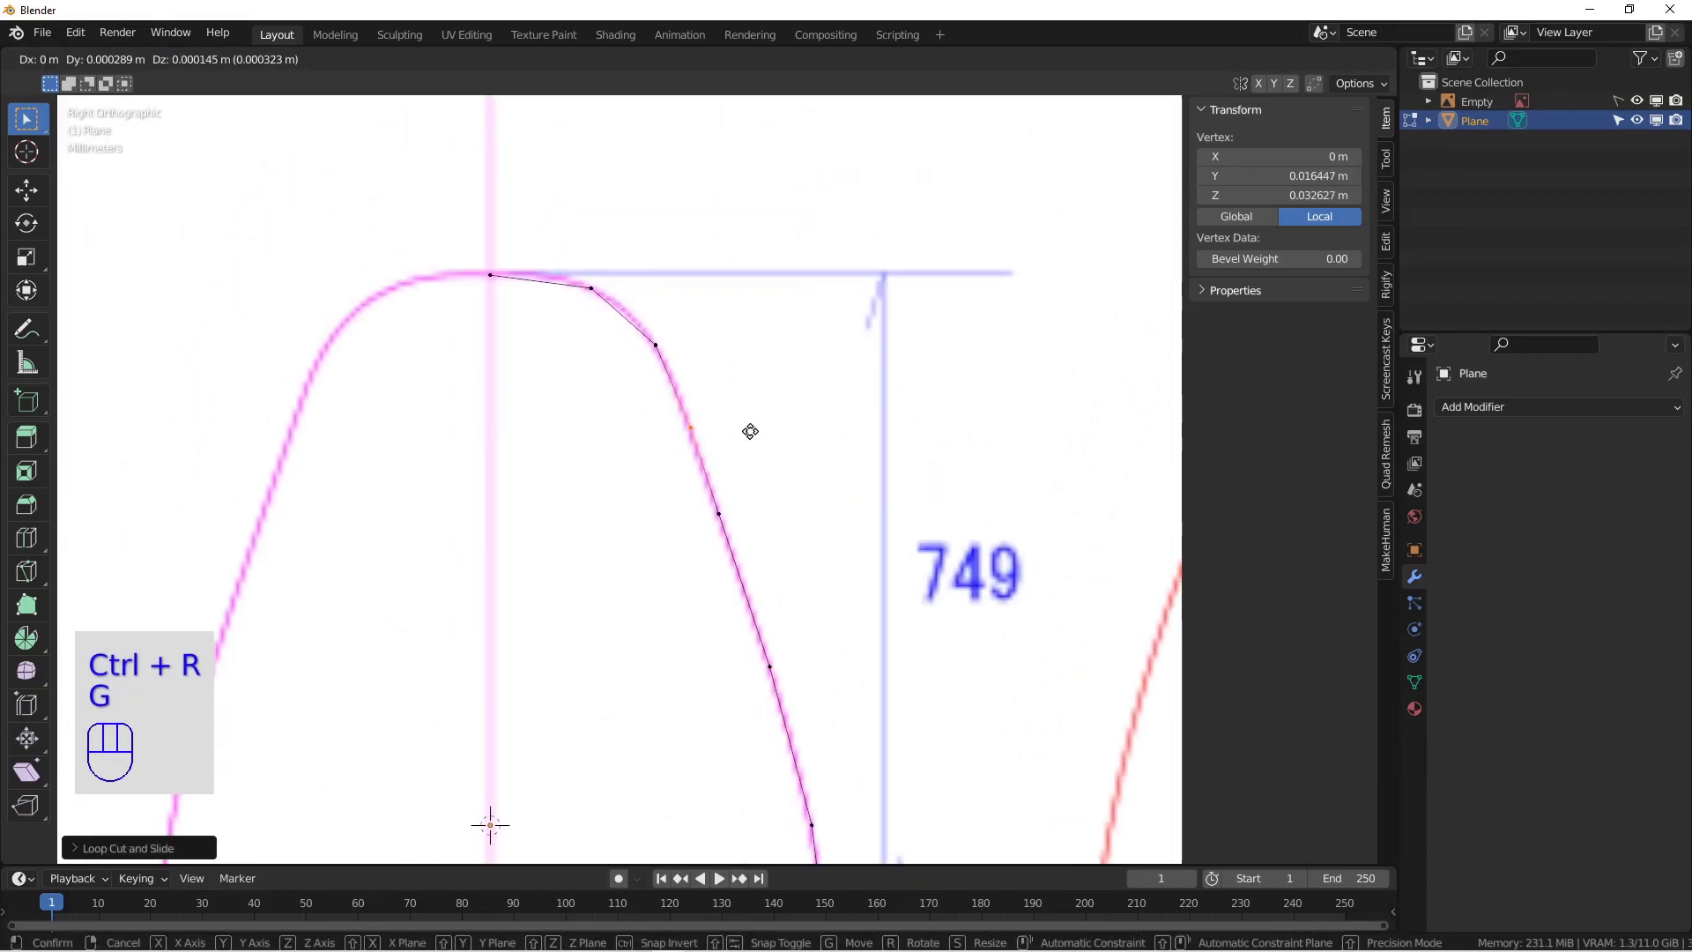
pyautogui.click(748, 431)
# Step: Split the shoulder edge with a vertex and move it onto the rounded curve at about Y 0.0114 m, Z 0.0421 m
pyautogui.keyDown('alt'); pyautogui.keyDown('shift'); pyautogui.moveTo(749, 431); pyautogui.dragTo(710, 442, button='middle'); pyautogui.keyUp('shift'); pyautogui.keyUp('alt')
pyautogui.hotkey('ctrl', 'r')
pyautogui.click(729, 446)
pyautogui.rightClick(729, 446)
pyautogui.press('g')
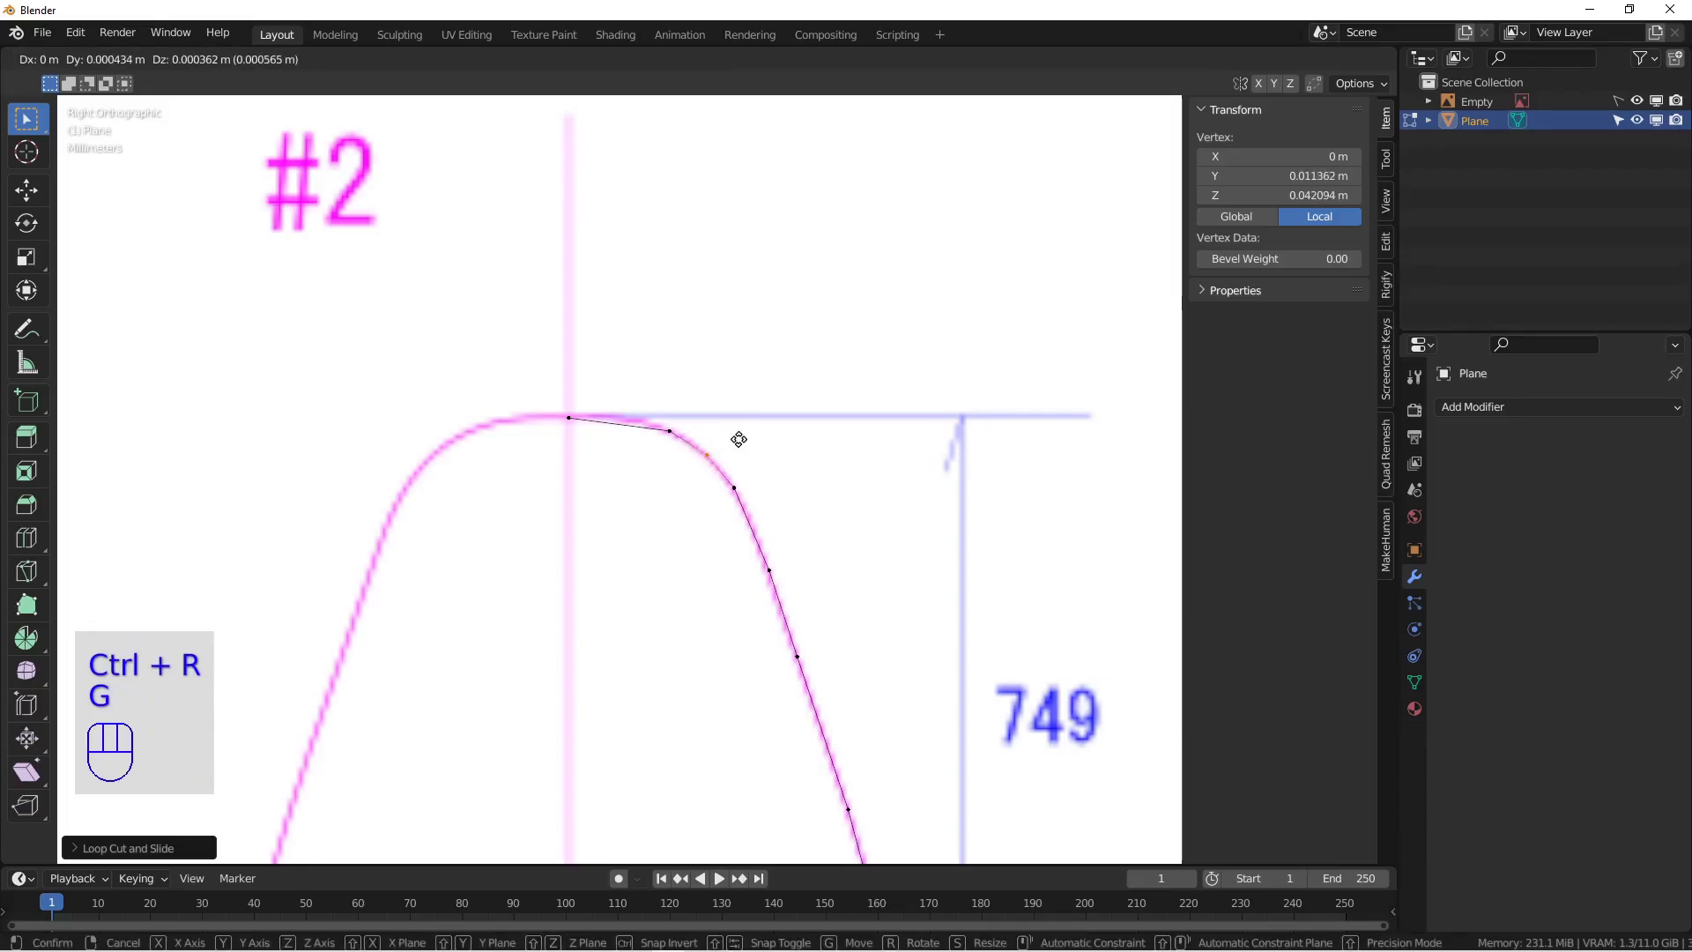
pyautogui.click(740, 438)
# Step: Add a vertex on the edge next to the top centre point and raise it onto the outline at about Y 0.0044 m, Z 0.0452 m
pyautogui.hotkey('ctrl', 'r')
pyautogui.click(649, 393)
pyautogui.rightClick(650, 393)
pyautogui.press('g')
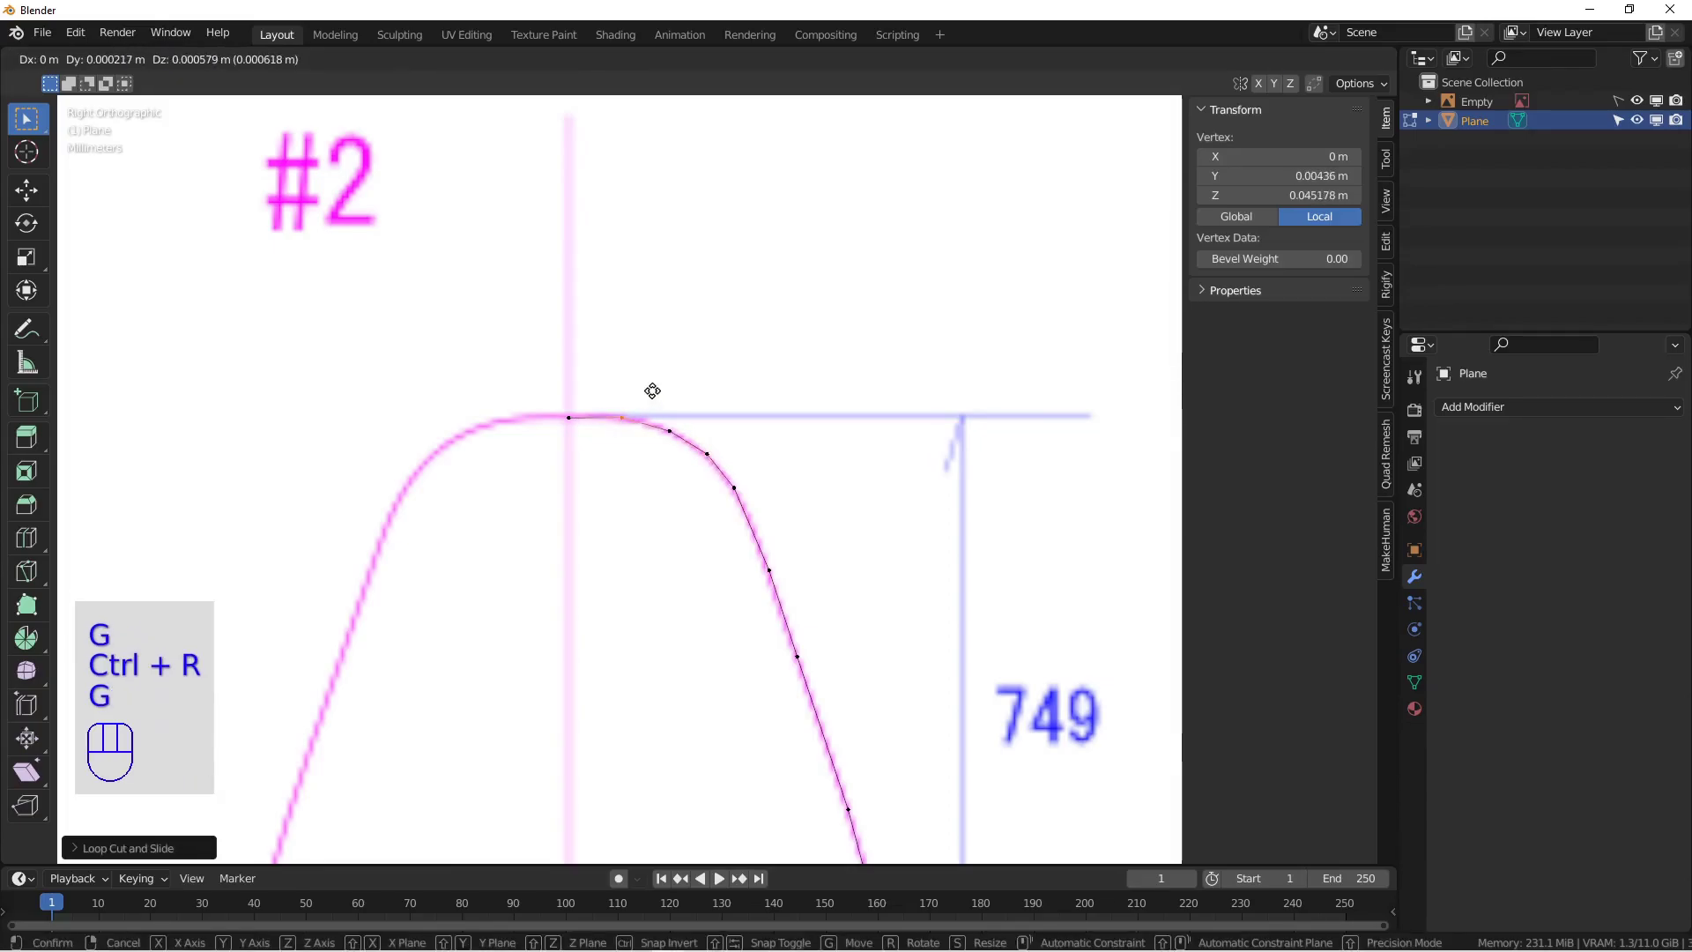
pyautogui.click(653, 392)
# Step: Select all vertices of the traced half outline and add a Mirror modifier to the object
pyautogui.keyDown('alt'); pyautogui.keyDown('shift'); pyautogui.moveTo(653, 393); pyautogui.dragTo(669, 344, button='middle'); pyautogui.keyUp('shift'); pyautogui.keyUp('alt')
pyautogui.scroll(-6, 688, 423)
pyautogui.keyDown('alt'); pyautogui.keyDown('shift'); pyautogui.moveTo(734, 535); pyautogui.dragTo(727, 417, button='middle'); pyautogui.keyUp('shift'); pyautogui.keyUp('alt')
pyautogui.press('a')
pyautogui.scroll(3, 722, 427)
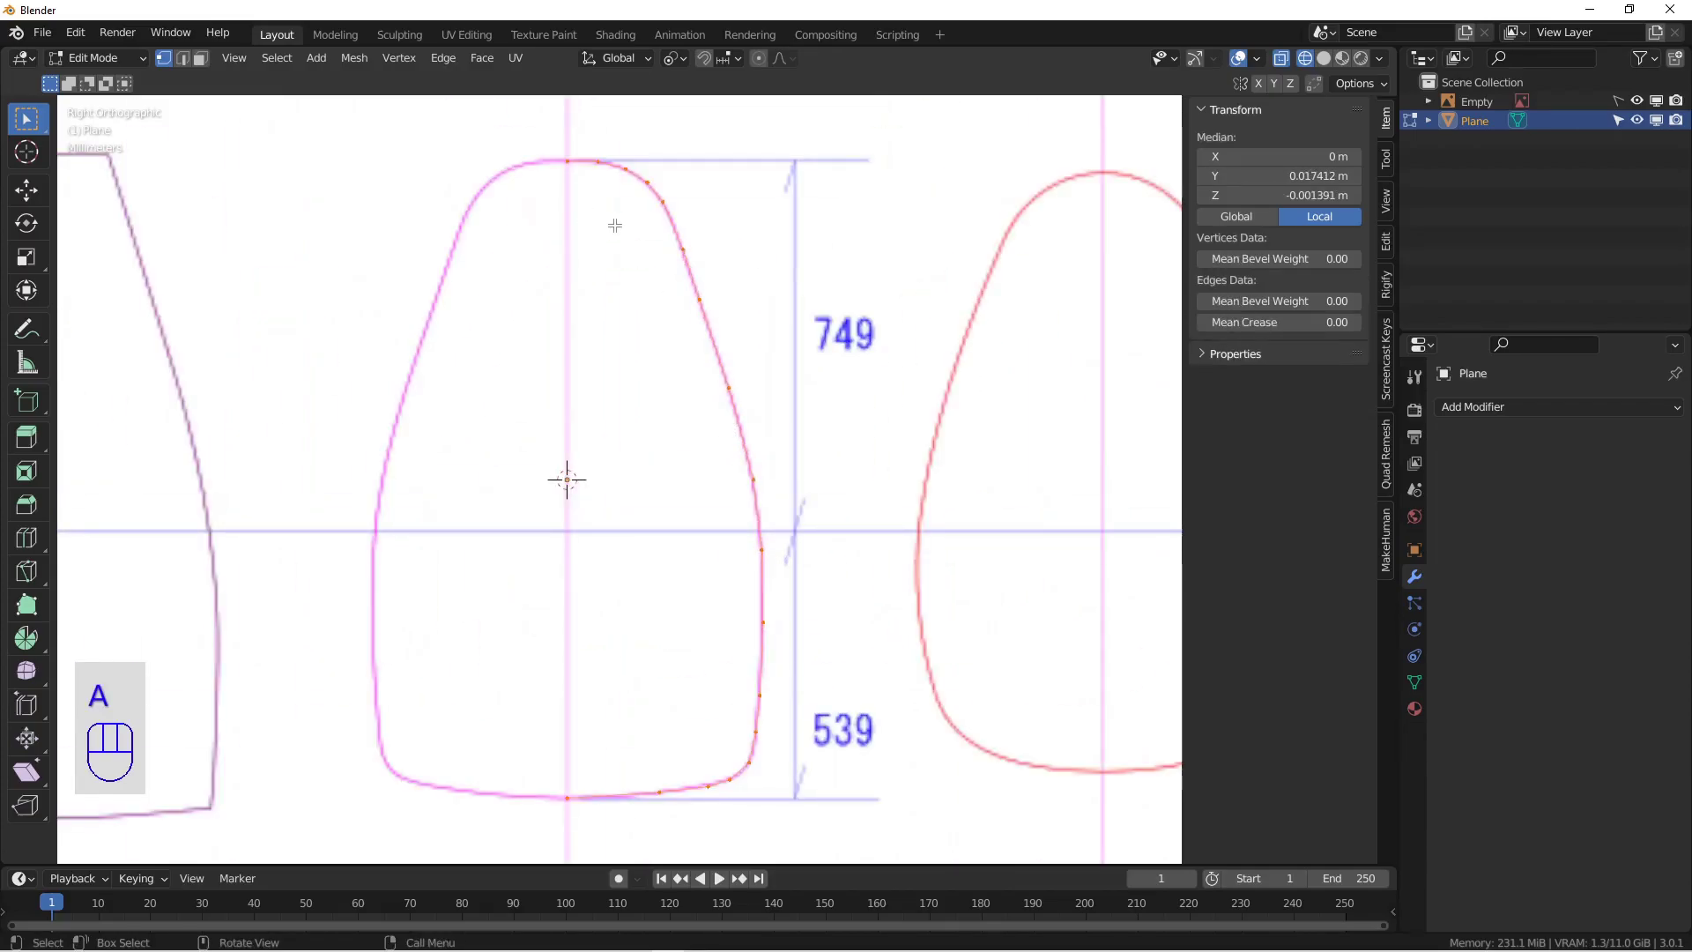
pyautogui.click(1504, 406)
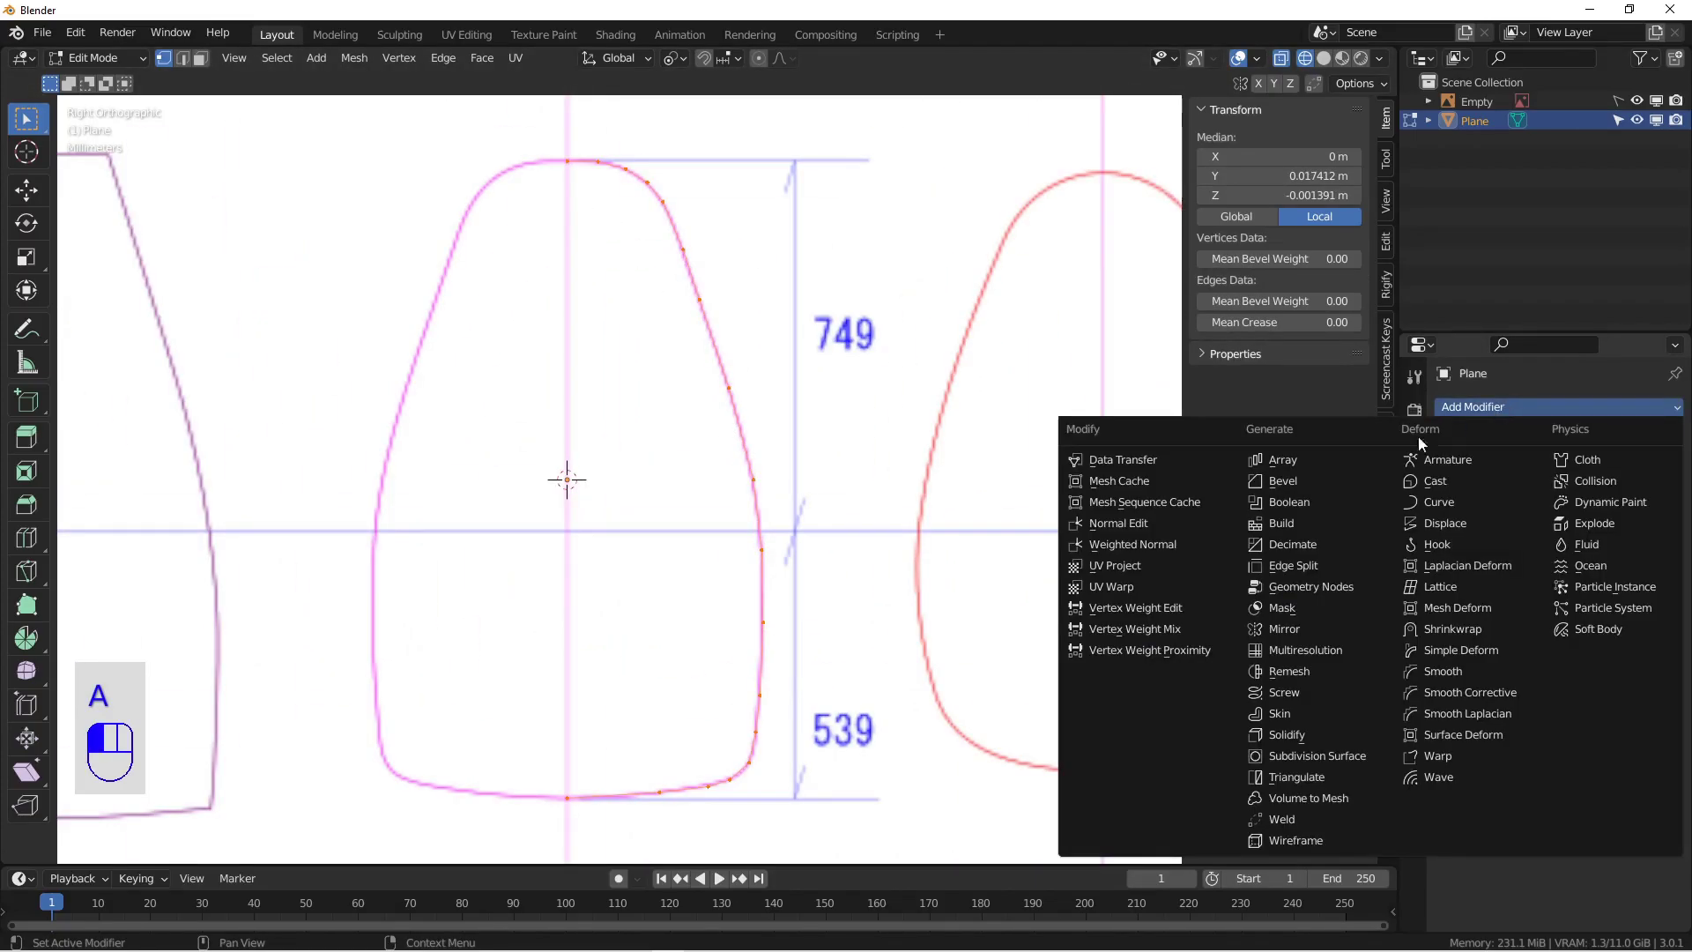
pyautogui.click(1297, 629)
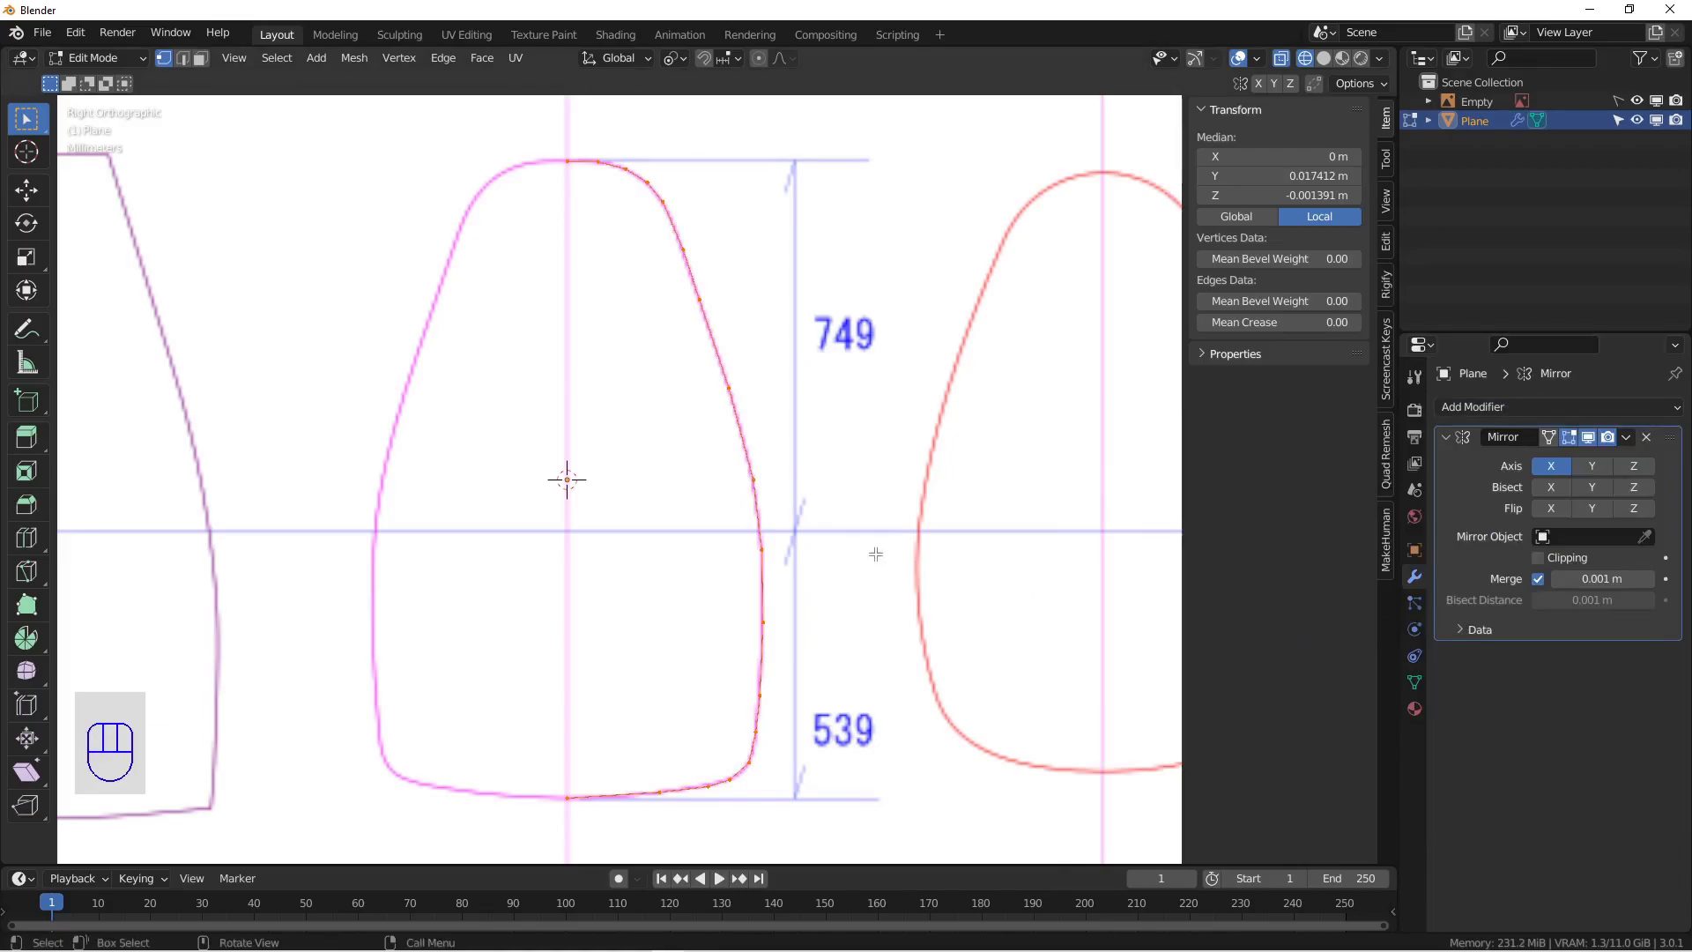
# Step: Return to Object Mode, set the Mirror modifier to the Y axis only, and compare the full outline with section #2 from the right view
pyautogui.scroll(-6, 728, 550)
pyautogui.scroll(-5, 728, 550)
pyautogui.keyDown('alt'); pyautogui.moveTo(728, 550); pyautogui.dragTo(772, 596, button='middle'); pyautogui.keyUp('alt')
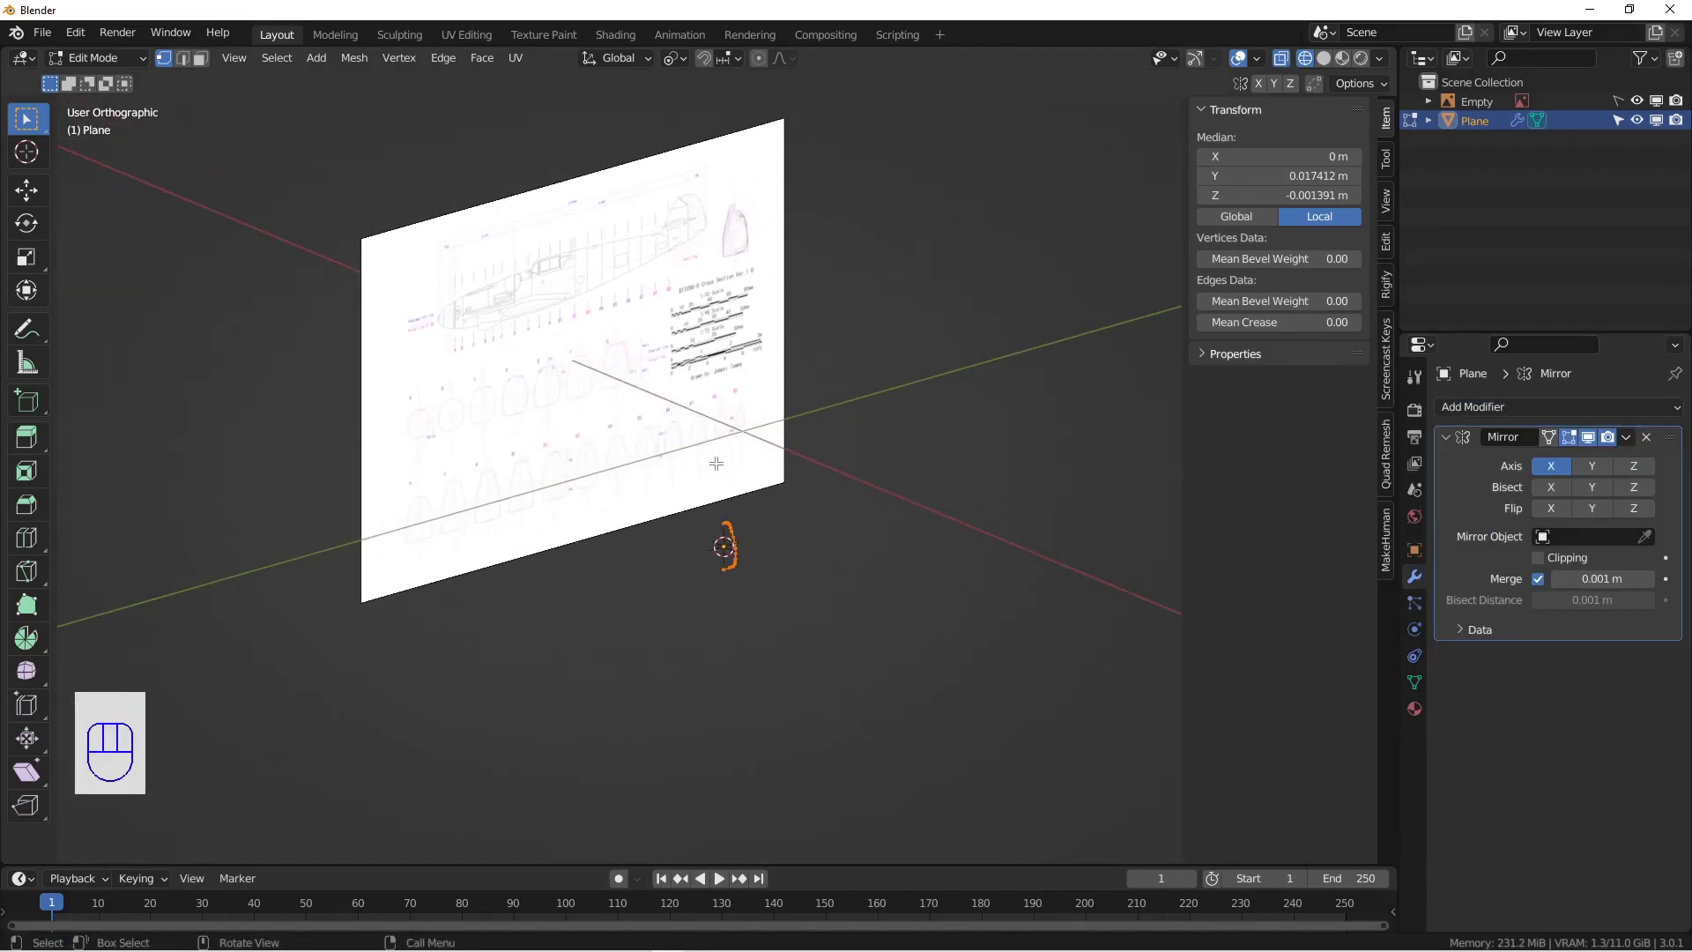
pyautogui.press('Tab')
pyautogui.scroll(3, 717, 493)
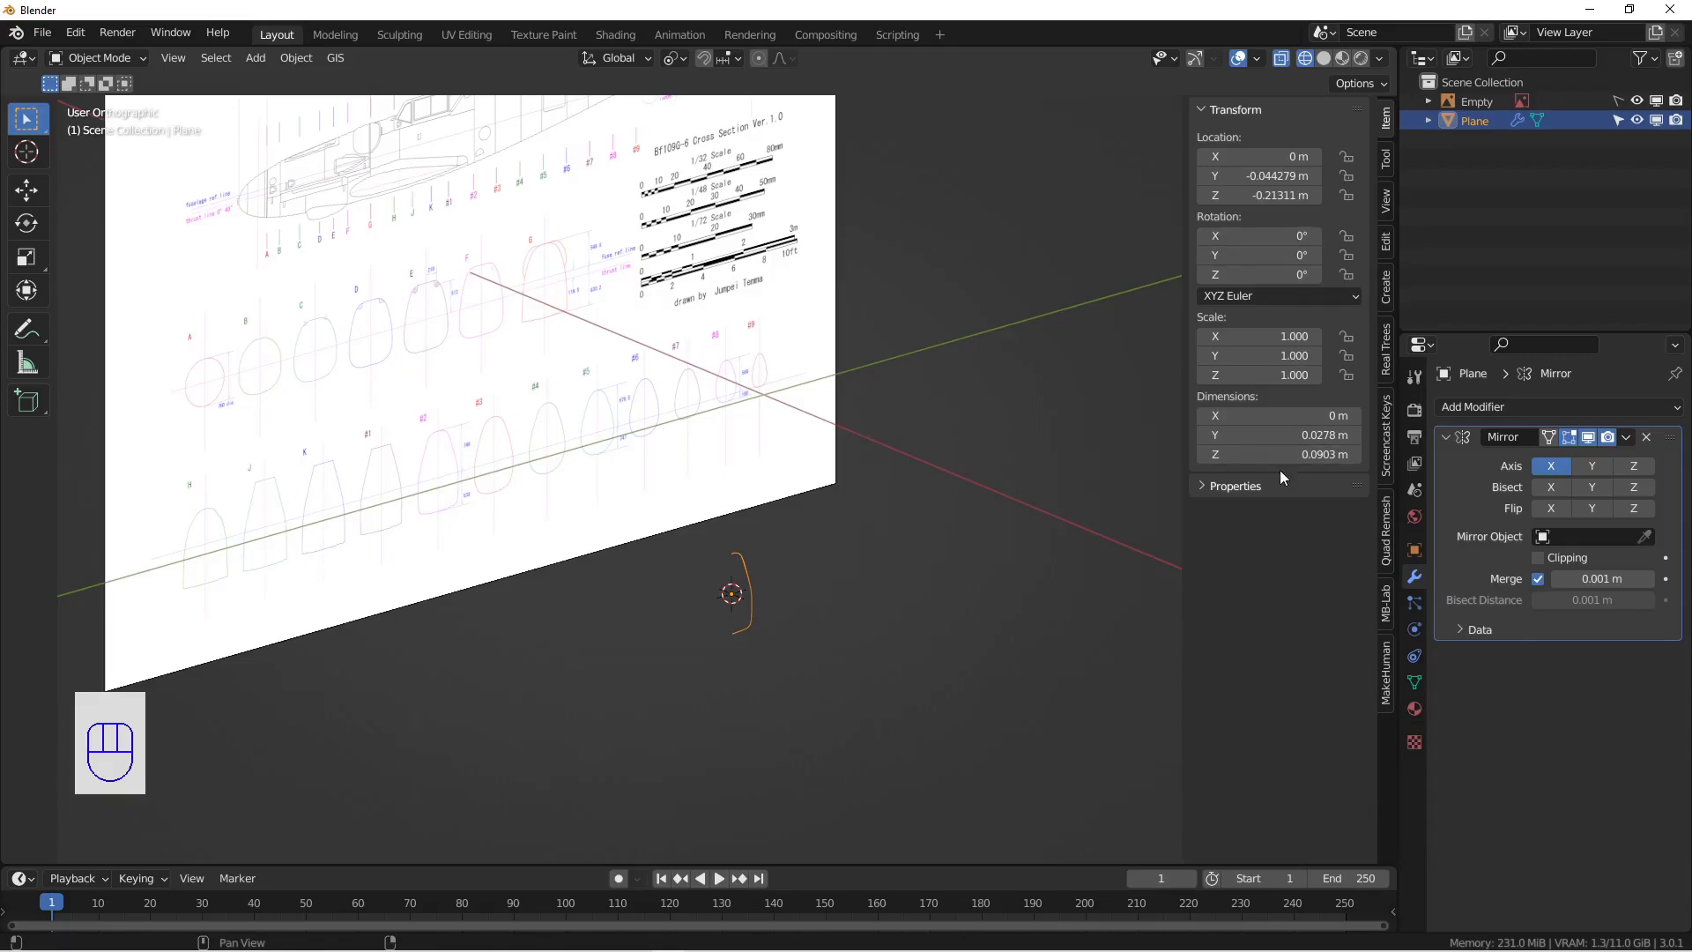
pyautogui.click(1592, 465)
pyautogui.keyDown('alt'); pyautogui.moveTo(815, 636); pyautogui.dragTo(758, 582, button='middle'); pyautogui.keyUp('alt')
pyautogui.scroll(7, 758, 628)
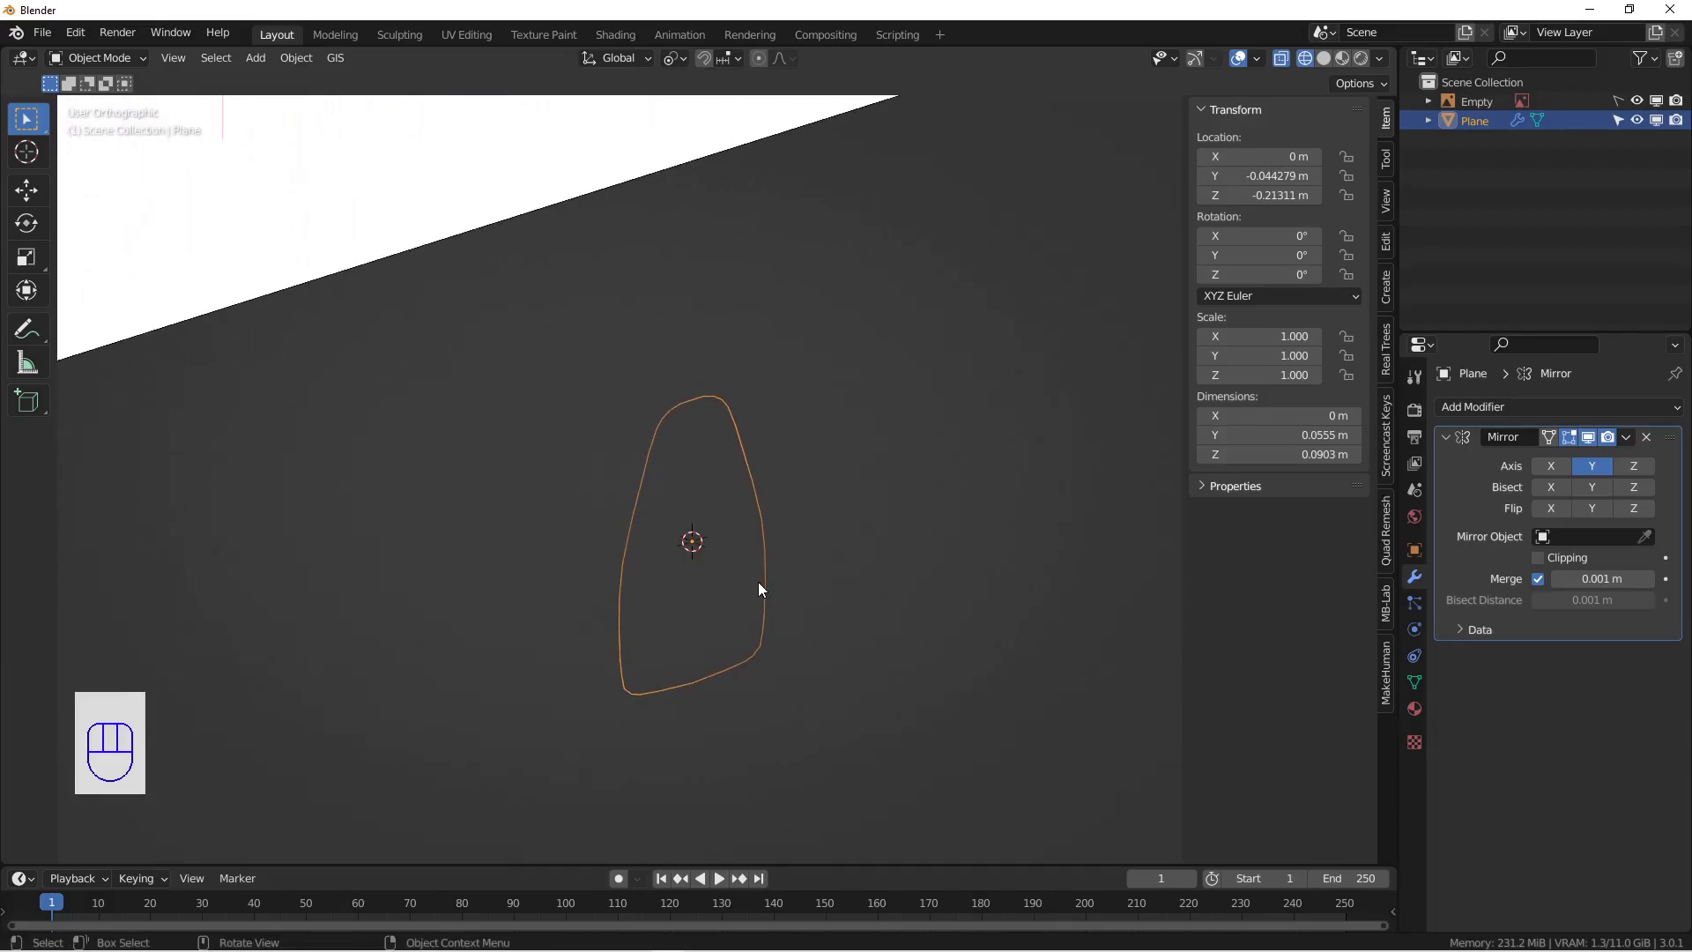
pyautogui.press('KP_3')
pyautogui.scroll(4, 762, 589)
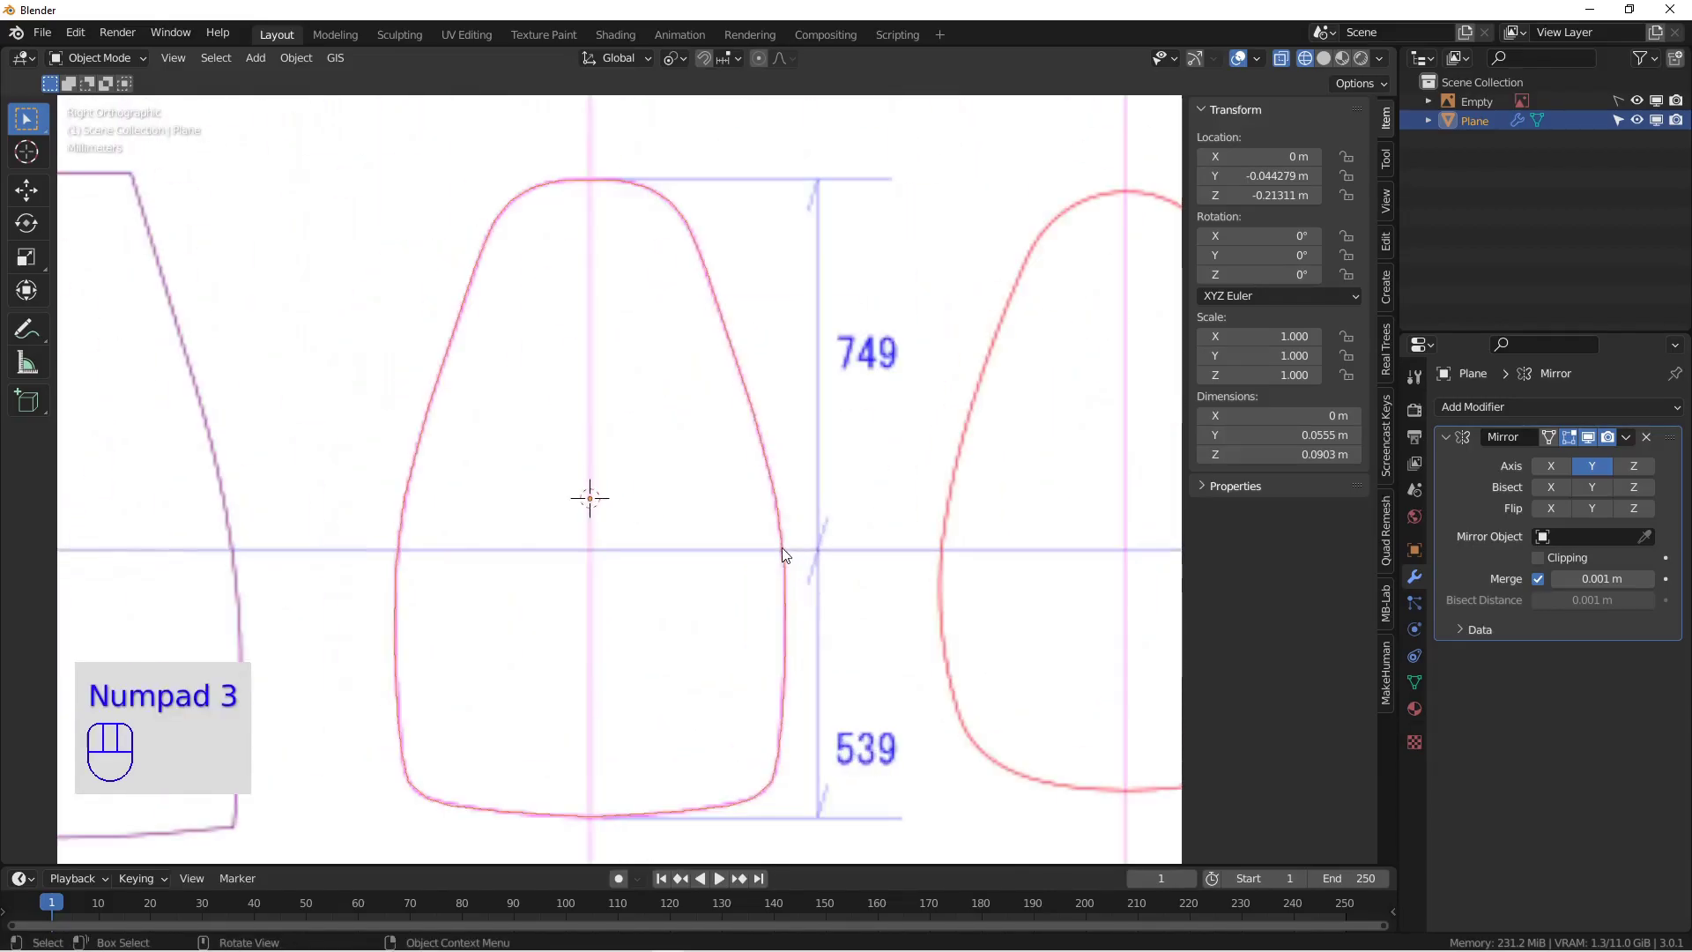
# Step: Add a Subdivision Surface modifier to the mirrored outline and set both the viewport and render levels to 3
pyautogui.click(1496, 409)
pyautogui.click(1340, 755)
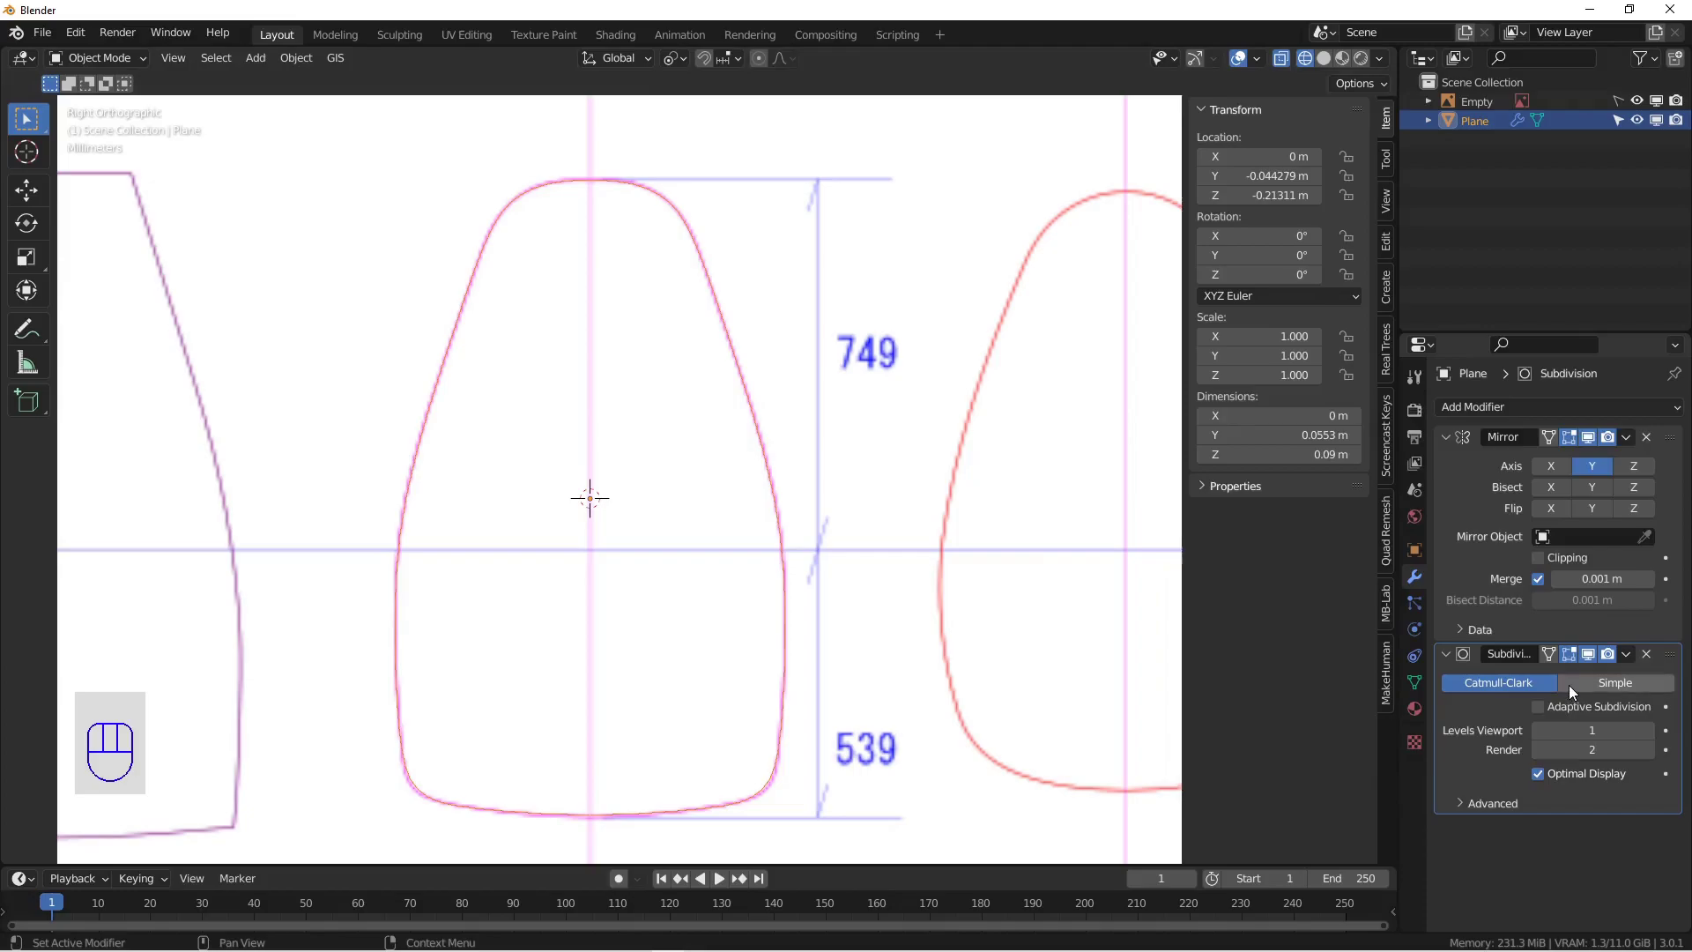
pyautogui.moveTo(1583, 729); pyautogui.dragTo(1569, 744)
pyautogui.press('Return')
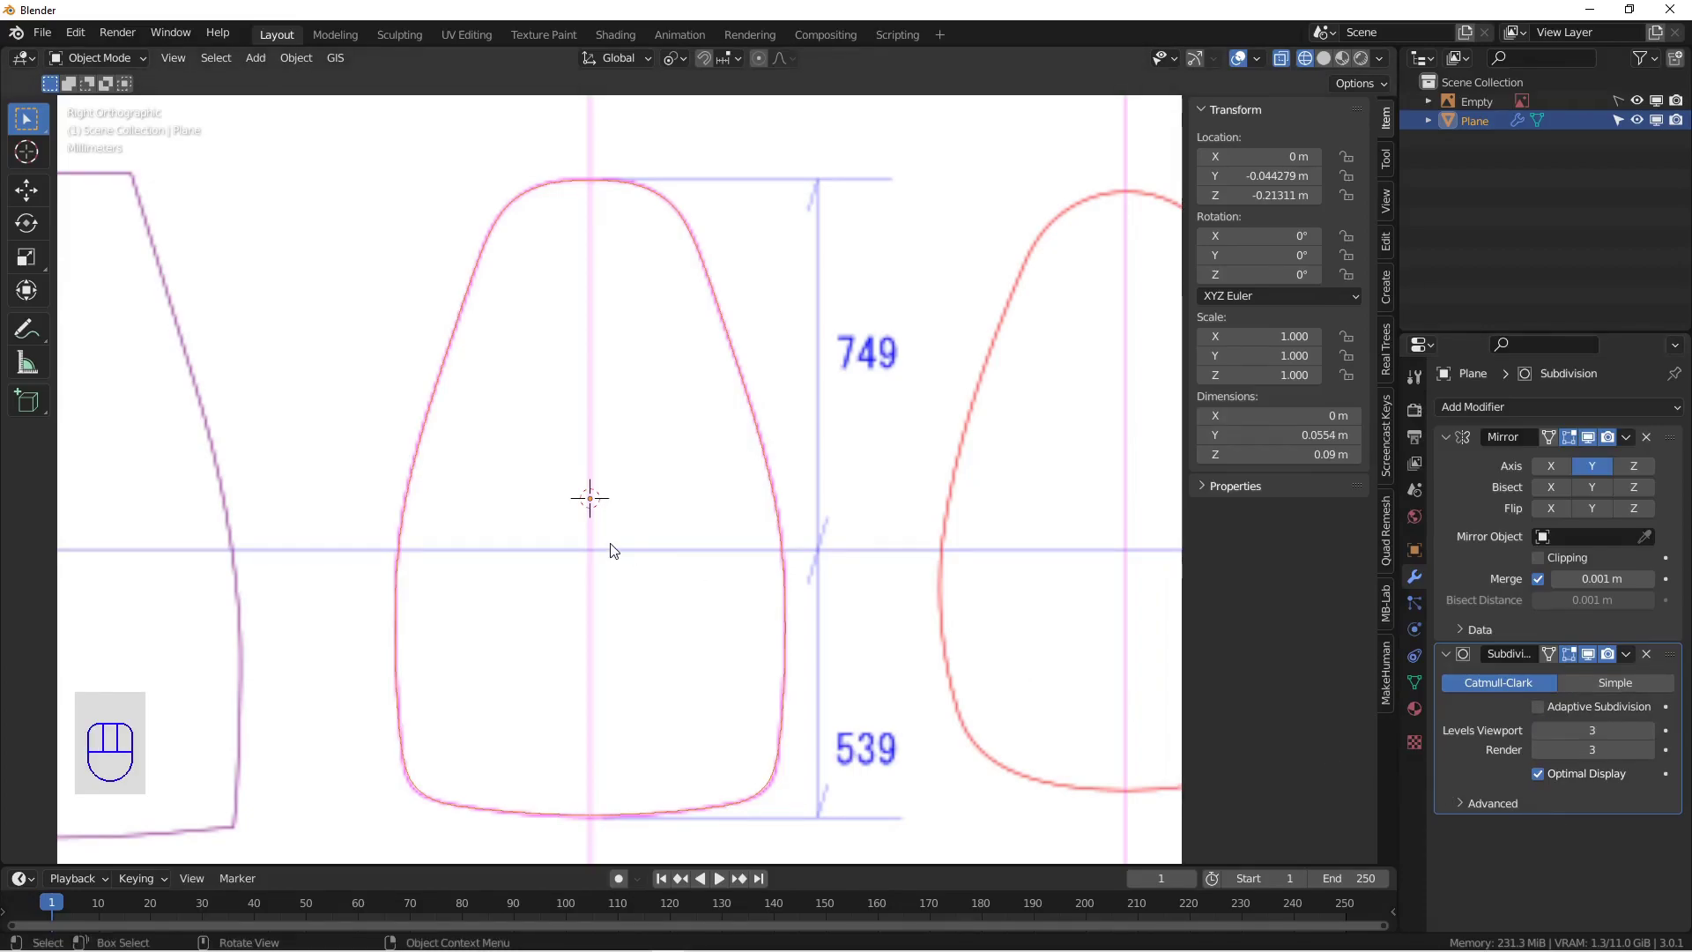
# Step: Enter Edit Mode in the right view, collapse the Mirror and Subdivision settings, and enable On Cage display for both modifiers
pyautogui.scroll(-3, 612, 547)
pyautogui.keyDown('alt'); pyautogui.moveTo(605, 528); pyautogui.dragTo(653, 555, button='middle'); pyautogui.keyUp('alt')
pyautogui.press('KP_3')
pyautogui.press('Tab')
pyautogui.scroll(3, 519, 415)
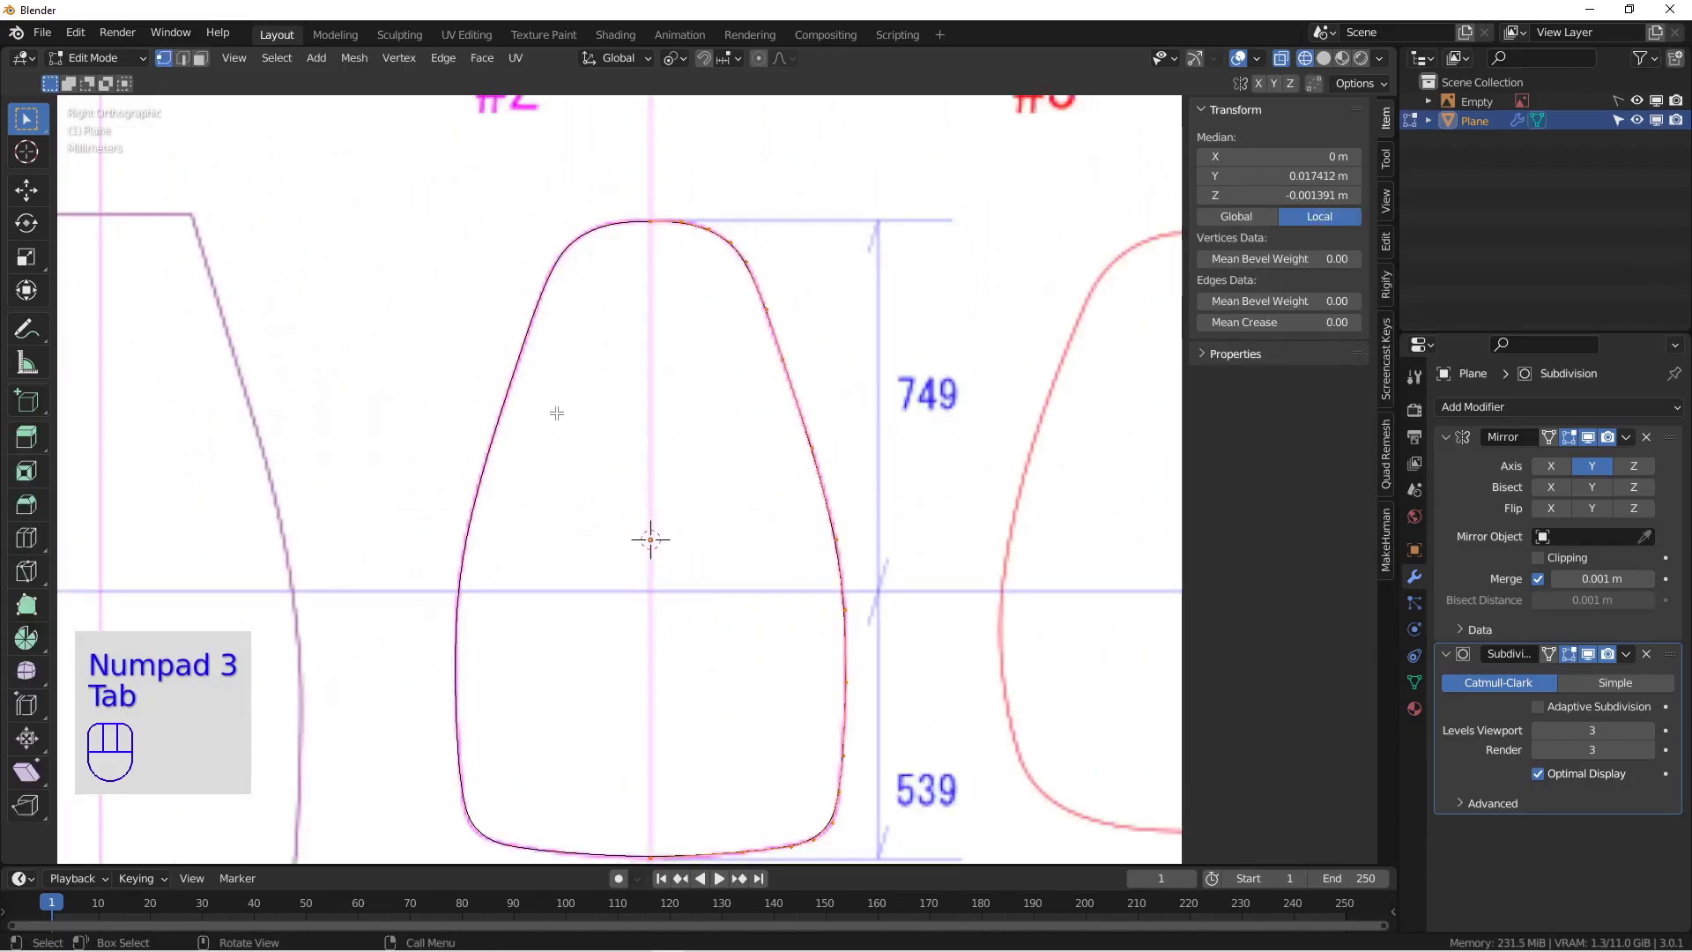
pyautogui.click(1459, 438)
pyautogui.click(1453, 462)
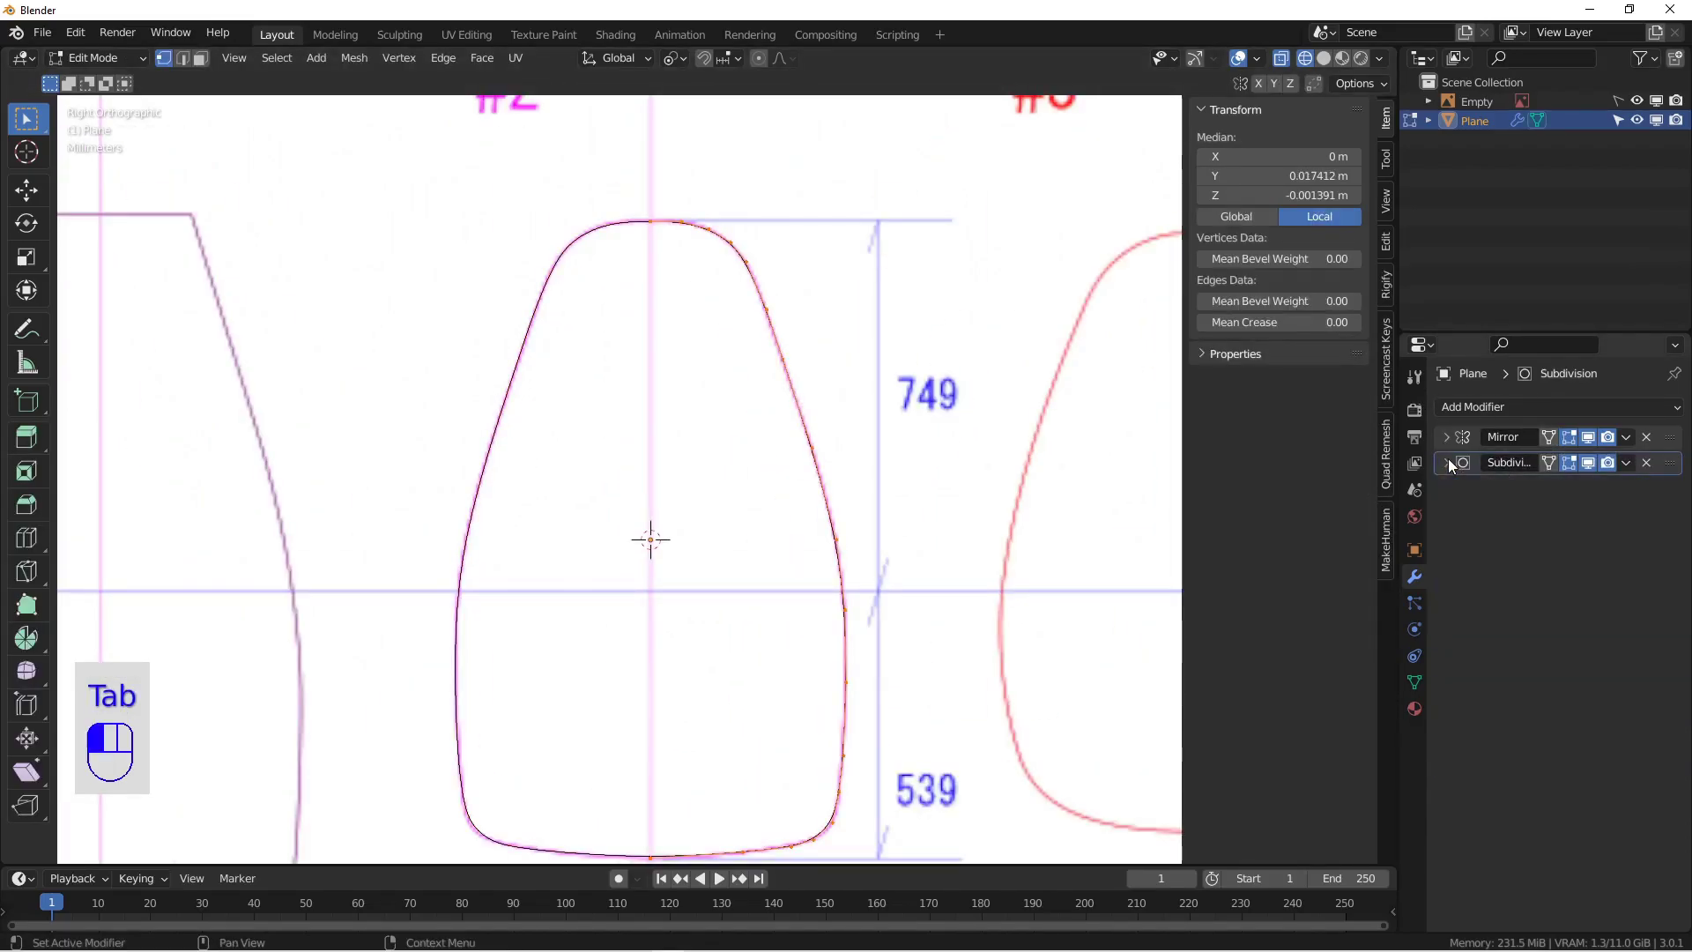
pyautogui.click(561, 278)
# Step: Select the vertex next to the top centre point and raise it to about Z 0.0452 m
pyautogui.scroll(5, 572, 284)
pyautogui.keyDown('alt'); pyautogui.keyDown('shift'); pyautogui.moveTo(732, 223); pyautogui.dragTo(687, 325, button='middle'); pyautogui.keyUp('shift'); pyautogui.keyUp('alt')
pyautogui.scroll(-1, 782, 251)
pyautogui.click(778, 249)
pyautogui.keyDown('alt'); pyautogui.keyDown('shift'); pyautogui.moveTo(782, 248); pyautogui.dragTo(679, 415, button='middle'); pyautogui.keyUp('shift'); pyautogui.keyUp('alt')
pyautogui.scroll(4, 757, 438)
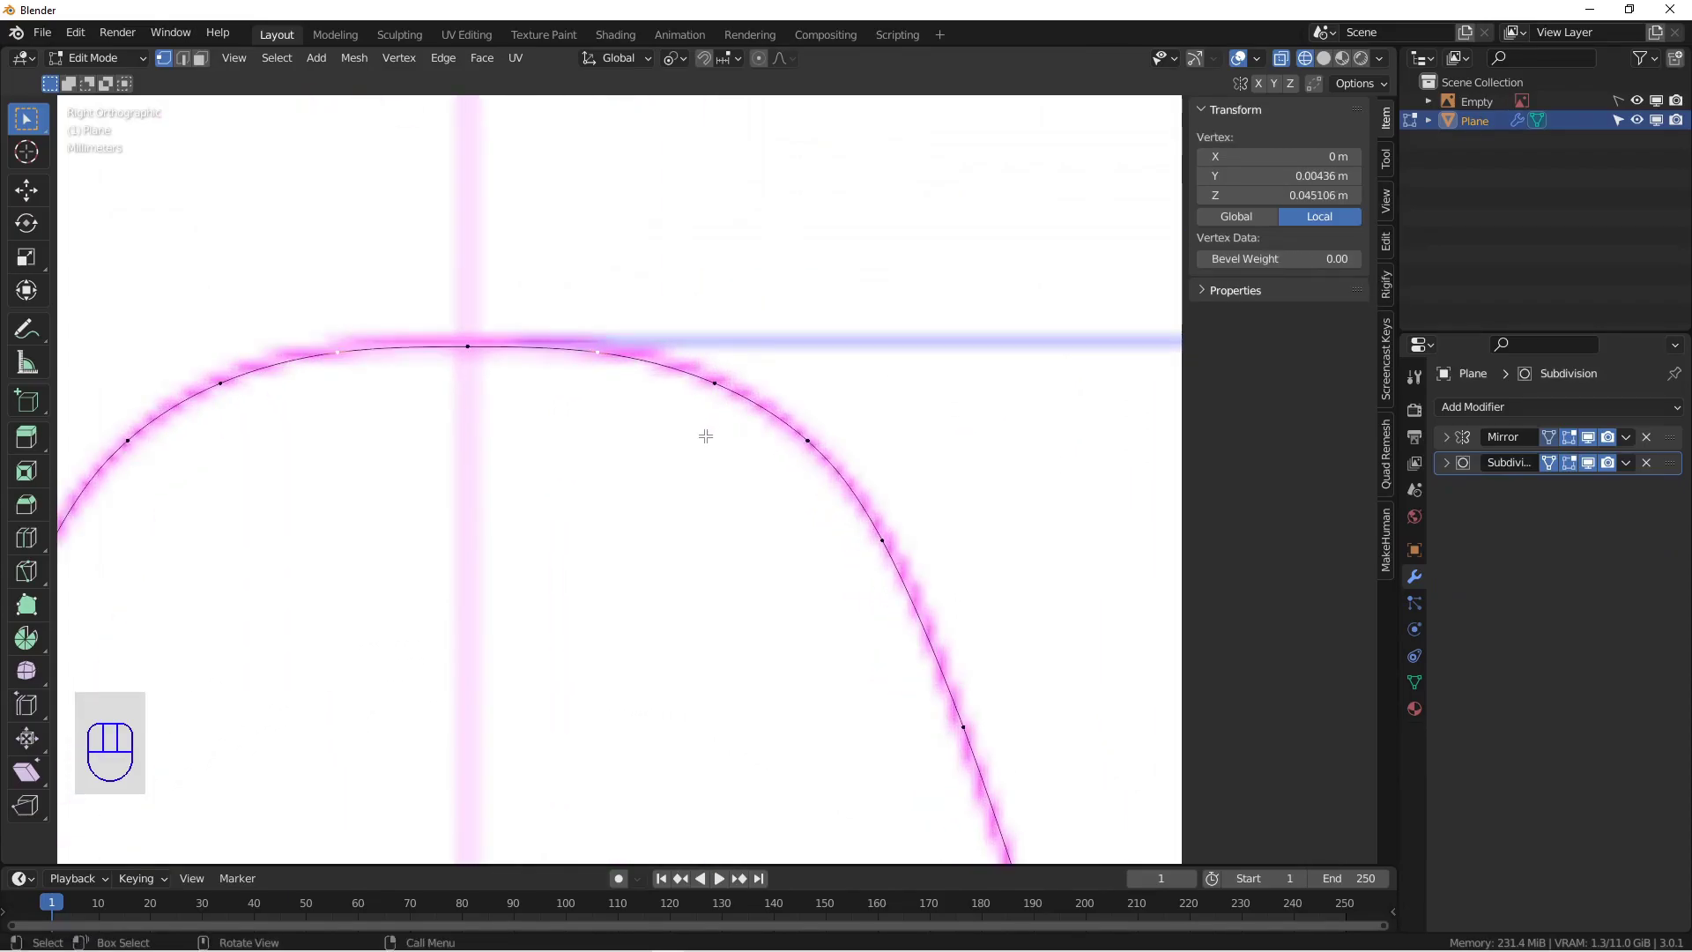
pyautogui.press('g')
pyautogui.click(595, 397)
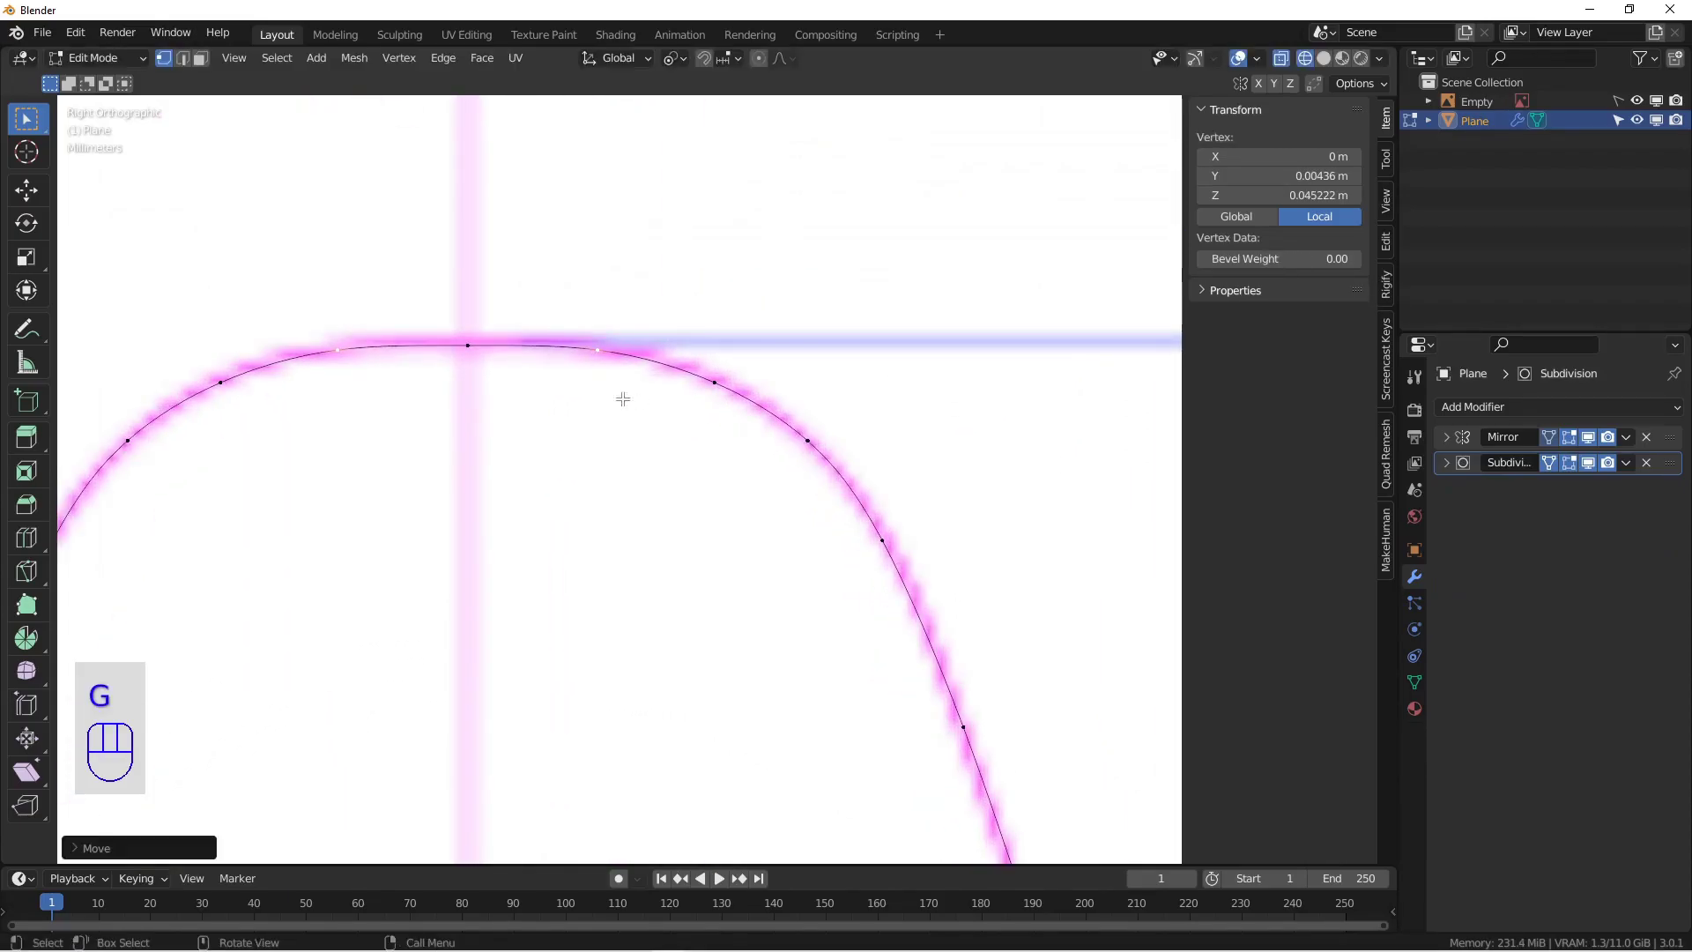
# Step: Move the side vertex level with the object origin outward onto the outline at about Y 0.0266 m
pyautogui.scroll(-4, 936, 626)
pyautogui.keyDown('alt'); pyautogui.keyDown('shift'); pyautogui.moveTo(936, 627); pyautogui.dragTo(684, 105, button='middle'); pyautogui.keyUp('shift'); pyautogui.keyUp('alt')
pyautogui.keyDown('alt'); pyautogui.keyDown('shift'); pyautogui.moveTo(864, 624); pyautogui.dragTo(846, 450, button='middle'); pyautogui.keyUp('shift'); pyautogui.keyUp('alt')
pyautogui.click(831, 448)
pyautogui.press('g')
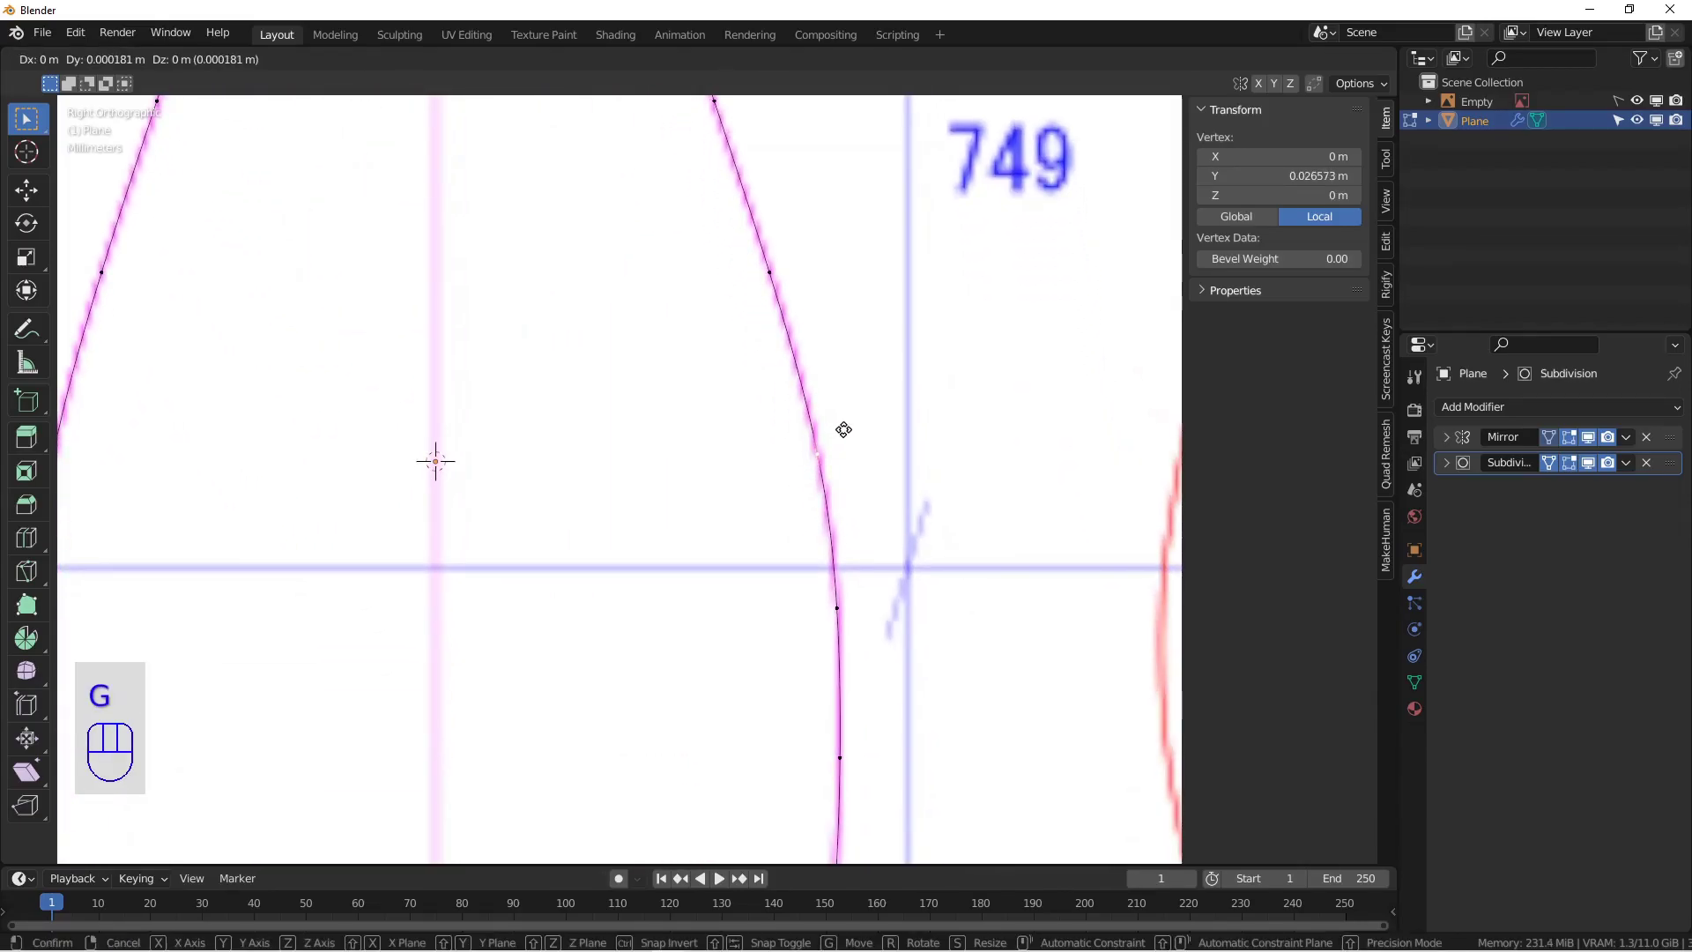
pyautogui.click(843, 429)
# Step: Nudge the lower side and bottom-edge vertices onto the section #2 outline
pyautogui.keyDown('alt'); pyautogui.keyDown('shift'); pyautogui.moveTo(861, 602); pyautogui.dragTo(855, 200, button='middle'); pyautogui.keyUp('shift'); pyautogui.keyUp('alt')
pyautogui.keyDown('alt'); pyautogui.keyDown('shift'); pyautogui.moveTo(828, 618); pyautogui.dragTo(833, 477, button='middle'); pyautogui.keyUp('shift'); pyautogui.keyUp('alt')
pyautogui.scroll(1, 834, 477)
pyautogui.press('g')
pyautogui.click(785, 533)
pyautogui.press('g')
pyautogui.click(568, 562)
# Step: Move the bottom centre vertex down along Z to about -0.0454 m
pyautogui.keyDown('alt'); pyautogui.keyDown('shift'); pyautogui.moveTo(568, 563); pyautogui.dragTo(710, 546, button='middle'); pyautogui.keyUp('shift'); pyautogui.keyUp('alt')
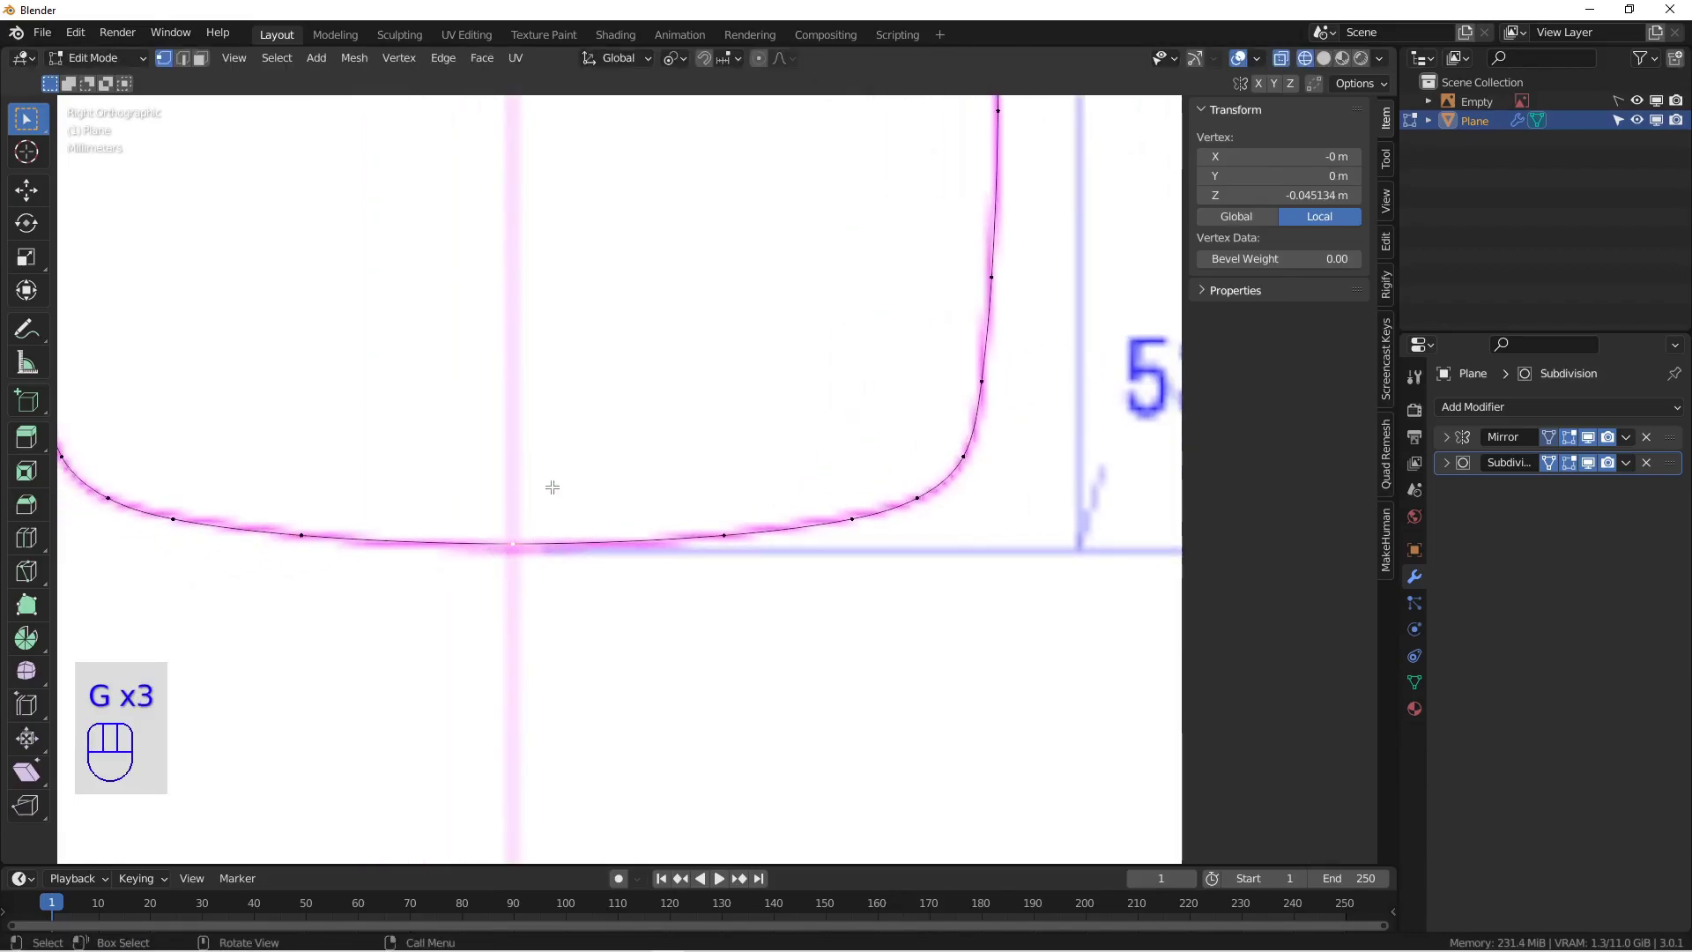
pyautogui.press('g')
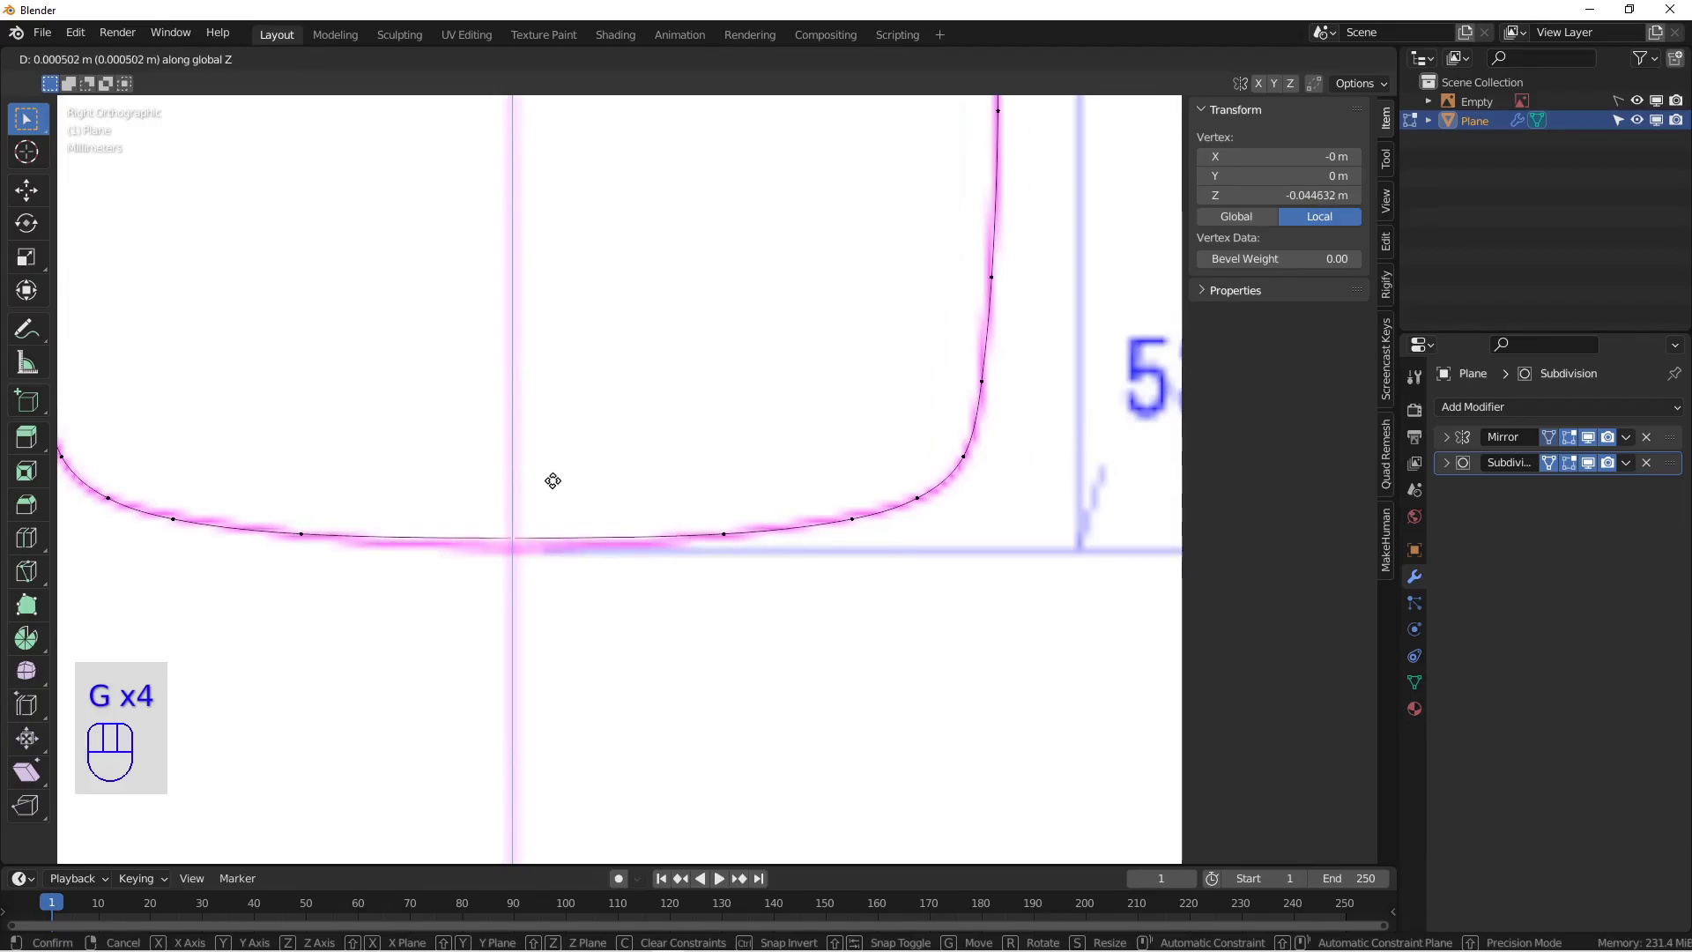
pyautogui.click(552, 485)
# Step: Move the vertex on the inner side of the rounded bottom corner to about Y 0.0231 m, Z -0.0425 m
pyautogui.scroll(-3, 554, 486)
pyautogui.scroll(4, 681, 477)
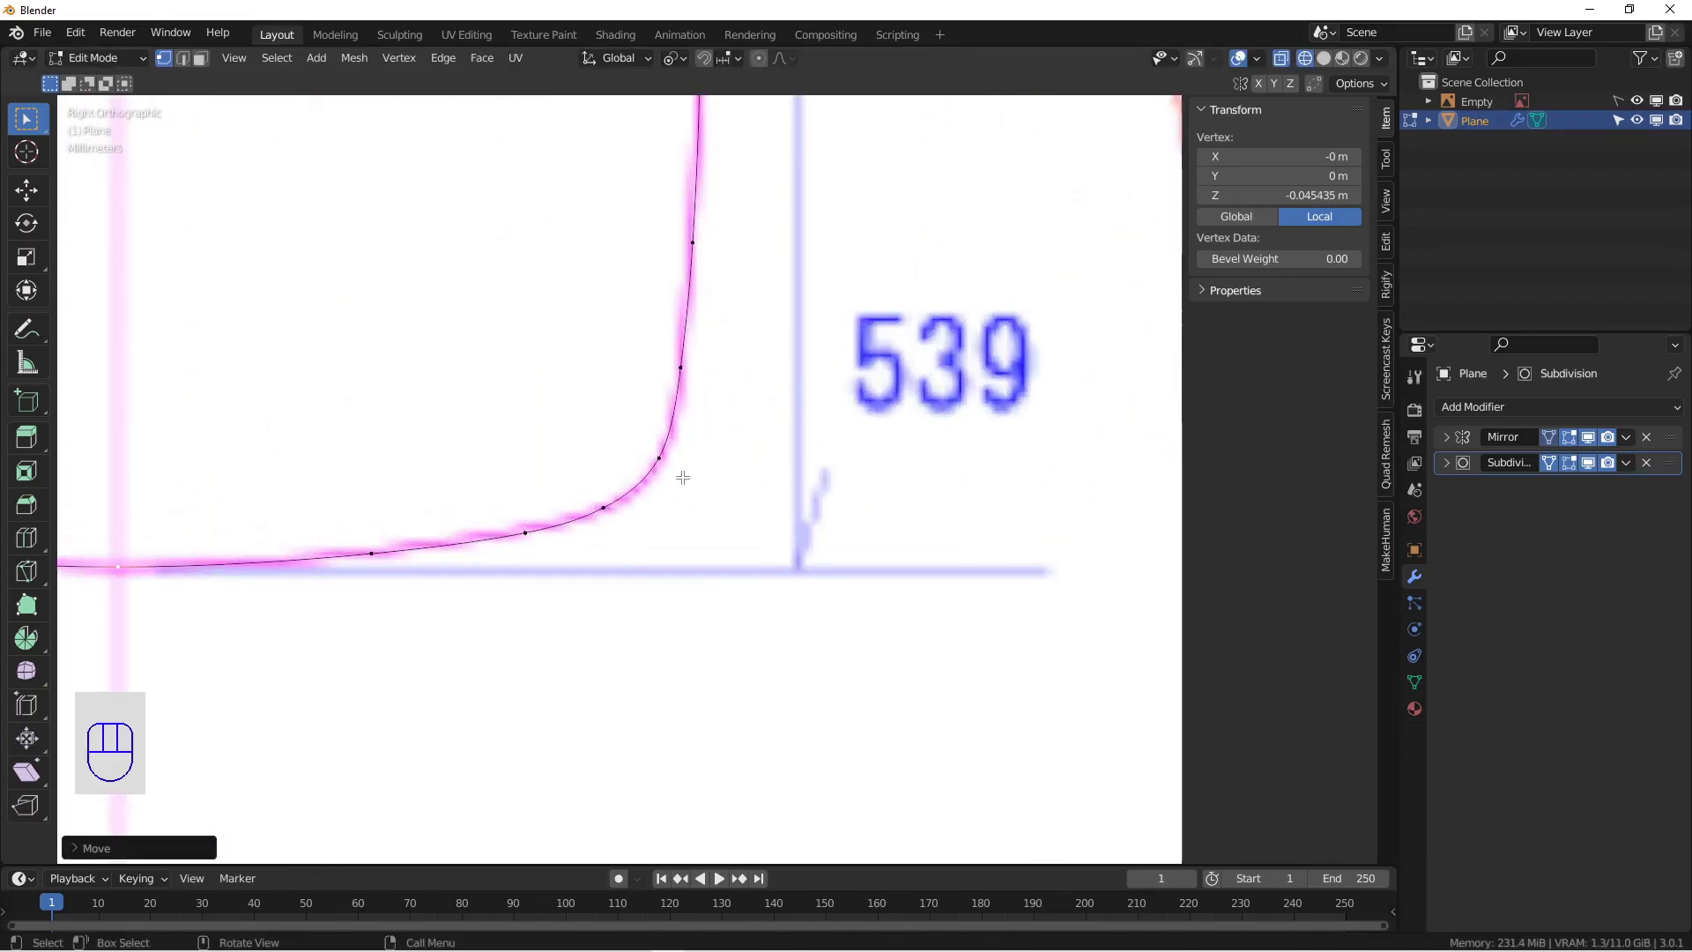
pyautogui.press('g')
pyautogui.click(642, 494)
pyautogui.scroll(-2, 721, 405)
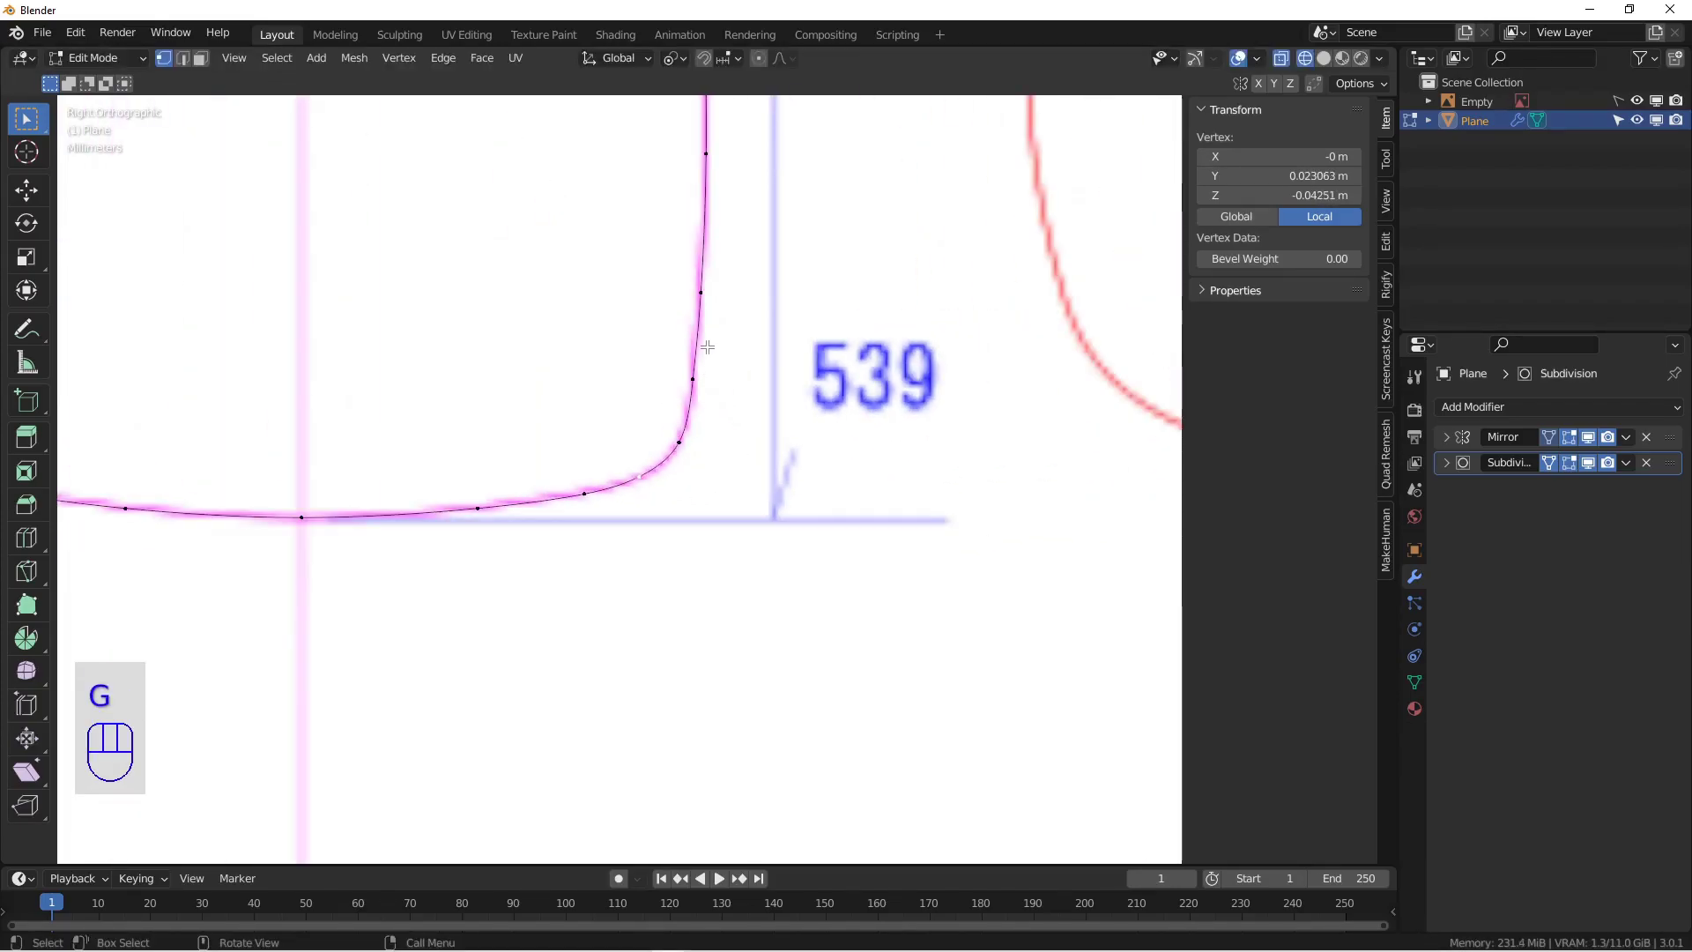
# Step: Move the side vertex above the rounded bottom corner onto the outline at about Y 0.0274 m, Z -0.0306 m
pyautogui.click(714, 293)
pyautogui.press('g')
pyautogui.click(725, 295)
pyautogui.scroll(-1, 725, 297)
pyautogui.press('g')
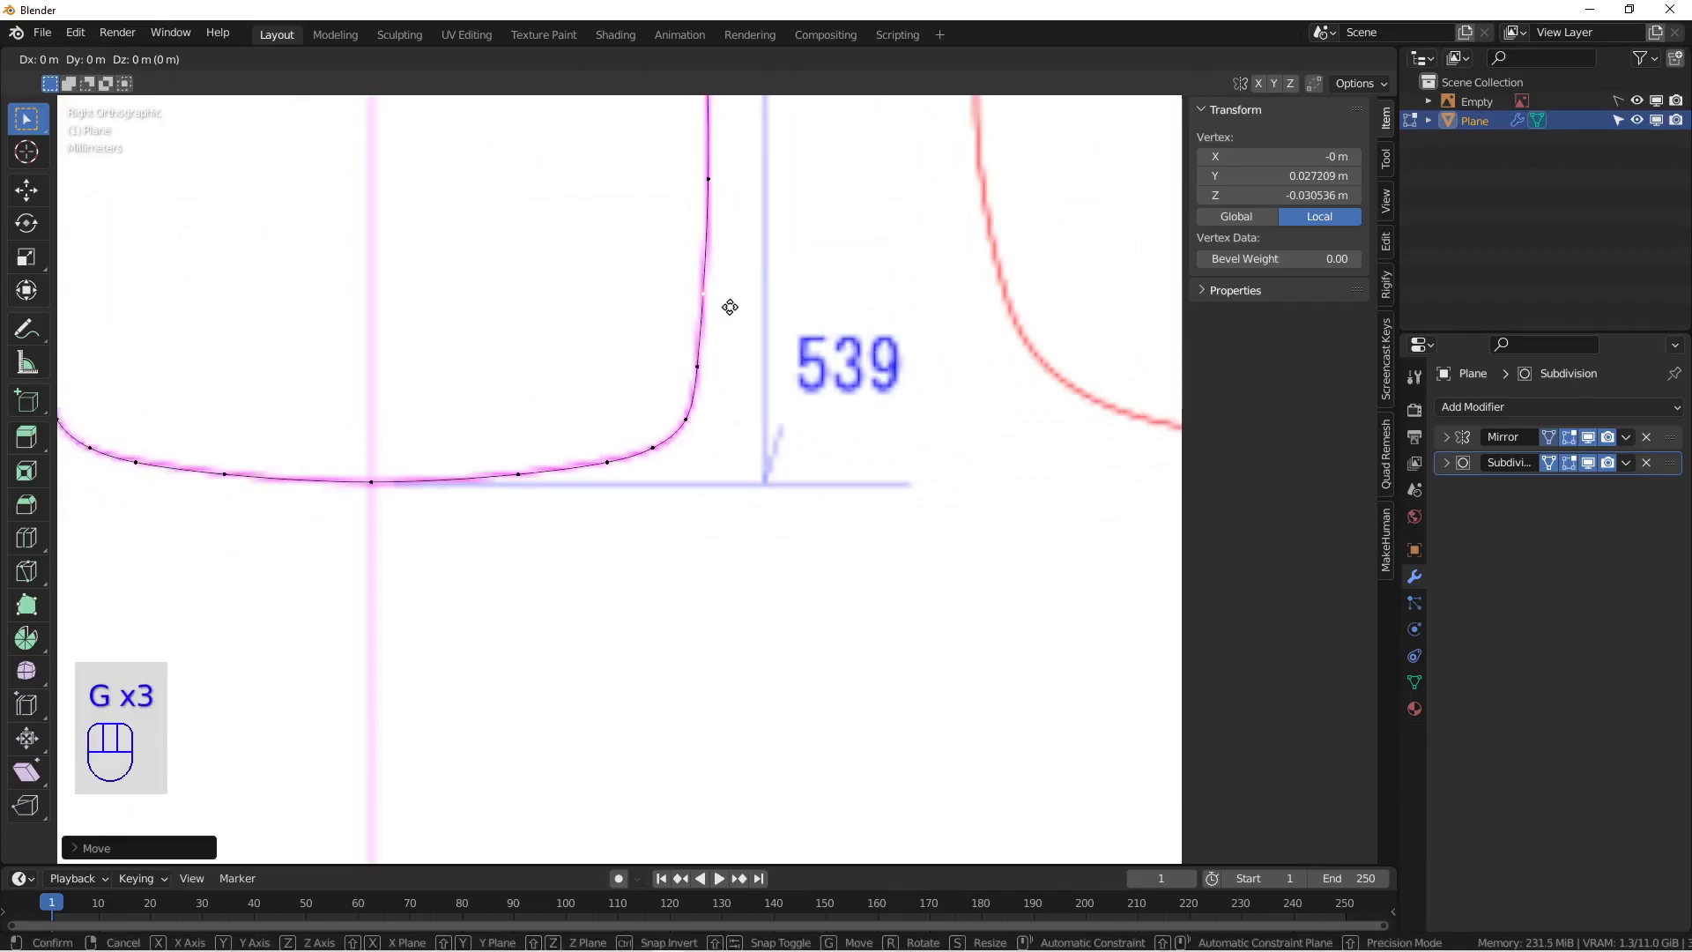
pyautogui.click(732, 307)
# Step: Return to Object Mode and inspect the full section outline from an angle and from the right view
pyautogui.scroll(-6, 729, 308)
pyautogui.keyDown('alt'); pyautogui.keyDown('shift'); pyautogui.moveTo(701, 179); pyautogui.dragTo(787, 451); pyautogui.keyUp('shift'); pyautogui.keyUp('alt')
pyautogui.scroll(2, 759, 491)
pyautogui.press('Tab')
pyautogui.scroll(-3, 786, 451)
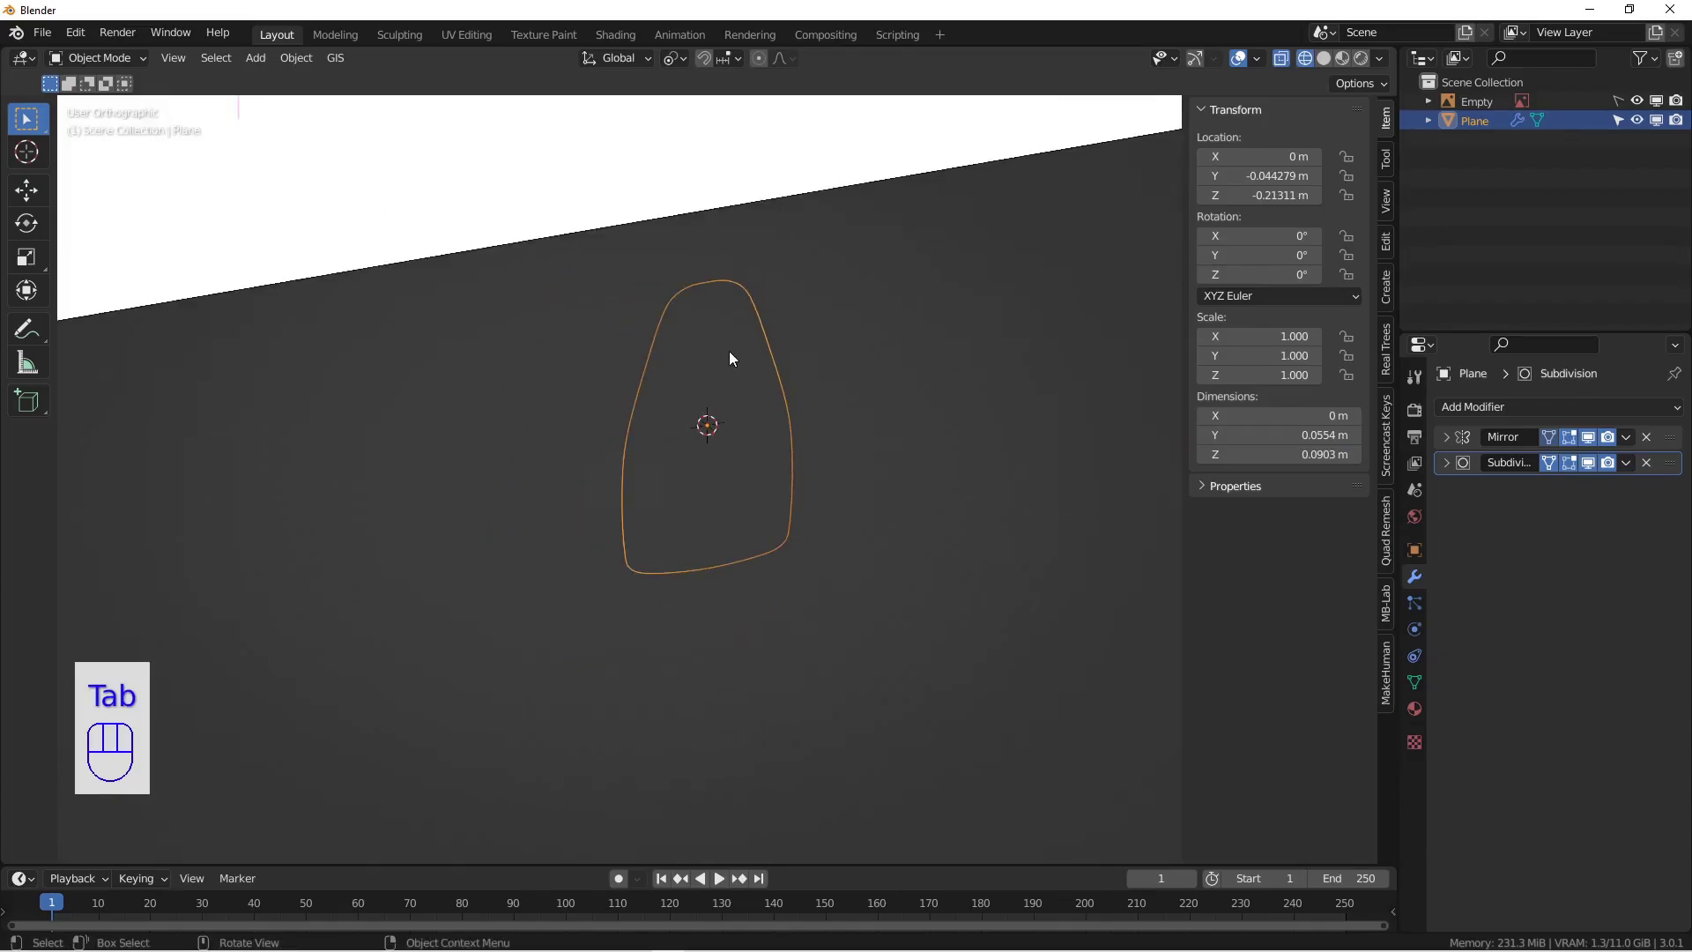
pyautogui.press('KP_3')
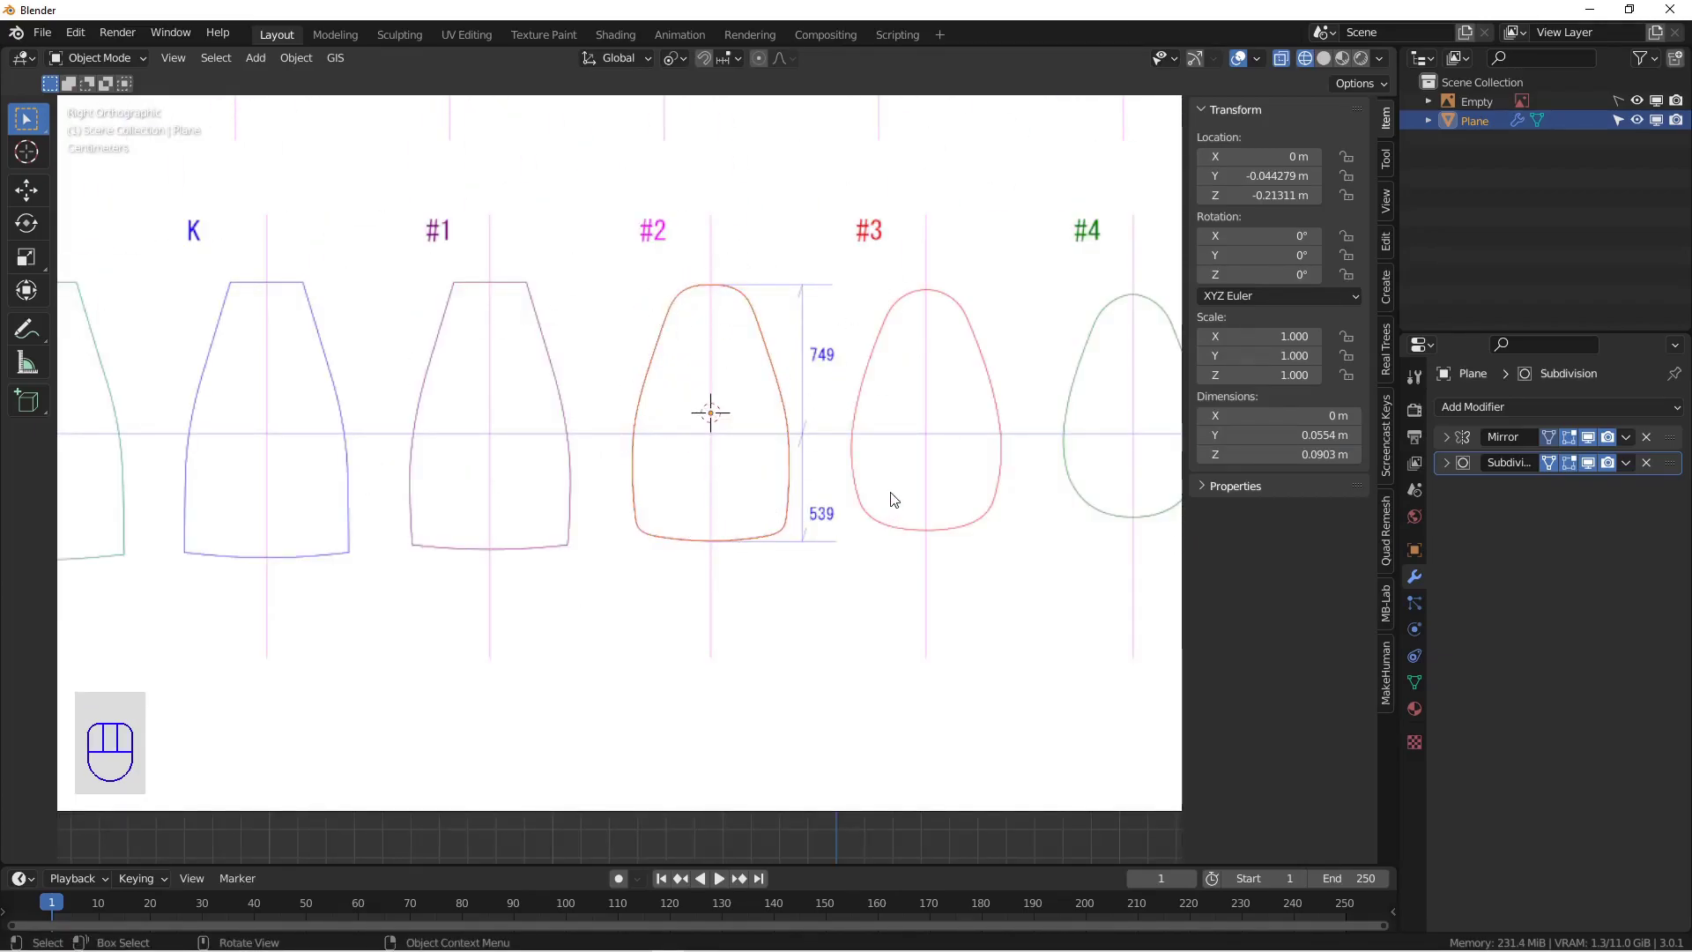
# Step: Duplicate the section #2 outline, move the copy along Y onto section #1 at about Y -0.1223 m, and check its origin against the centre line
pyautogui.keyDown('alt'); pyautogui.keyDown('shift'); pyautogui.moveTo(723, 467); pyautogui.dragTo(963, 465); pyautogui.keyUp('shift'); pyautogui.keyUp('alt')
pyautogui.scroll(2, 949, 468)
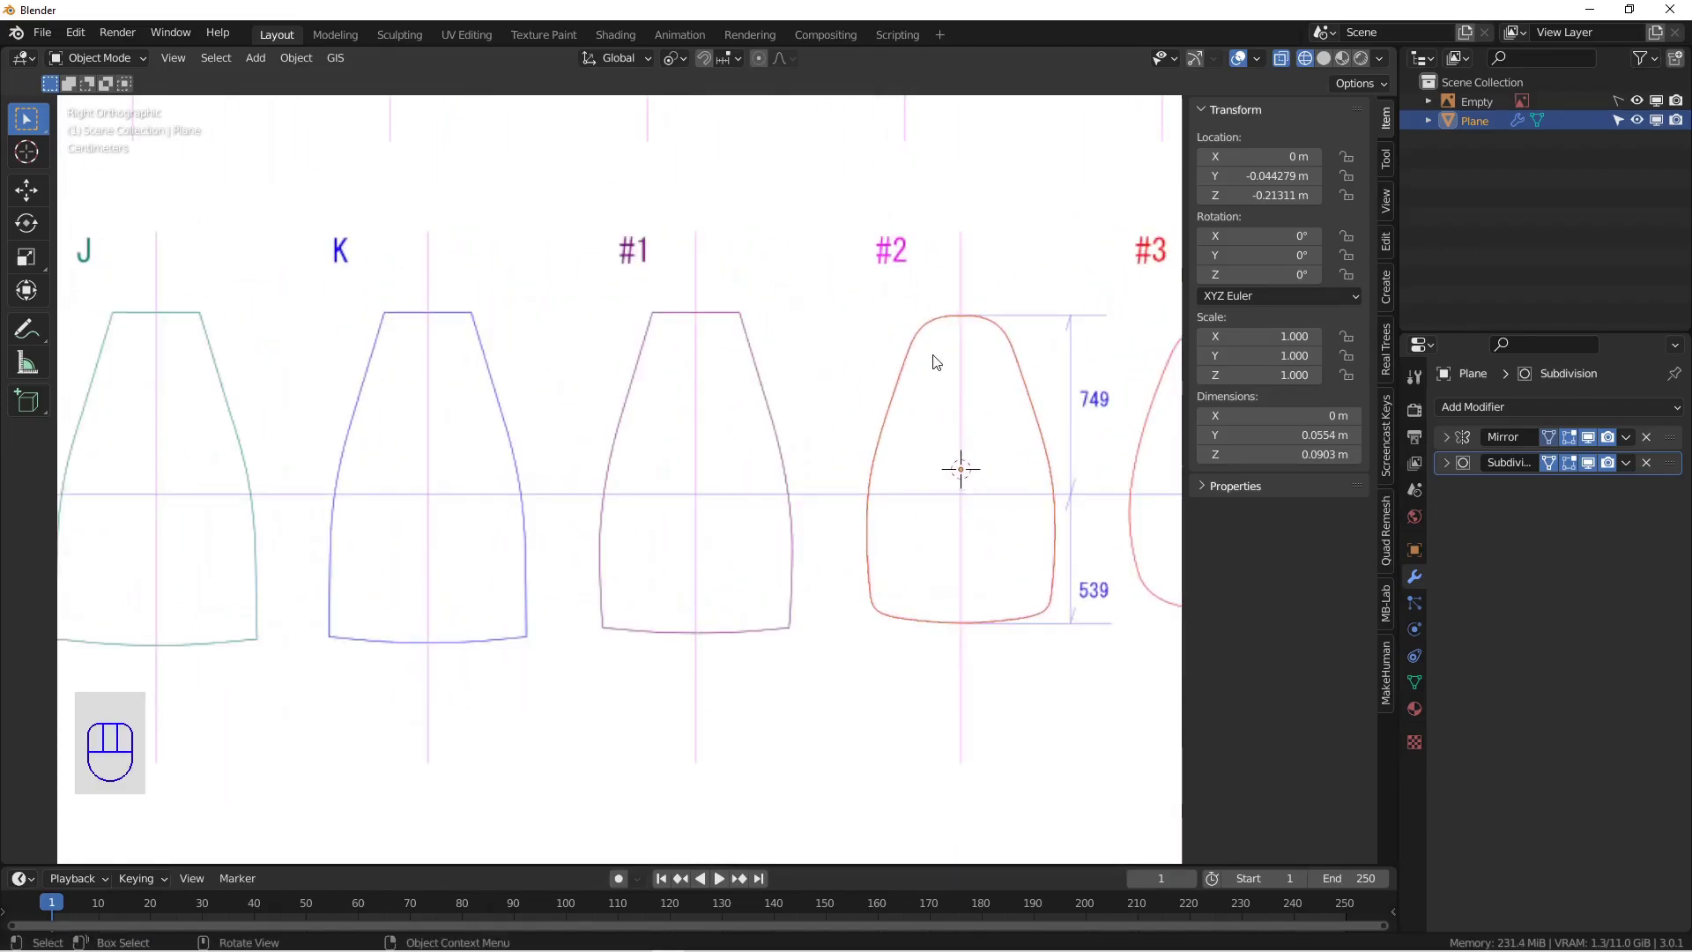
pyautogui.scroll(-4, 878, 503)
pyautogui.keyDown('alt'); pyautogui.keyDown('shift'); pyautogui.moveTo(940, 585); pyautogui.dragTo(779, 472); pyautogui.keyUp('shift'); pyautogui.keyUp('alt')
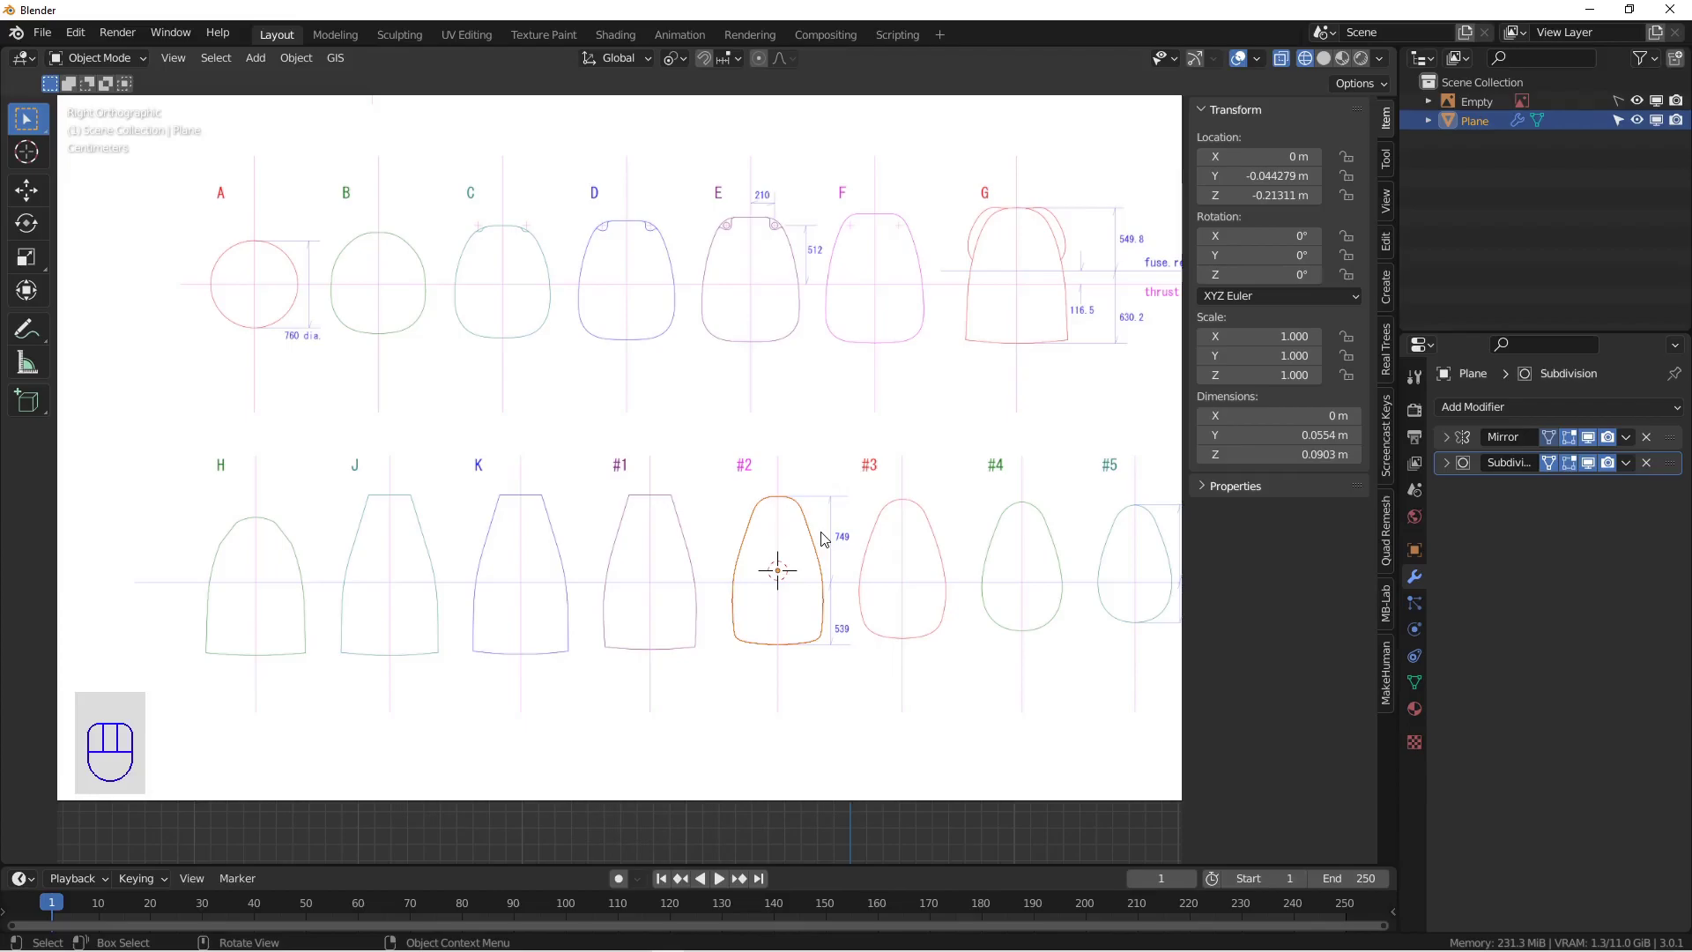
pyautogui.scroll(4, 820, 538)
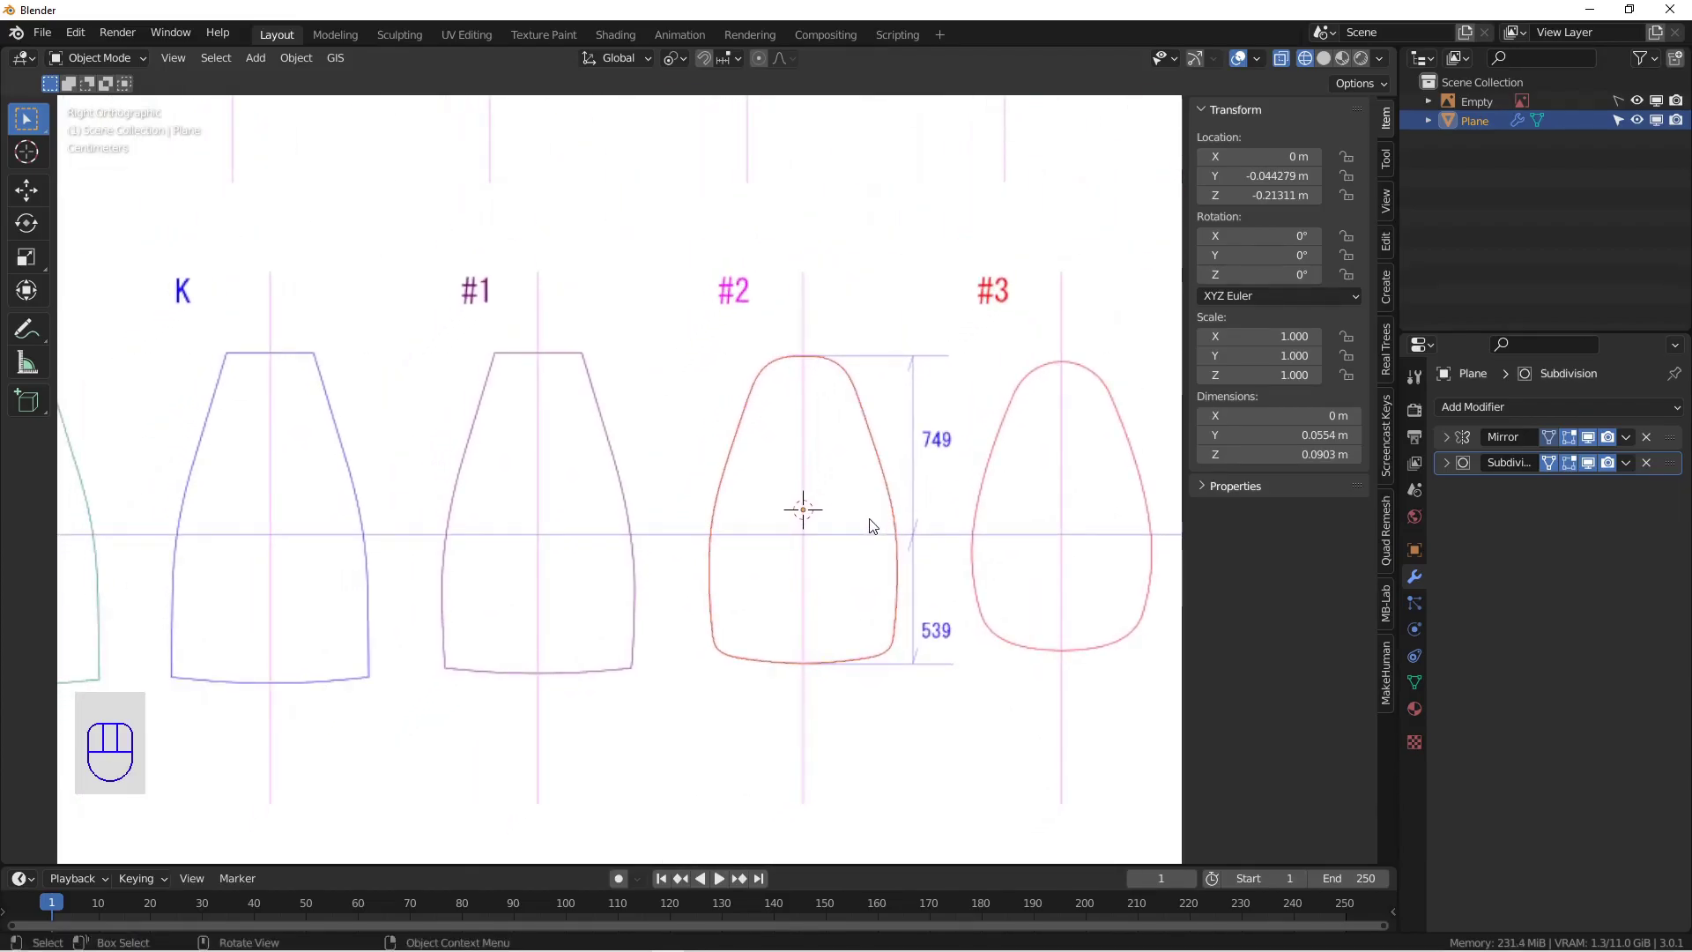
pyautogui.hotkey('shift', 'd')
pyautogui.press('x')
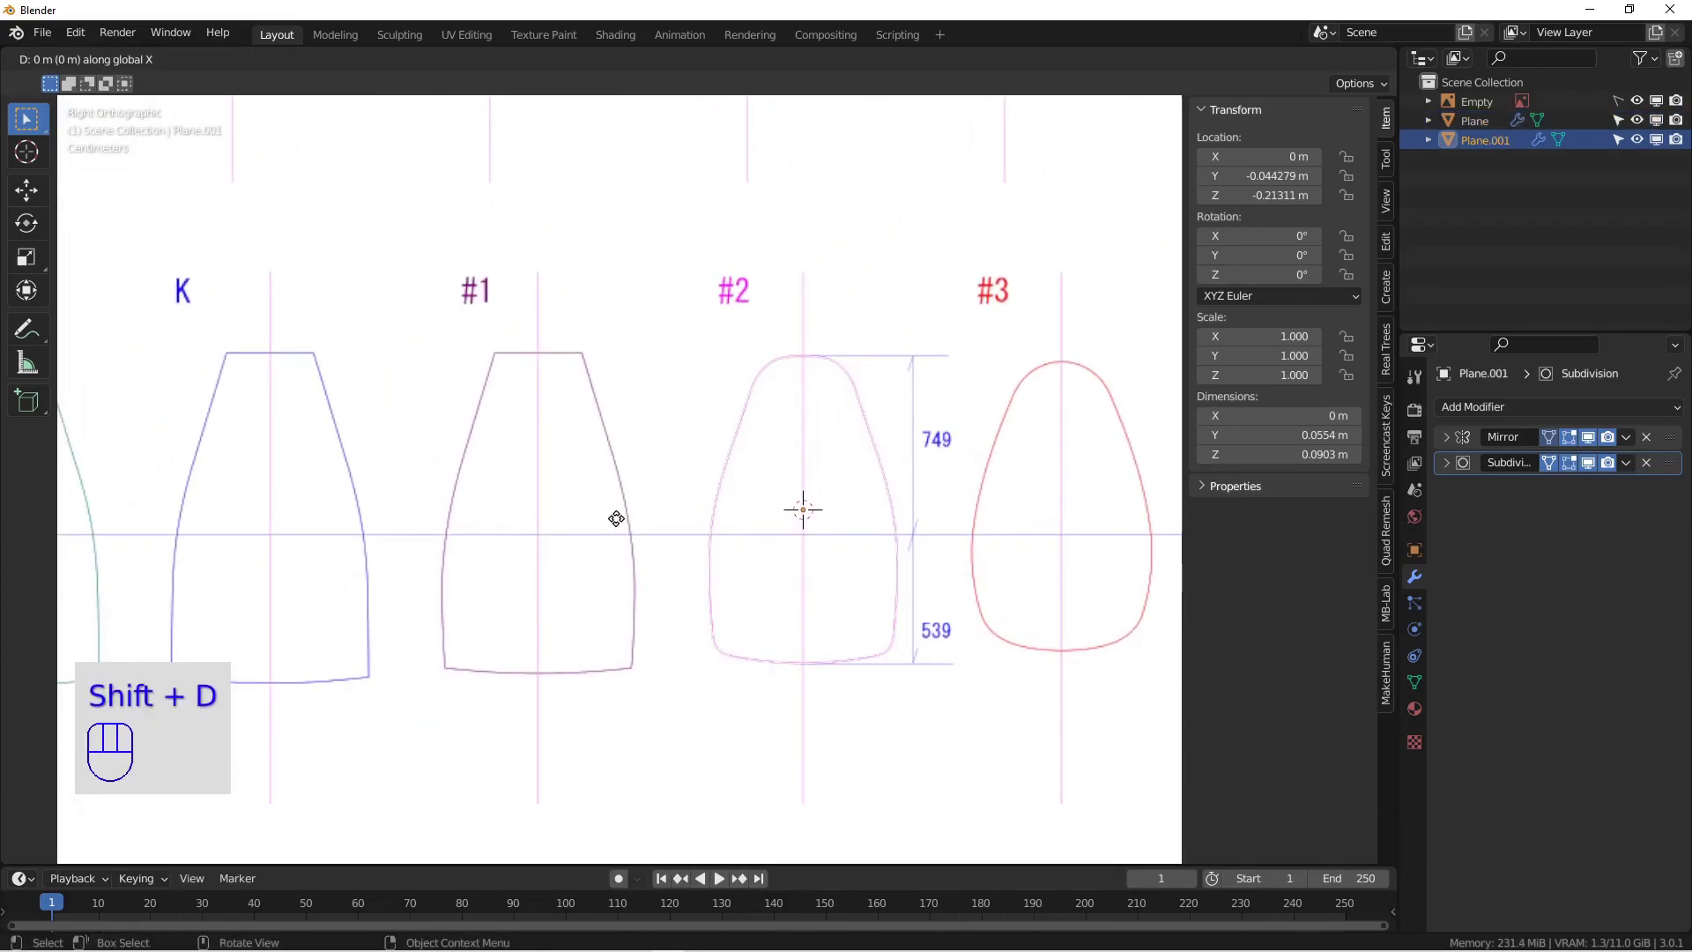
pyautogui.press('y')
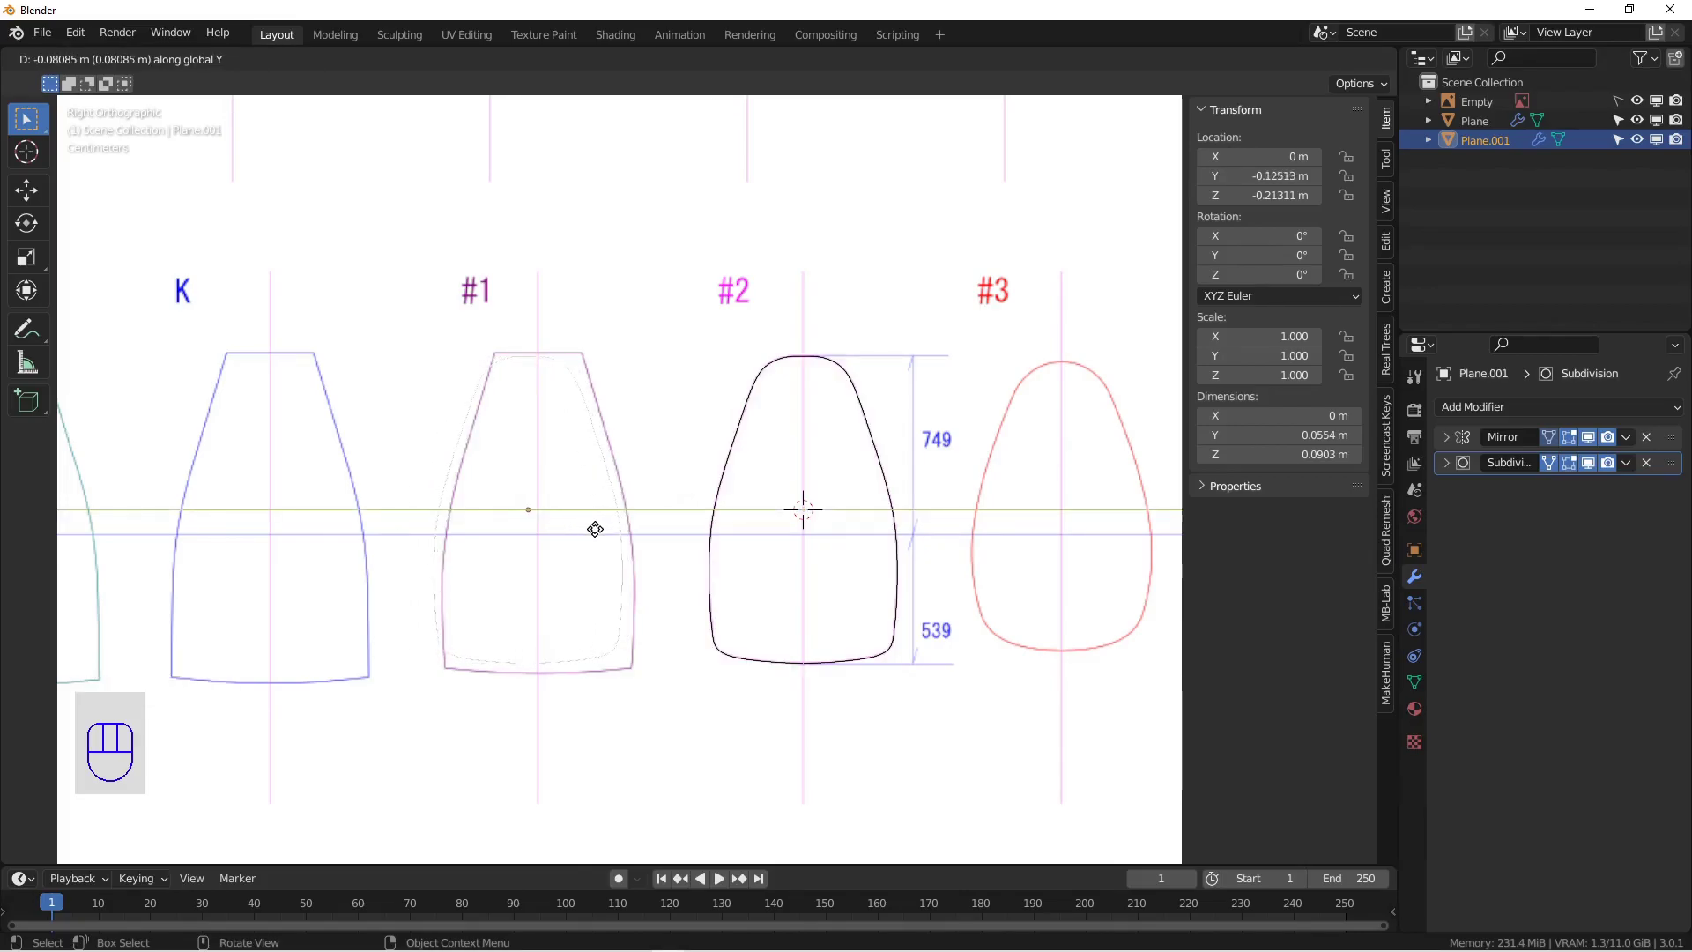
pyautogui.click(604, 526)
pyautogui.keyDown('shift'); pyautogui.moveTo(588, 506); pyautogui.dragTo(755, 502, button='middle'); pyautogui.keyUp('shift')
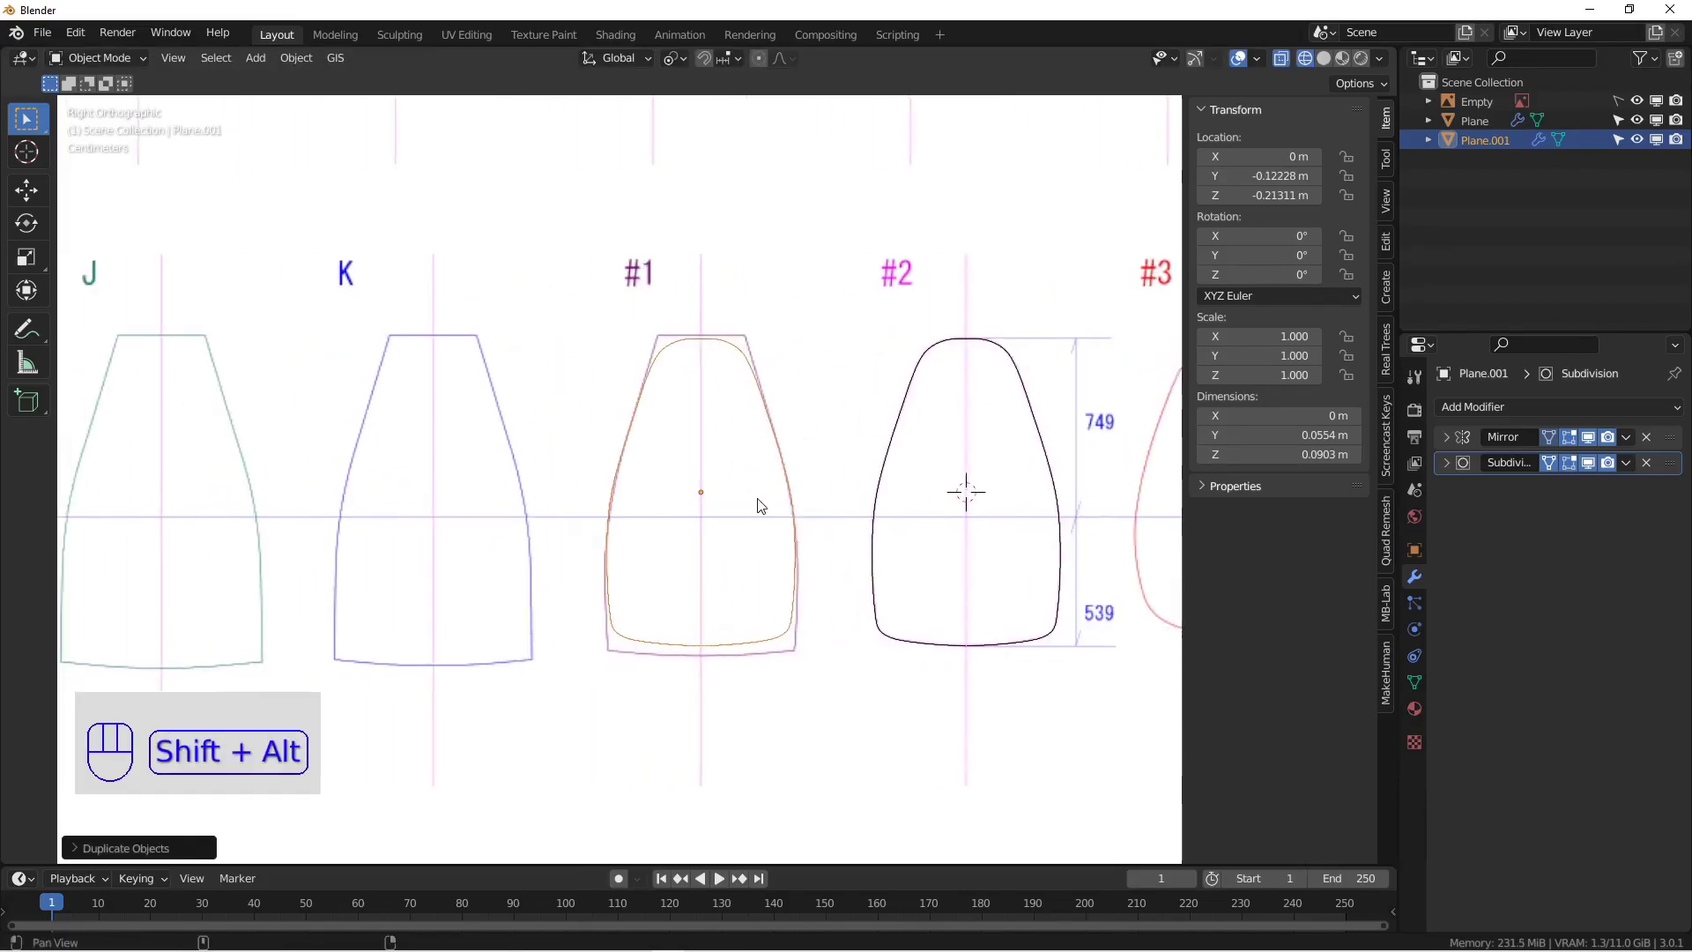
pyautogui.scroll(8, 753, 498)
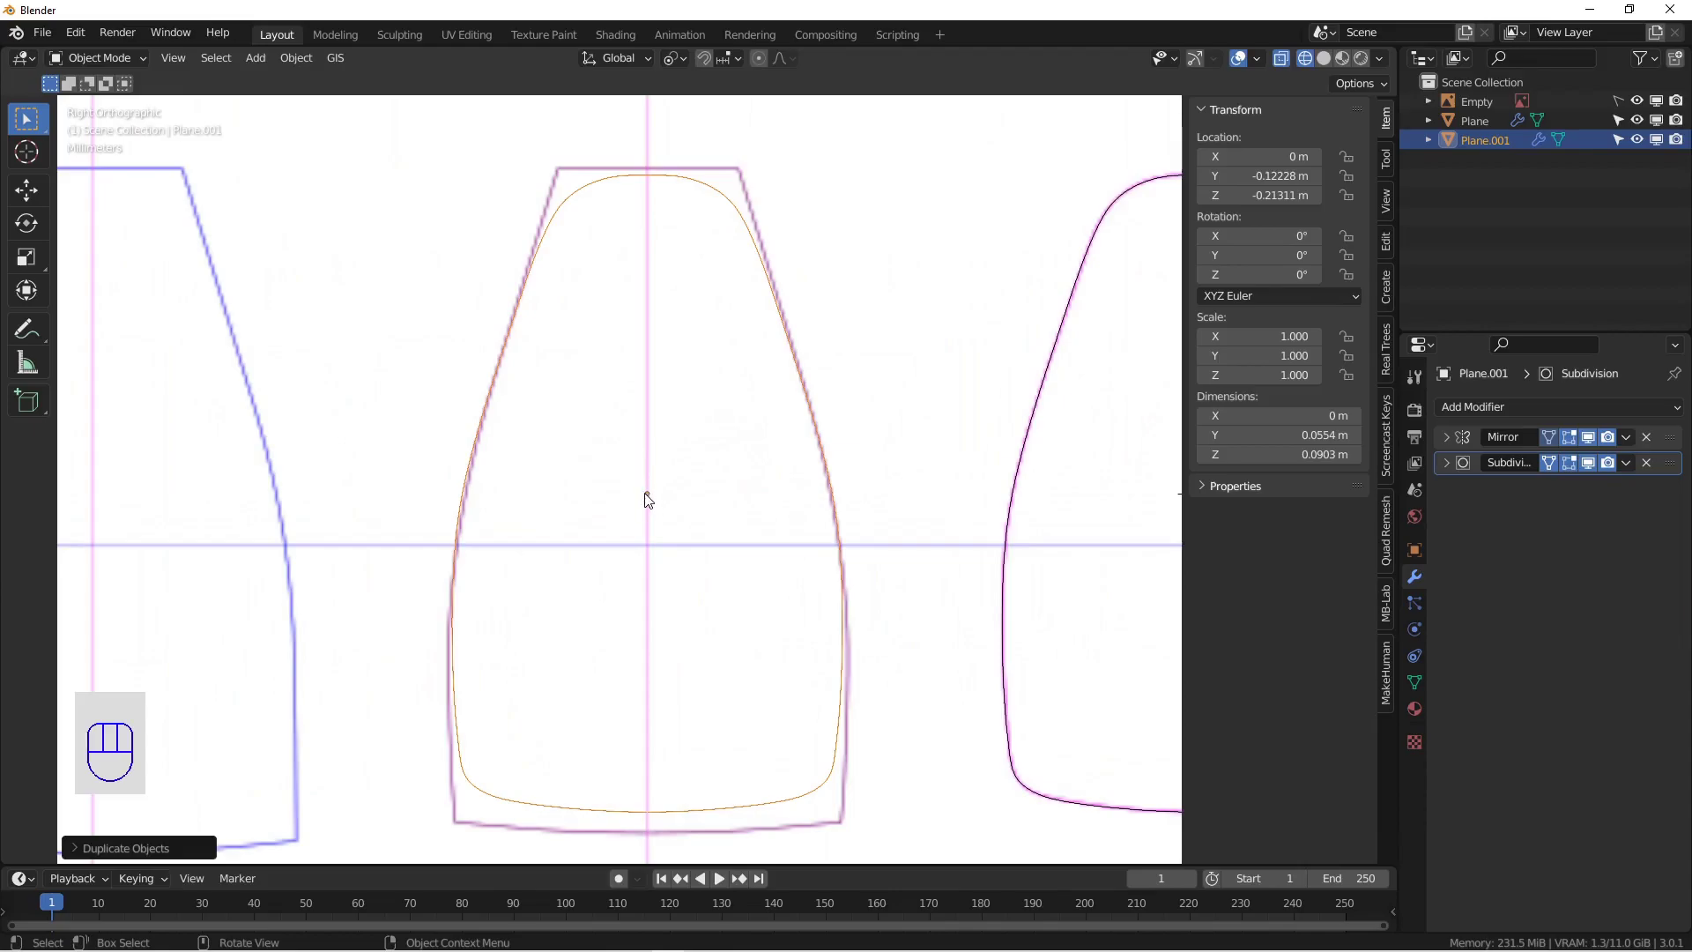
pyautogui.scroll(8, 645, 498)
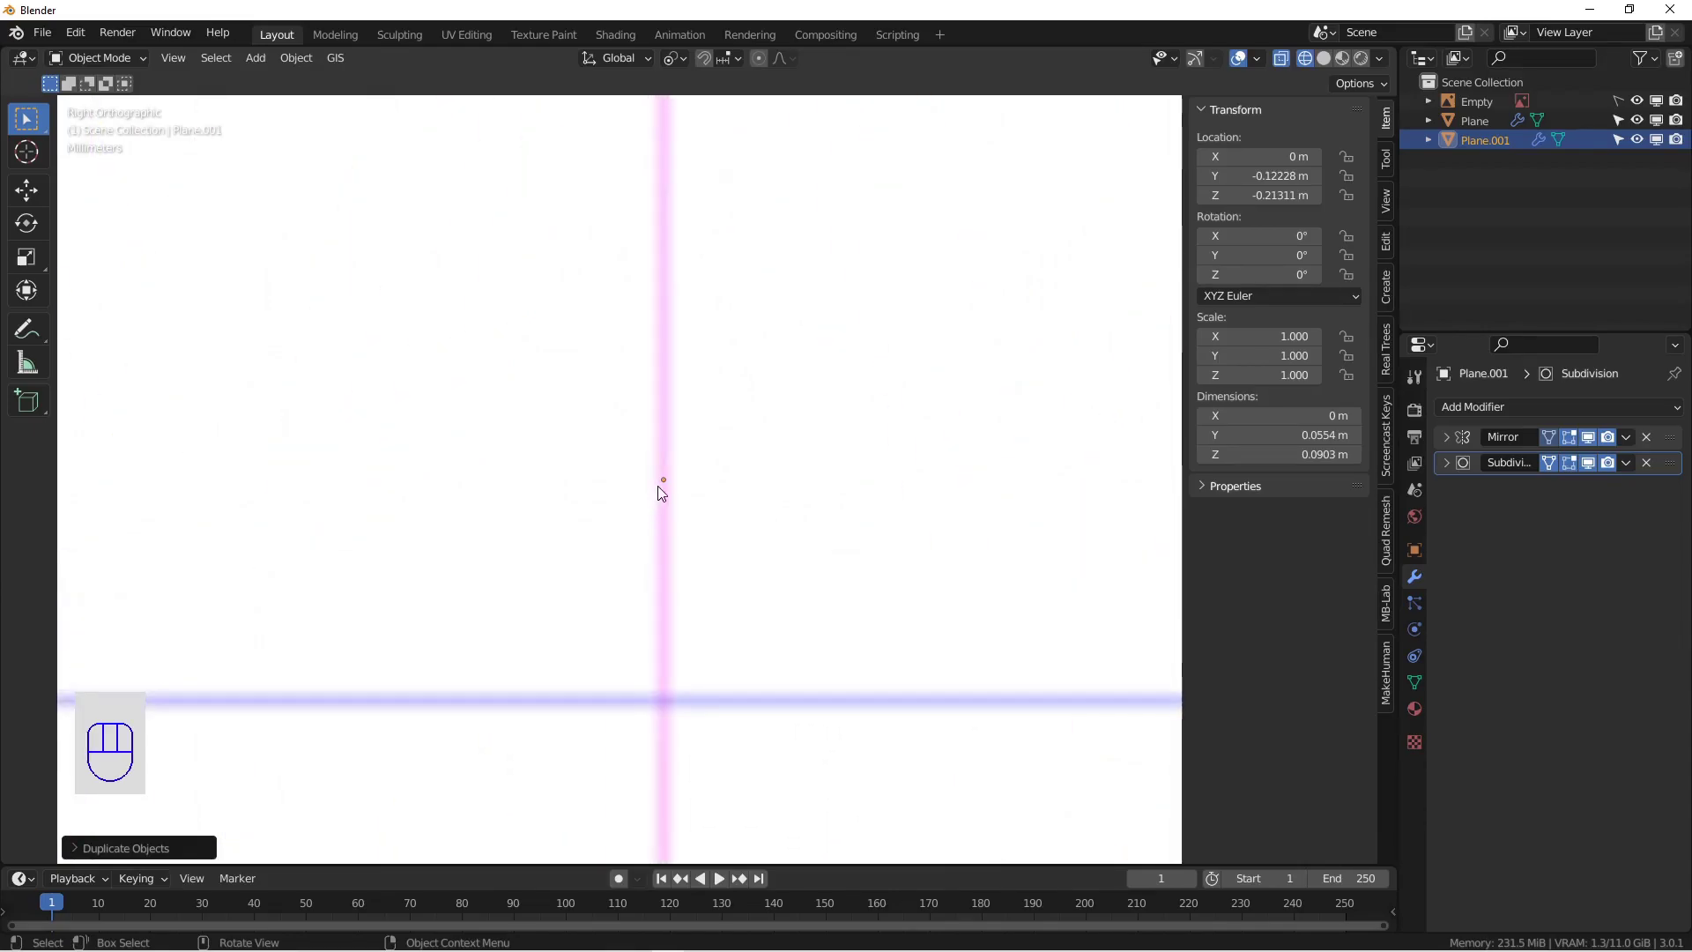
pyautogui.scroll(-12, 661, 488)
# Step: Enter Edit Mode on the copied outline and turn off the Subdivision modifier's viewport display
pyautogui.keyDown('shift'); pyautogui.moveTo(655, 451); pyautogui.dragTo(656, 475, button='middle'); pyautogui.keyUp('shift')
pyautogui.press('Tab')
pyautogui.scroll(2, 655, 482)
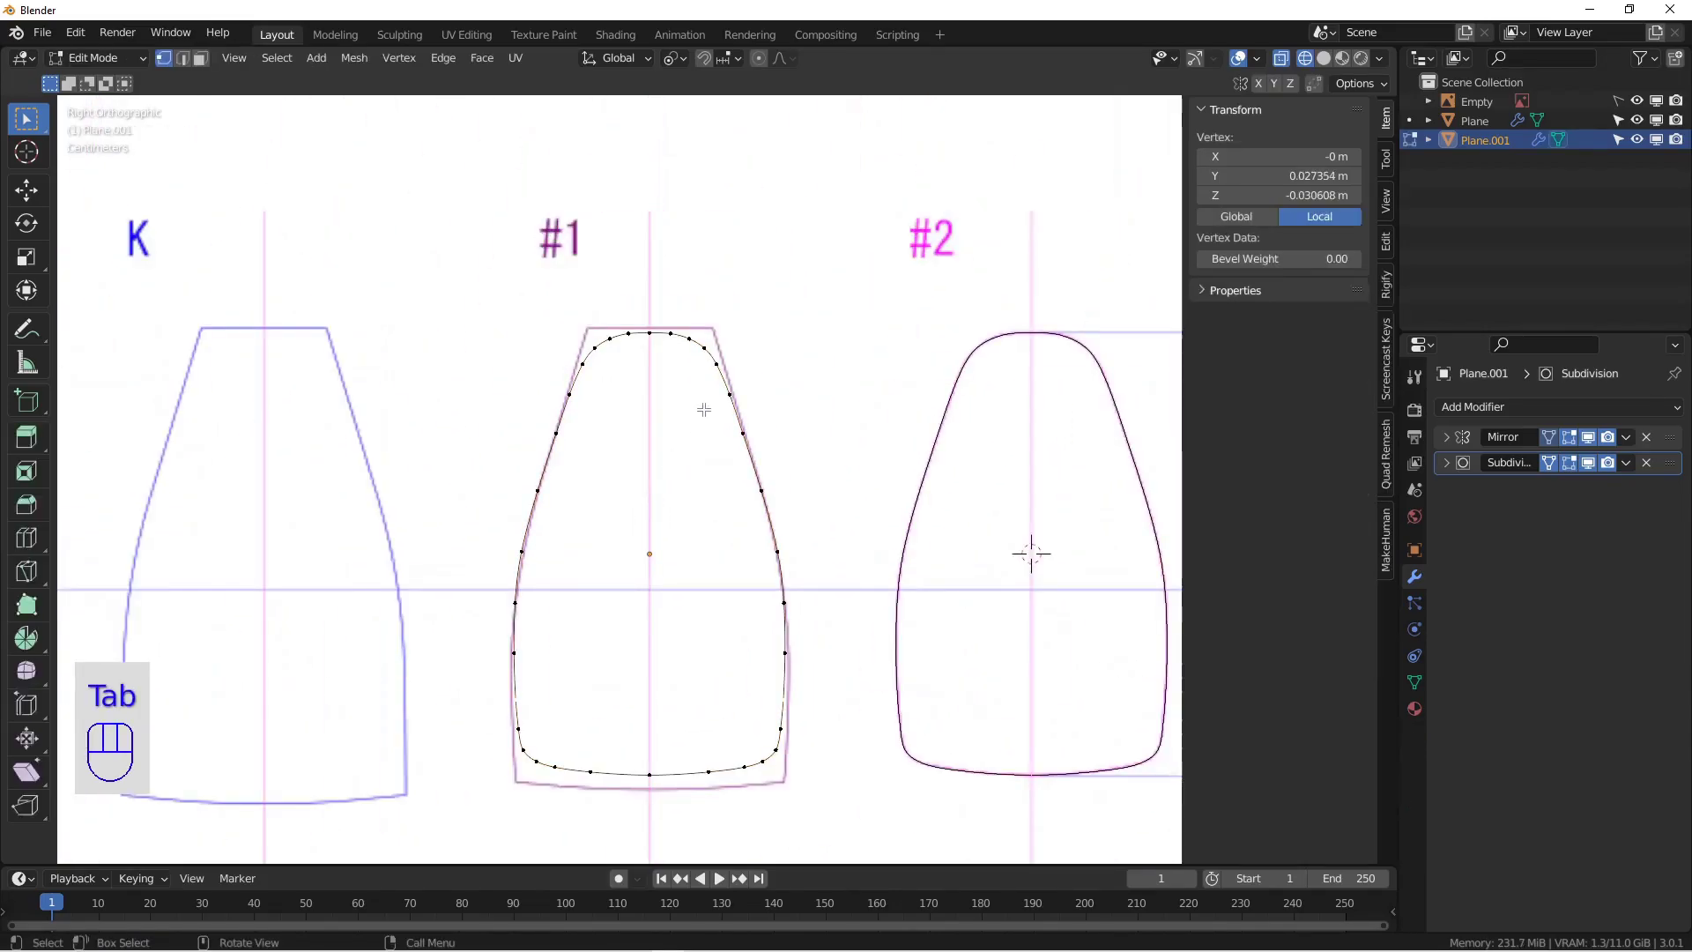
pyautogui.scroll(3, 704, 405)
pyautogui.click(1589, 463)
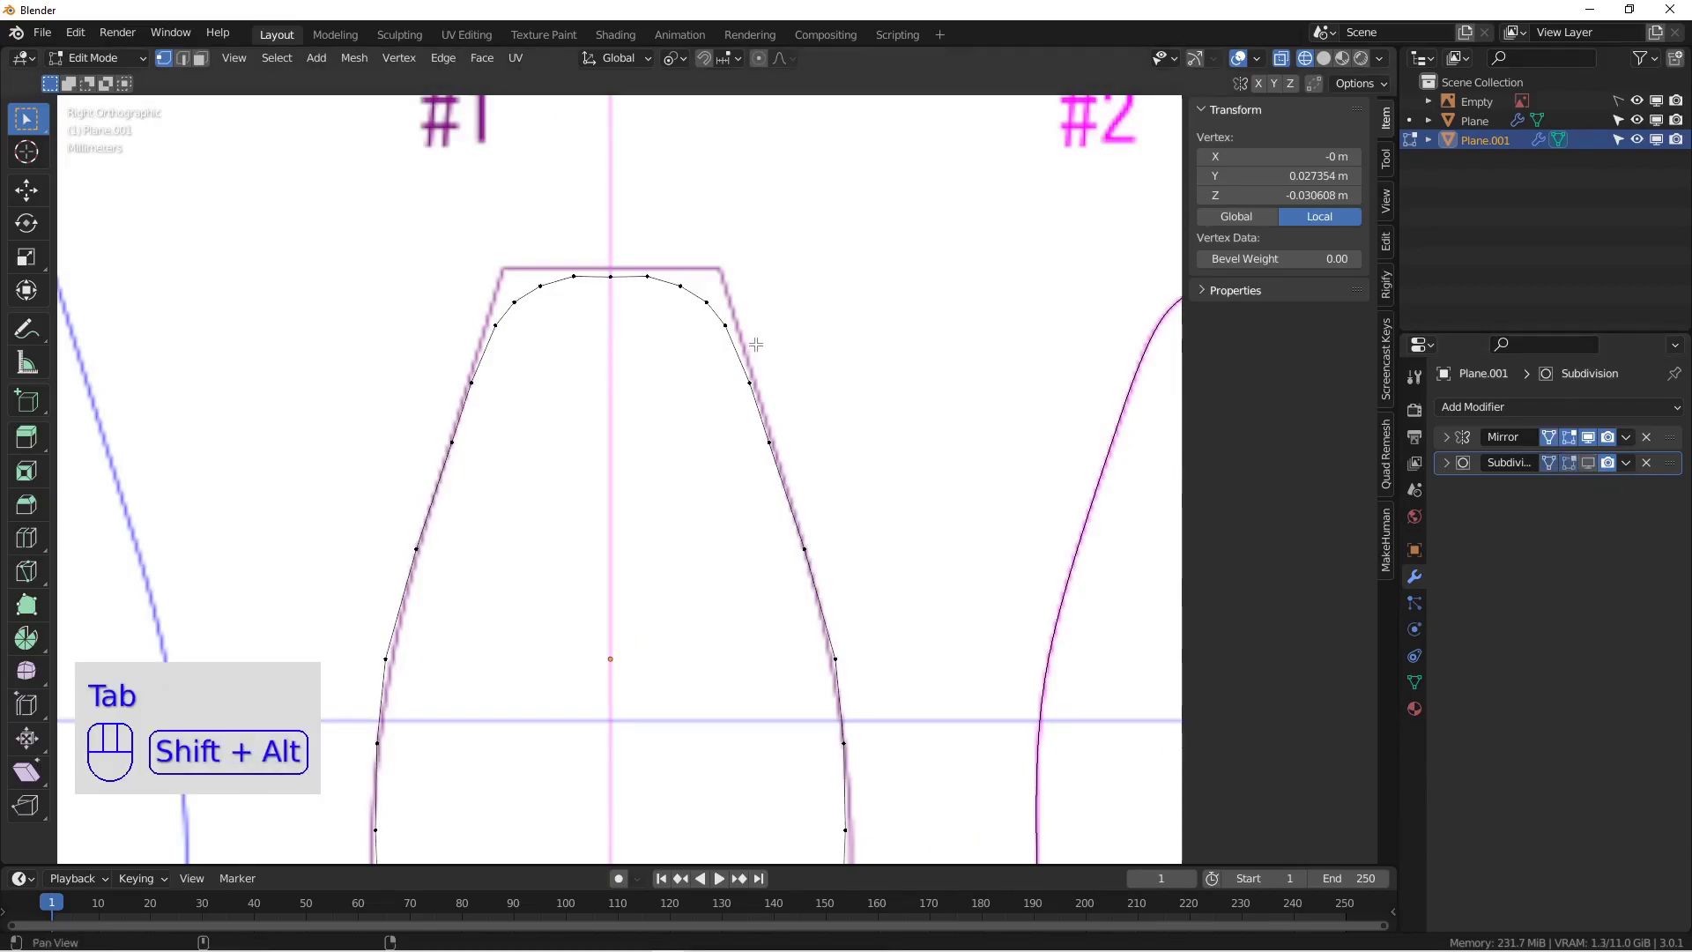
# Step: Select the copy's top vertices with the top centre vertex active, and set the transform pivot to Active Element
pyautogui.keyDown('shift'); pyautogui.moveTo(755, 342); pyautogui.dragTo(727, 500, button='middle'); pyautogui.keyUp('shift')
pyautogui.scroll(3, 727, 501)
pyautogui.moveTo(264, 345); pyautogui.dragTo(808, 472)
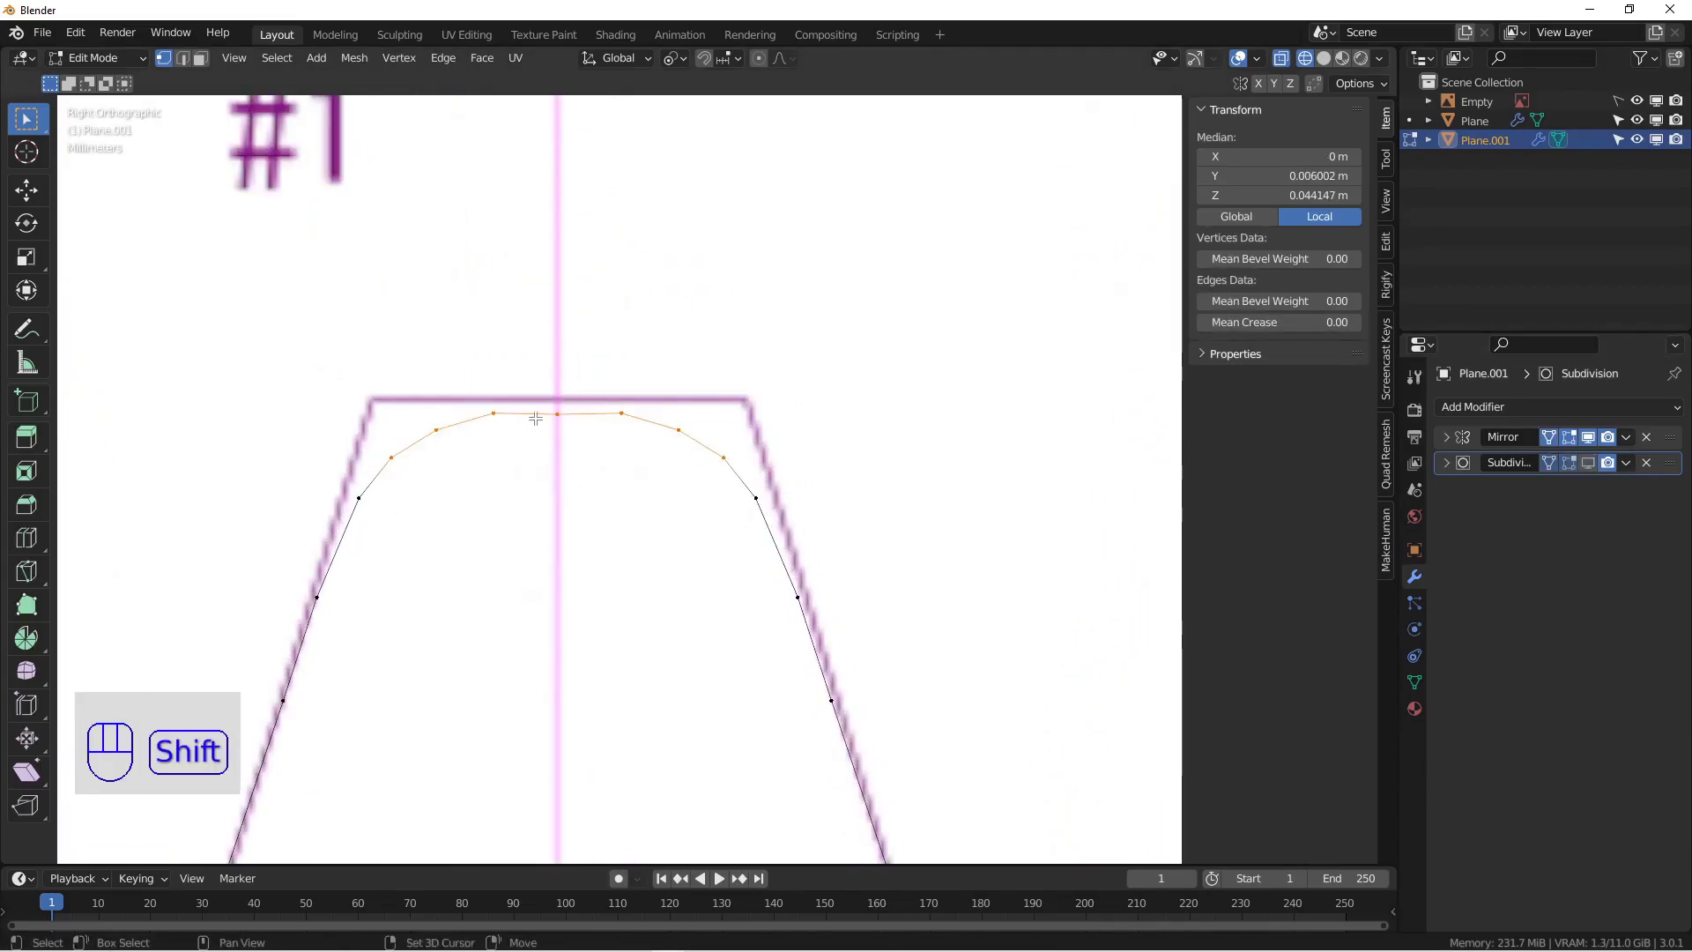
pyautogui.click(674, 58)
pyautogui.moveTo(707, 166); pyautogui.dragTo(726, 163)
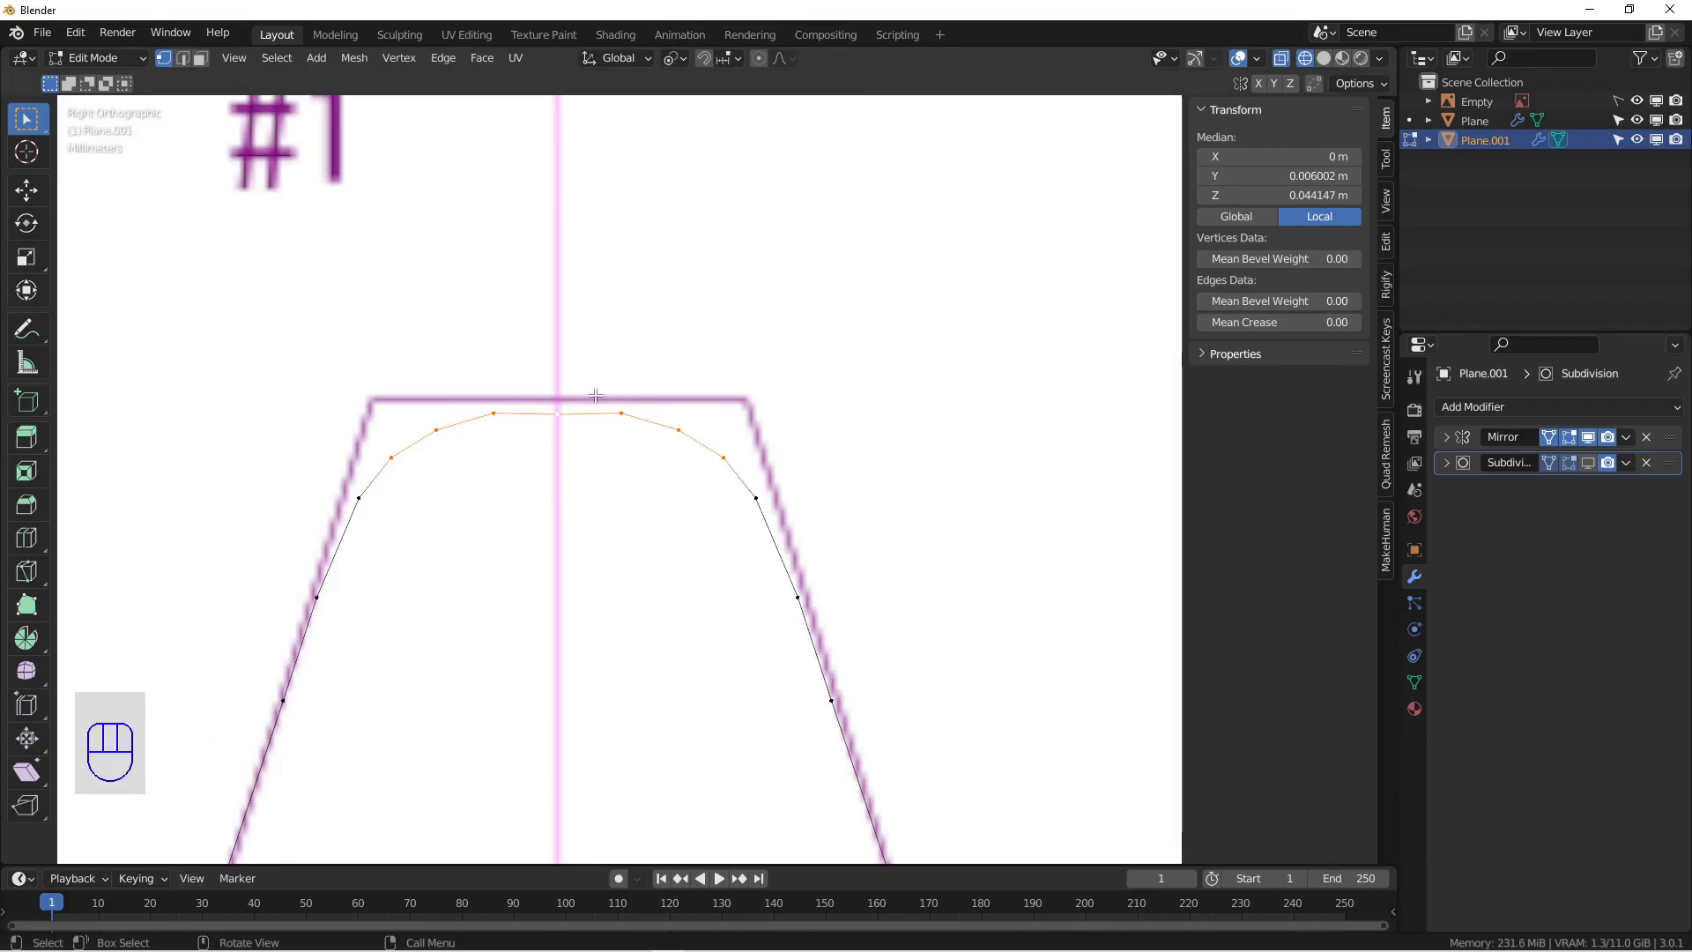
# Step: Raise the selected top vertices onto section #1's top line and flatten them by scaling to 0 along Z
pyautogui.press('g')
pyautogui.click(574, 443)
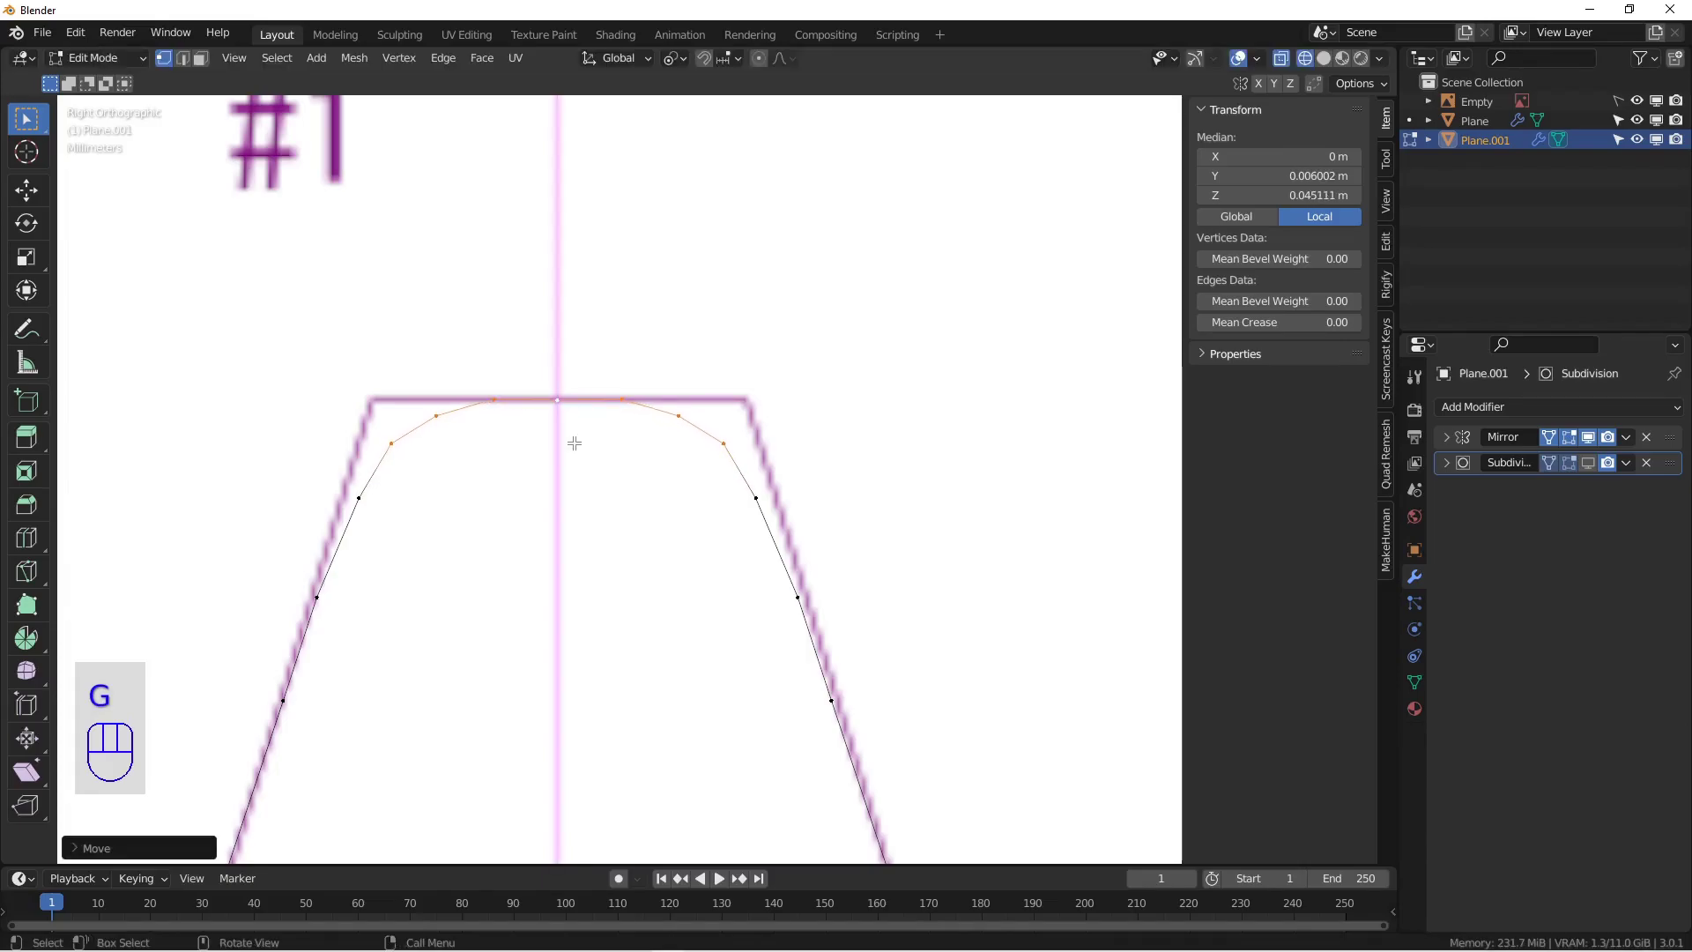
pyautogui.press('s')
pyautogui.press('z')
pyautogui.press('0')
pyautogui.click(574, 440)
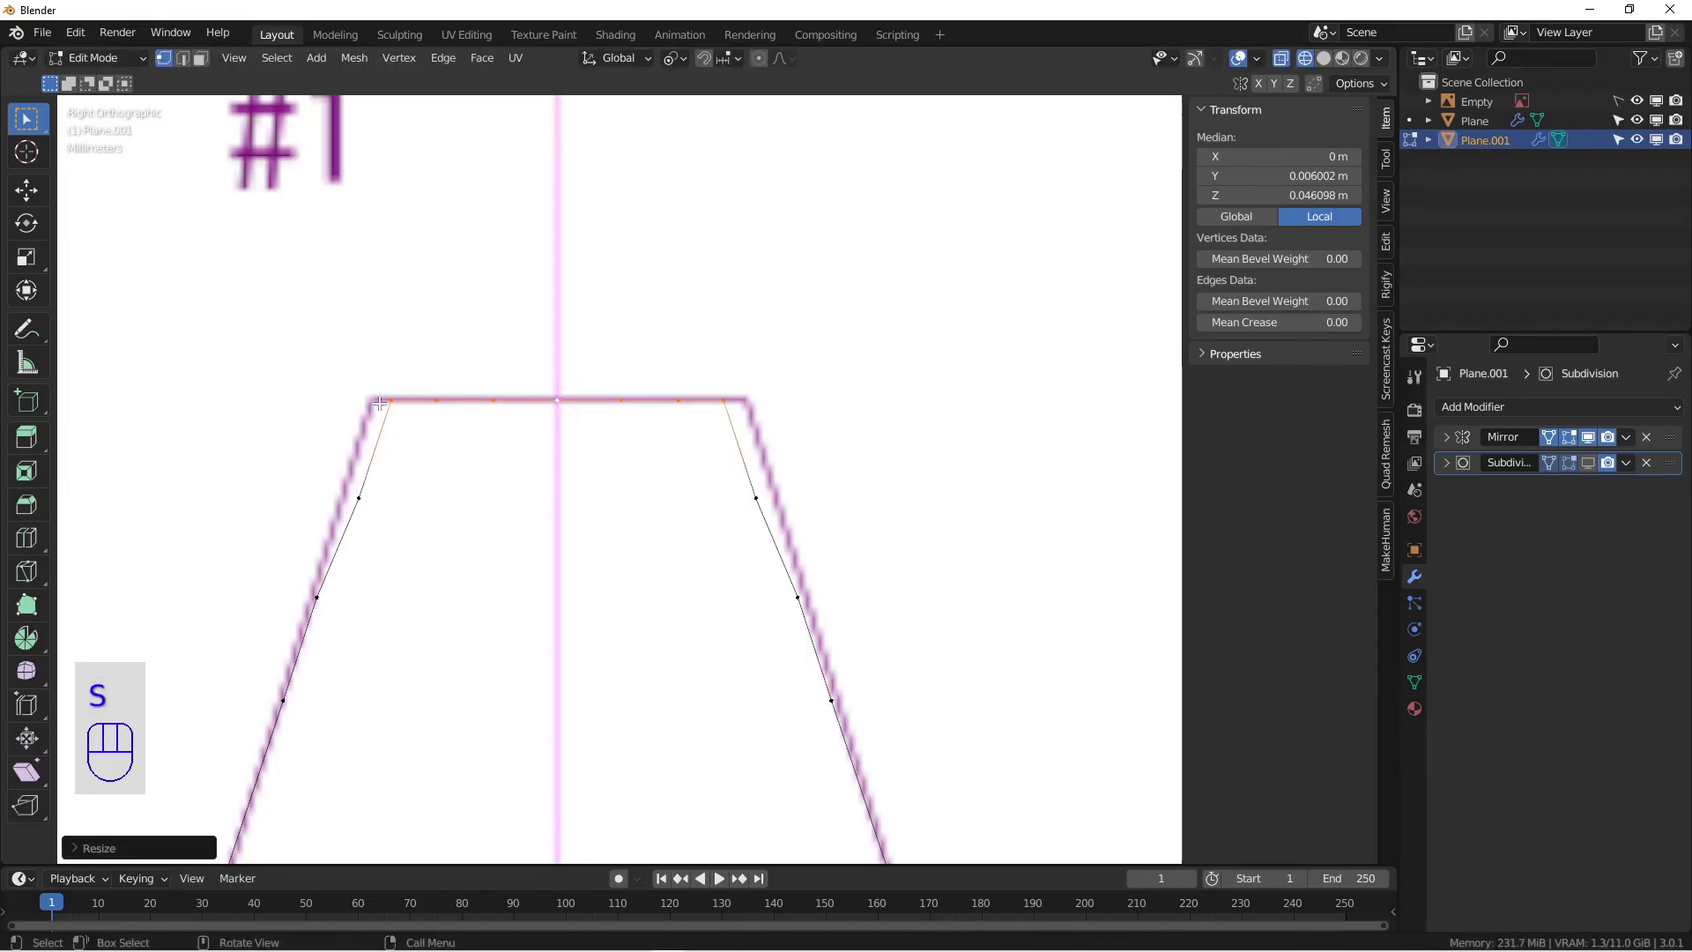
# Step: Deselect everything and move the shoulder vertex up to just below section #1's top corner, at about Y 0.0132 m, Z 0.0456 m
pyautogui.keyDown('alt'); pyautogui.keyDown('shift'); pyautogui.moveTo(832, 435); pyautogui.dragTo(776, 274); pyautogui.keyUp('shift'); pyautogui.keyUp('alt')
pyautogui.scroll(2, 723, 311)
pyautogui.hotkey('alt', 'a')
pyautogui.click(693, 351)
pyautogui.press('g')
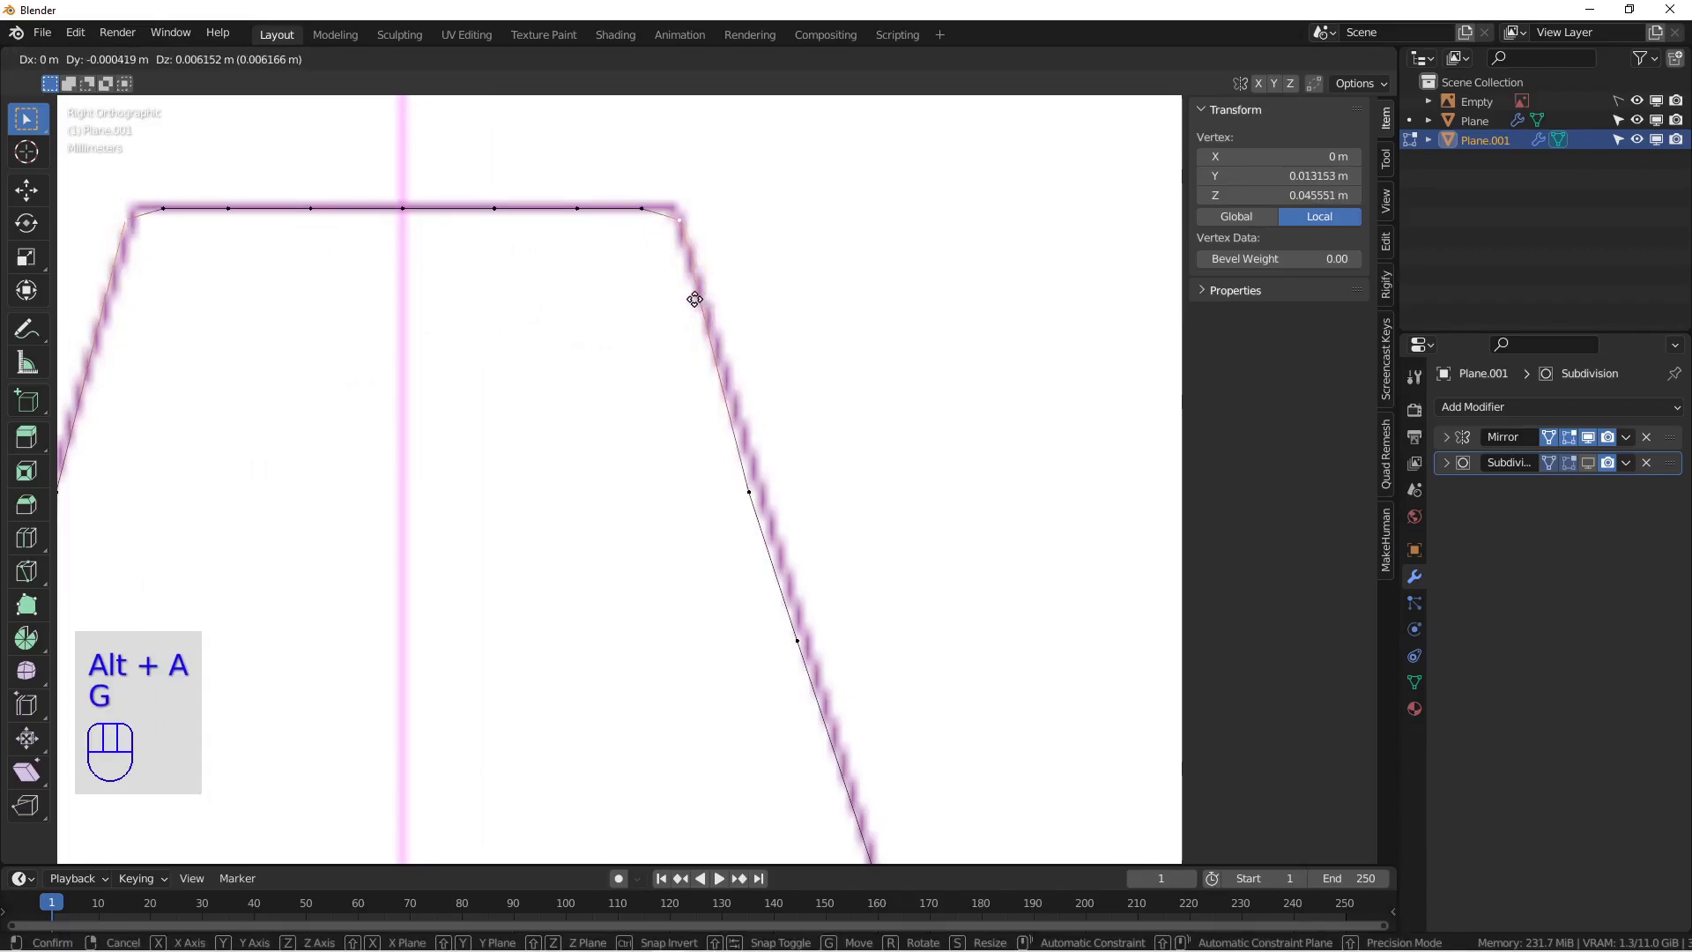
pyautogui.click(695, 300)
# Step: Move the outermost top-edge vertex along Y to section #1's top corner at about Y 0.013 m
pyautogui.click(642, 253)
pyautogui.press('g')
pyautogui.press('g')
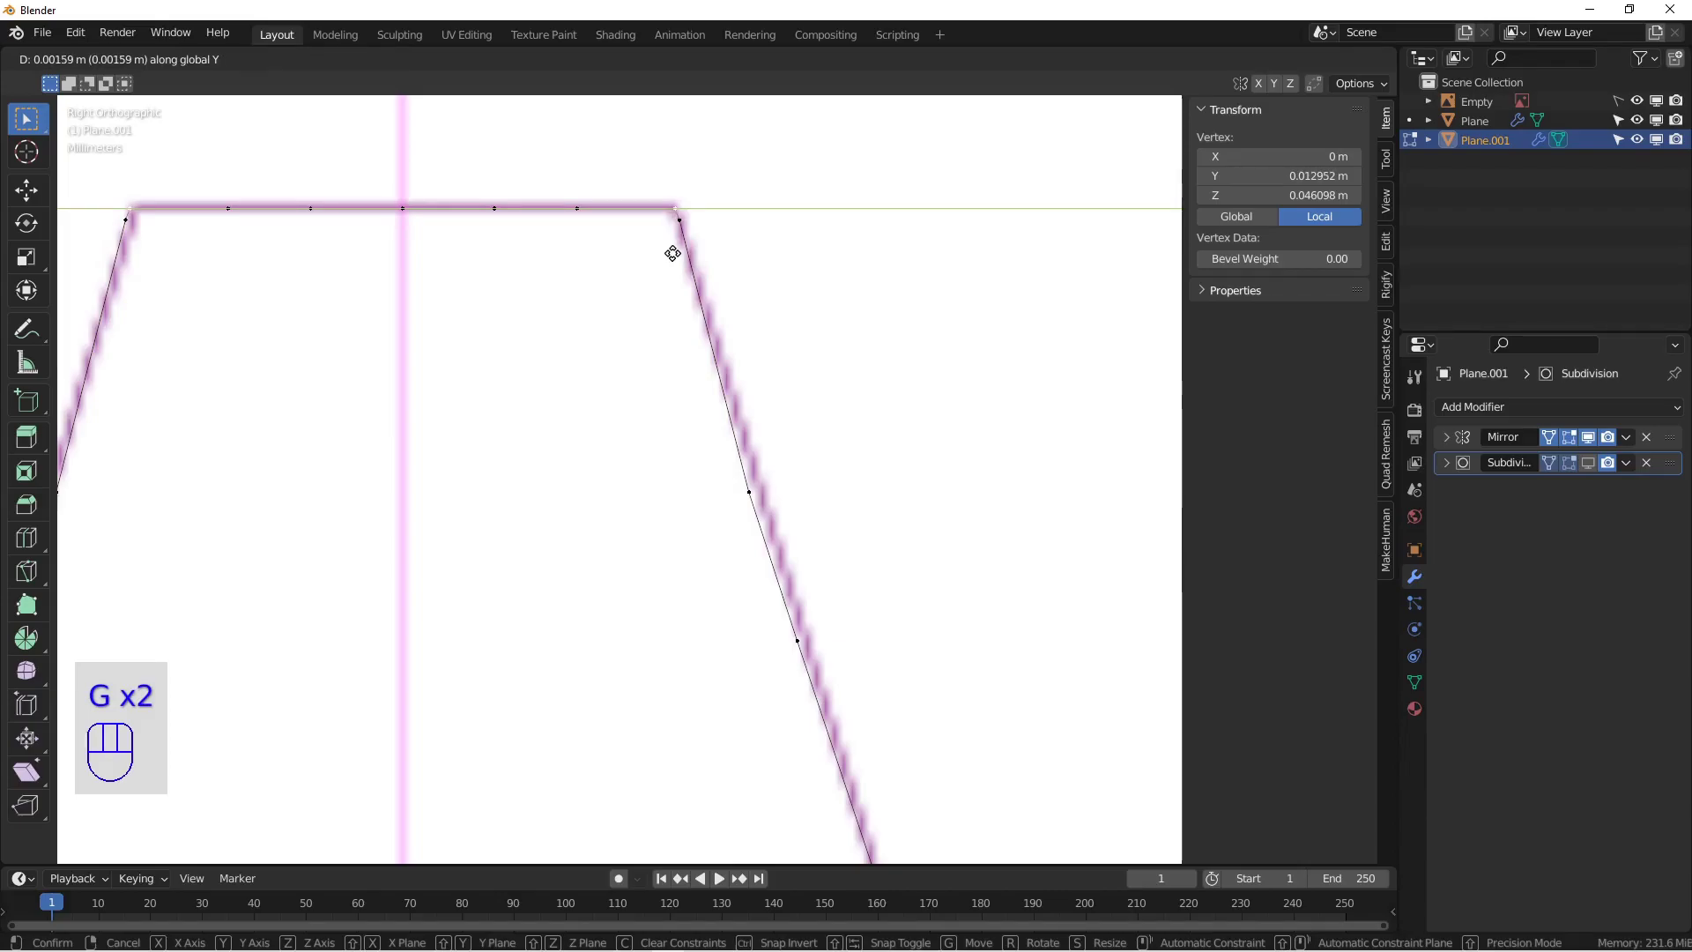
pyautogui.click(674, 253)
# Step: Try sliding the vertex below the top corner down to about Y 0.0143 m, Z 0.0411 m, and preview the corner with subdivision
pyautogui.press('g')
pyautogui.press('g')
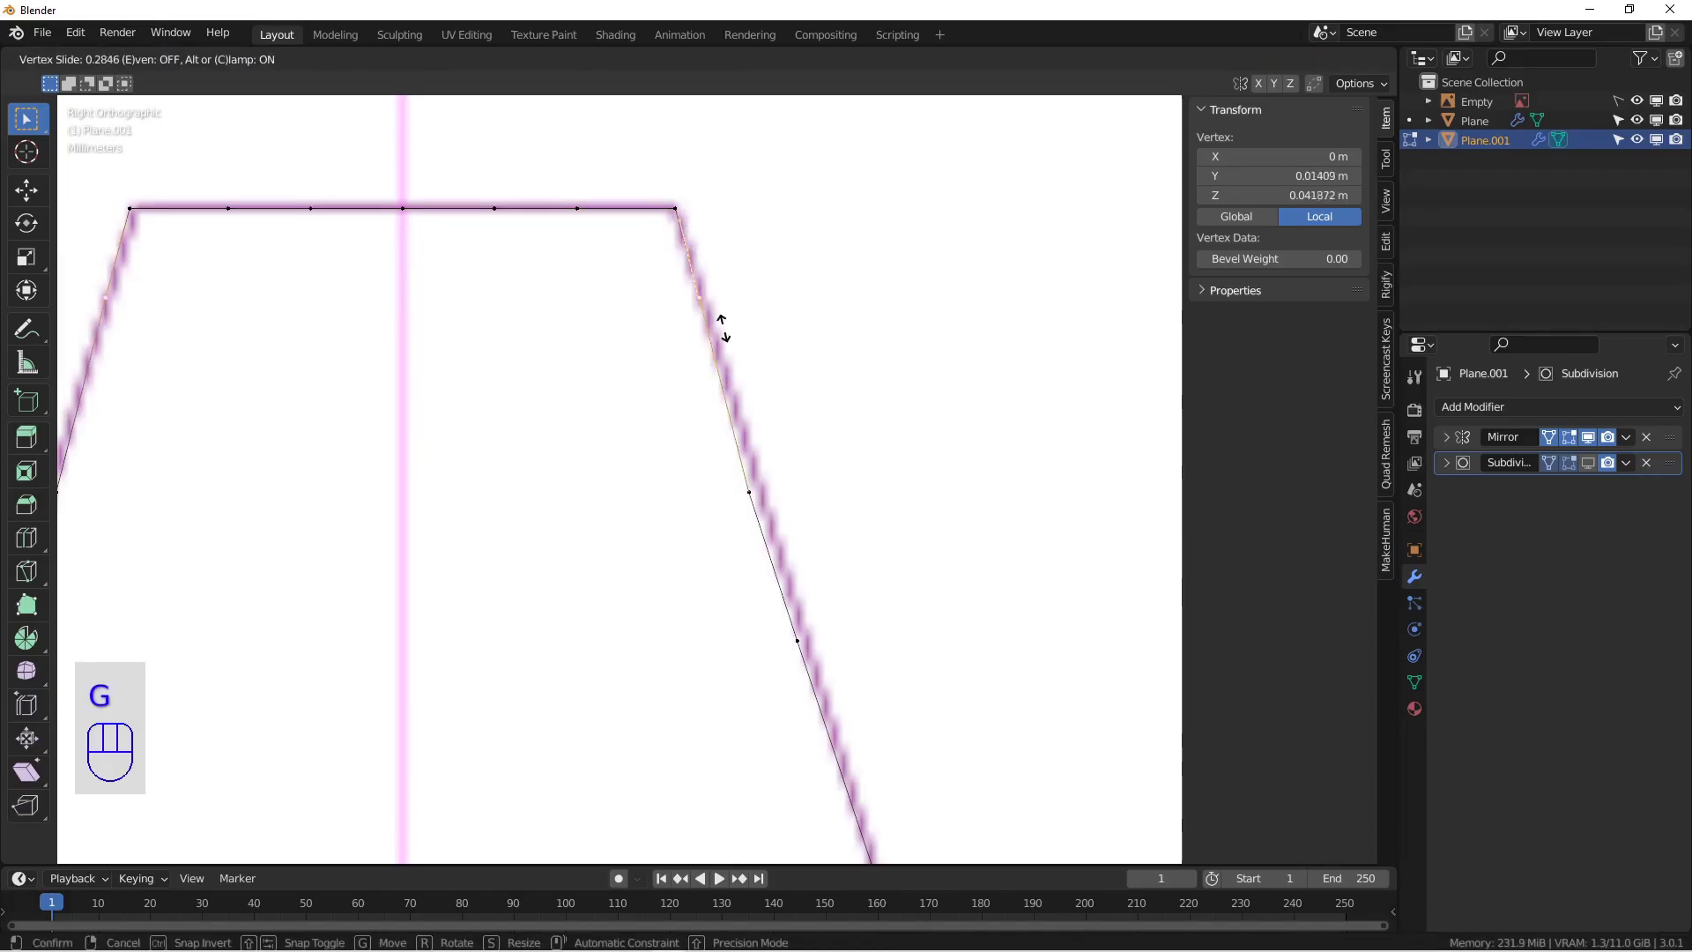
pyautogui.click(718, 320)
pyautogui.click(1589, 463)
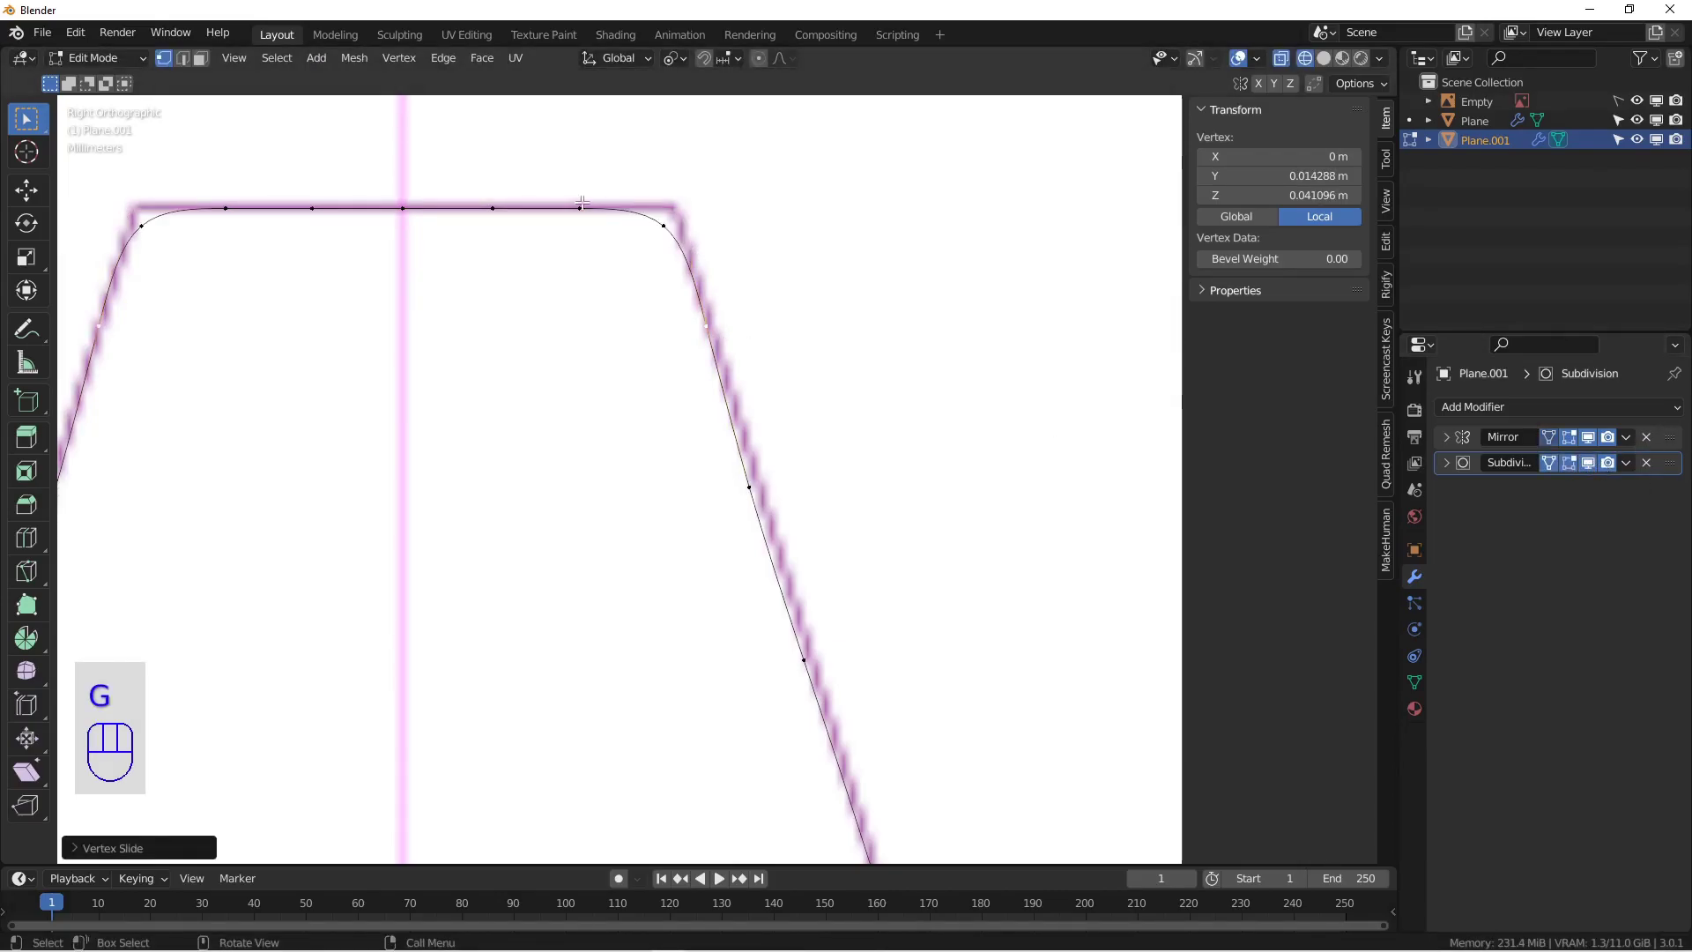
pyautogui.click(1591, 465)
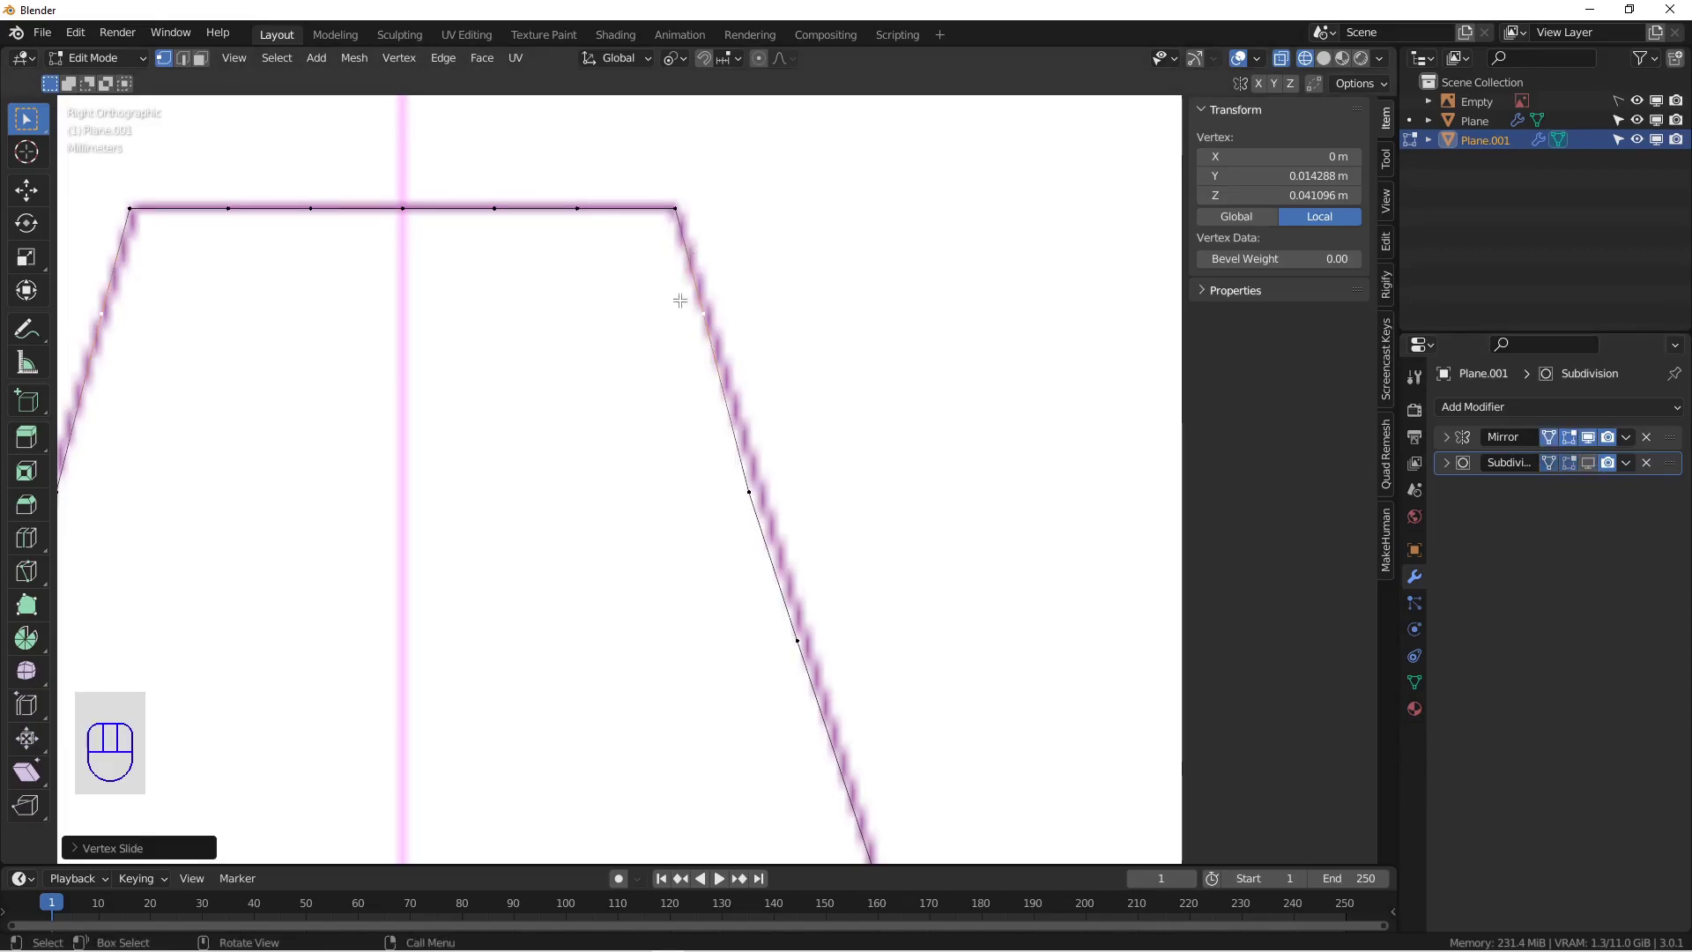
# Step: Slide the vertex below the top corner back up beside the corner, to about Y 0.0131 m, Z 0.0456 m
pyautogui.click(702, 314)
pyautogui.press('g')
pyautogui.press('g')
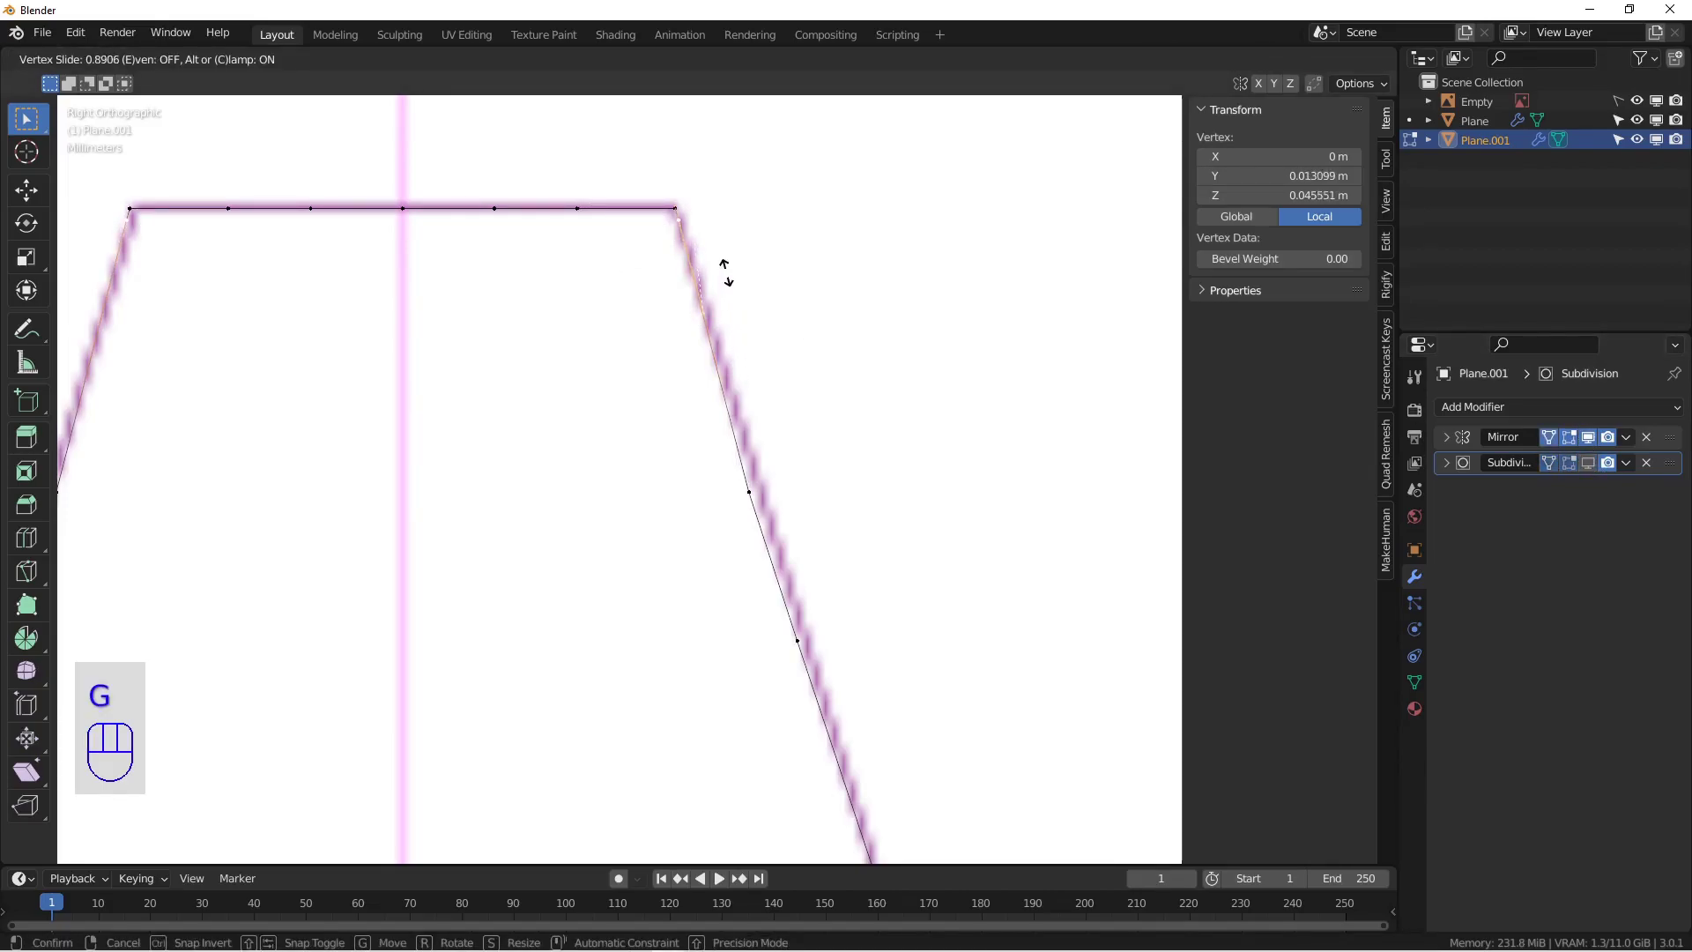
pyautogui.click(721, 261)
# Step: Slide the outer top-edge vertex to about Y 0.0125 m beside the corner, show the subdivision and deselect everything
pyautogui.press('g')
pyautogui.press('g')
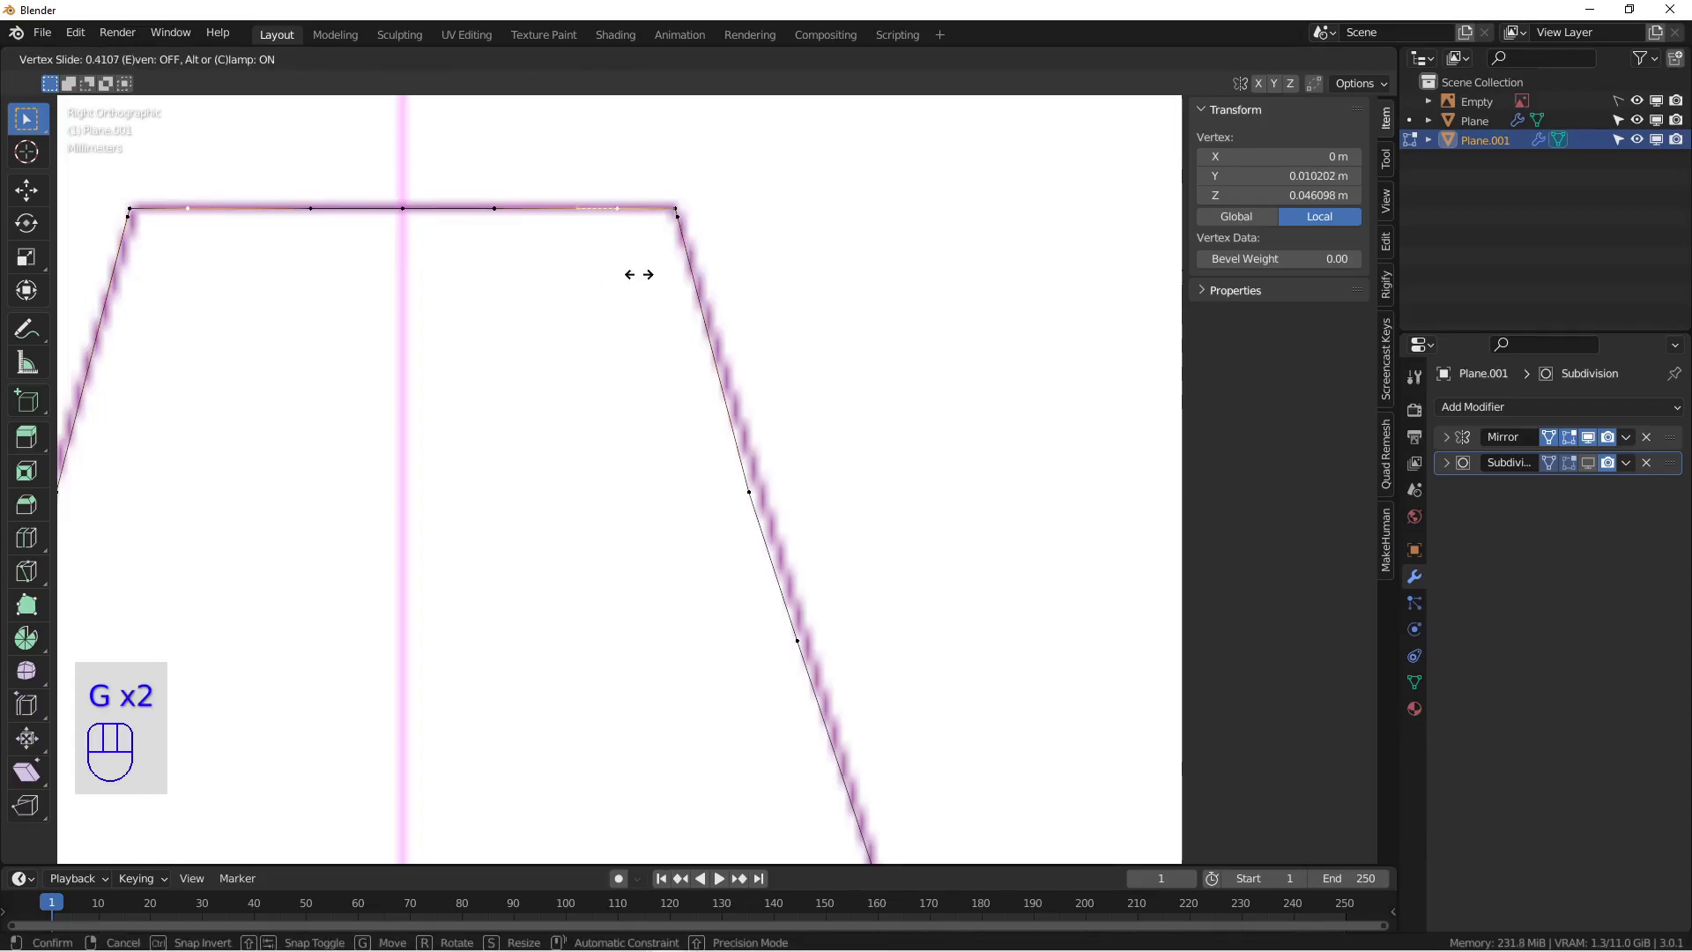
pyautogui.click(688, 270)
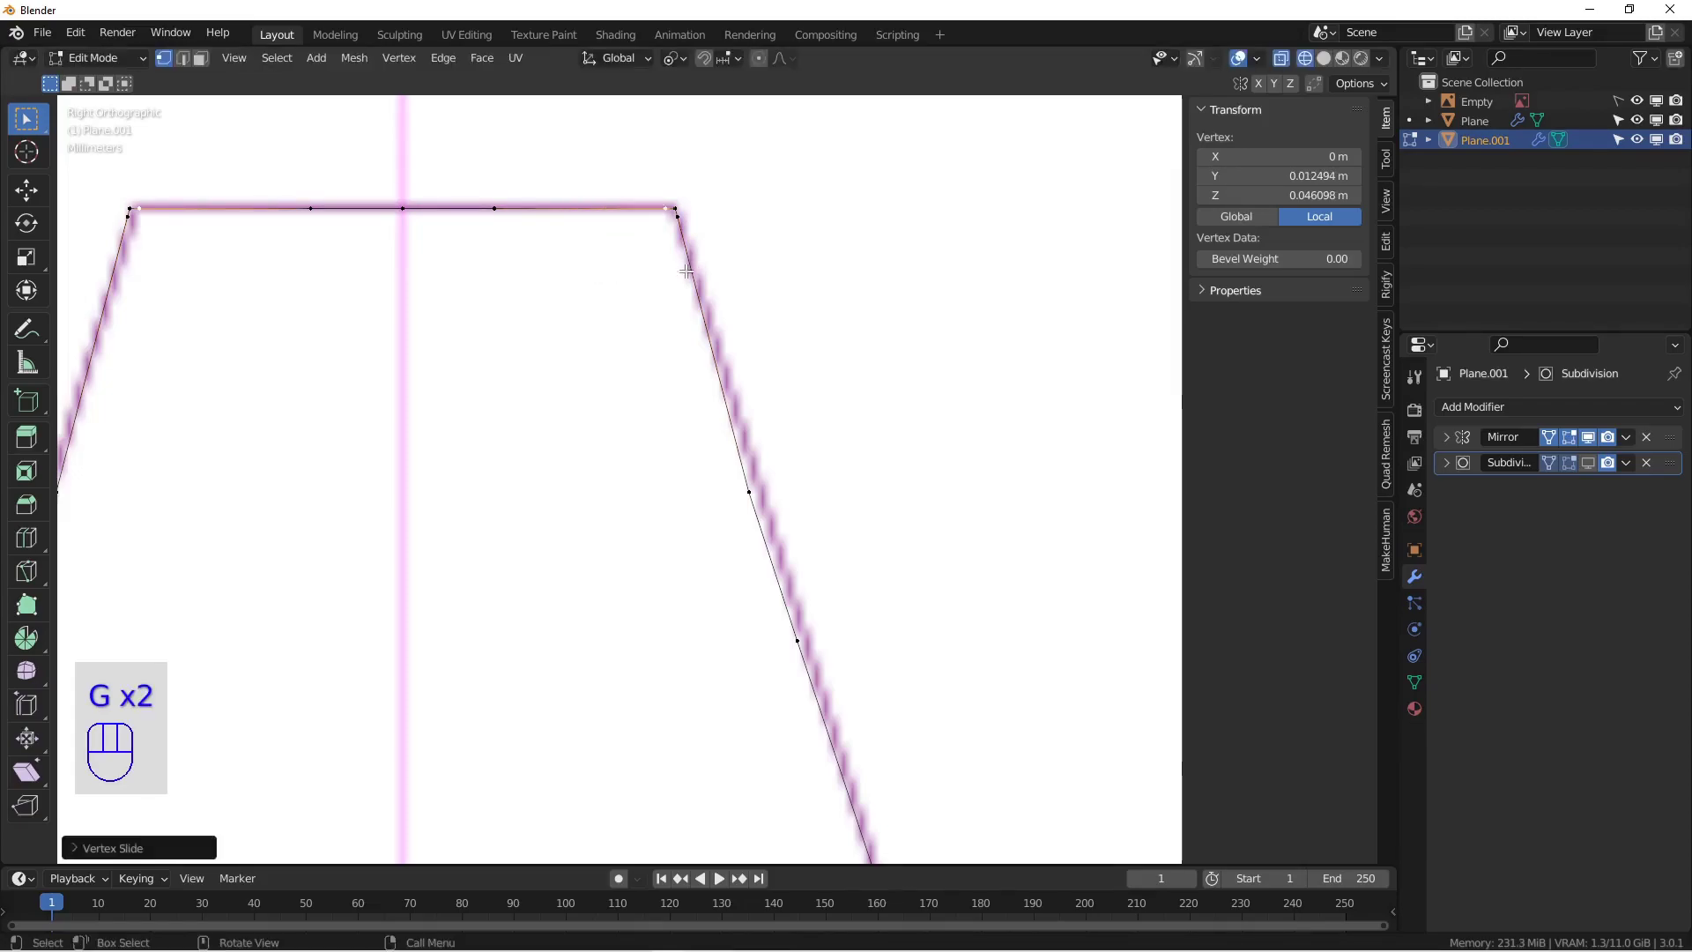
pyautogui.scroll(-2, 684, 270)
pyautogui.scroll(2, 831, 314)
pyautogui.keyDown('shift'); pyautogui.moveTo(699, 242); pyautogui.dragTo(783, 333, button='middle'); pyautogui.keyUp('shift')
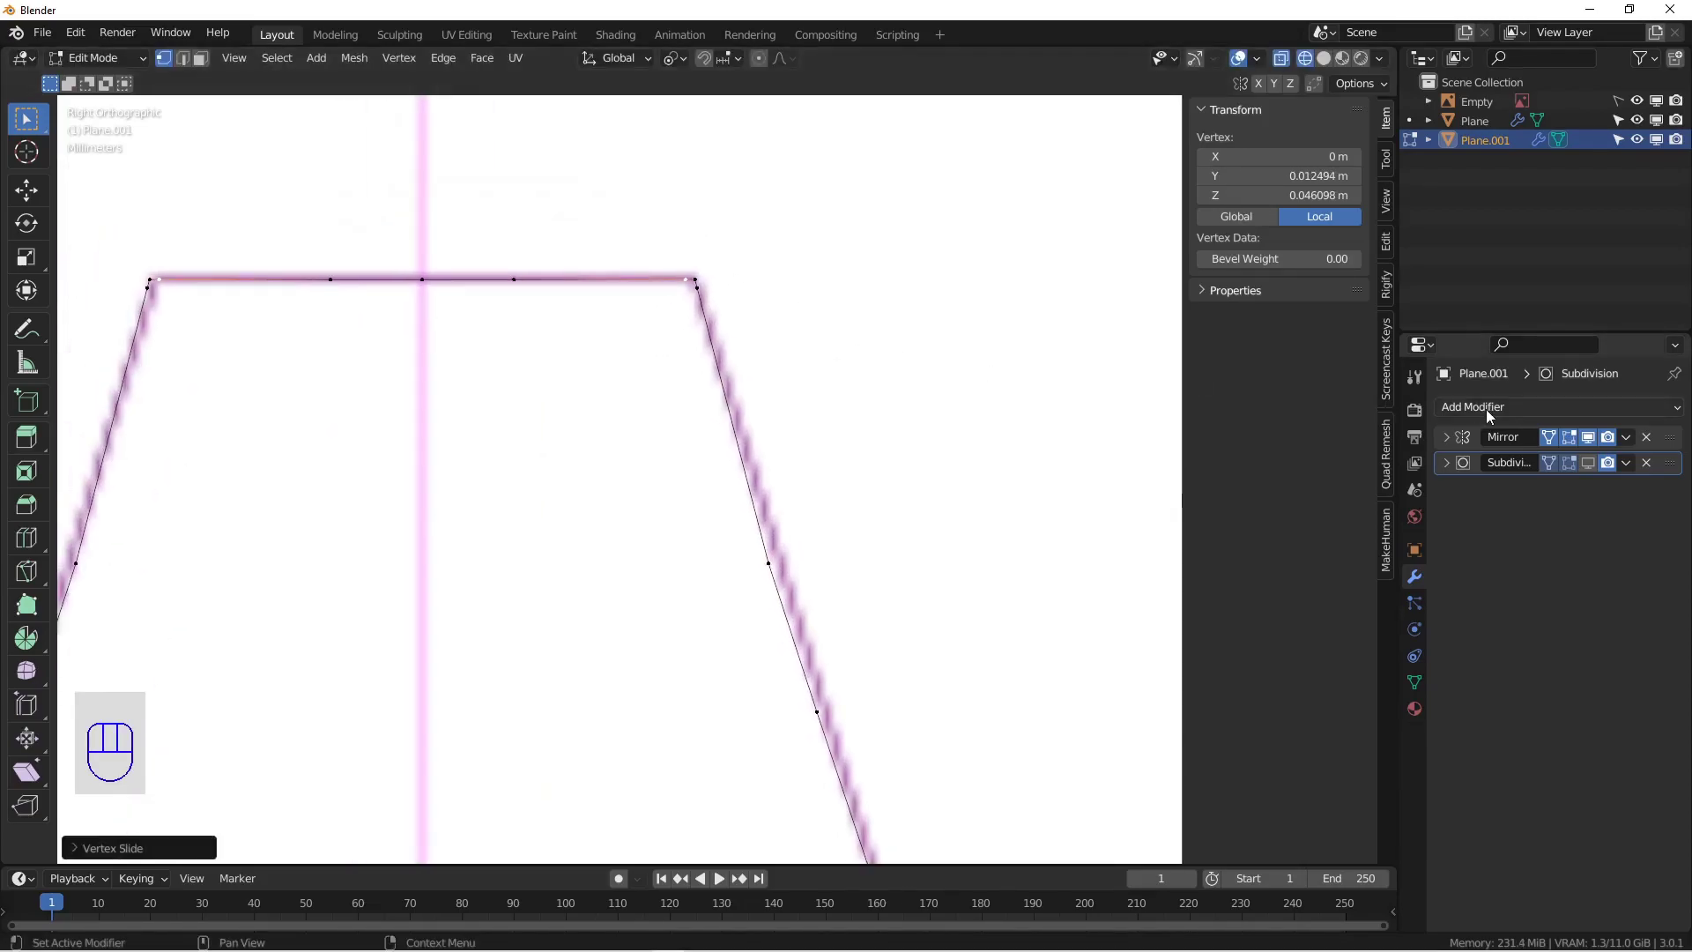
pyautogui.click(1590, 464)
pyautogui.hotkey('alt', 'a')
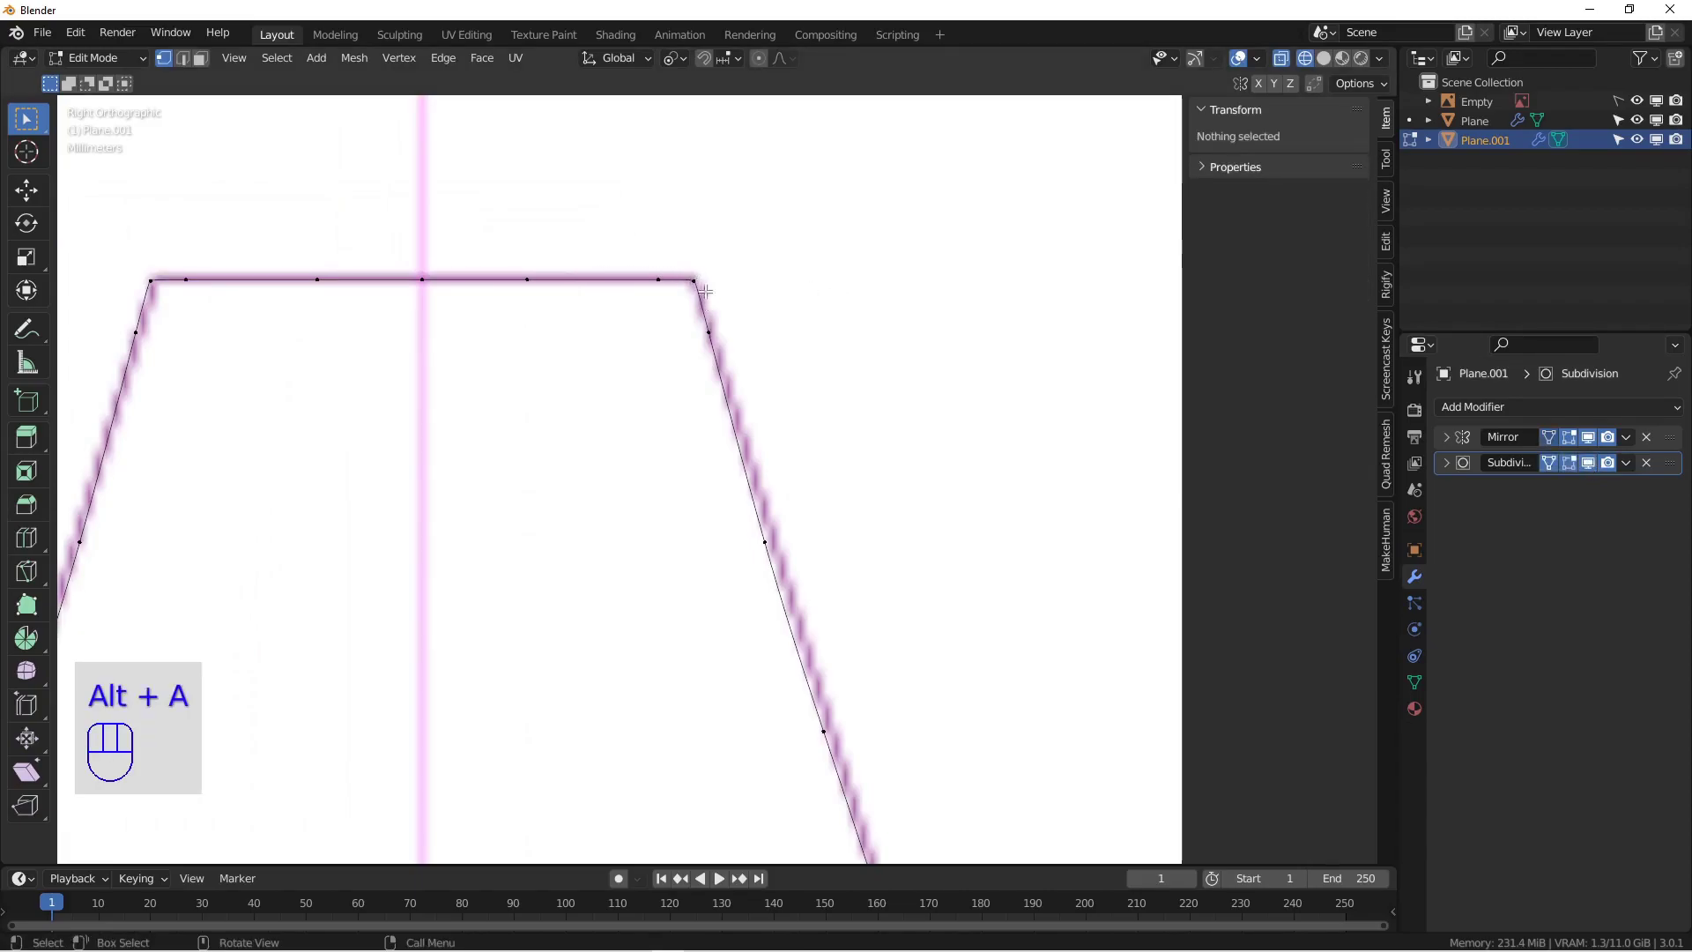
# Step: Move the two upper side vertices onto section #1's slanted line, at about Z 0.0328 m and Z 0.0257 m
pyautogui.keyDown('alt'); pyautogui.keyDown('shift'); pyautogui.moveTo(785, 513); pyautogui.dragTo(703, 278); pyautogui.keyUp('shift'); pyautogui.keyUp('alt')
pyautogui.click(683, 305)
pyautogui.press('g')
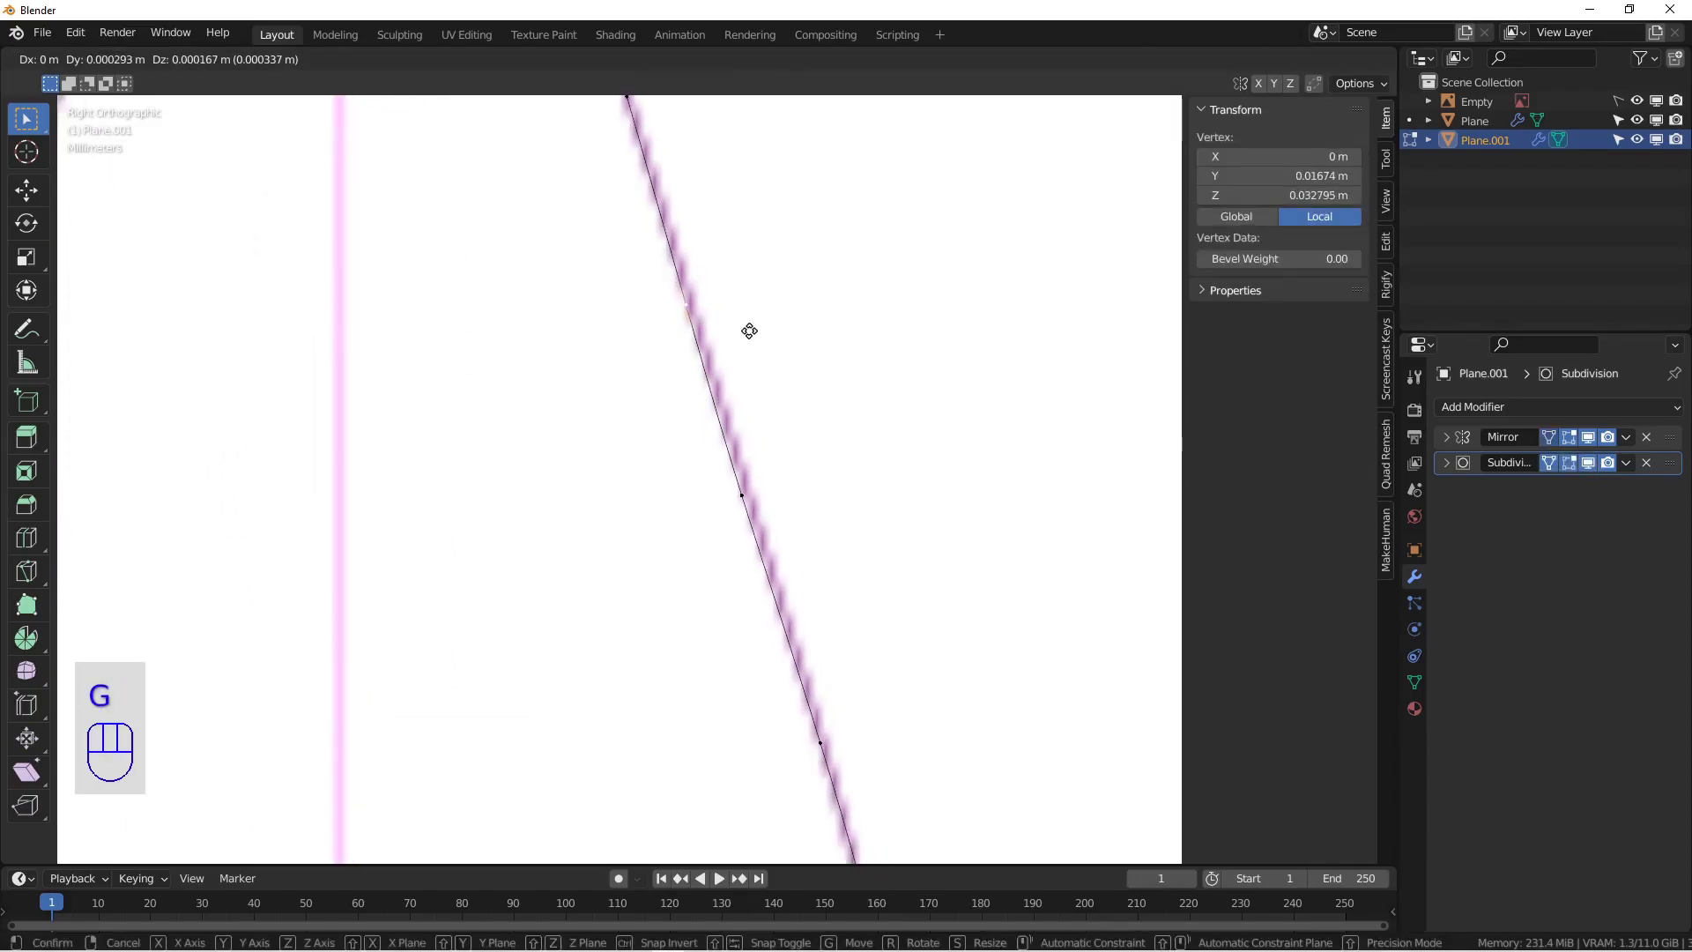
pyautogui.click(750, 338)
pyautogui.click(746, 499)
pyautogui.press('g')
pyautogui.click(769, 518)
# Step: Scale the outline's lower vertices along Z by about 1.08 around the active upper side vertex, reaching section #1's bottom line
pyautogui.scroll(-3, 793, 557)
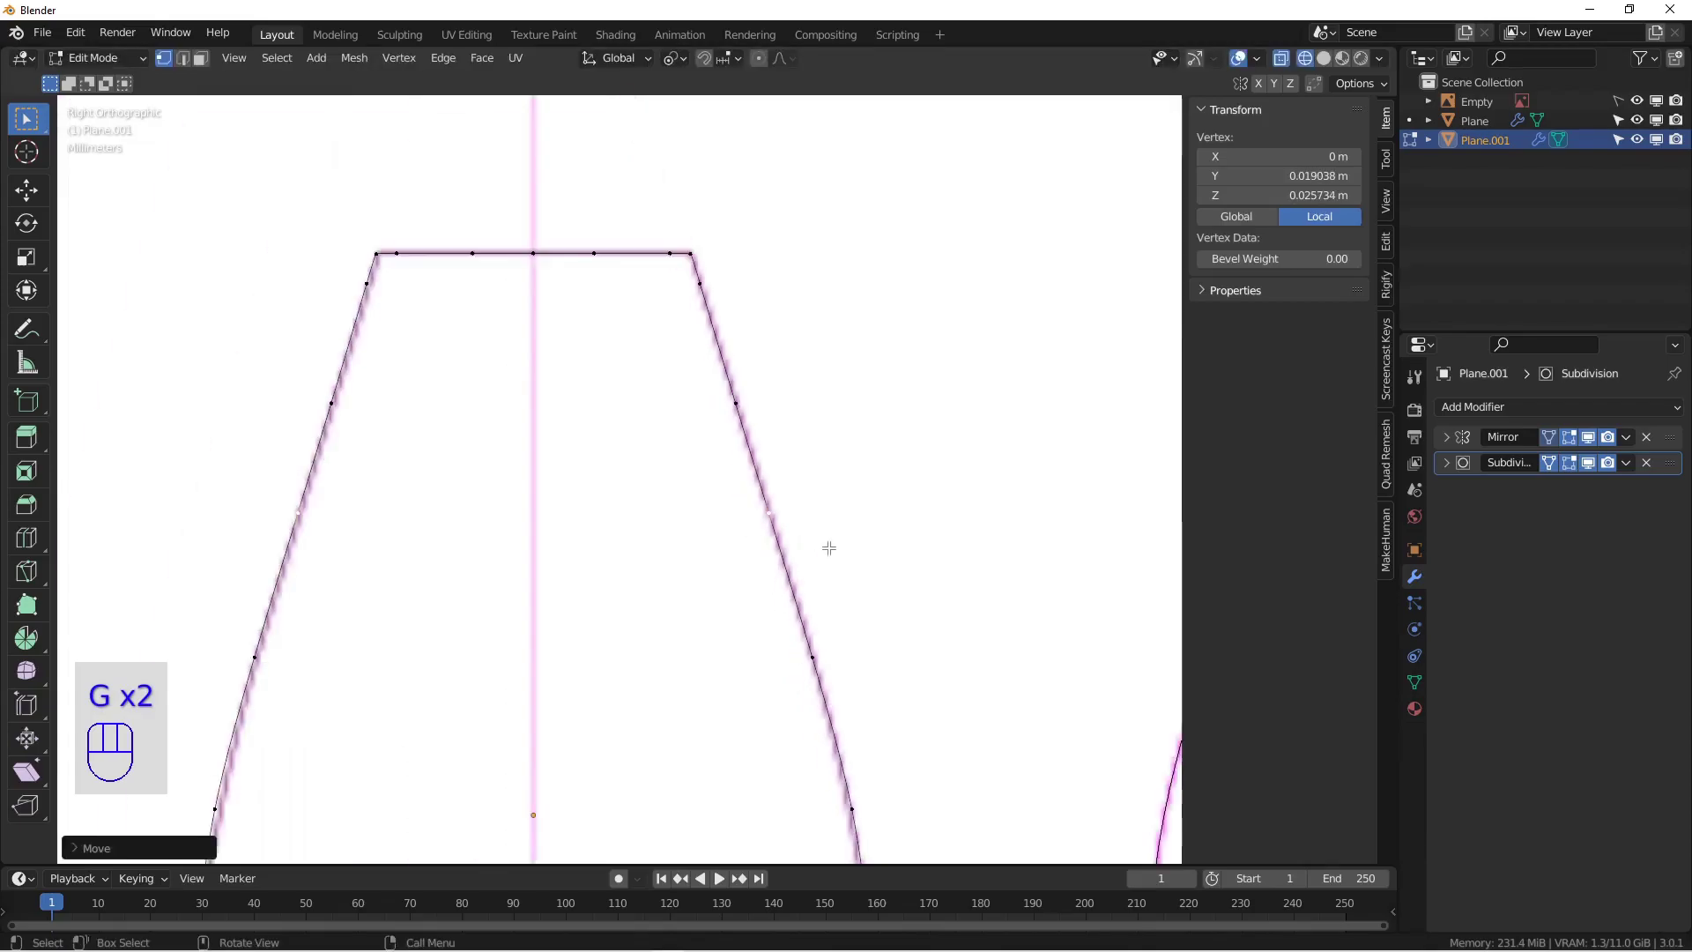
pyautogui.keyDown('alt'); pyautogui.keyDown('shift'); pyautogui.moveTo(904, 781); pyautogui.dragTo(863, 410); pyautogui.keyUp('shift'); pyautogui.keyUp('alt')
pyautogui.keyDown('shift'); pyautogui.moveTo(863, 410); pyautogui.dragTo(878, 265, button='middle'); pyautogui.keyUp('shift')
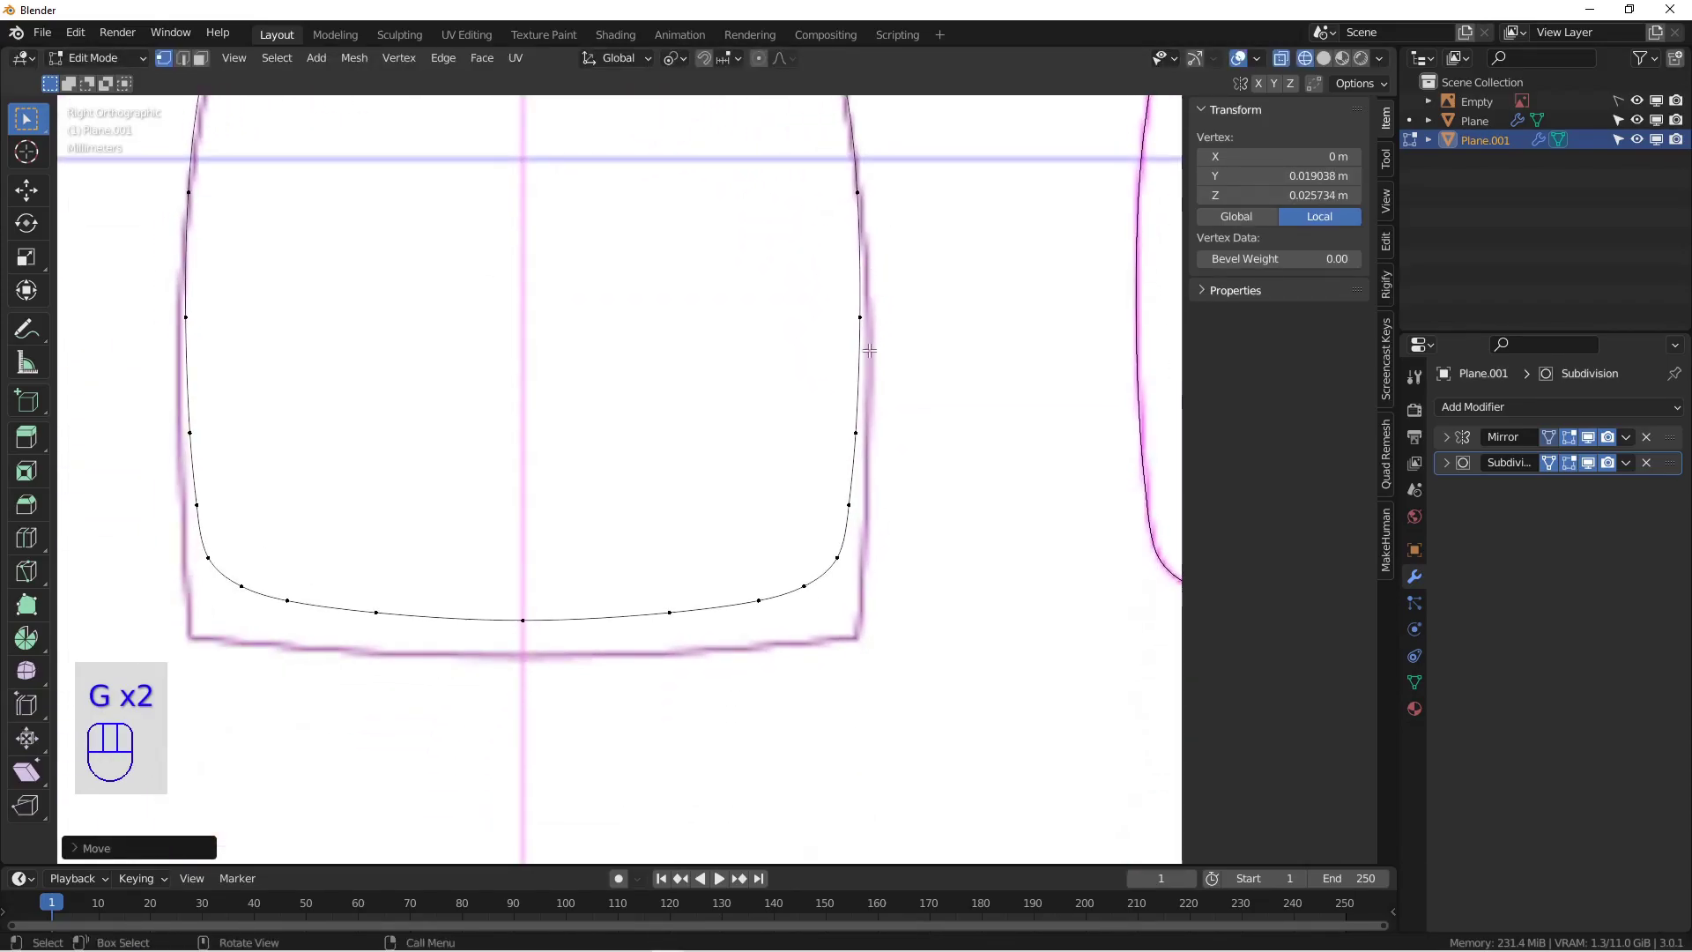
pyautogui.moveTo(124, 148); pyautogui.dragTo(441, 501)
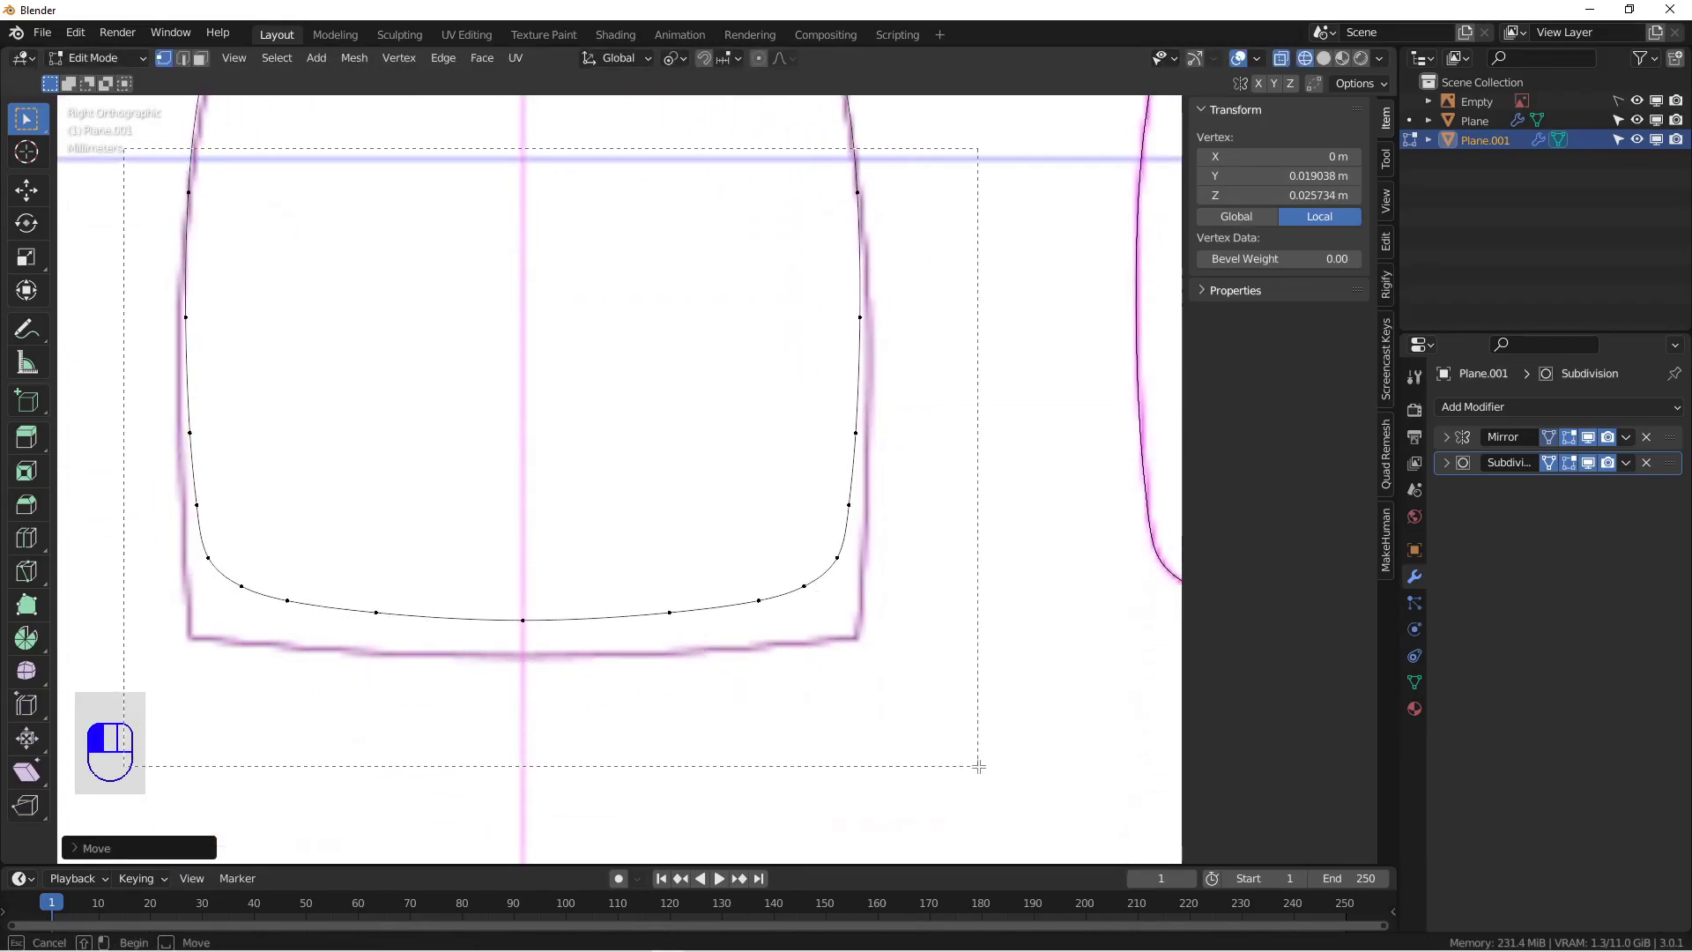
pyautogui.moveTo(979, 766); pyautogui.dragTo(979, 765)
pyautogui.click(676, 58)
pyautogui.click(696, 164)
pyautogui.keyDown('shift'); pyautogui.click(883, 316); pyautogui.keyUp('shift')
pyautogui.keyDown('shift'); pyautogui.click(870, 189); pyautogui.keyUp('shift')
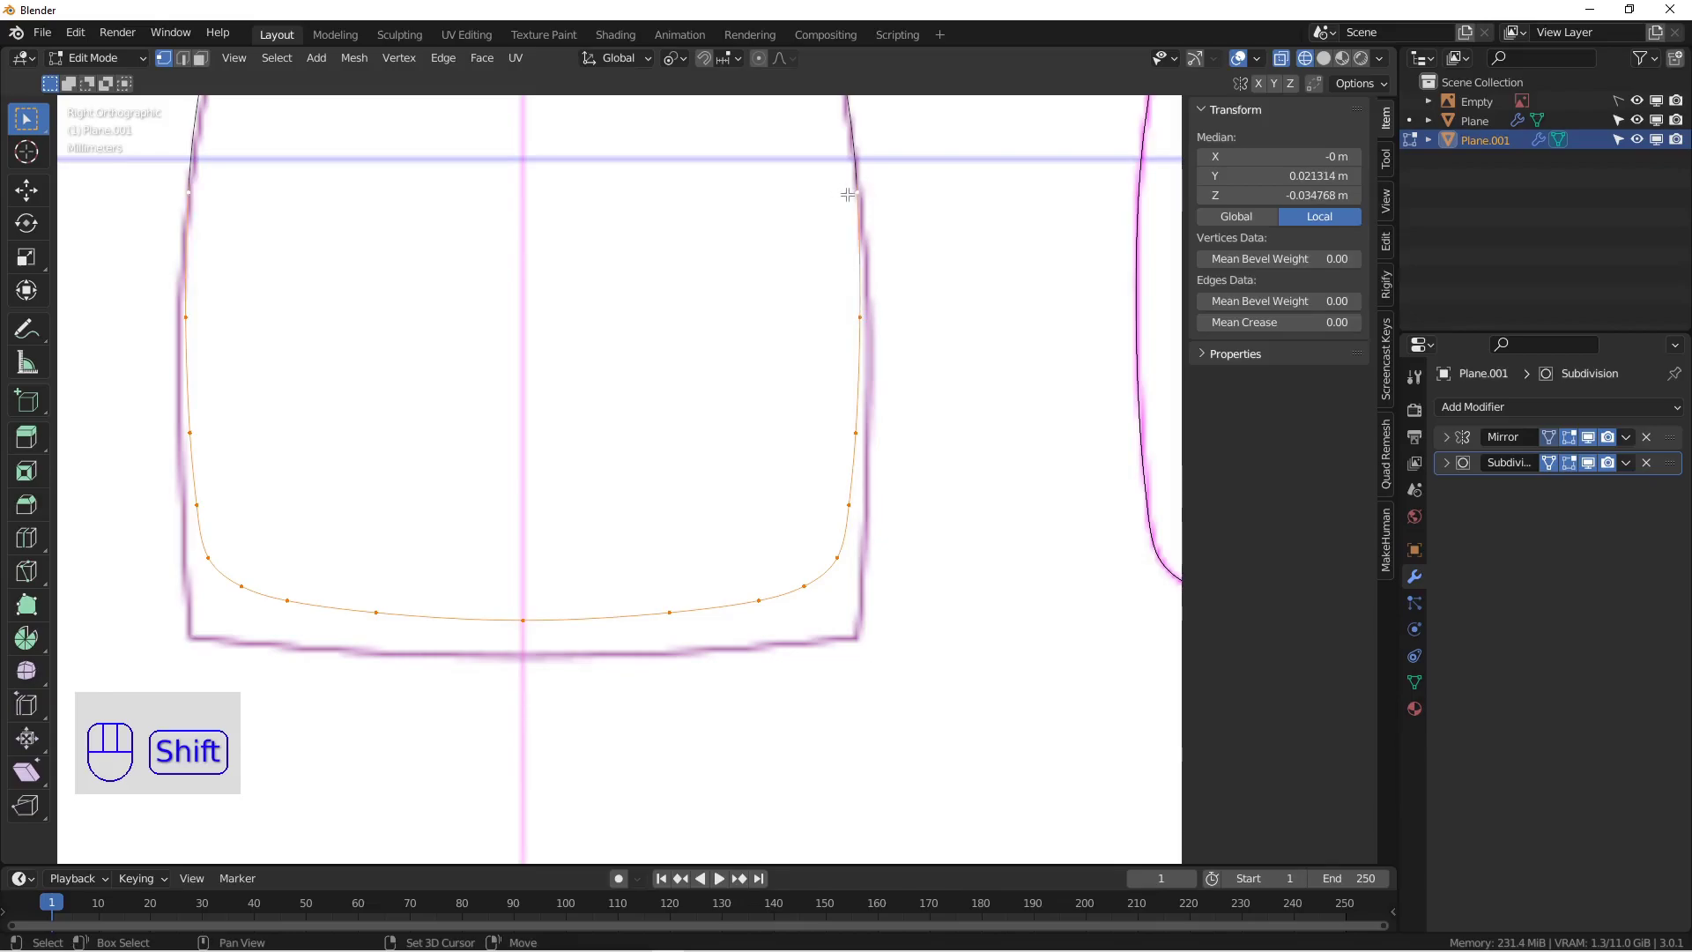
pyautogui.press('s')
pyautogui.press('z')
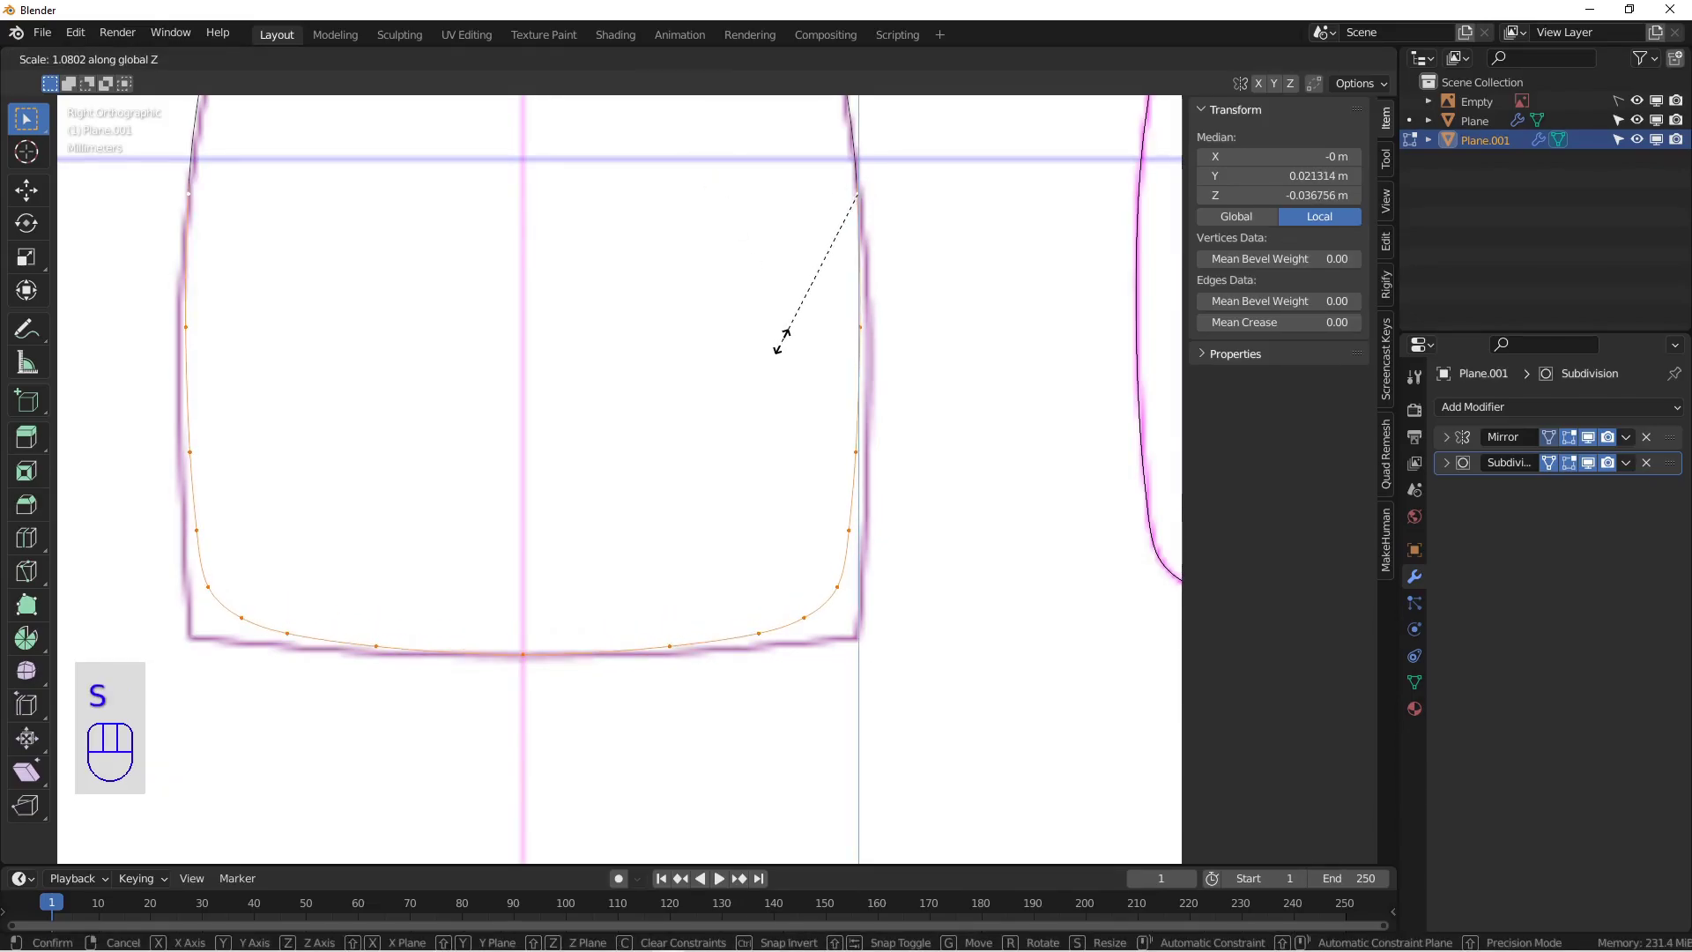
pyautogui.click(780, 341)
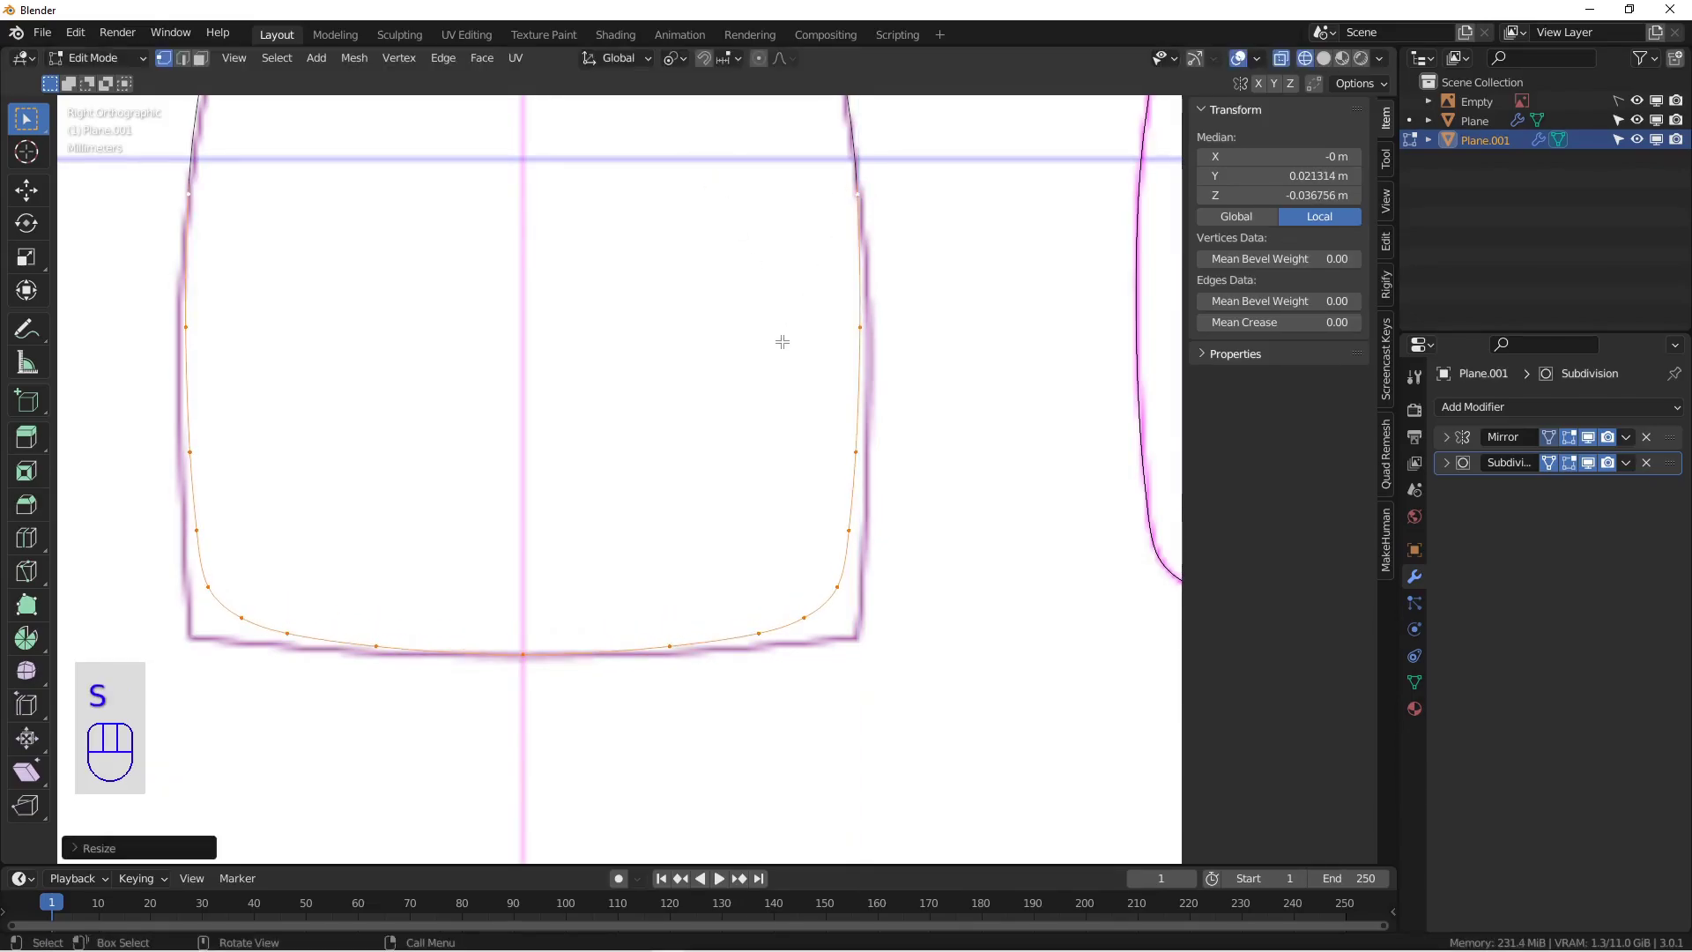
pyautogui.keyDown('shift'); pyautogui.click(526, 658); pyautogui.keyUp('shift')
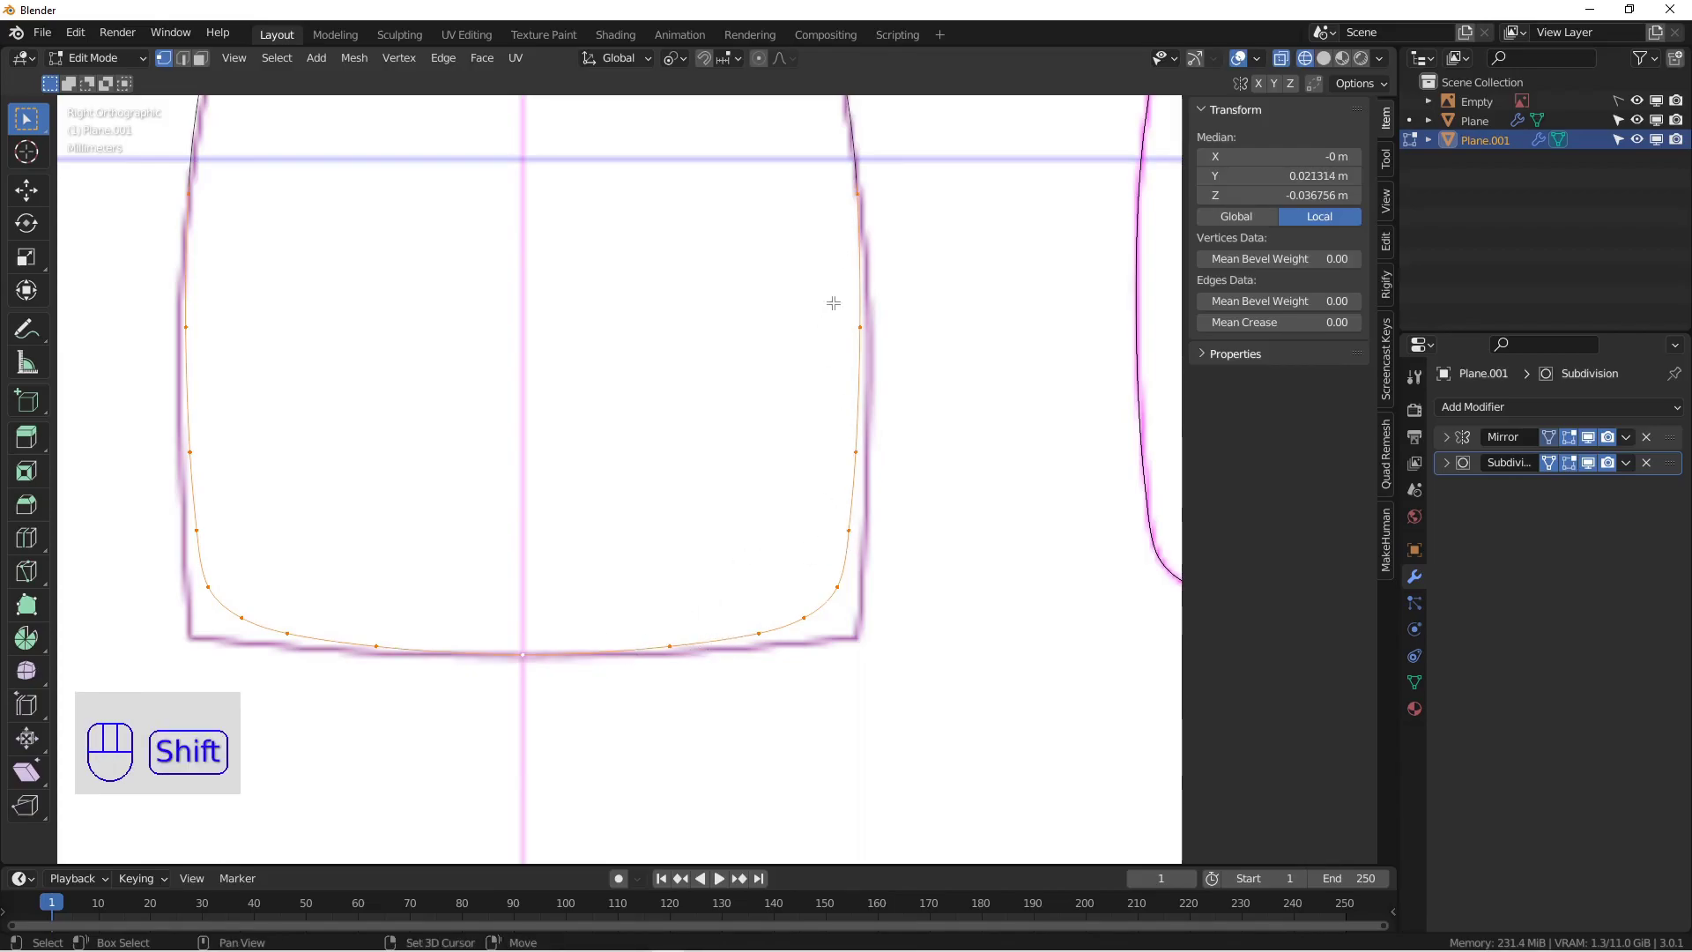
pyautogui.press('s')
pyautogui.press('y')
pyautogui.rightClick(773, 680)
pyautogui.hotkey('alt', 'a')
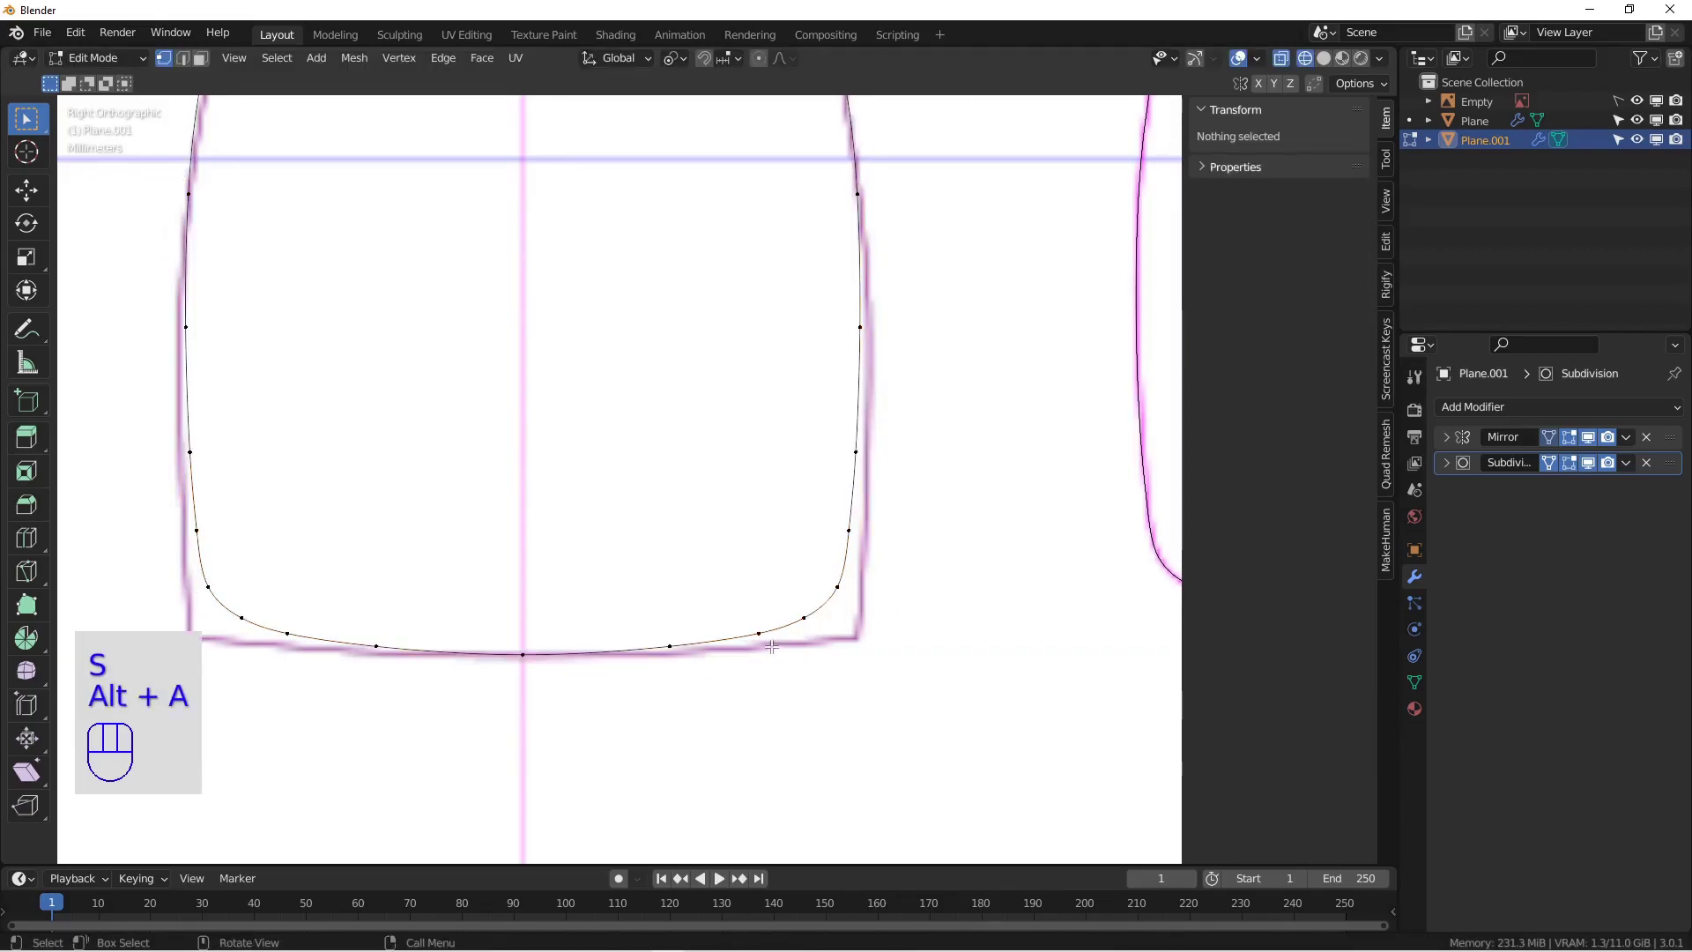
# Step: Hide the subdivision and move the rounded lower corner's vertex out to section #1's bottom corner, at about Y 0.027 m, Z -0.0465 m
pyautogui.click(763, 633)
pyautogui.keyDown('shift'); pyautogui.moveTo(793, 629); pyautogui.dragTo(800, 489, button='middle'); pyautogui.keyUp('shift')
pyautogui.click(1590, 465)
pyautogui.scroll(3, 881, 546)
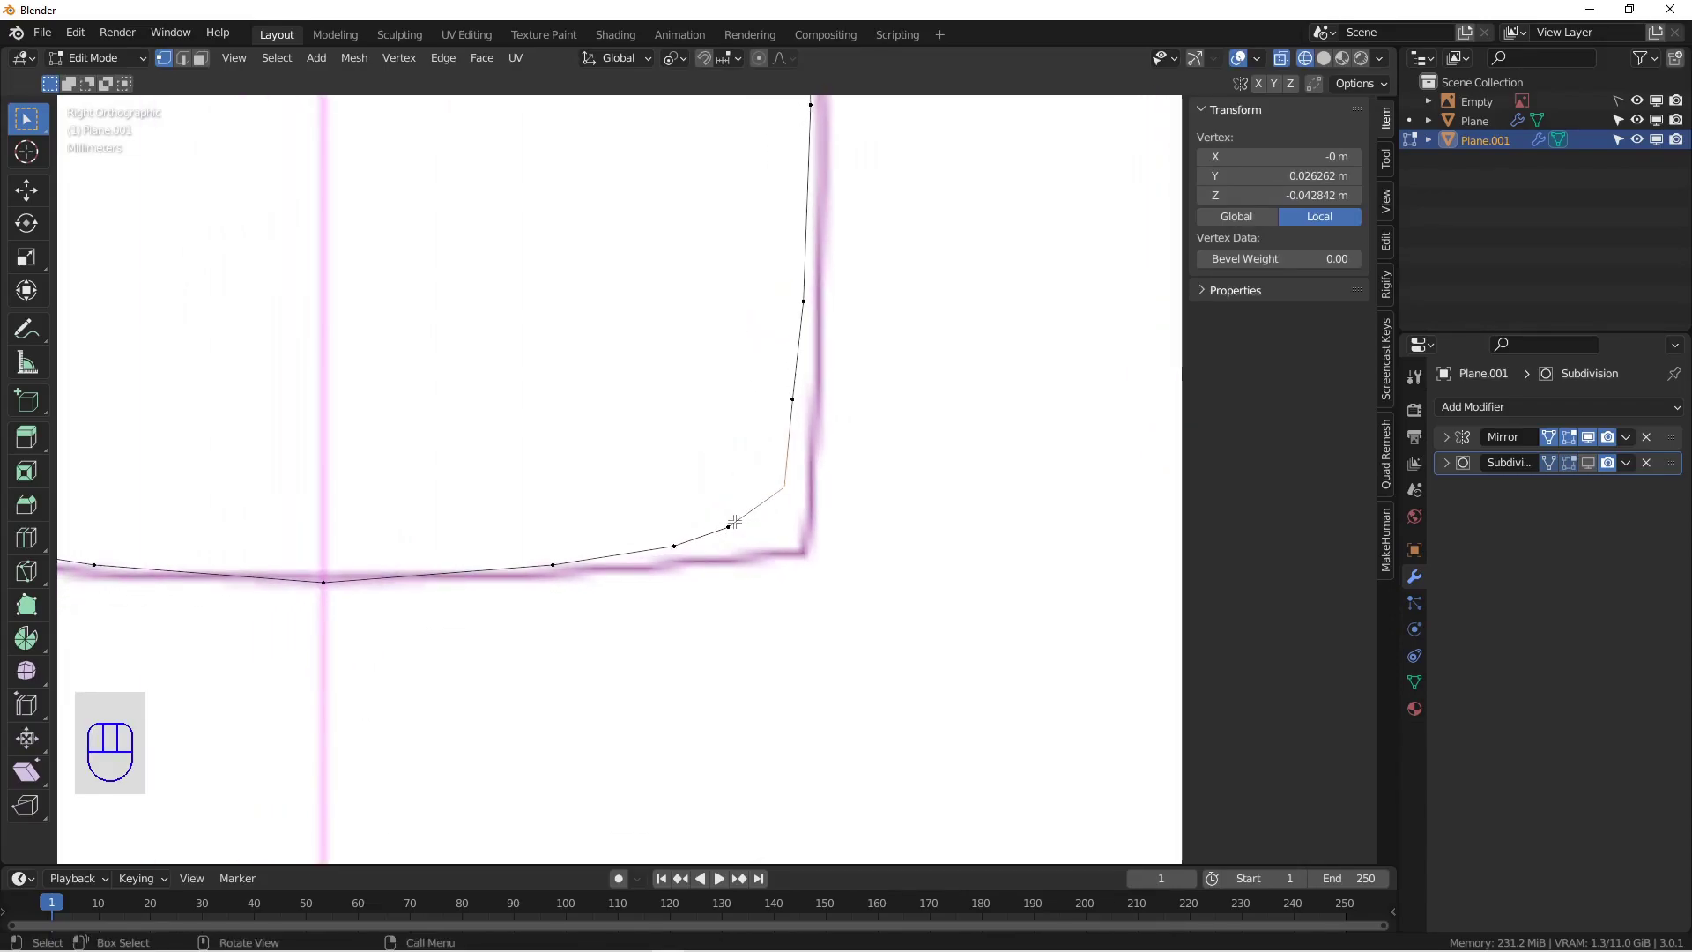
pyautogui.press('g')
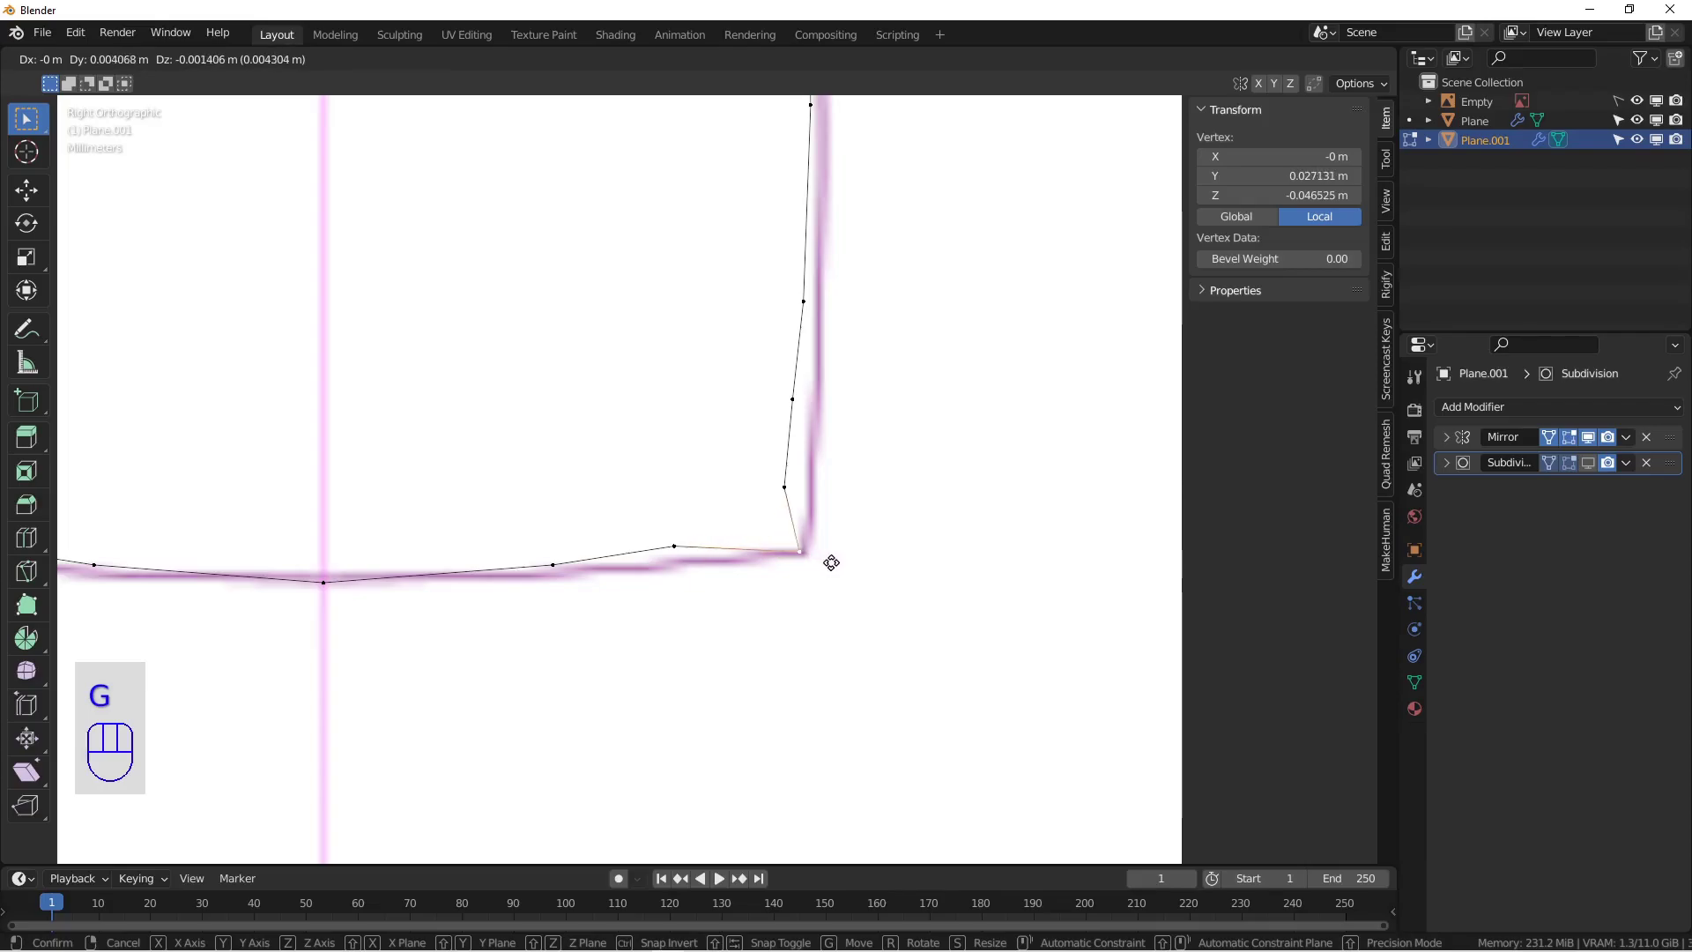
pyautogui.click(820, 520)
# Step: Move the vertices on either side of the bottom corner close to it, one on the side line and one on the bottom line
pyautogui.press('g')
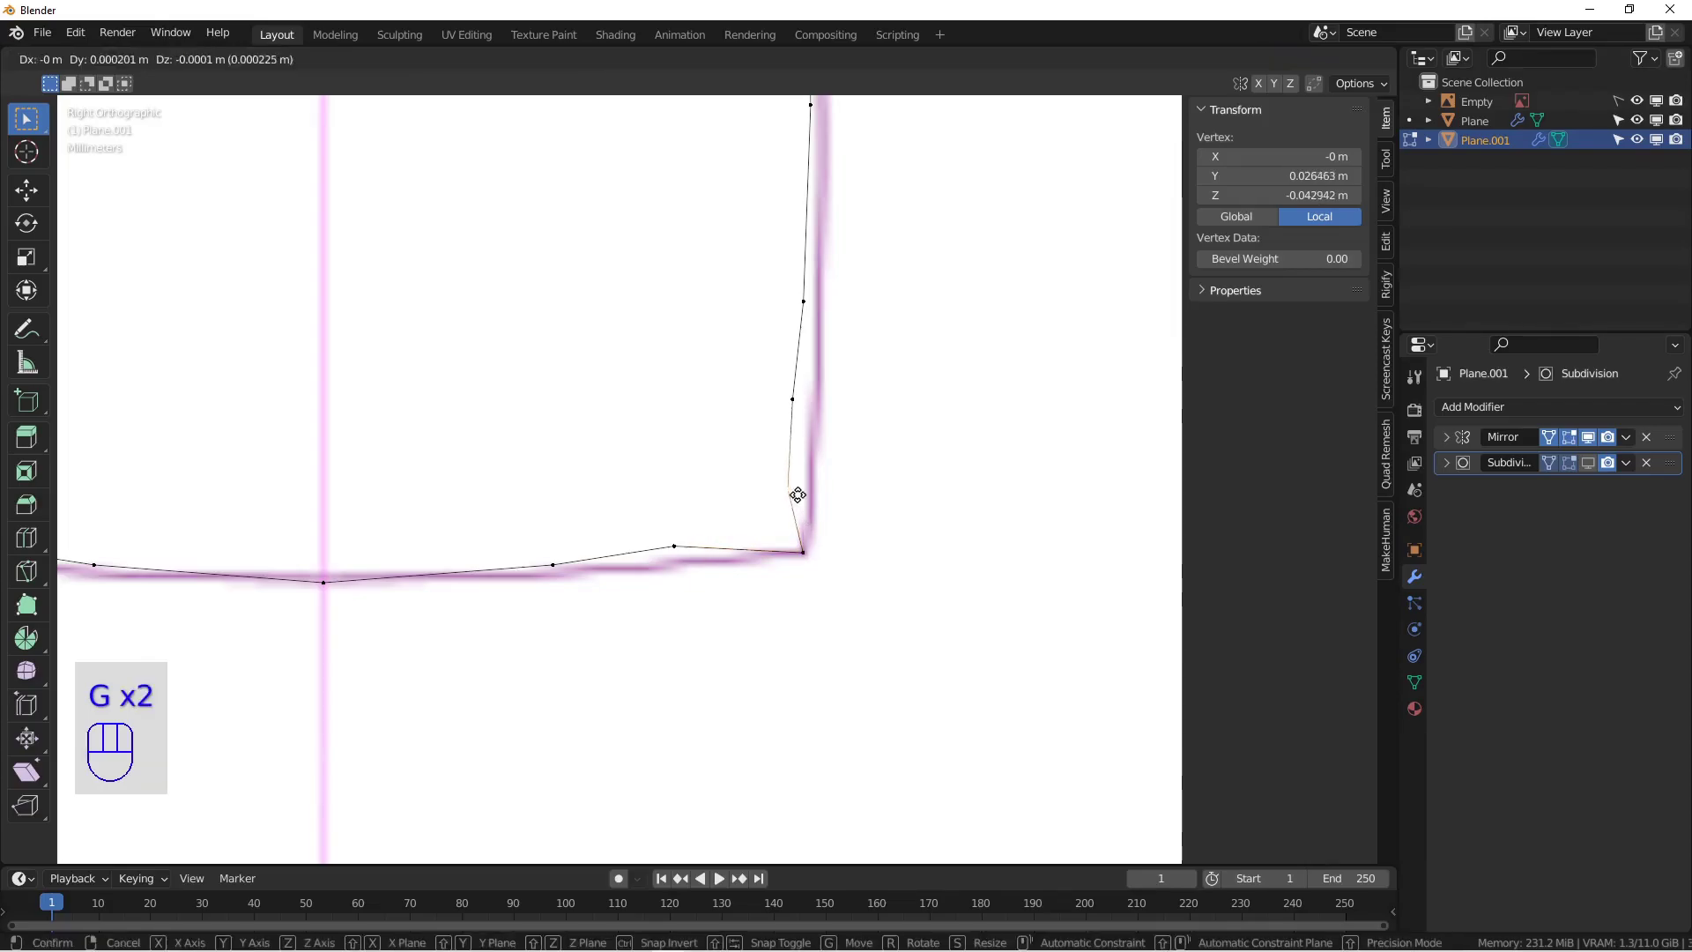
pyautogui.click(816, 537)
pyautogui.press('g')
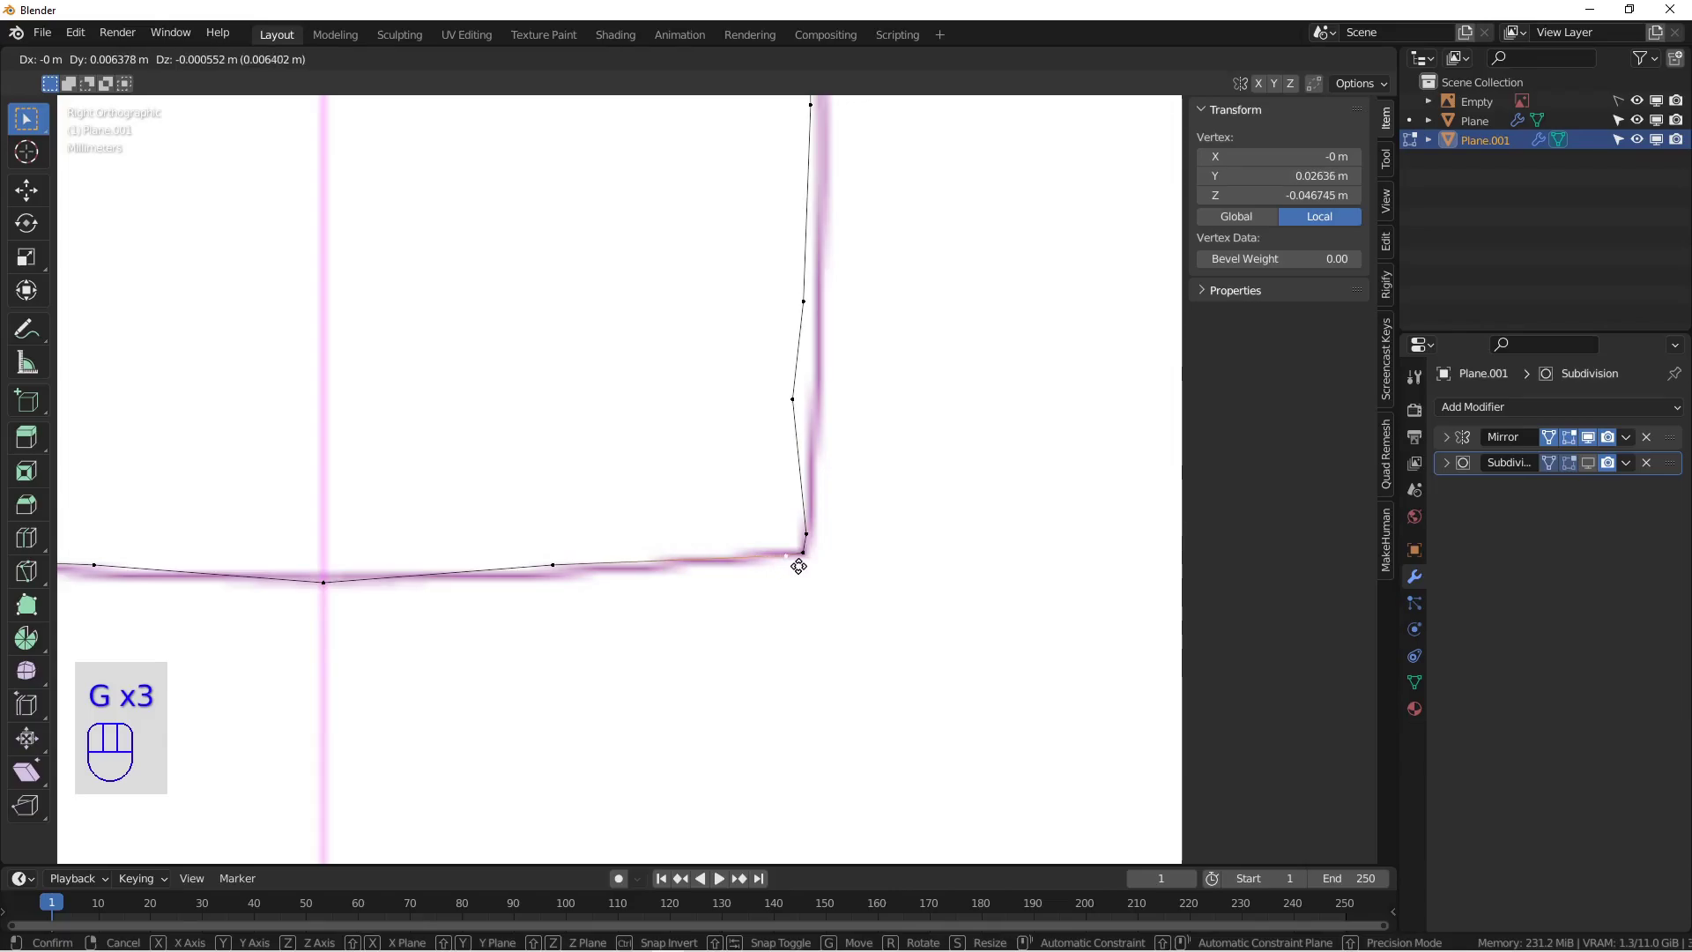
pyautogui.click(799, 566)
pyautogui.click(829, 529)
pyautogui.press('g')
pyautogui.click(828, 528)
# Step: Move the two lower side vertices above the bottom corner outward onto section #1's side line
pyautogui.click(817, 406)
pyautogui.press('g')
pyautogui.click(840, 399)
pyautogui.click(804, 302)
pyautogui.press('g')
pyautogui.click(816, 307)
# Step: Move the mid-bottom vertex to about Y 0.0131 m, Z -0.0477 m and the bottom centre vertex to about Z -0.048 m
pyautogui.click(590, 522)
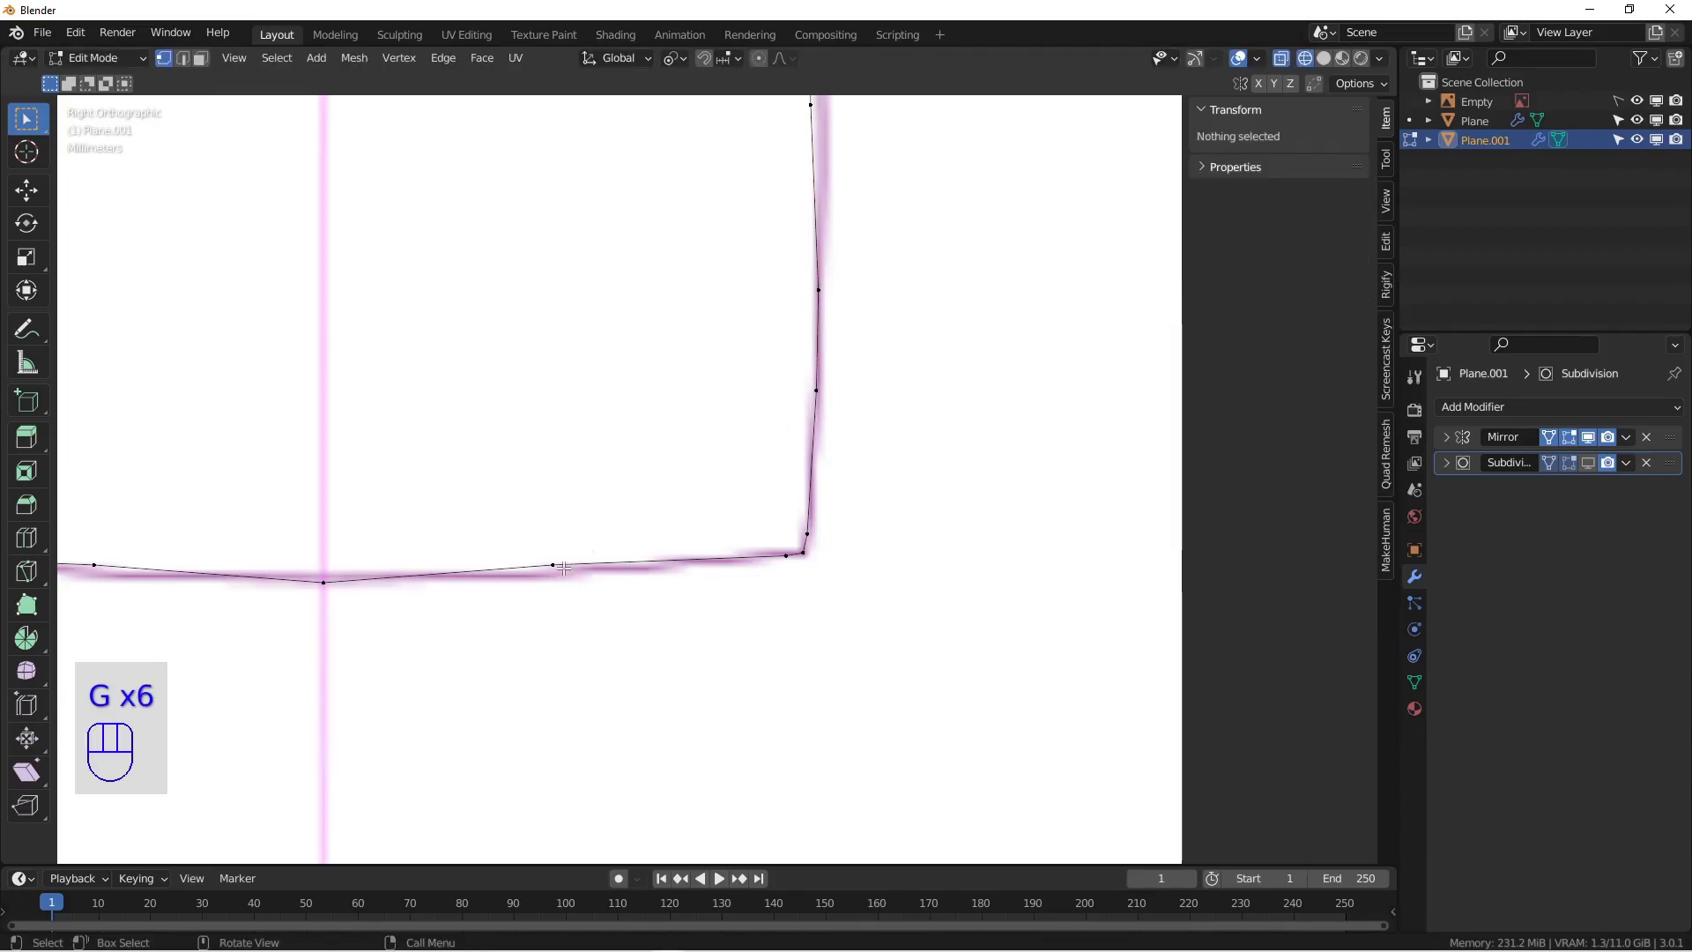
pyautogui.click(553, 565)
pyautogui.press('g')
pyautogui.click(567, 590)
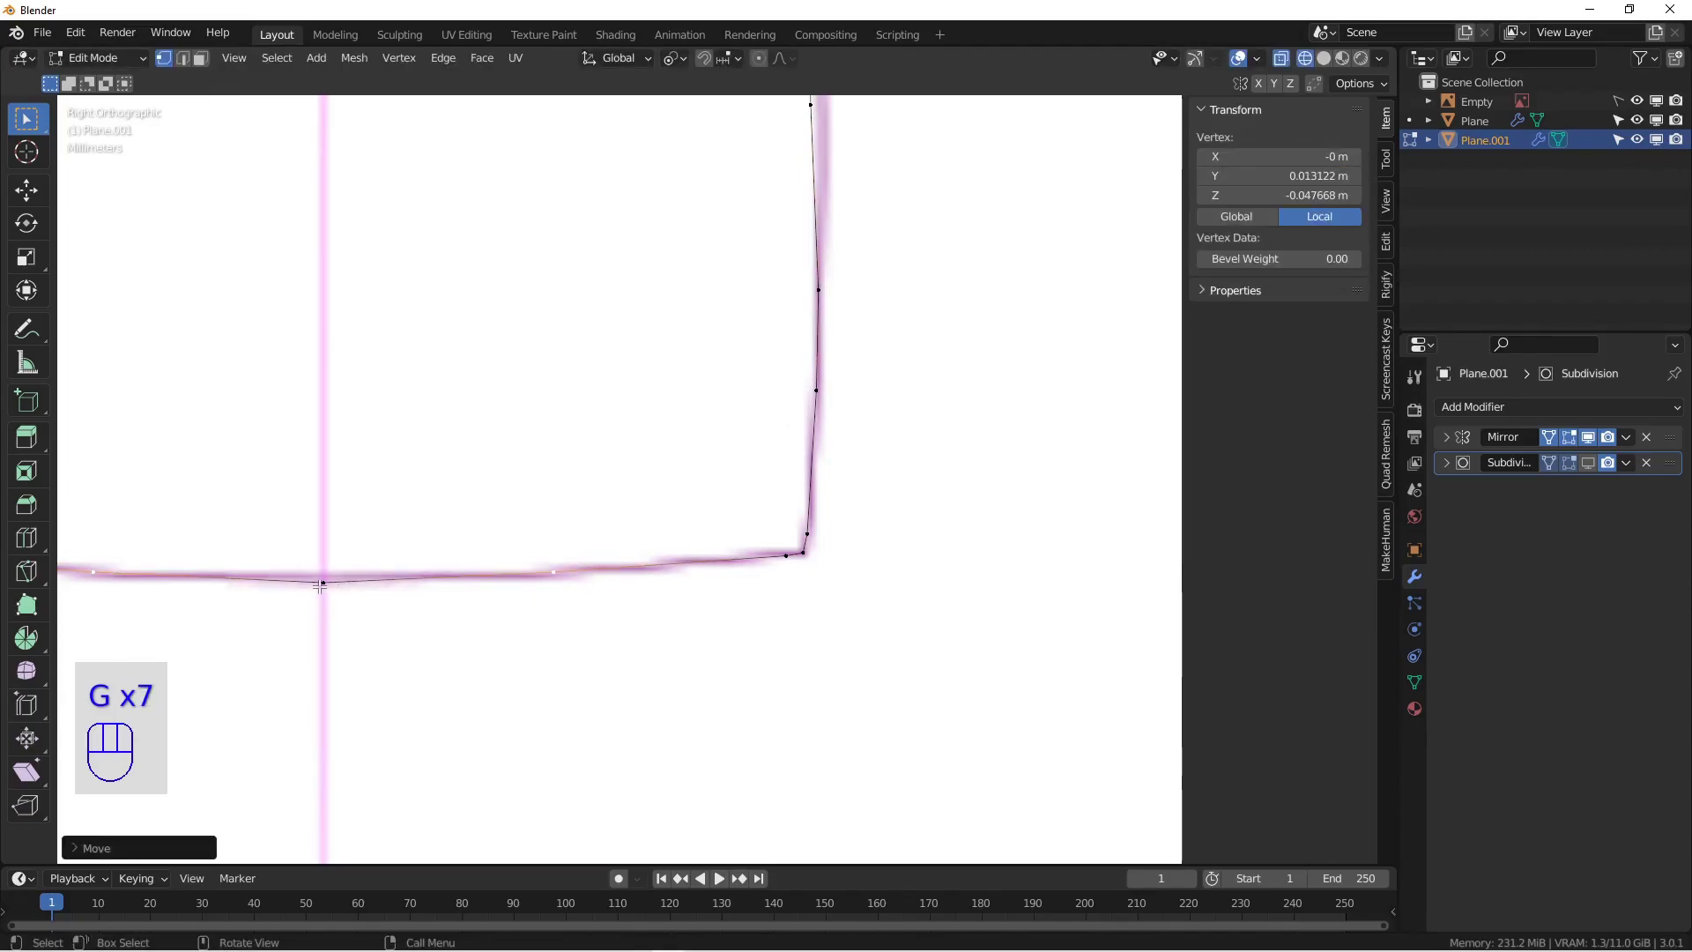
pyautogui.press('g')
pyautogui.click(386, 650)
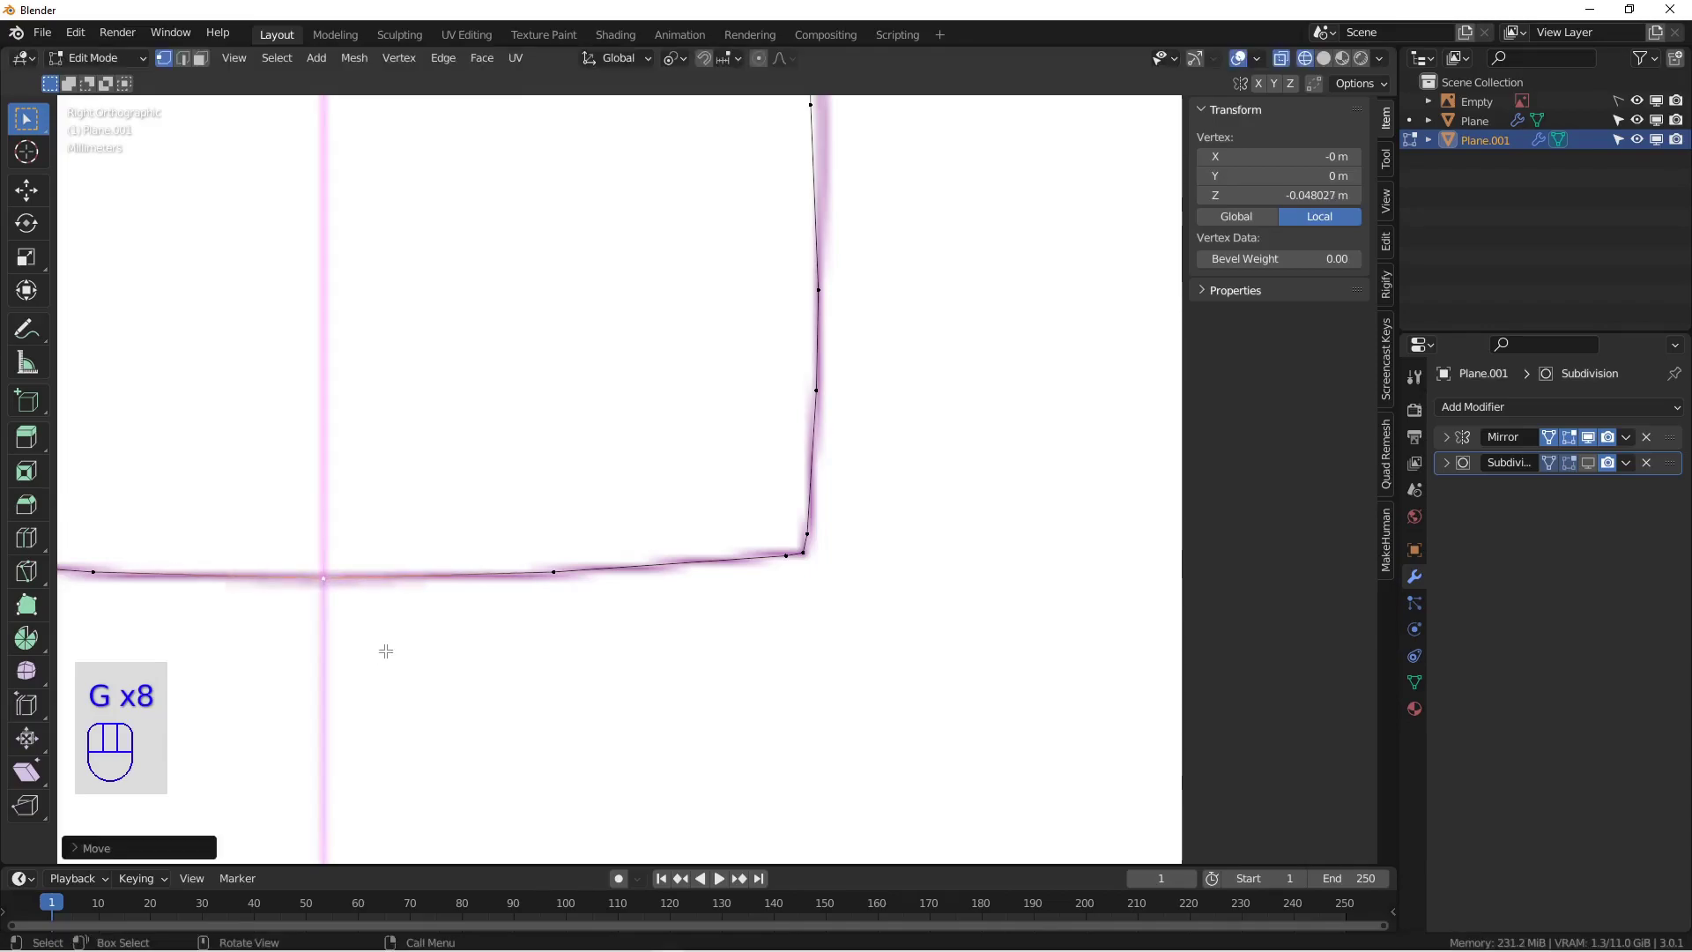
# Step: Show the subdivision and refine the mid-bottom vertex to about Z -0.0479 m and the vertex beside the corner to about Y 0.0272 m
pyautogui.click(1588, 463)
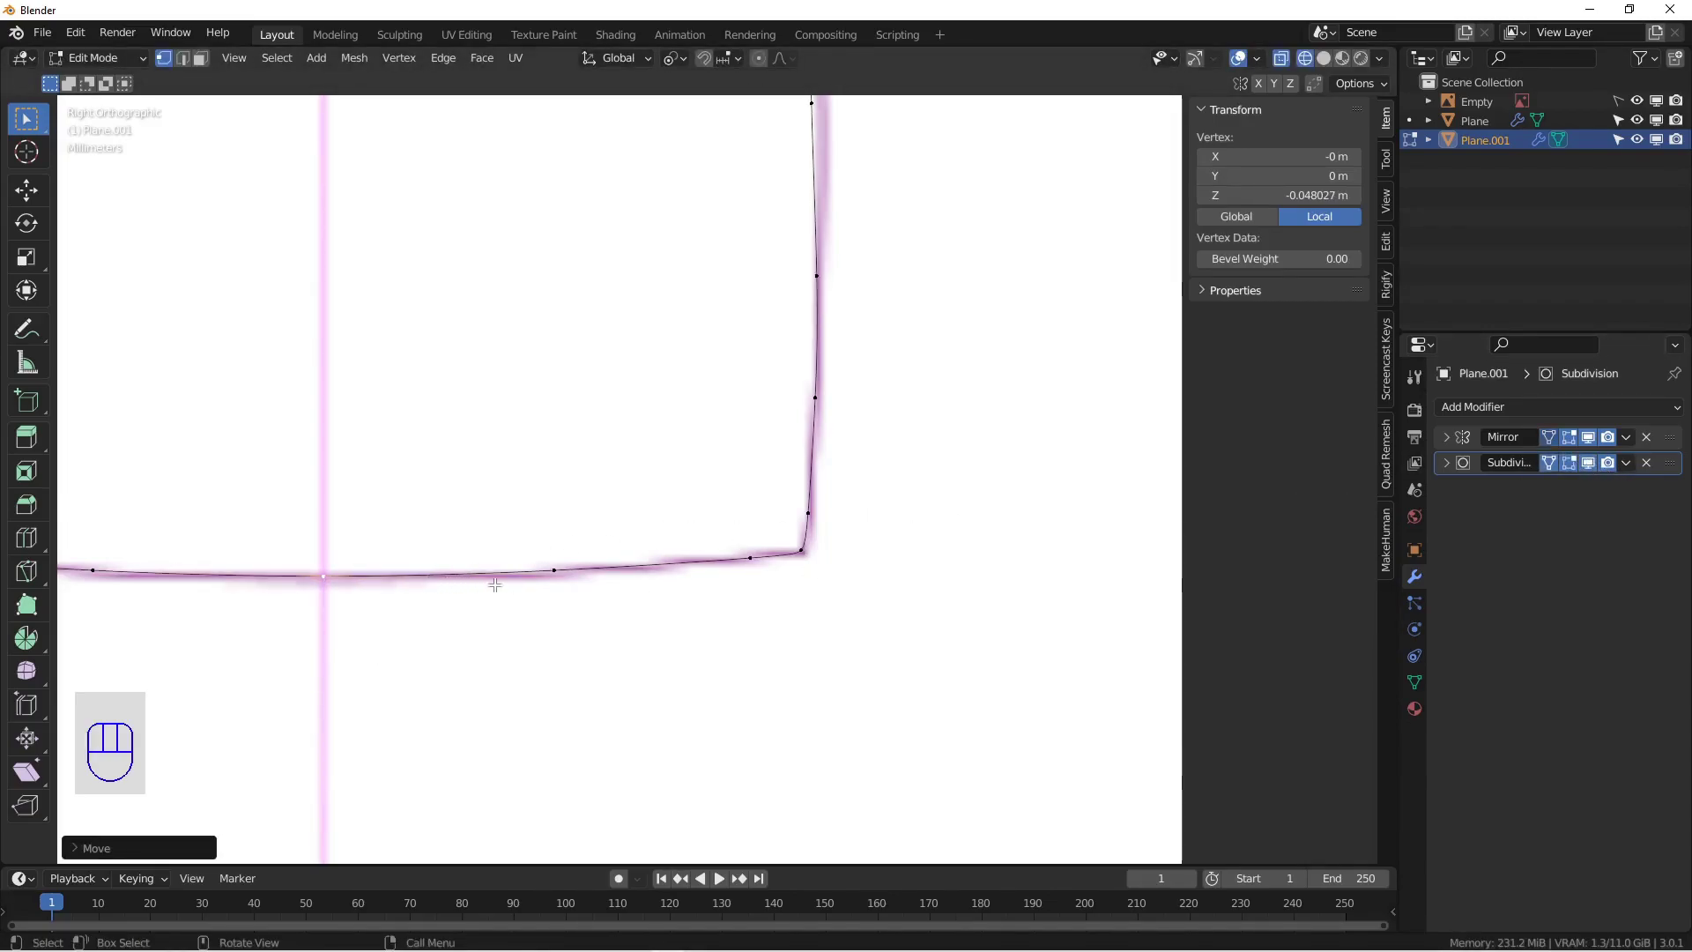
pyautogui.click(568, 591)
pyautogui.press('g')
pyautogui.click(568, 590)
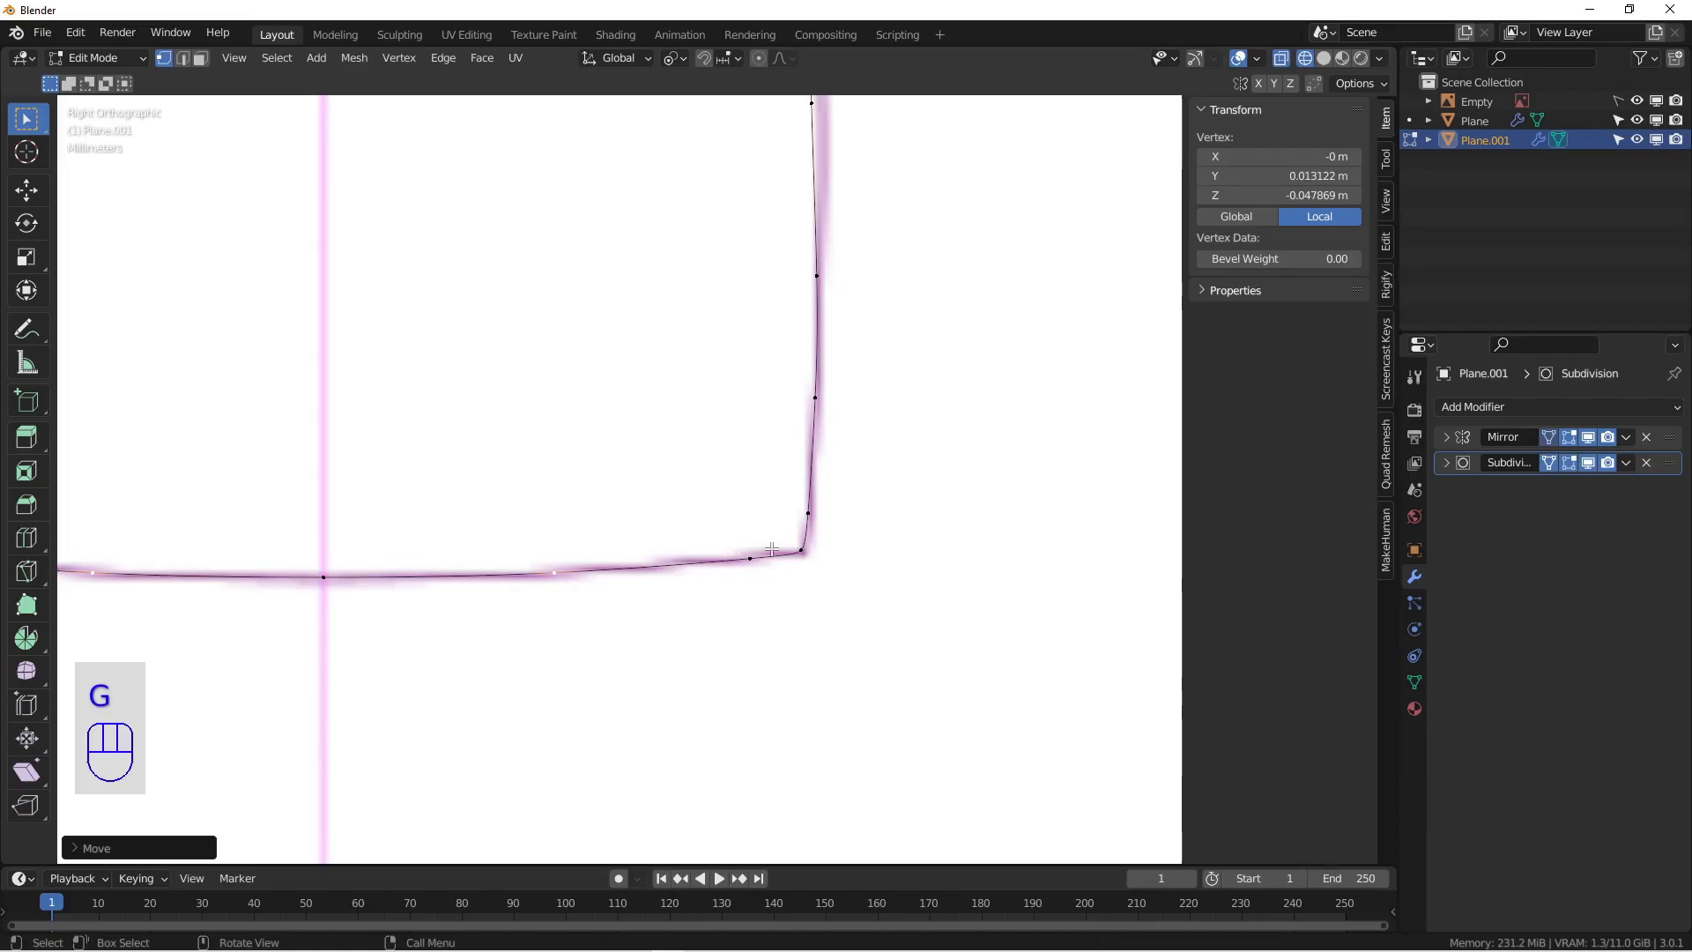
pyautogui.click(768, 583)
pyautogui.press('g')
pyautogui.click(782, 582)
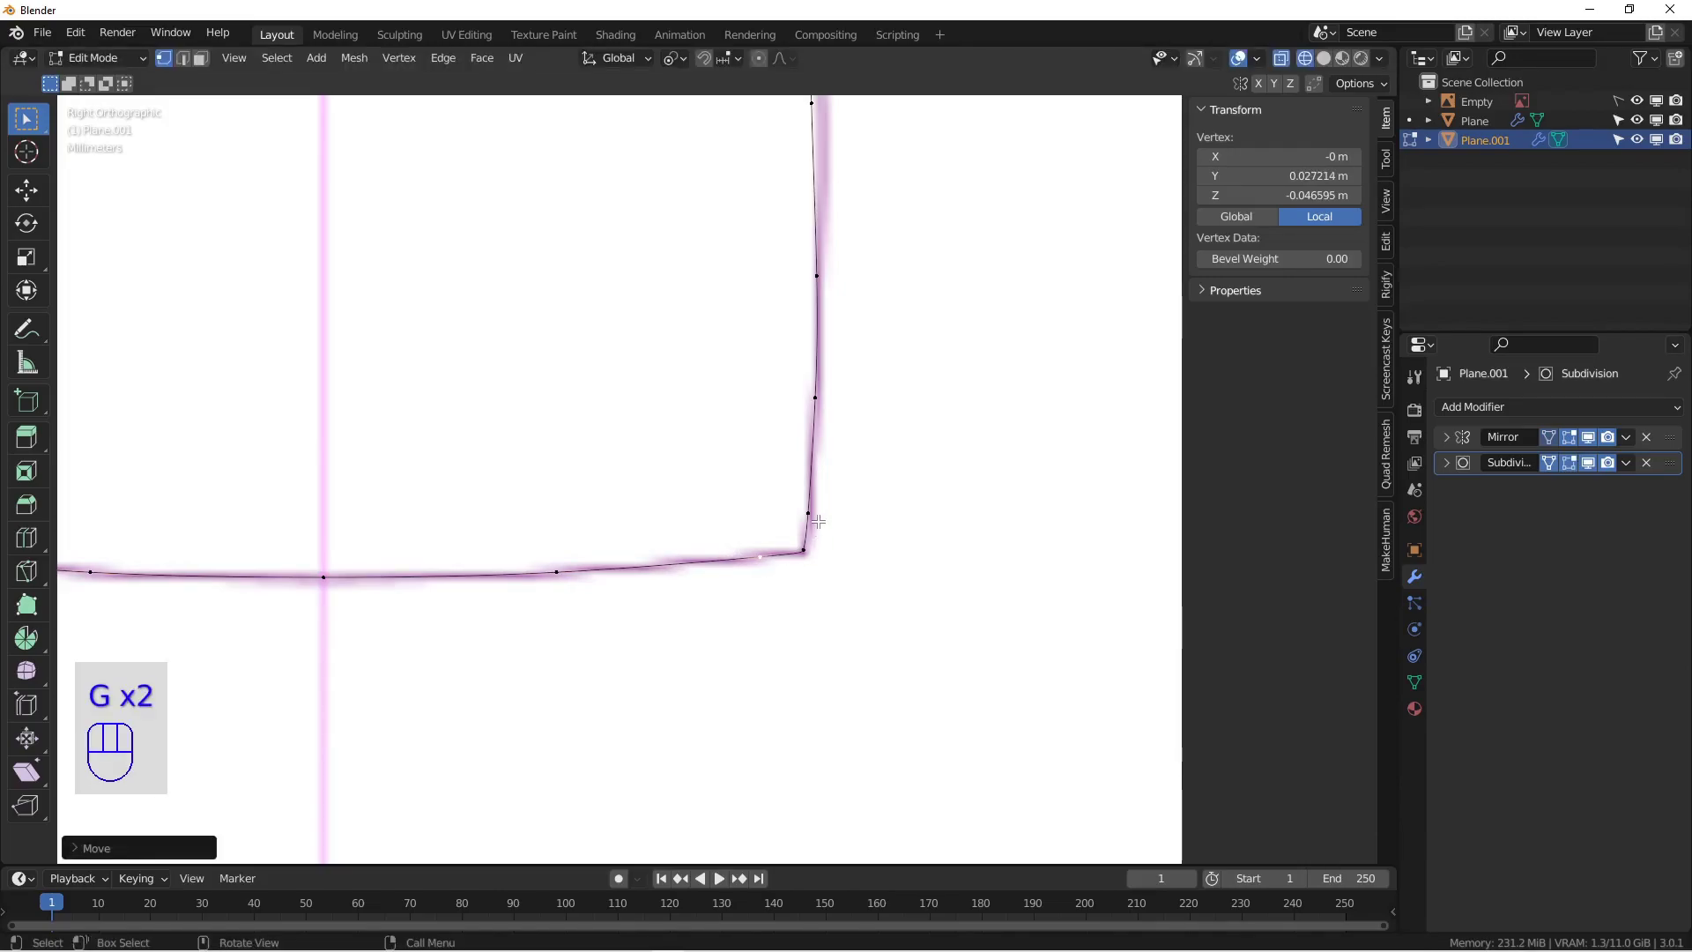
# Step: Nudge the bottom corner vertex and the vertex just above it onto section #1's corner lines
pyautogui.click(807, 552)
pyautogui.press('g')
pyautogui.click(810, 553)
pyautogui.click(816, 507)
pyautogui.press('g')
pyautogui.click(818, 506)
# Step: Move the widest side vertex outward onto section #1's side line, at about Y 0.0286 m, Z -0.0208 m
pyautogui.scroll(-4, 817, 506)
pyautogui.keyDown('alt'); pyautogui.keyDown('shift'); pyautogui.moveTo(720, 341); pyautogui.dragTo(813, 460); pyautogui.keyUp('shift'); pyautogui.keyUp('alt')
pyautogui.scroll(2, 813, 453)
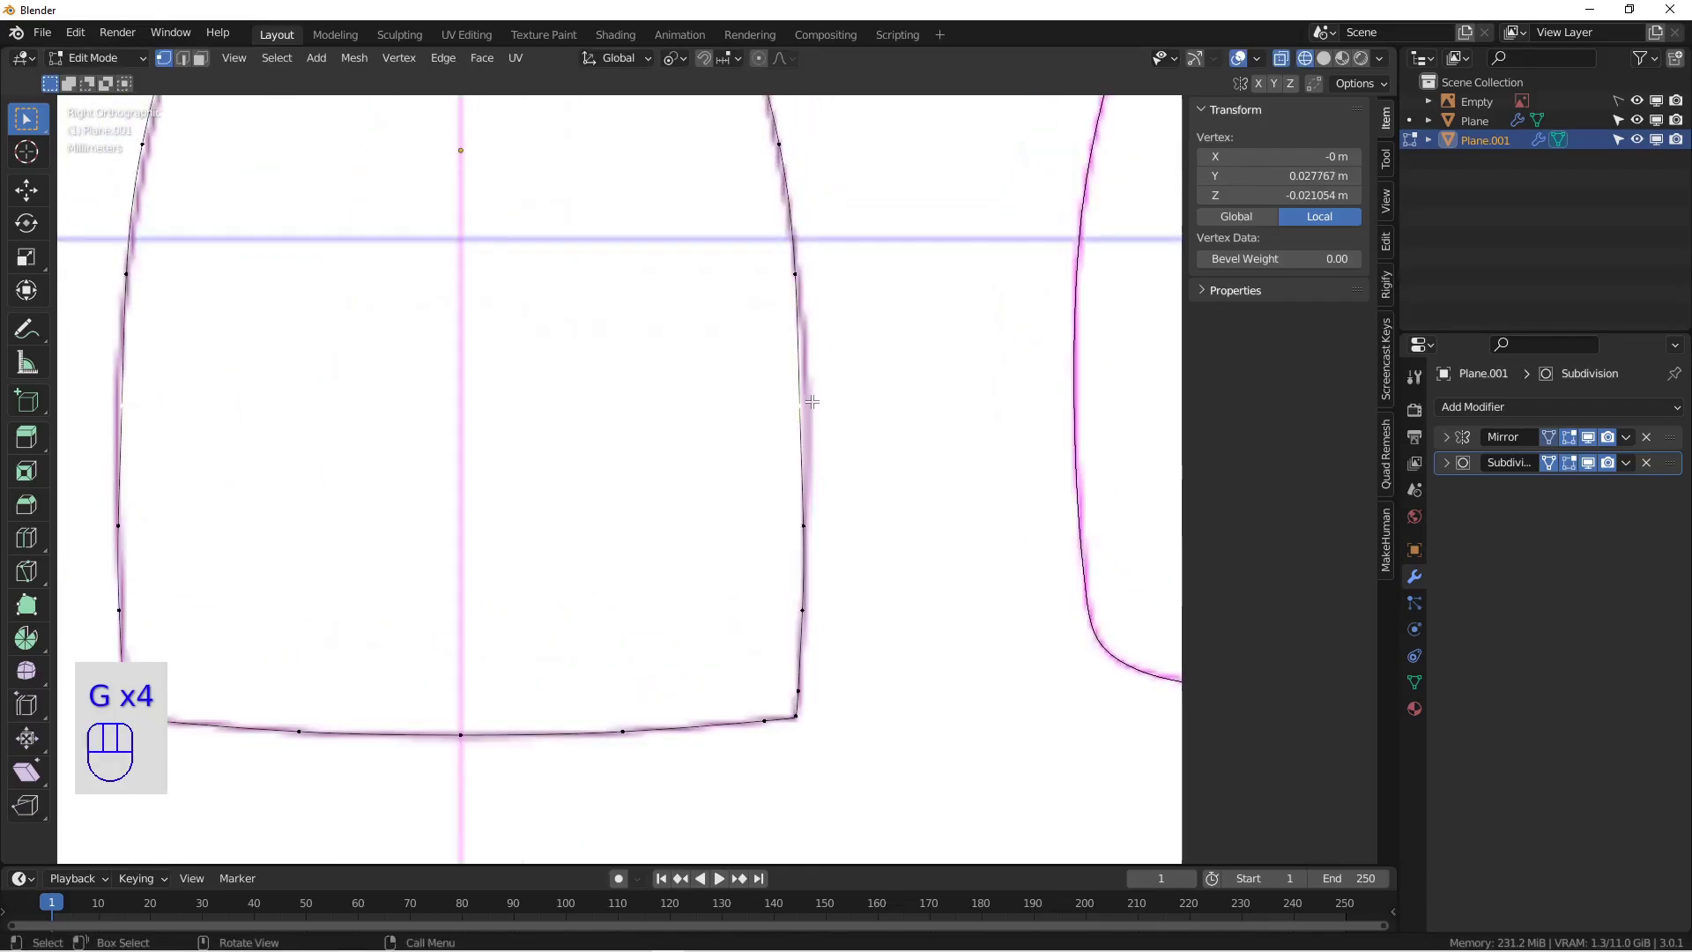
pyautogui.click(819, 402)
pyautogui.press('g')
pyautogui.click(824, 400)
pyautogui.scroll(-2, 841, 450)
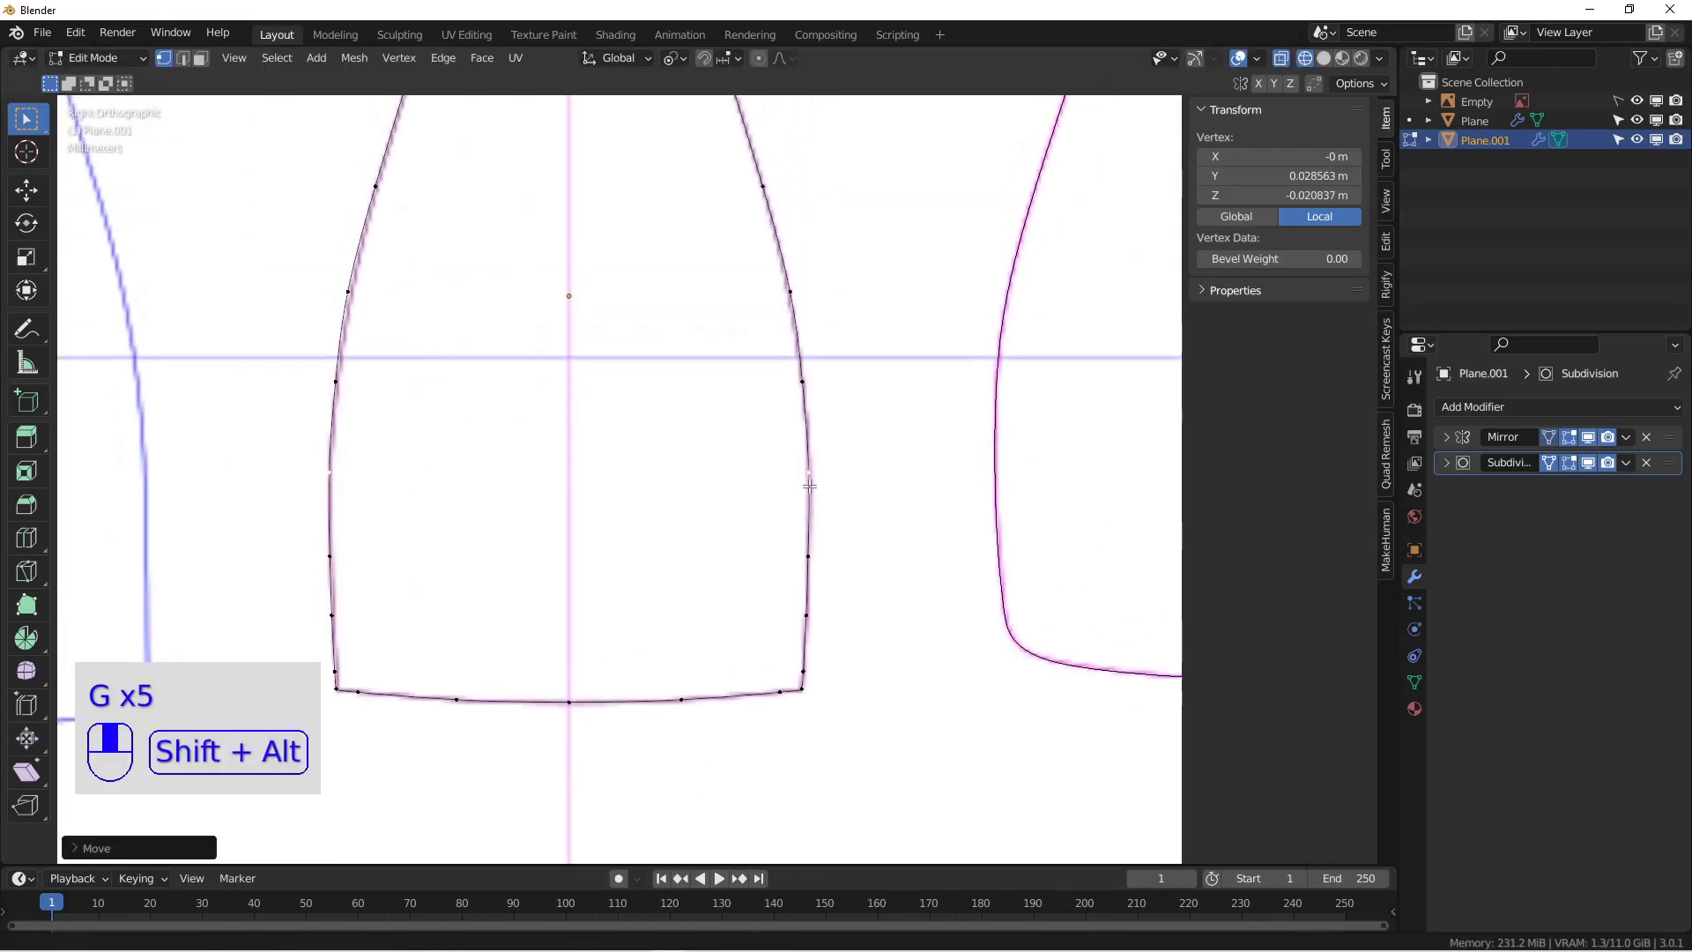
# Step: Select the run of side vertices from the lower side up to the upper slope and space them evenly with LoopTools Space
pyautogui.scroll(-2, 806, 389)
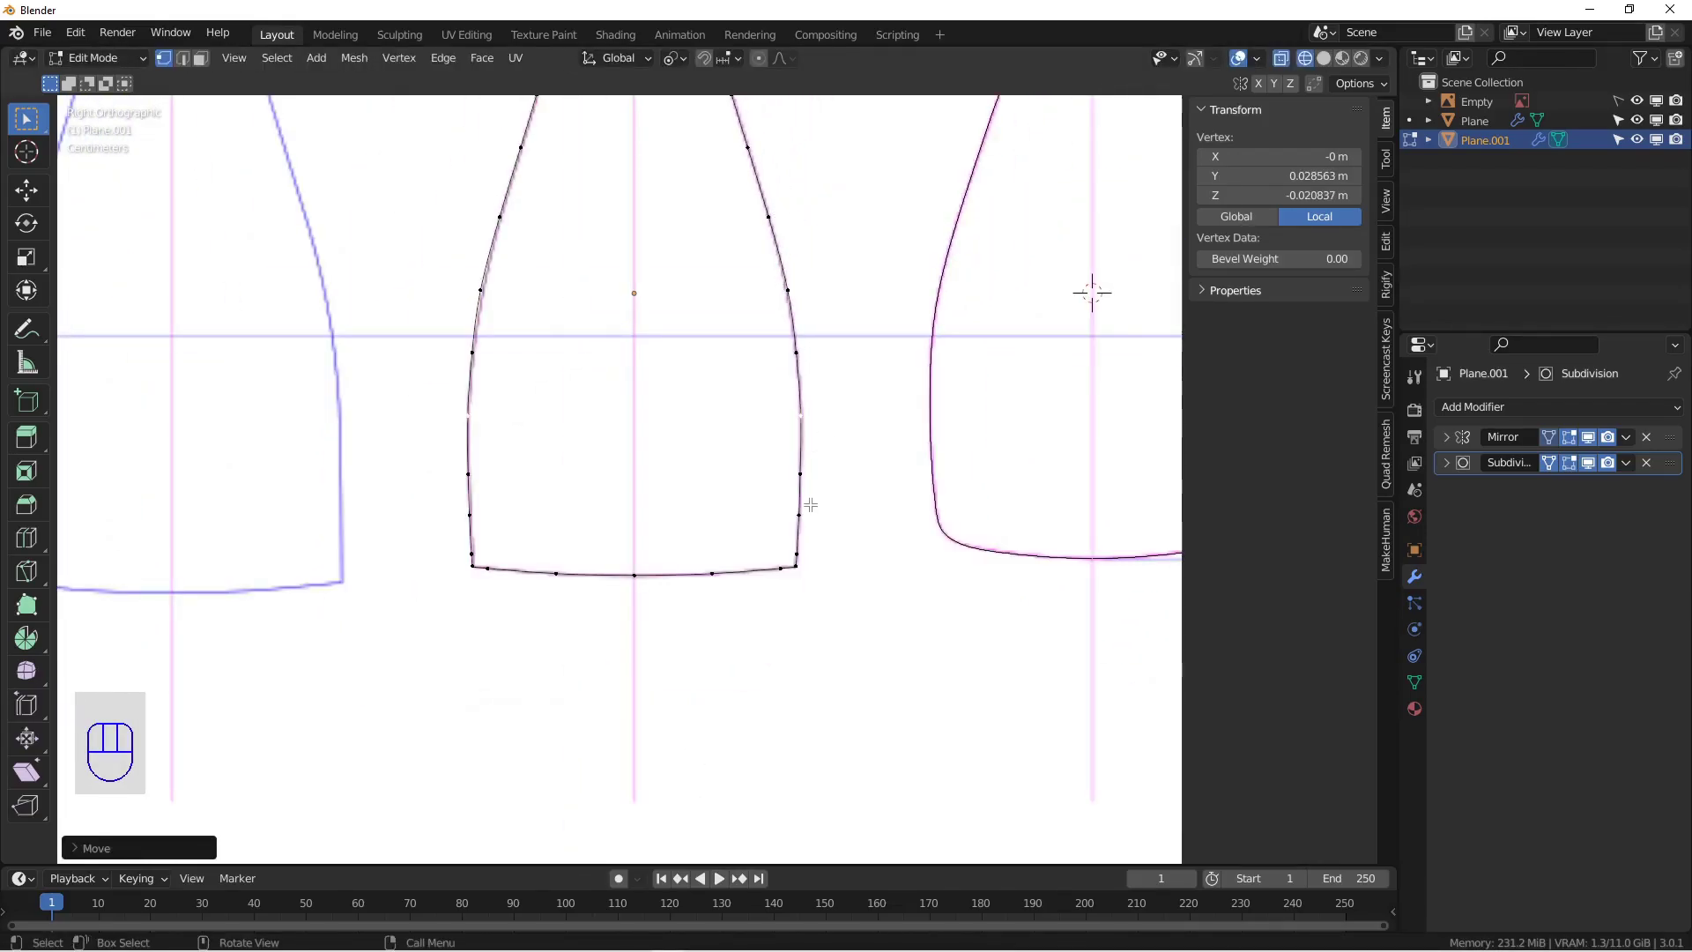
pyautogui.click(820, 453)
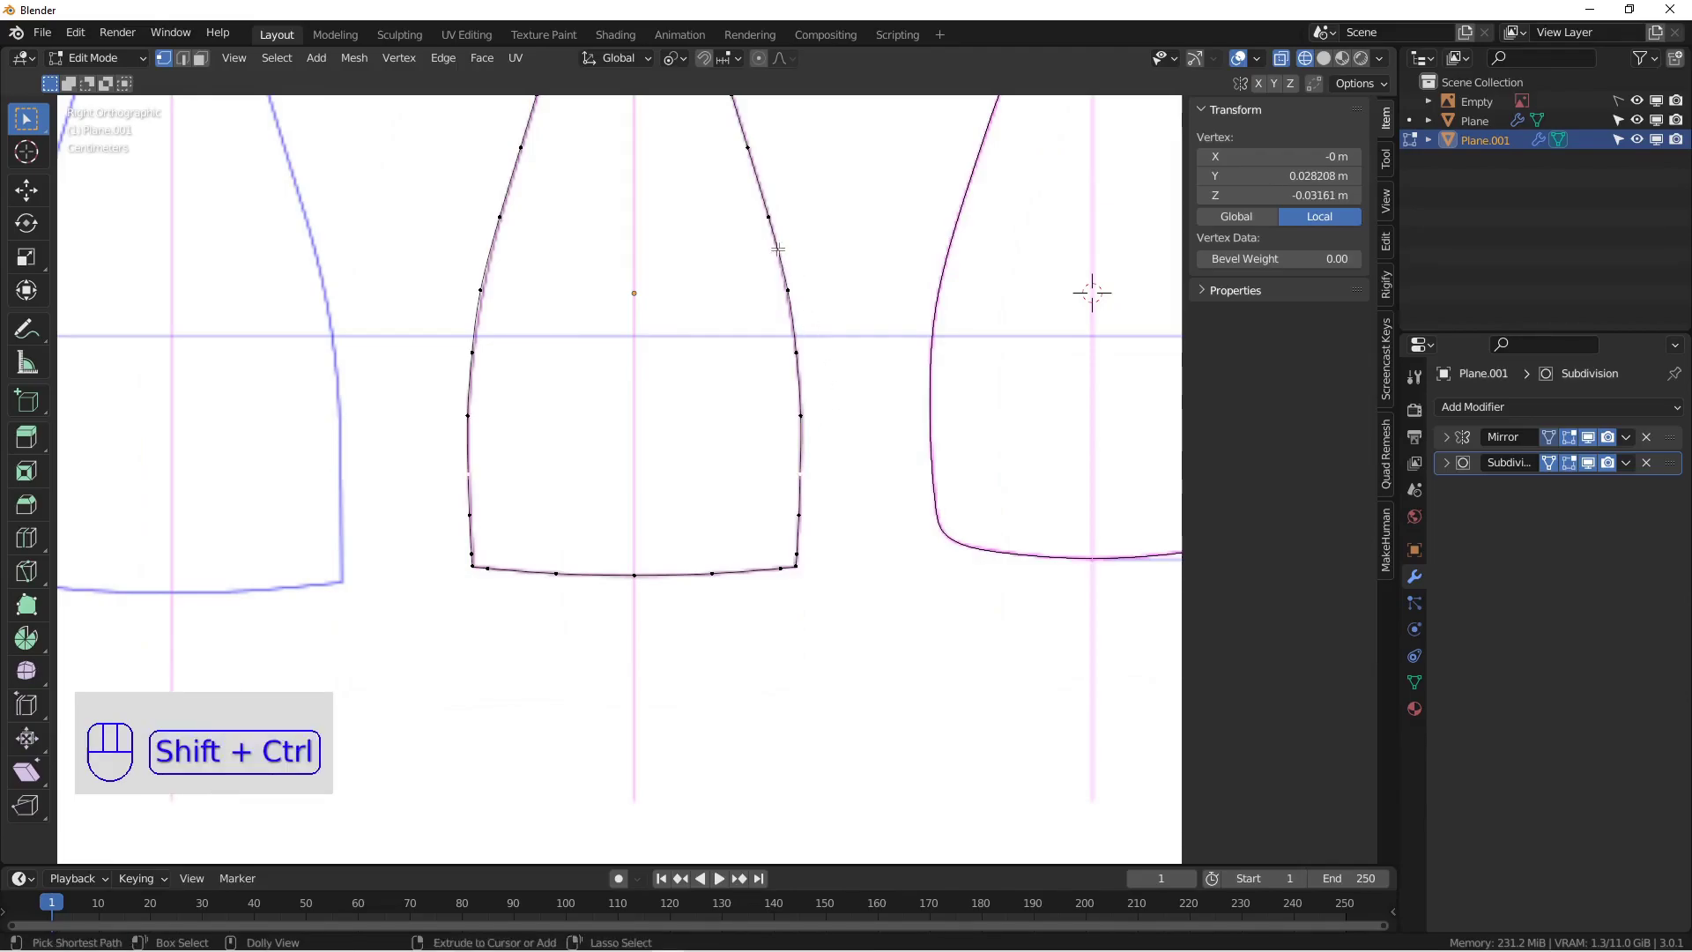
pyautogui.keyDown('ctrl'); pyautogui.keyDown('shift'); pyautogui.click(749, 157); pyautogui.keyUp('shift'); pyautogui.keyUp('ctrl')
pyautogui.keyDown('shift'); pyautogui.moveTo(754, 193); pyautogui.dragTo(737, 246, button='middle'); pyautogui.keyUp('shift')
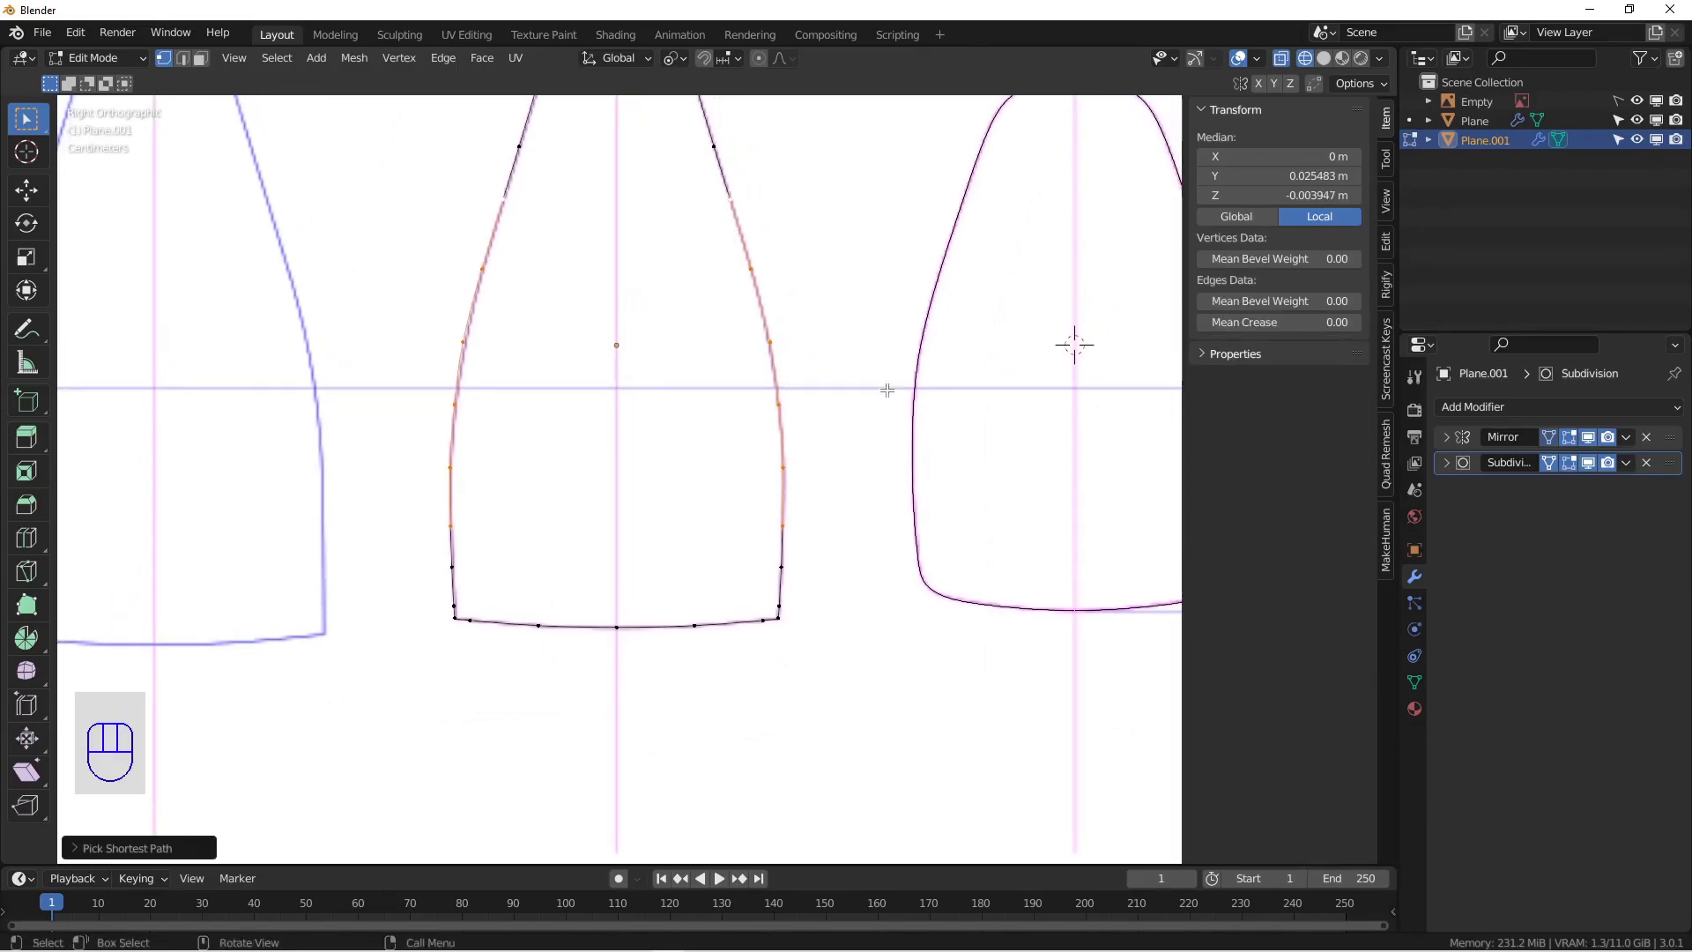
pyautogui.rightClick(864, 282)
pyautogui.moveTo(804, 44)
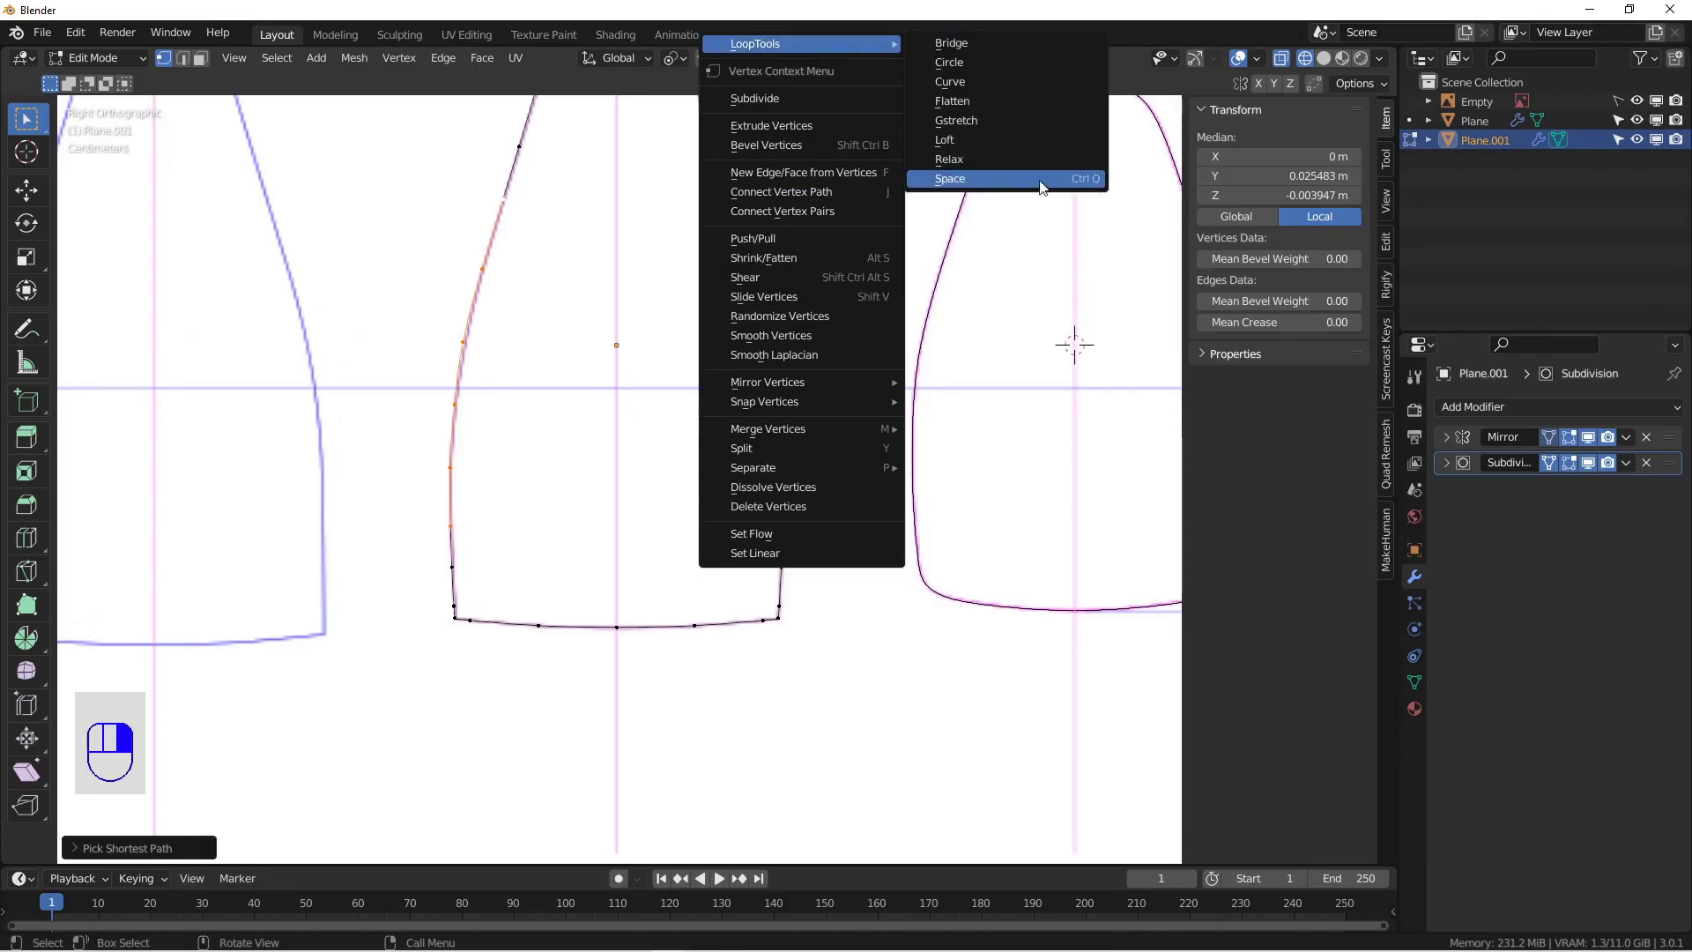
pyautogui.click(975, 186)
pyautogui.rightClick(238, 319)
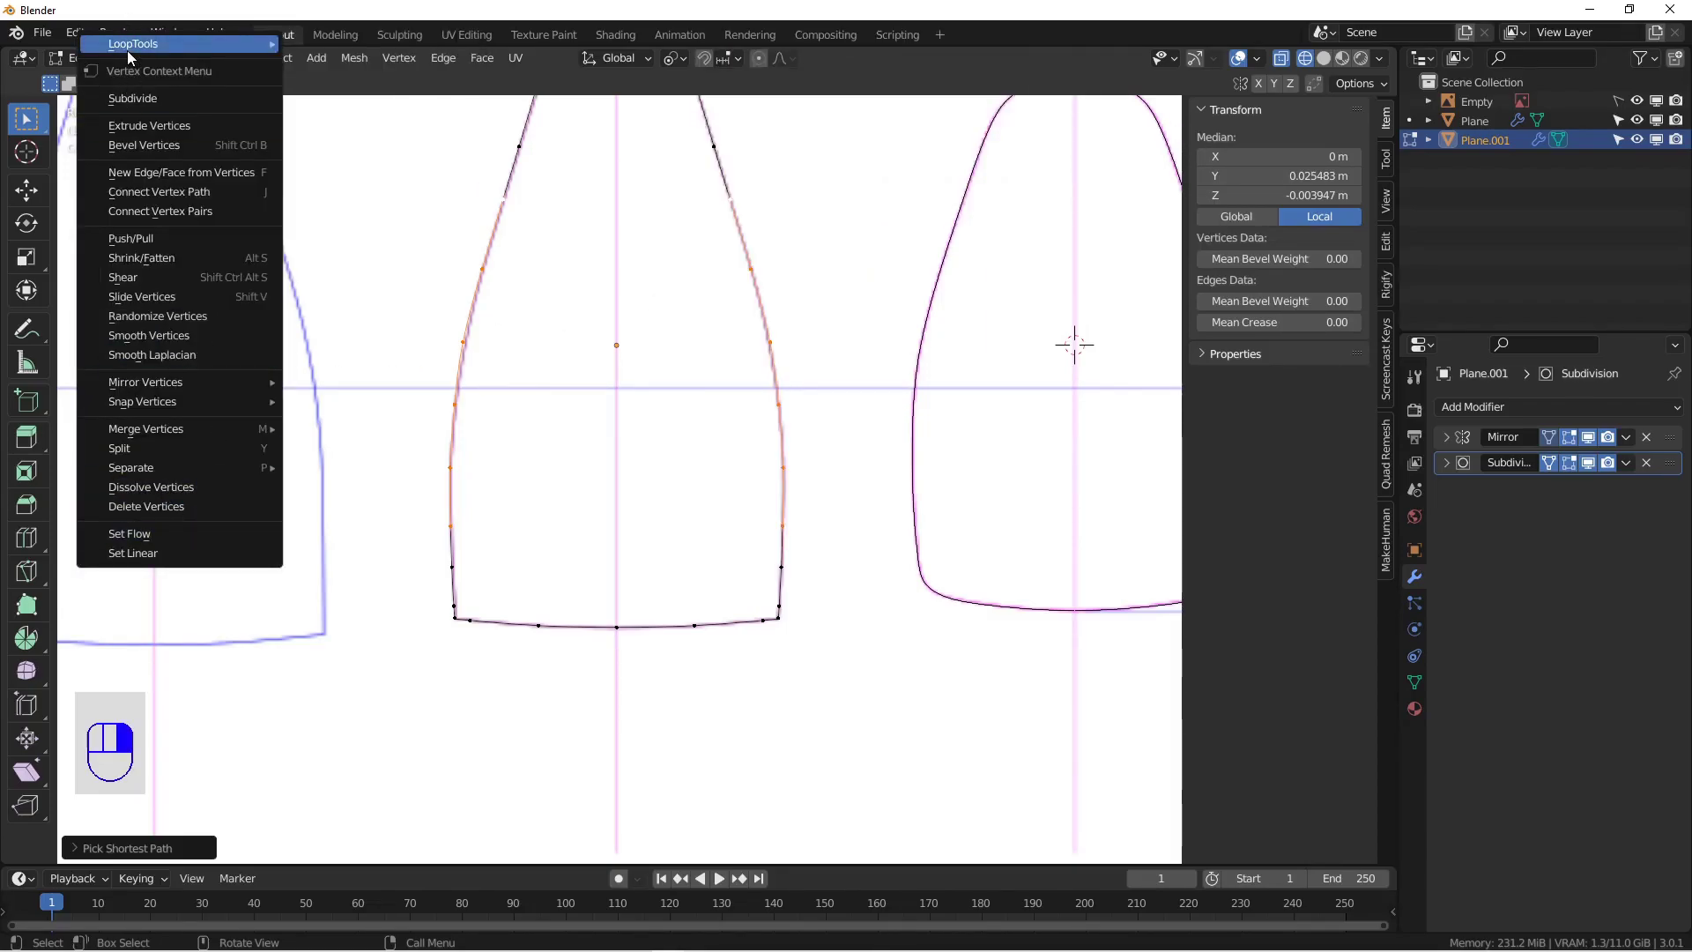
pyautogui.moveTo(127, 50)
pyautogui.click(349, 187)
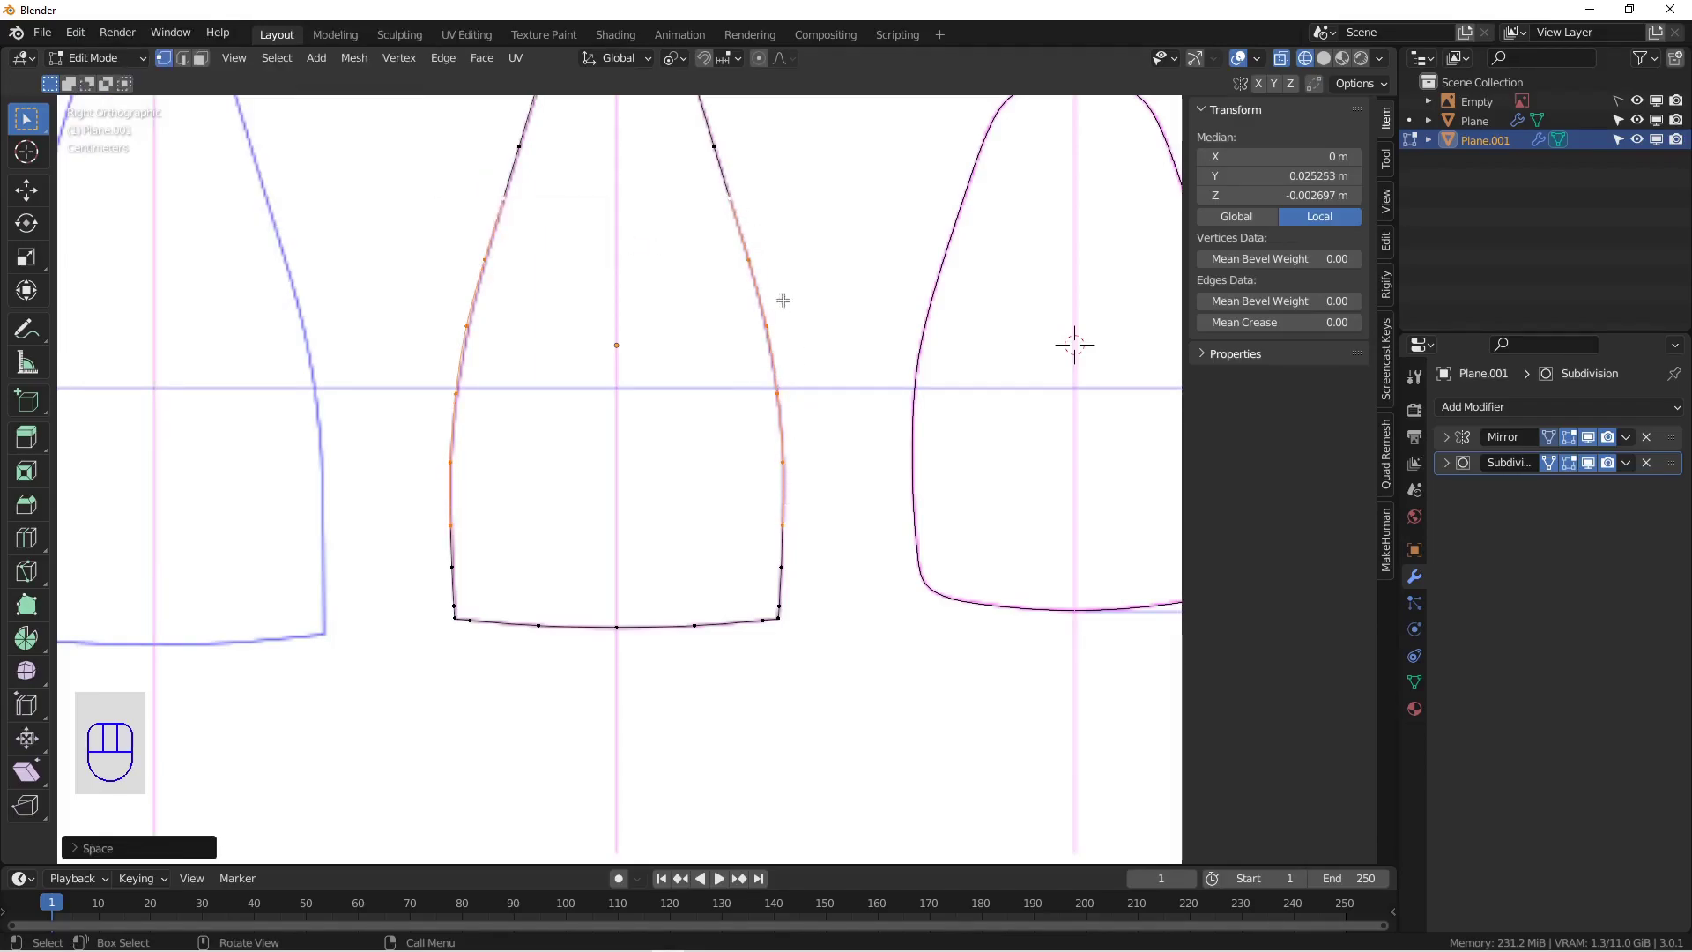
# Step: Return to Object Mode and rotate the section #1 outline 90° about the Z axis
pyautogui.scroll(-3, 785, 318)
pyautogui.press('Tab')
pyautogui.keyDown('alt'); pyautogui.moveTo(780, 353); pyautogui.dragTo(730, 435); pyautogui.keyUp('alt')
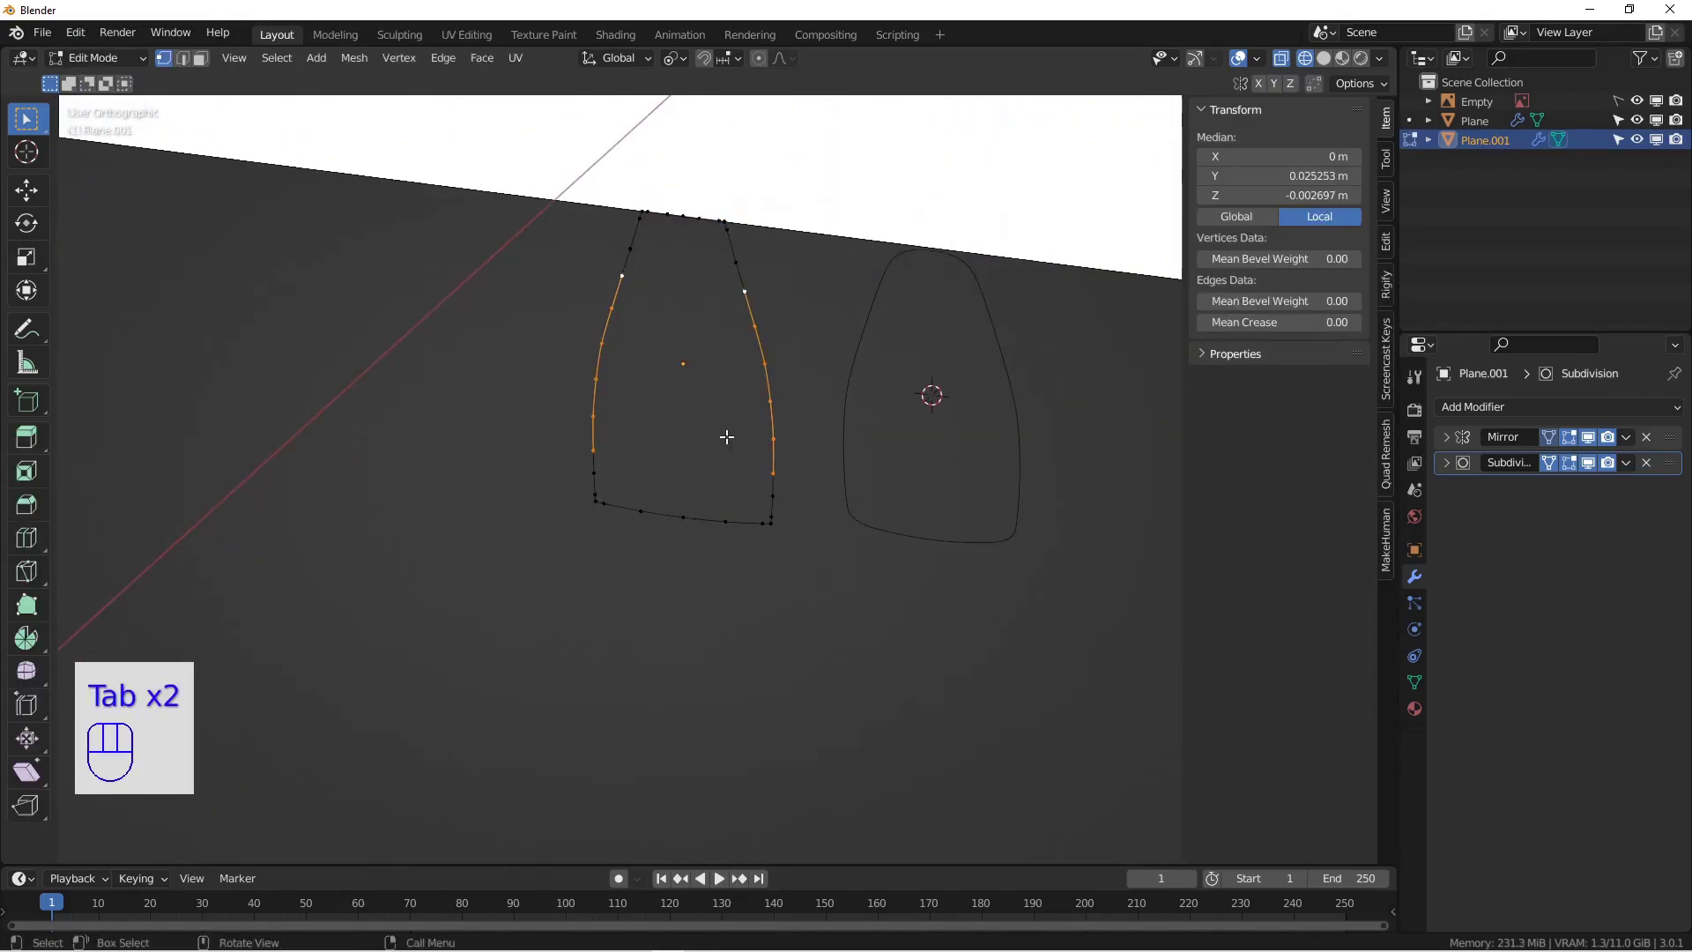
pyautogui.moveTo(785, 489); pyautogui.dragTo(818, 505, button='middle')
pyautogui.press('Tab')
pyautogui.keyDown('alt'); pyautogui.keyDown('shift'); pyautogui.moveTo(735, 503); pyautogui.dragTo(706, 573); pyautogui.keyUp('shift'); pyautogui.keyUp('alt')
pyautogui.keyDown('alt'); pyautogui.moveTo(706, 573); pyautogui.dragTo(727, 596); pyautogui.keyUp('alt')
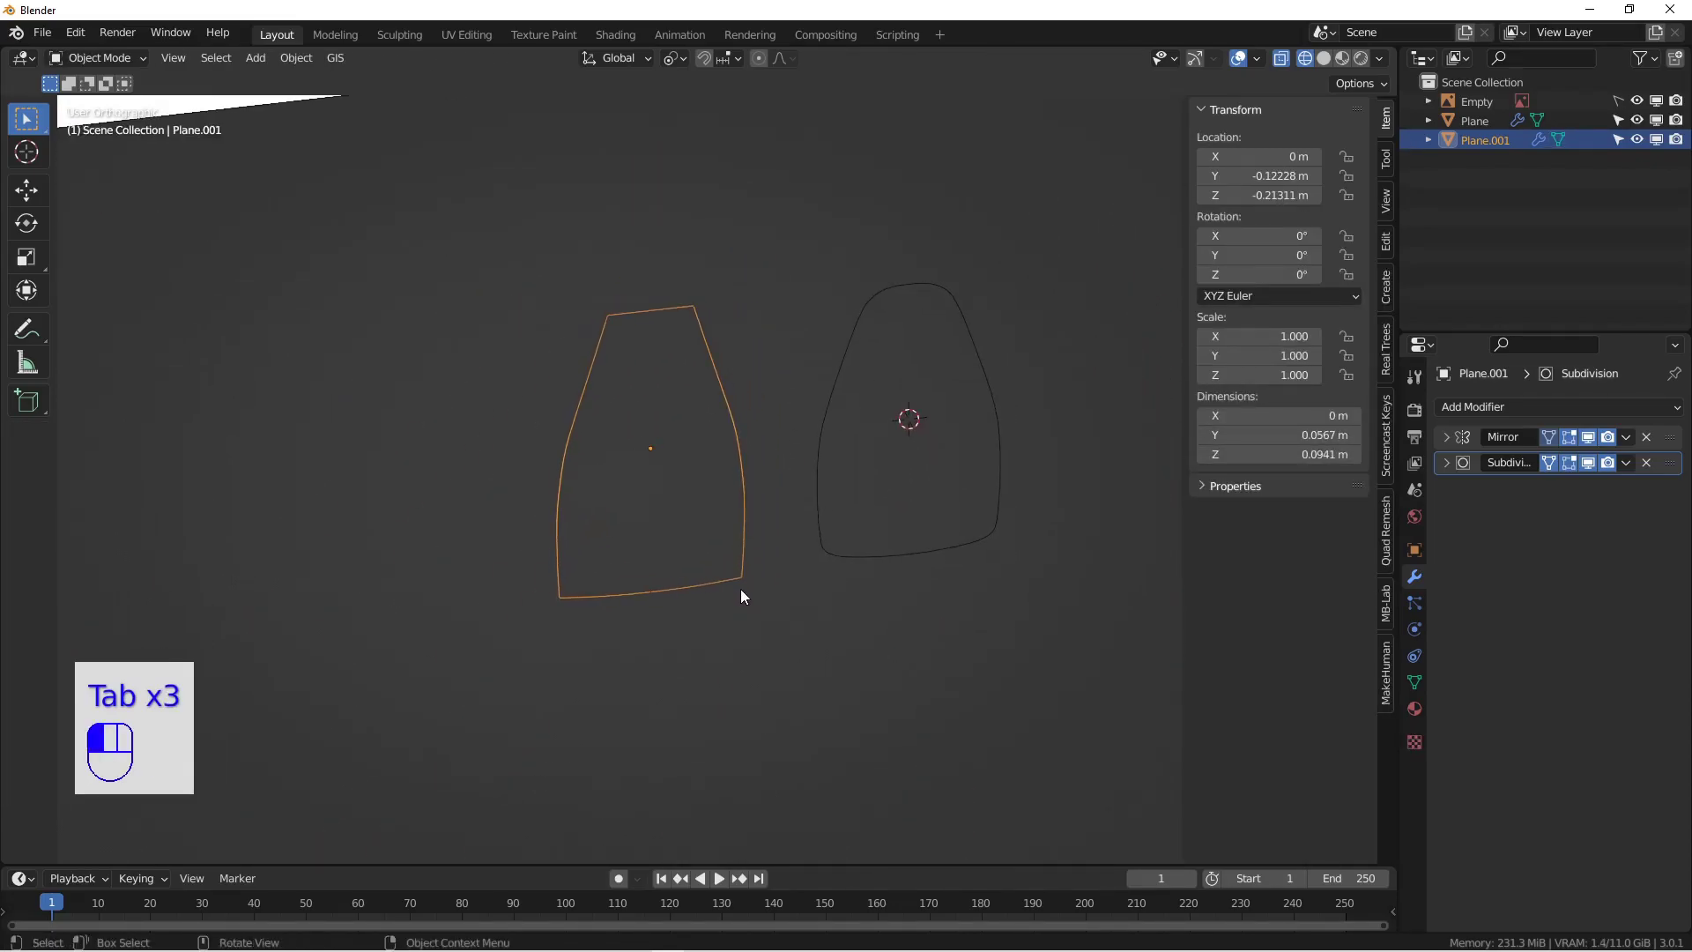
pyautogui.press('r')
pyautogui.press('z')
pyautogui.press('9')
pyautogui.press('0')
pyautogui.click(737, 589)
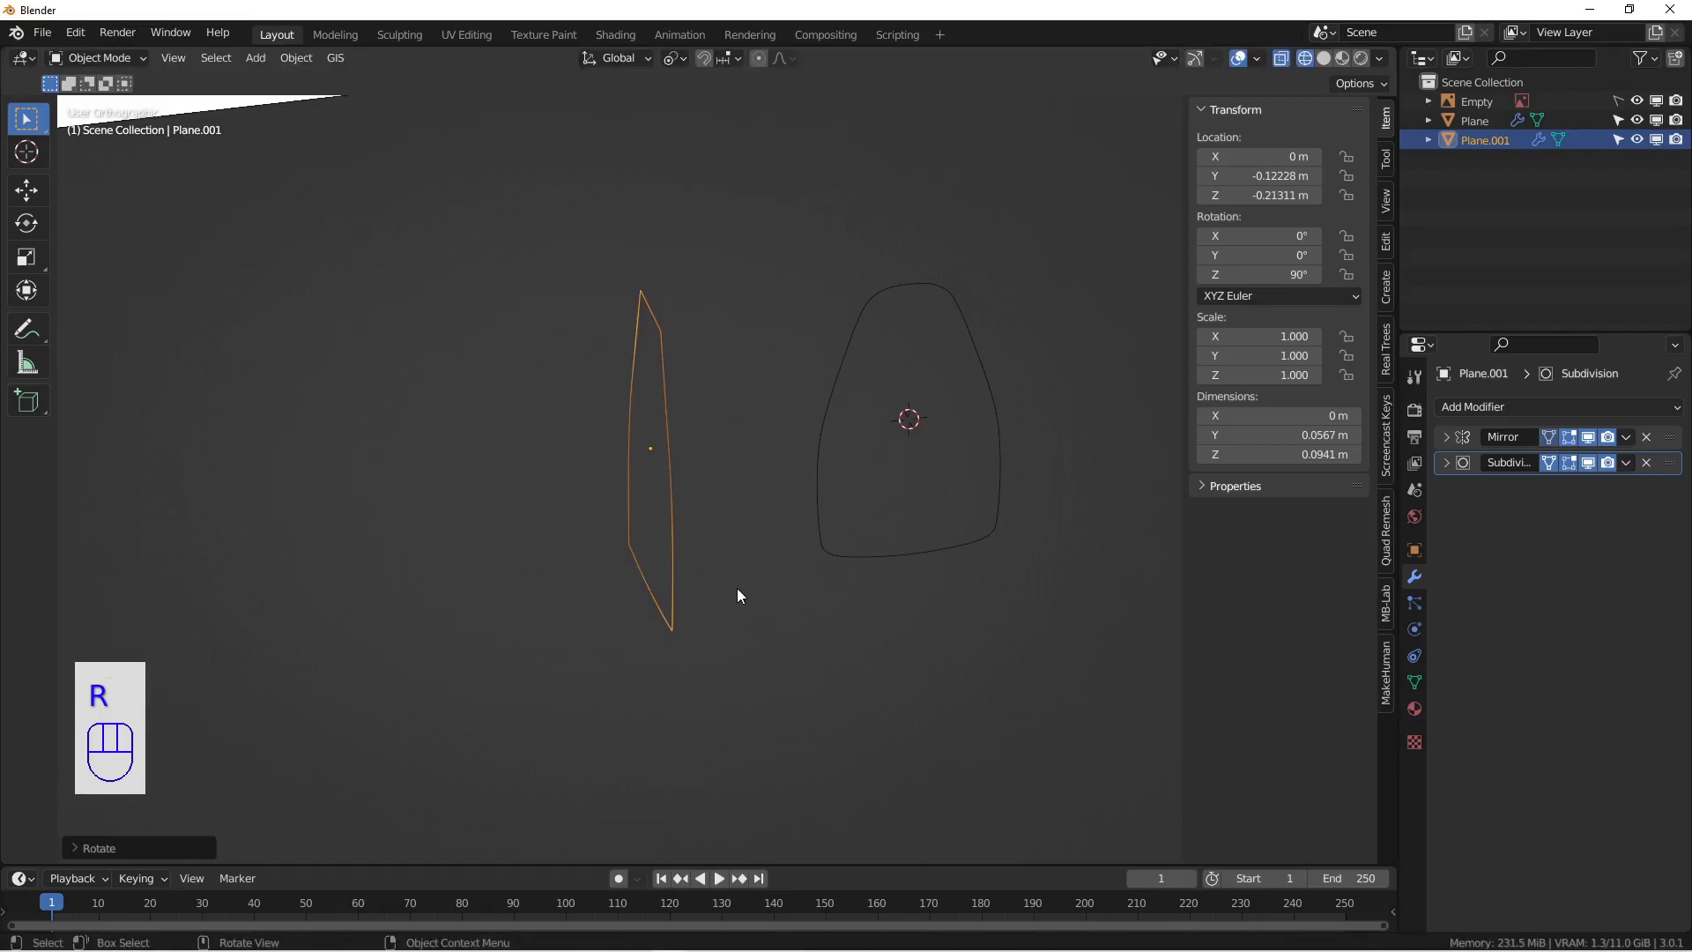
# Step: Select the section #2 outline and rotate it 90° about the Z axis to match the section #1 outline
pyautogui.click(870, 558)
pyautogui.press('r')
pyautogui.press('z')
pyautogui.press('9')
pyautogui.press('0')
pyautogui.click(862, 558)
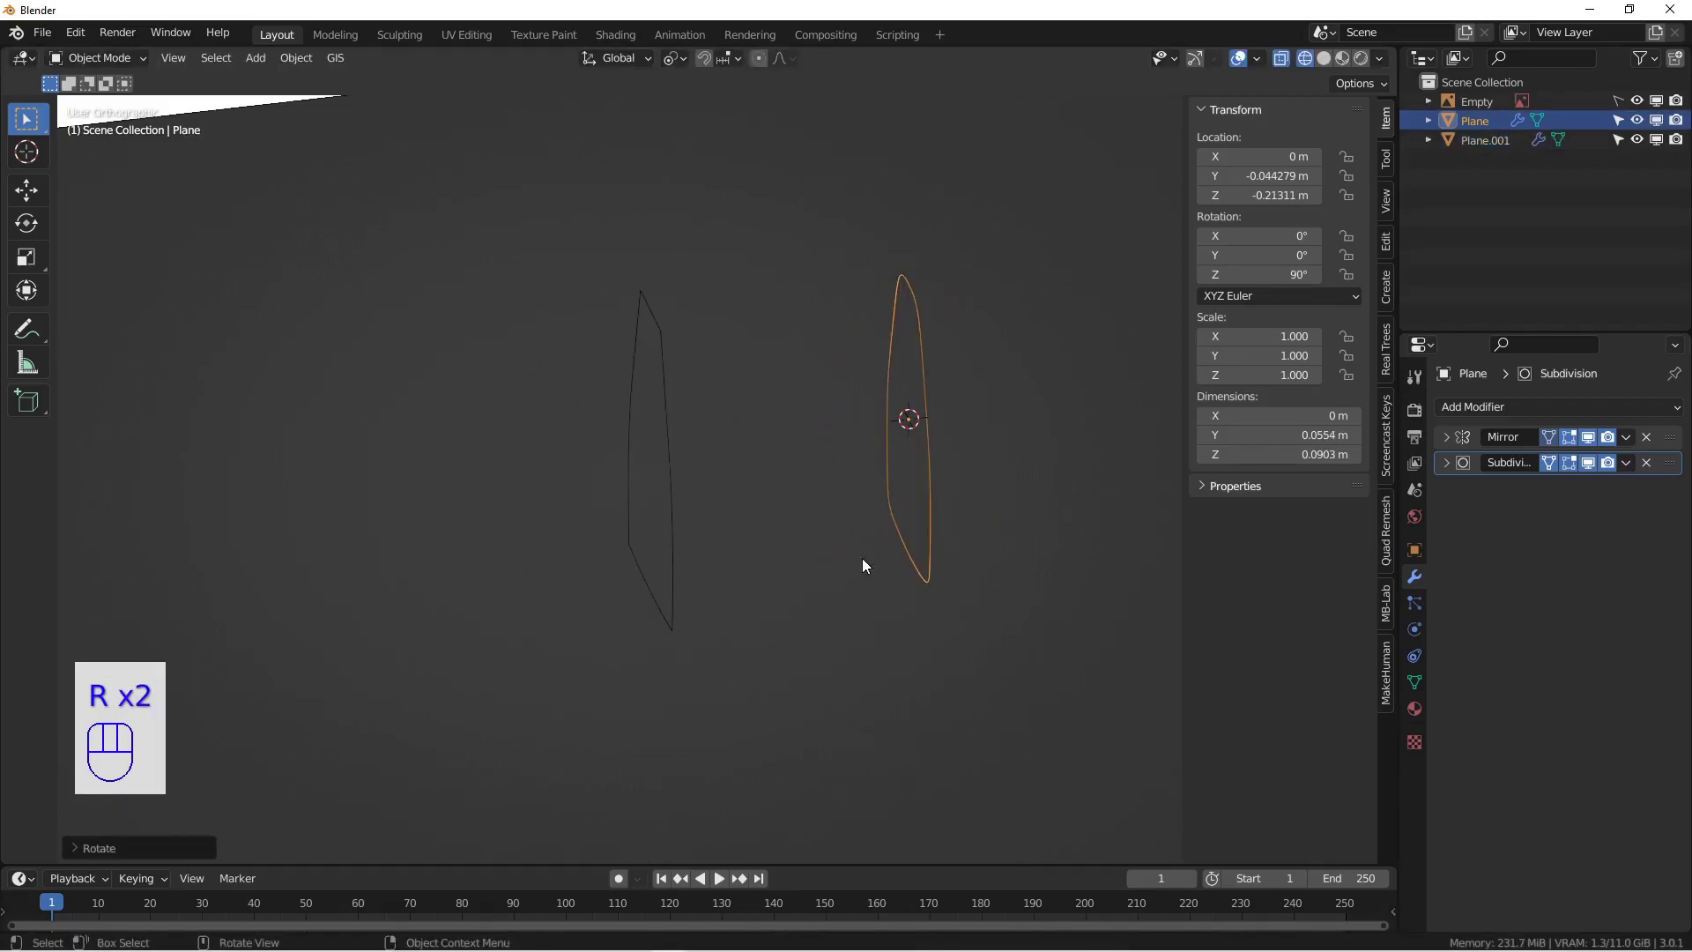
# Step: Join the section #2 and section #1 outlines into one object and enter Edit Mode
pyautogui.keyDown('shift'); pyautogui.click(675, 557); pyautogui.keyUp('shift')
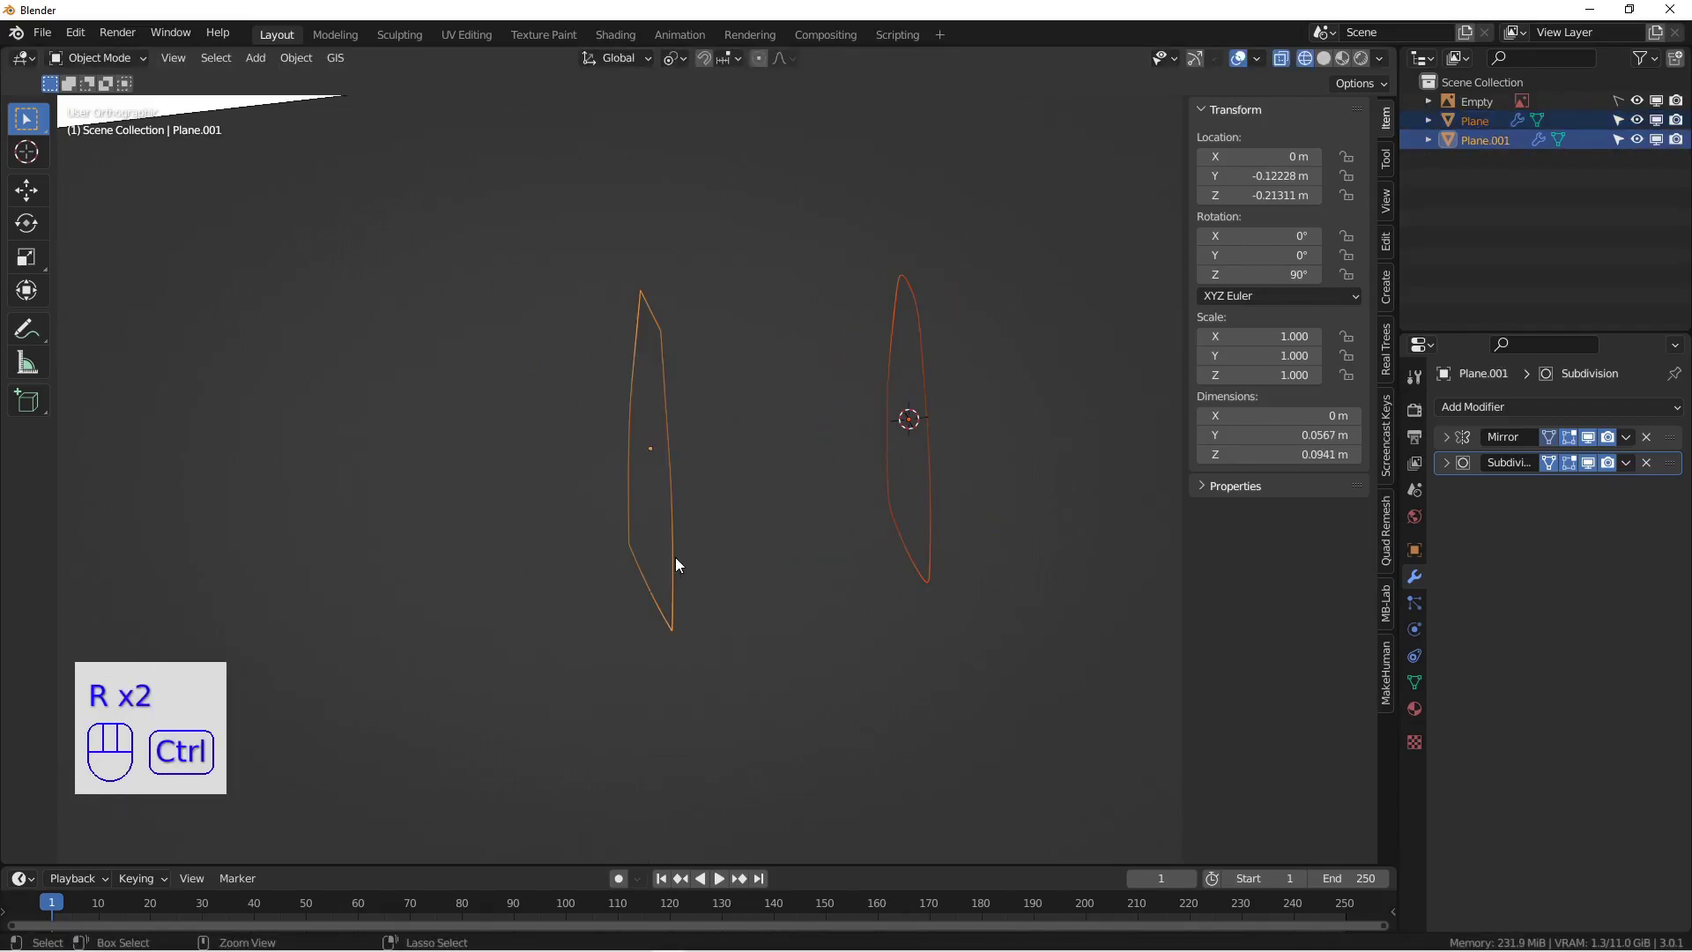
pyautogui.hotkey('ctrl', 'j')
pyautogui.press('Tab')
# Step: Turn off the viewport display of the Mirror and Subdivision modifiers so only the half outlines are shown
pyautogui.keyDown('alt'); pyautogui.click(683, 558); pyautogui.keyUp('alt')
pyautogui.keyDown('alt'); pyautogui.moveTo(682, 558); pyautogui.dragTo(750, 557); pyautogui.keyUp('alt')
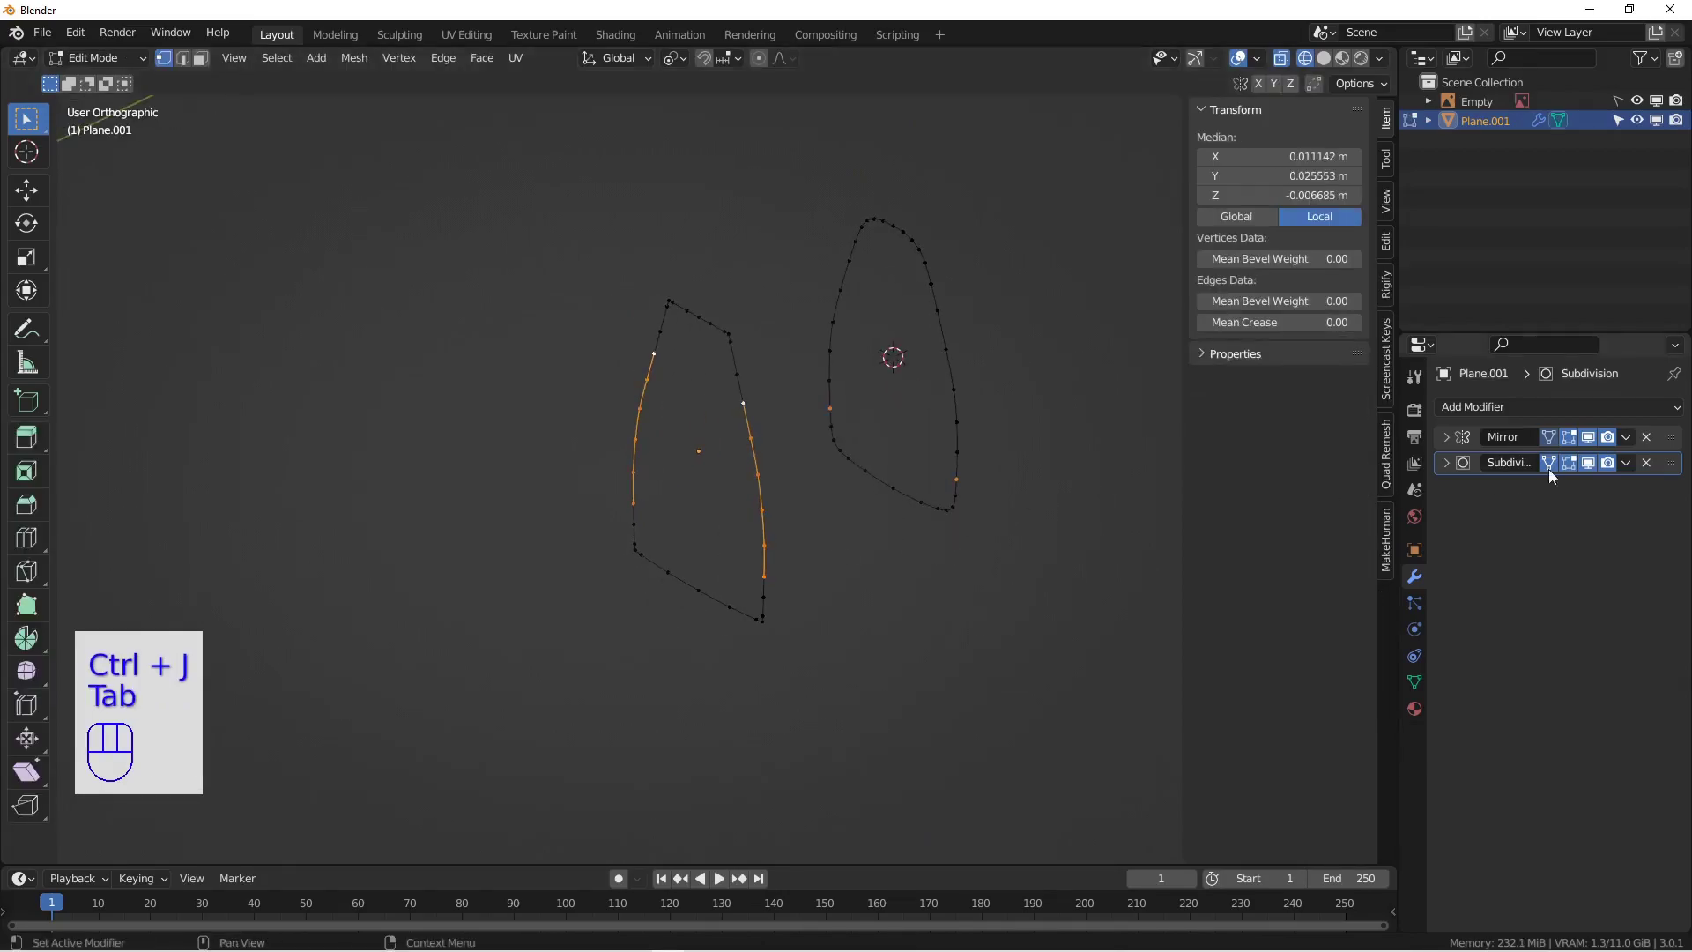
pyautogui.click(1588, 438)
pyautogui.moveTo(974, 440); pyautogui.dragTo(737, 426, button='middle')
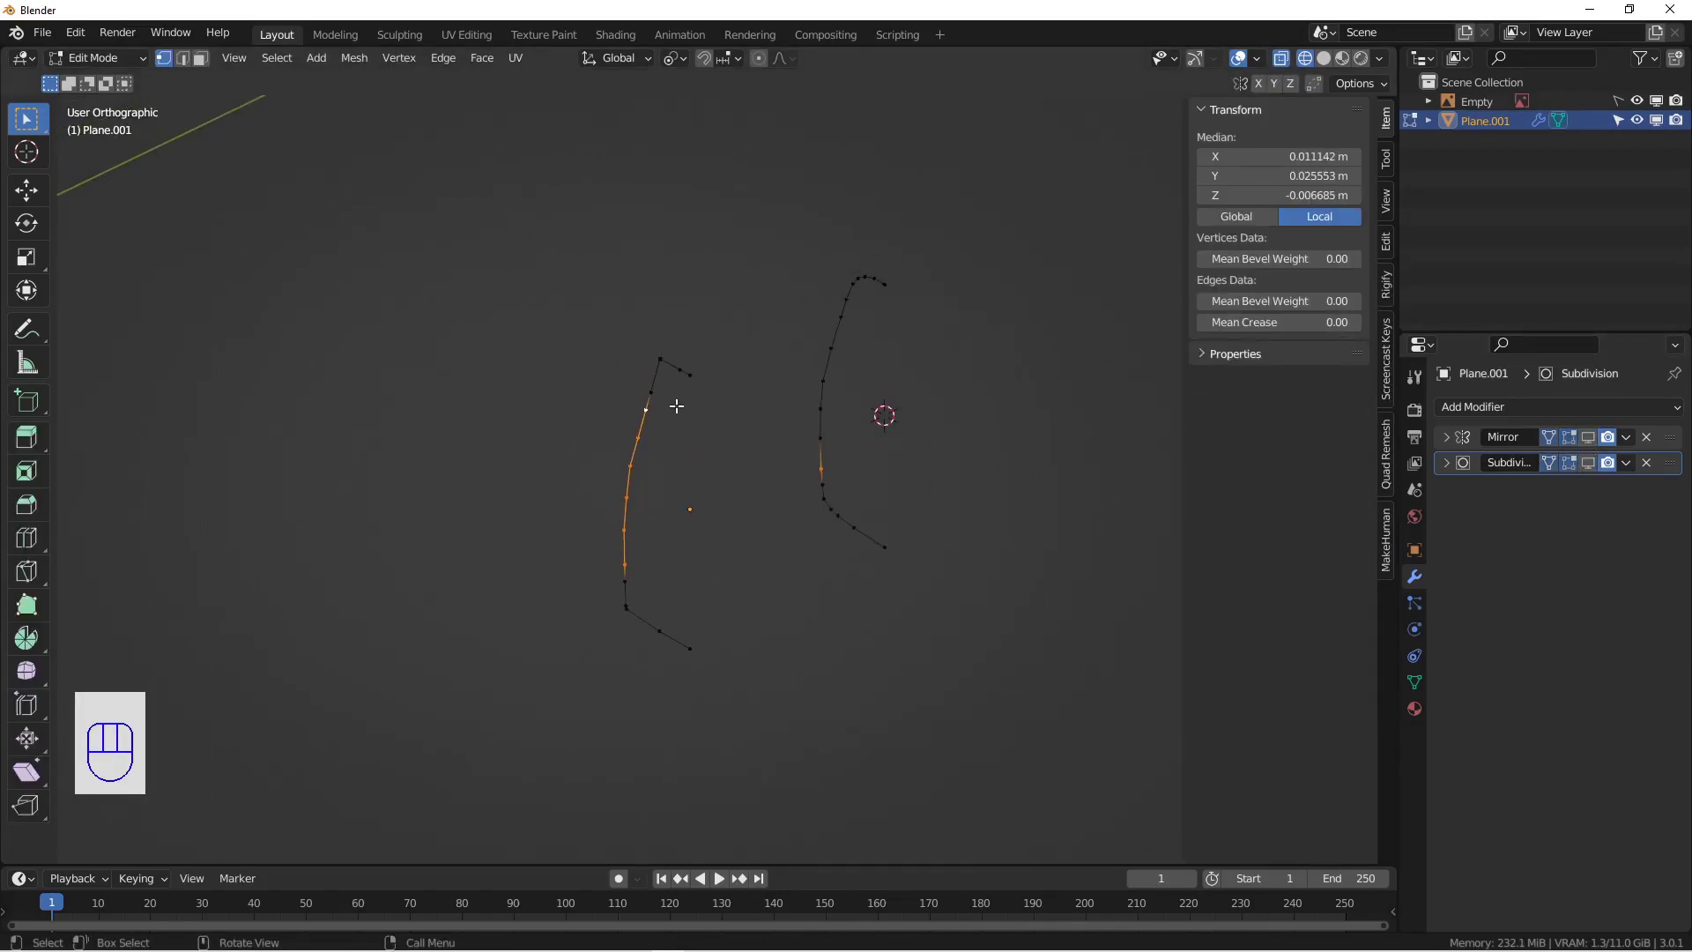
# Step: In edge select mode, select the centreline edge at the top of each half outline and fill a face between them
pyautogui.press('2')
pyautogui.keyDown('alt'); pyautogui.moveTo(684, 393); pyautogui.dragTo(703, 393); pyautogui.keyUp('alt')
pyautogui.scroll(2, 706, 390)
pyautogui.click(701, 364)
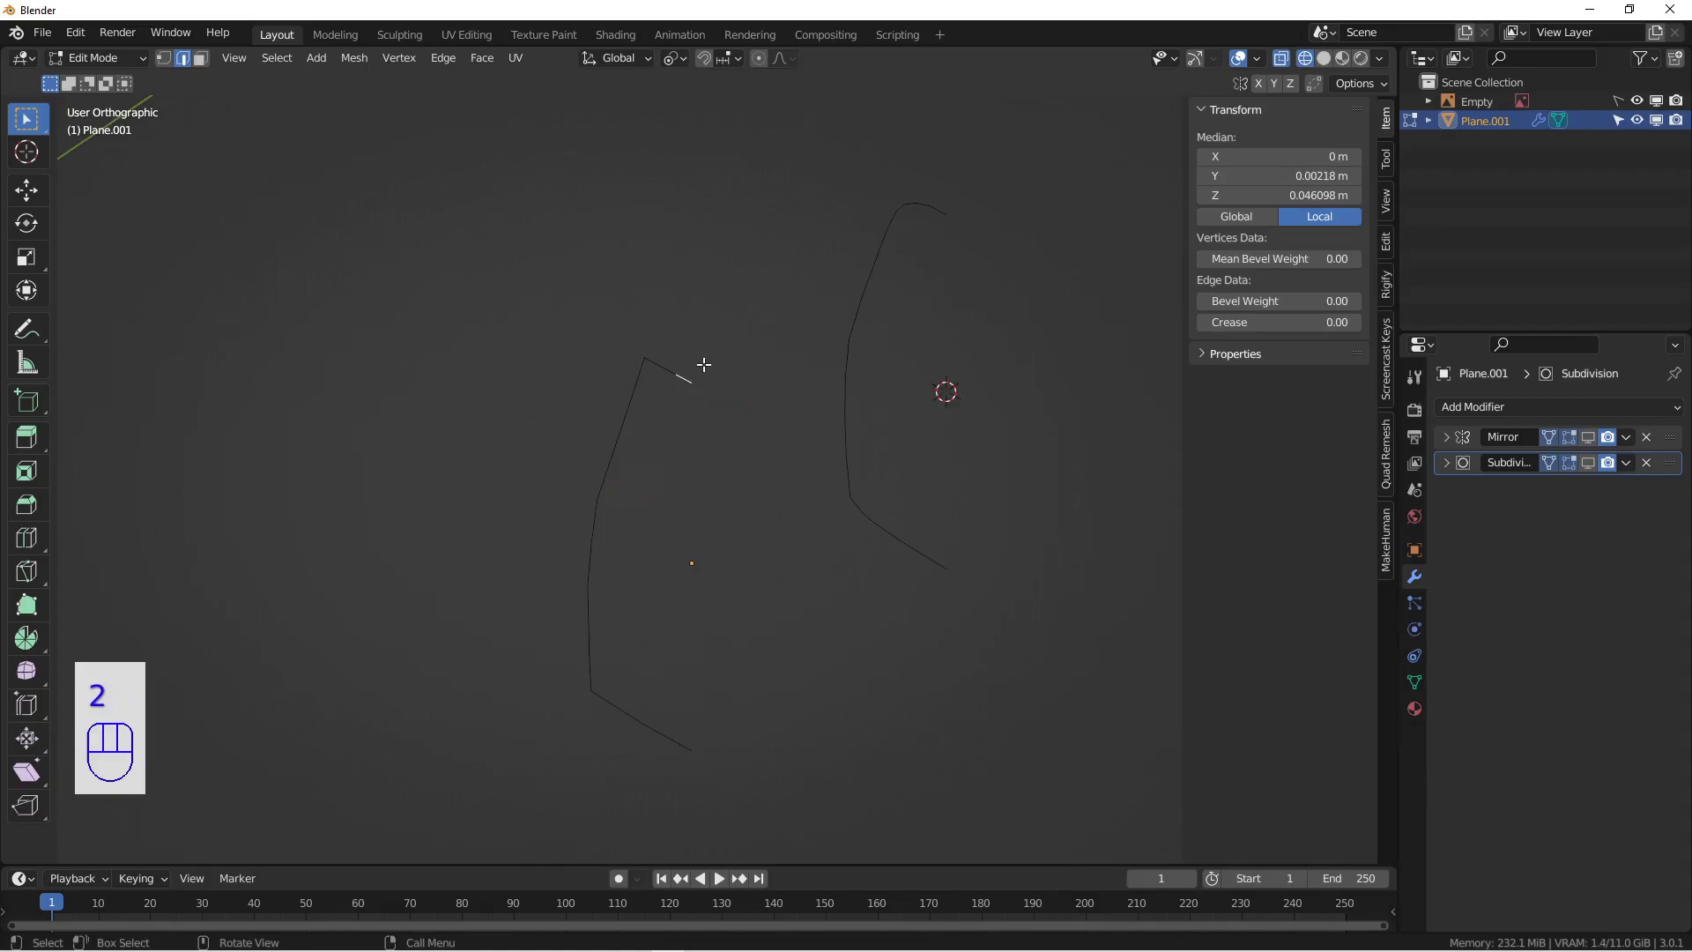
pyautogui.keyDown('shift'); pyautogui.click(931, 217); pyautogui.keyUp('shift')
pyautogui.press('f')
pyautogui.click(881, 238)
pyautogui.press('f')
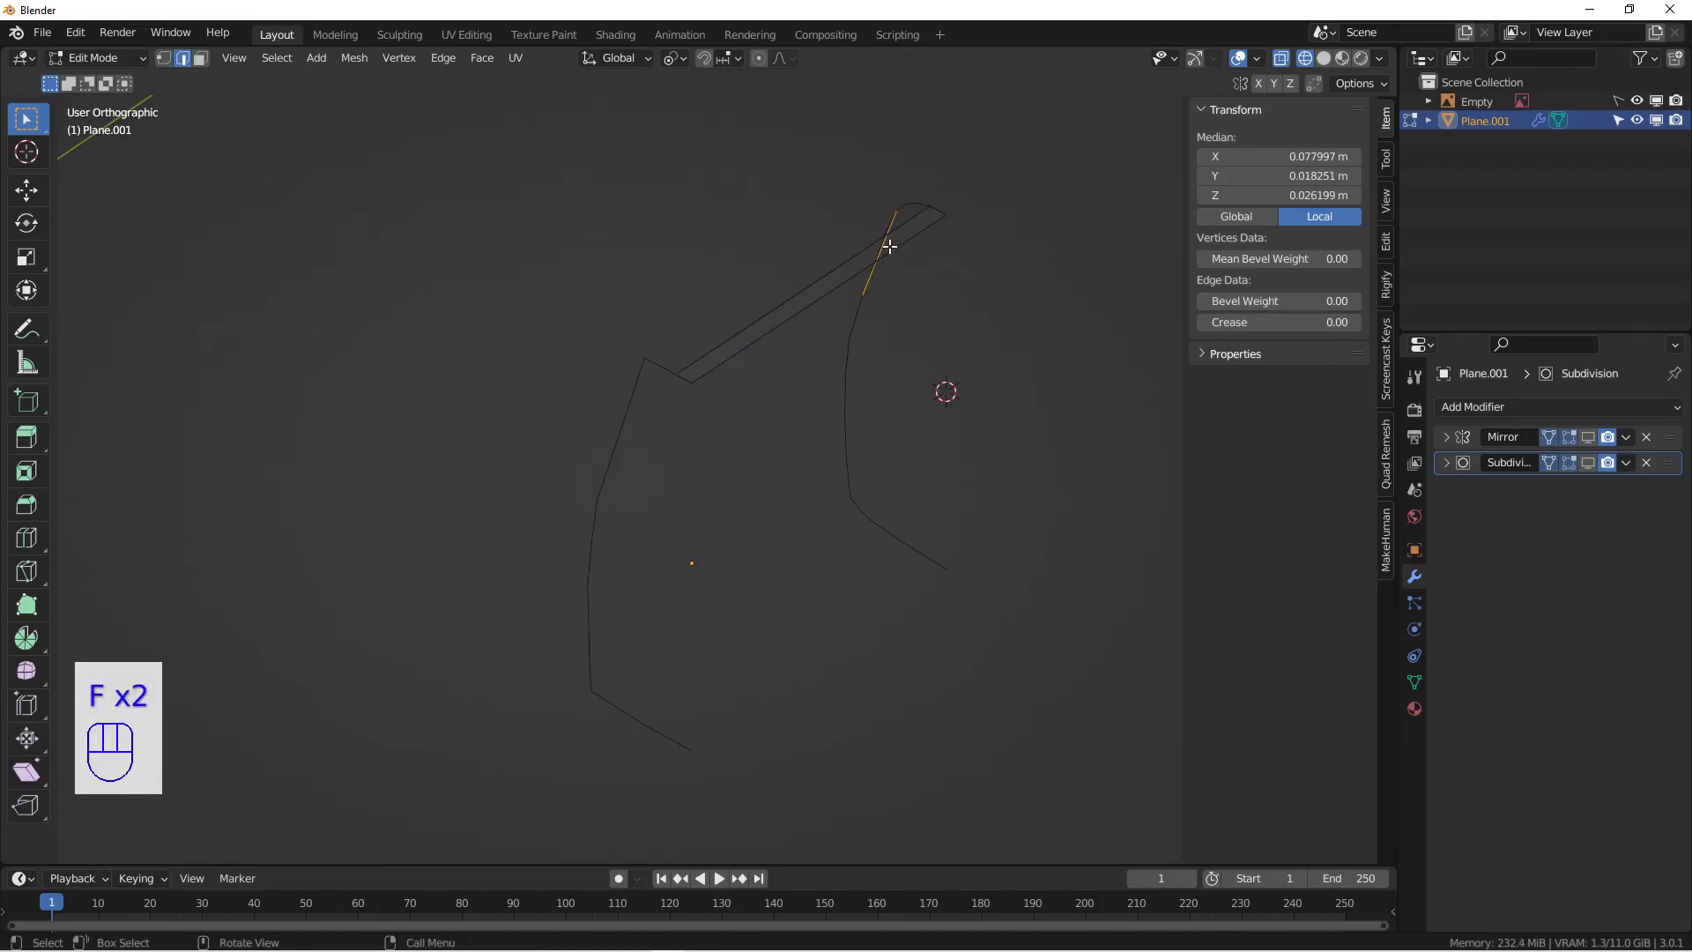
pyautogui.hotkey('ctrl', 'z')
# Step: Fill successive faces between the two half outlines, from the top strip down the side and along the bottom to the centreline
pyautogui.press('f')
pyautogui.press('f')
pyautogui.press('f')
pyautogui.press('f')
pyautogui.press('f')
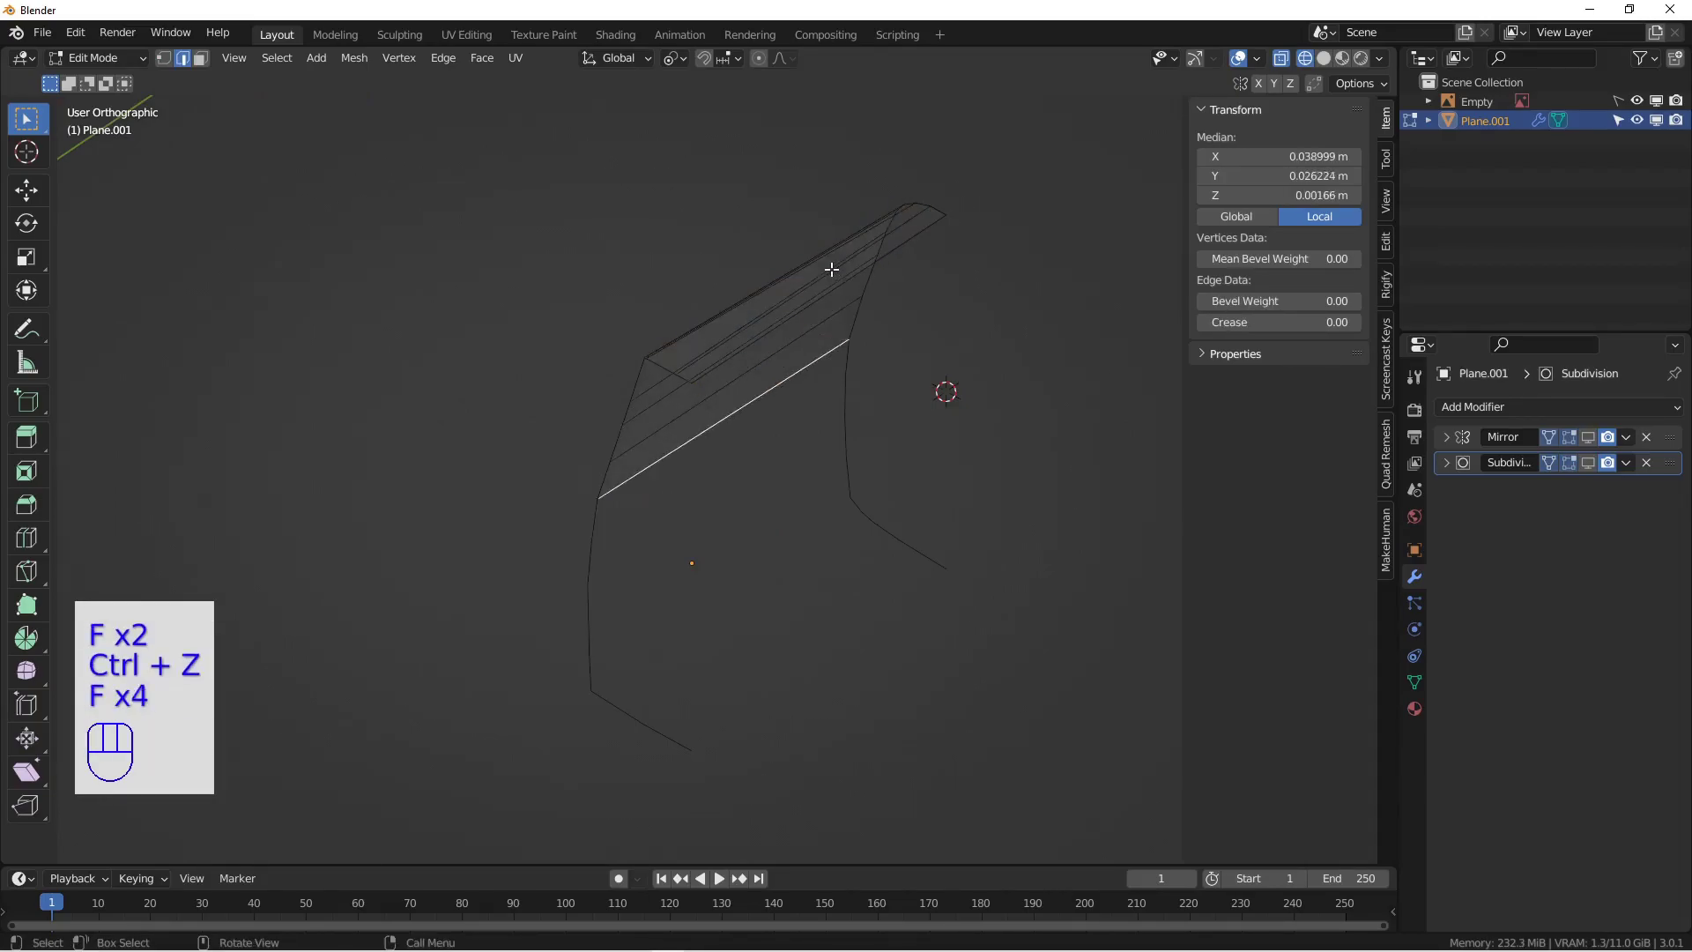
pyautogui.press('f')
pyautogui.press('f')
pyautogui.press('f')
pyautogui.press('f')
pyautogui.press('f')
pyautogui.press('f')
pyautogui.press('f')
pyautogui.press('f')
# Step: Switch to solid shading and turn the viewport display of the Mirror and Subdivision modifiers back on
pyautogui.press('z')
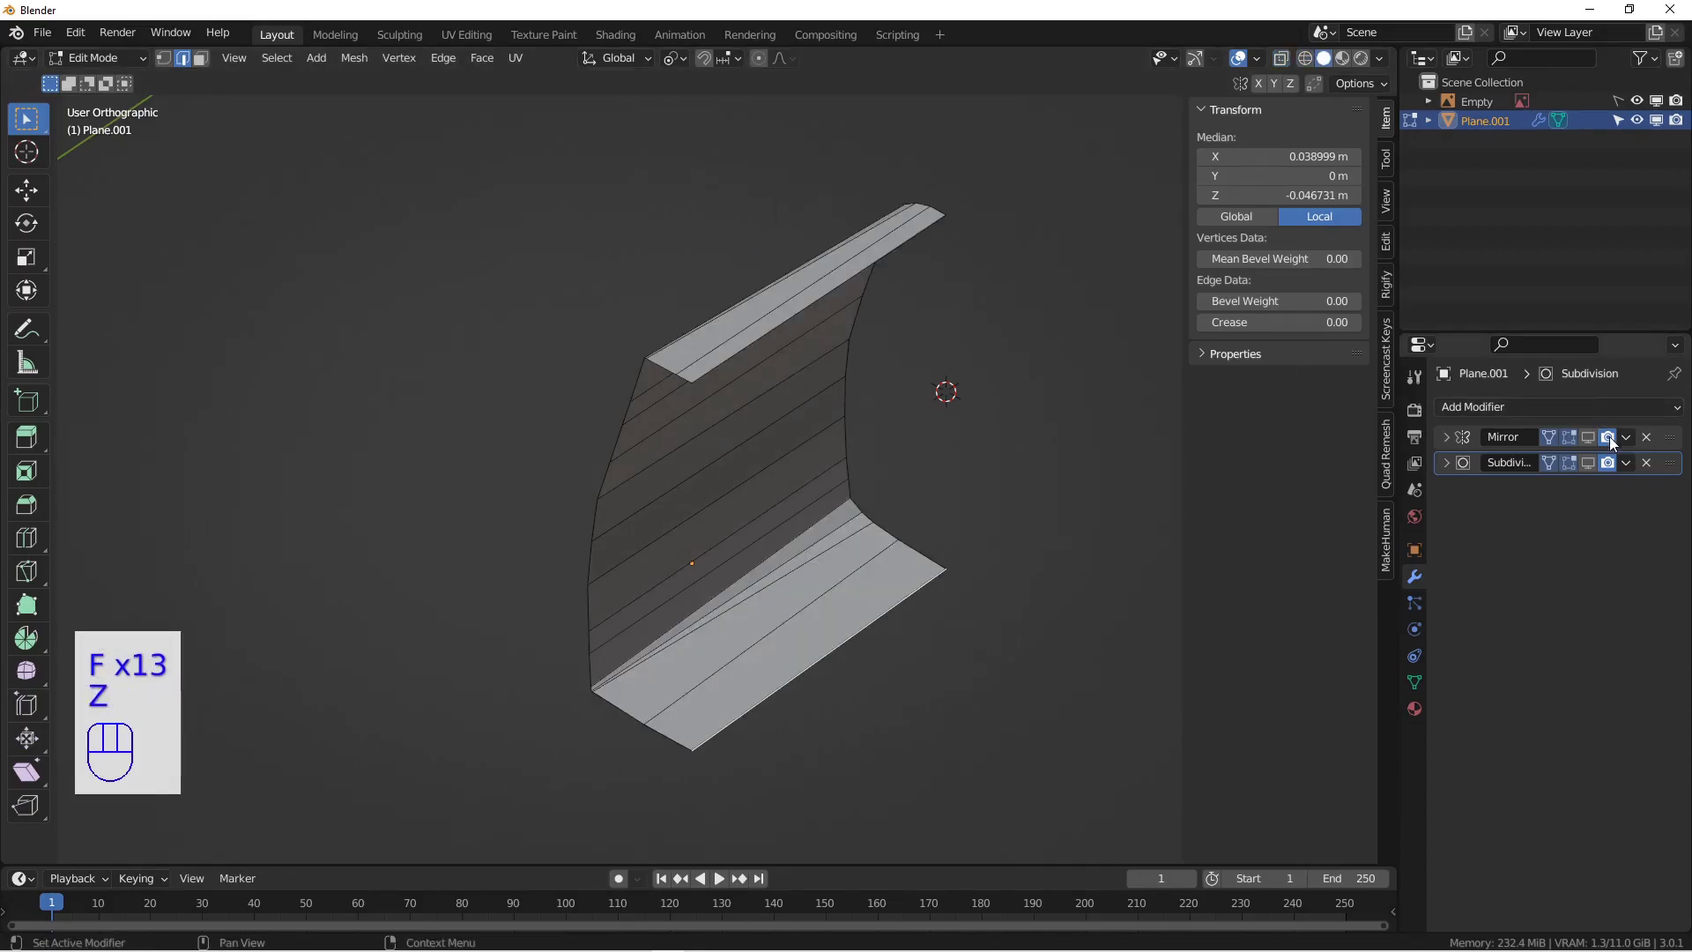
pyautogui.moveTo(1590, 441); pyautogui.dragTo(1588, 463)
pyautogui.scroll(-3, 846, 483)
pyautogui.keyDown('alt'); pyautogui.moveTo(846, 483); pyautogui.dragTo(619, 390, button='middle'); pyautogui.keyUp('alt')
pyautogui.scroll(-3, 823, 423)
pyautogui.keyDown('alt'); pyautogui.moveTo(798, 500); pyautogui.dragTo(758, 403, button='middle'); pyautogui.keyUp('alt')
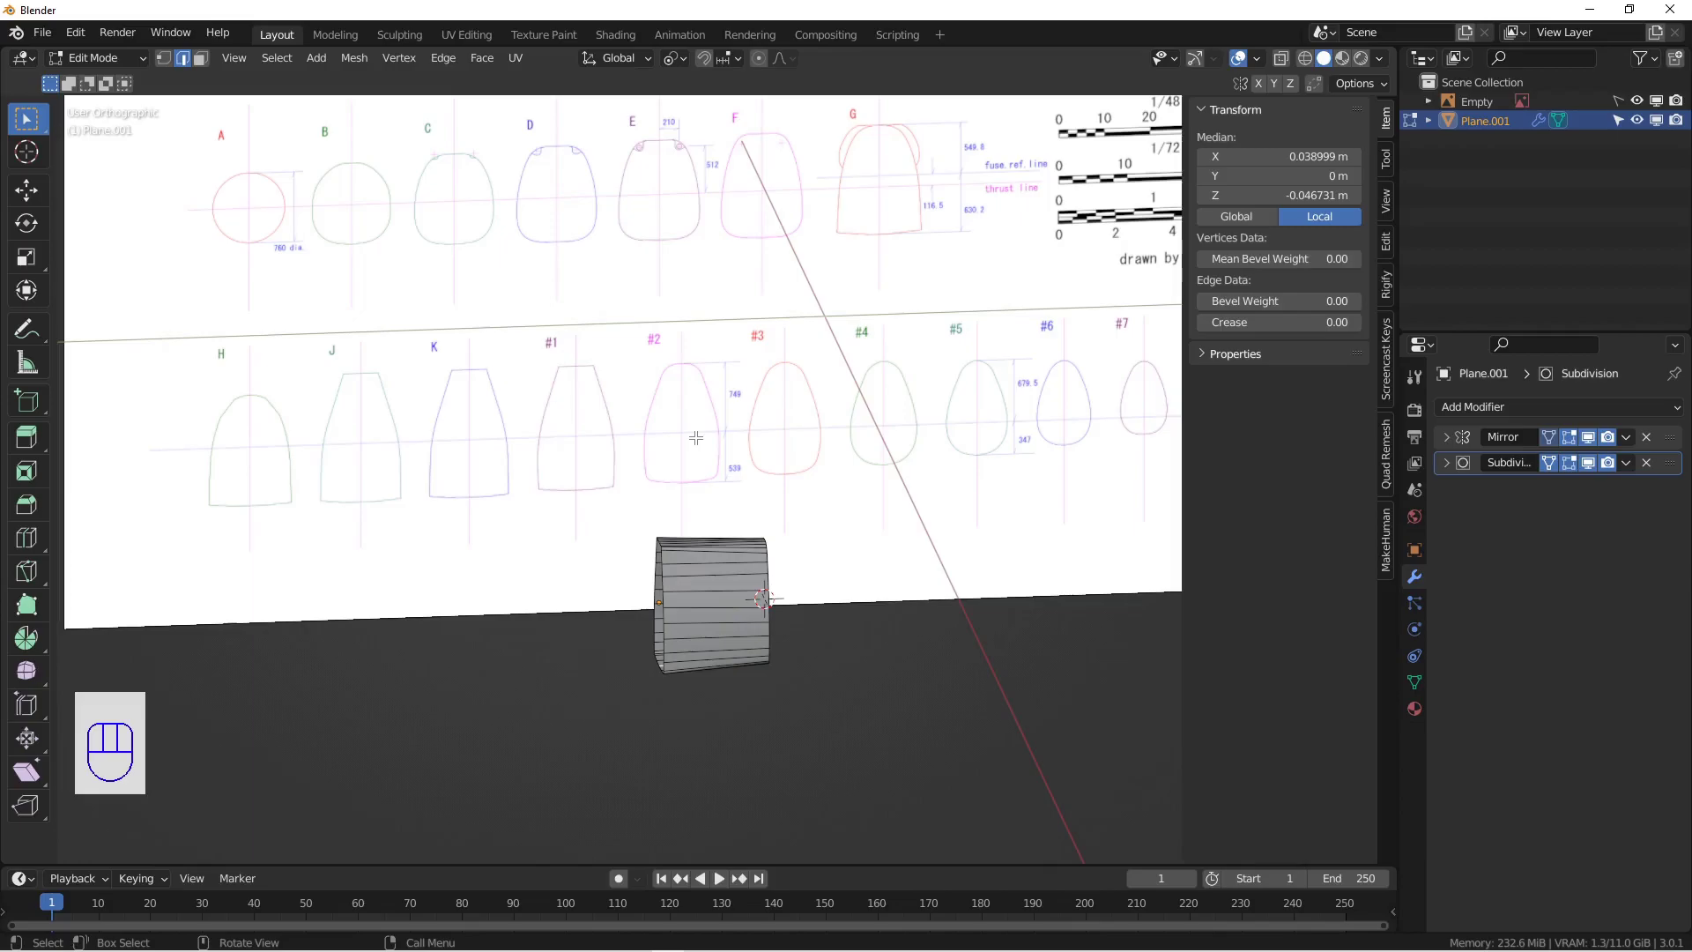
pyautogui.keyDown('alt'); pyautogui.moveTo(702, 419); pyautogui.dragTo(748, 426, button='middle'); pyautogui.keyUp('alt')
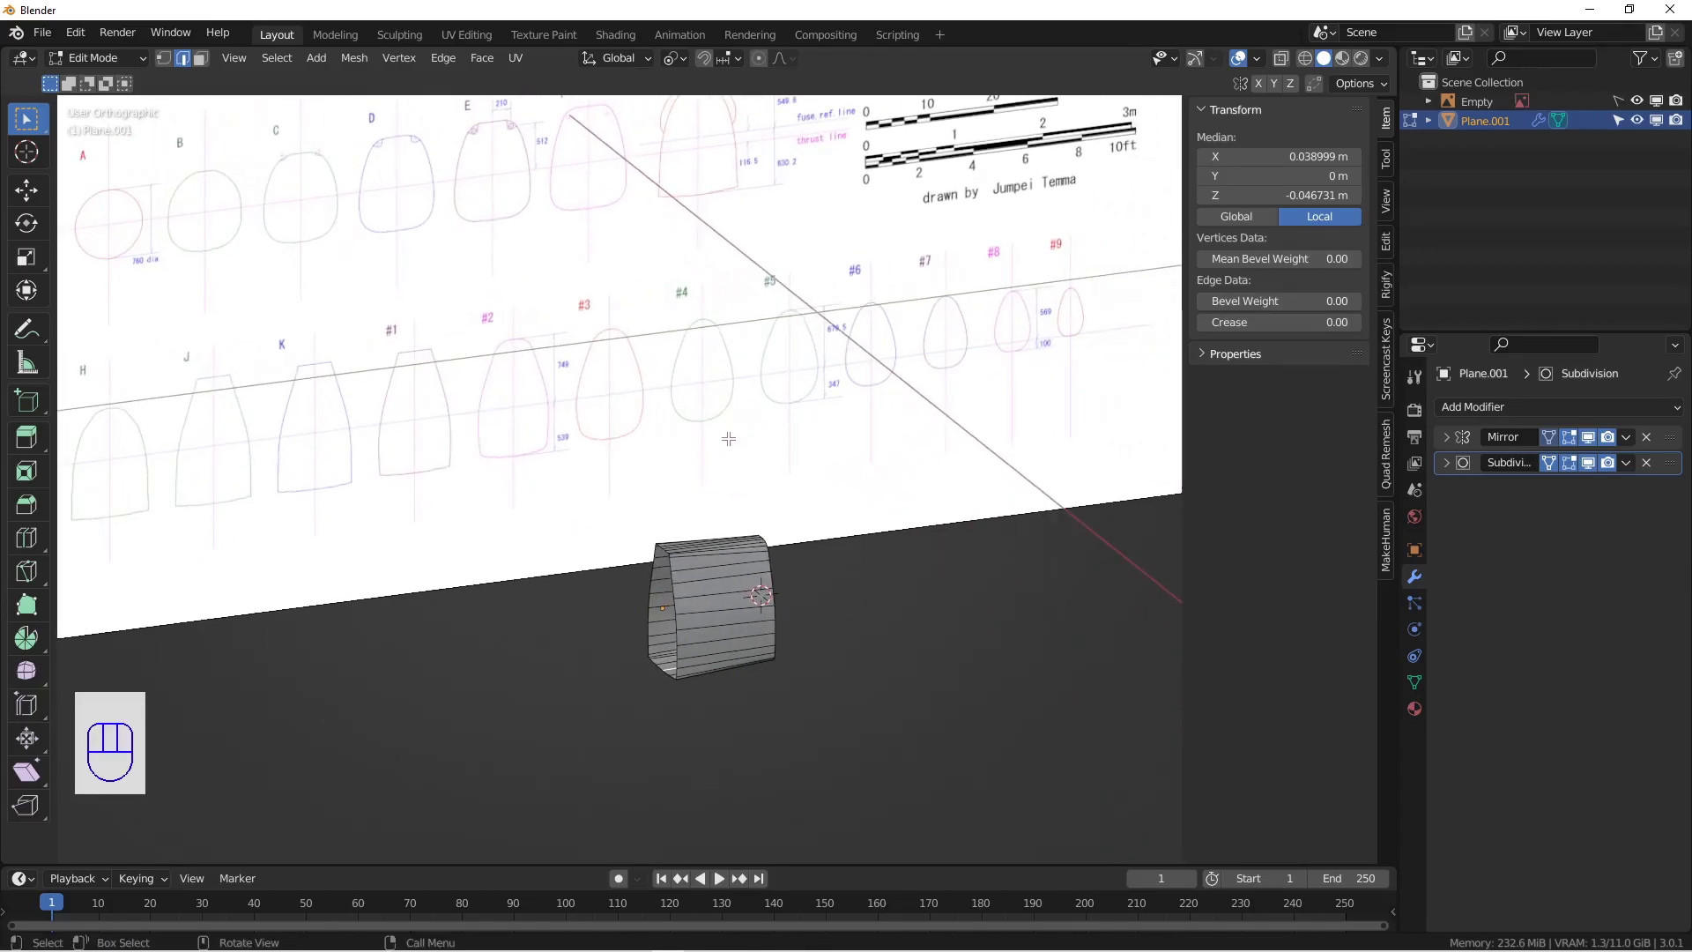
pyautogui.moveTo(738, 457); pyautogui.dragTo(752, 455, button='middle')
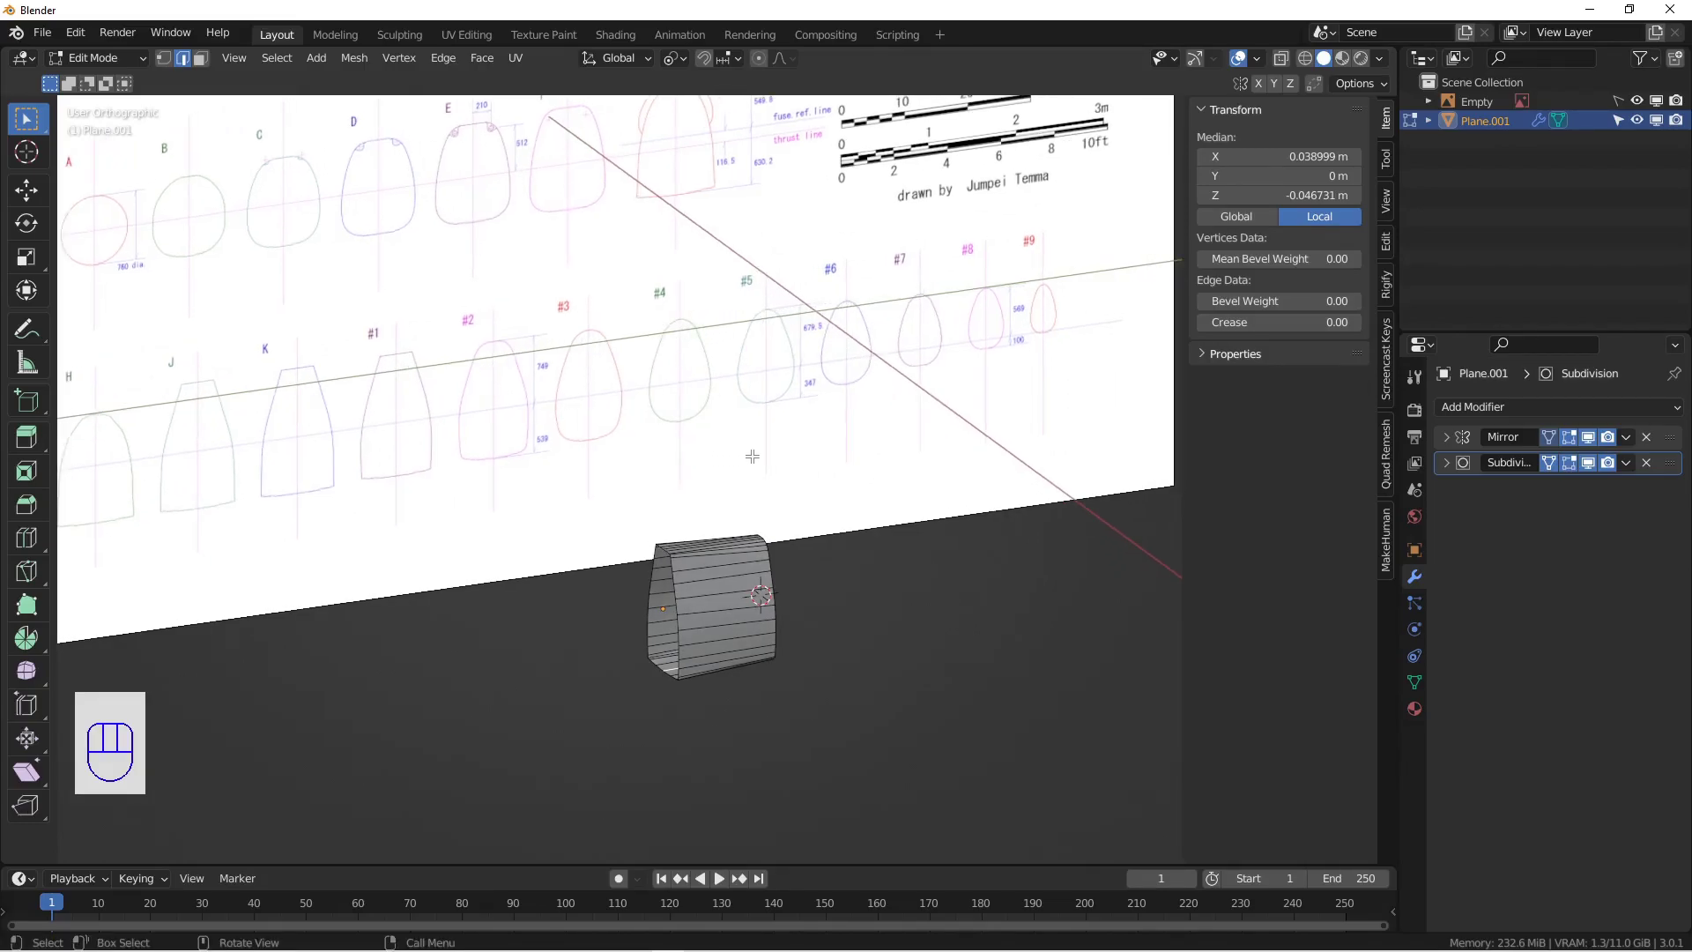